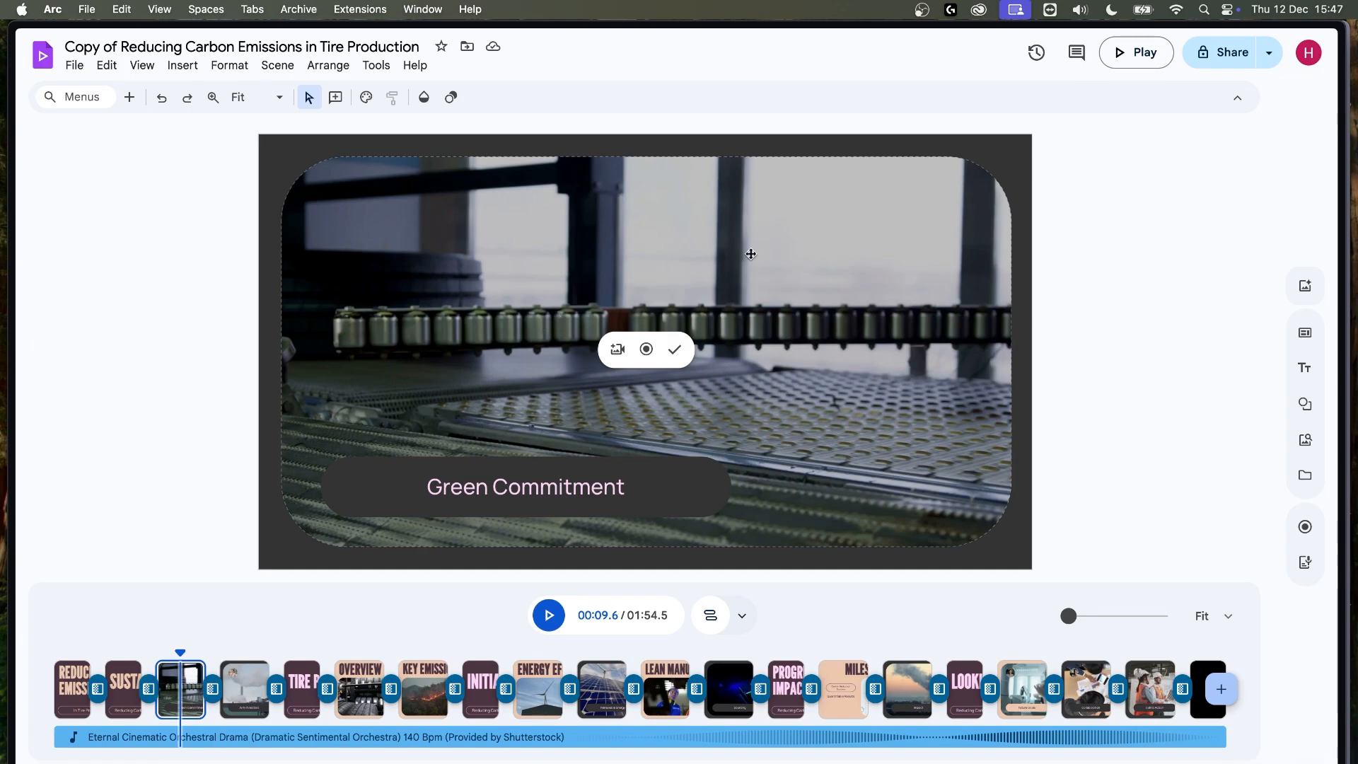
# - Select the Green Commitment scene's background video and open stock media as the source for replacing it
pyautogui.moveTo(845, 273)
pyautogui.mouseDown()
pyautogui.moveTo(843, 296)
pyautogui.moveTo(847, 270)
pyautogui.mouseUp()
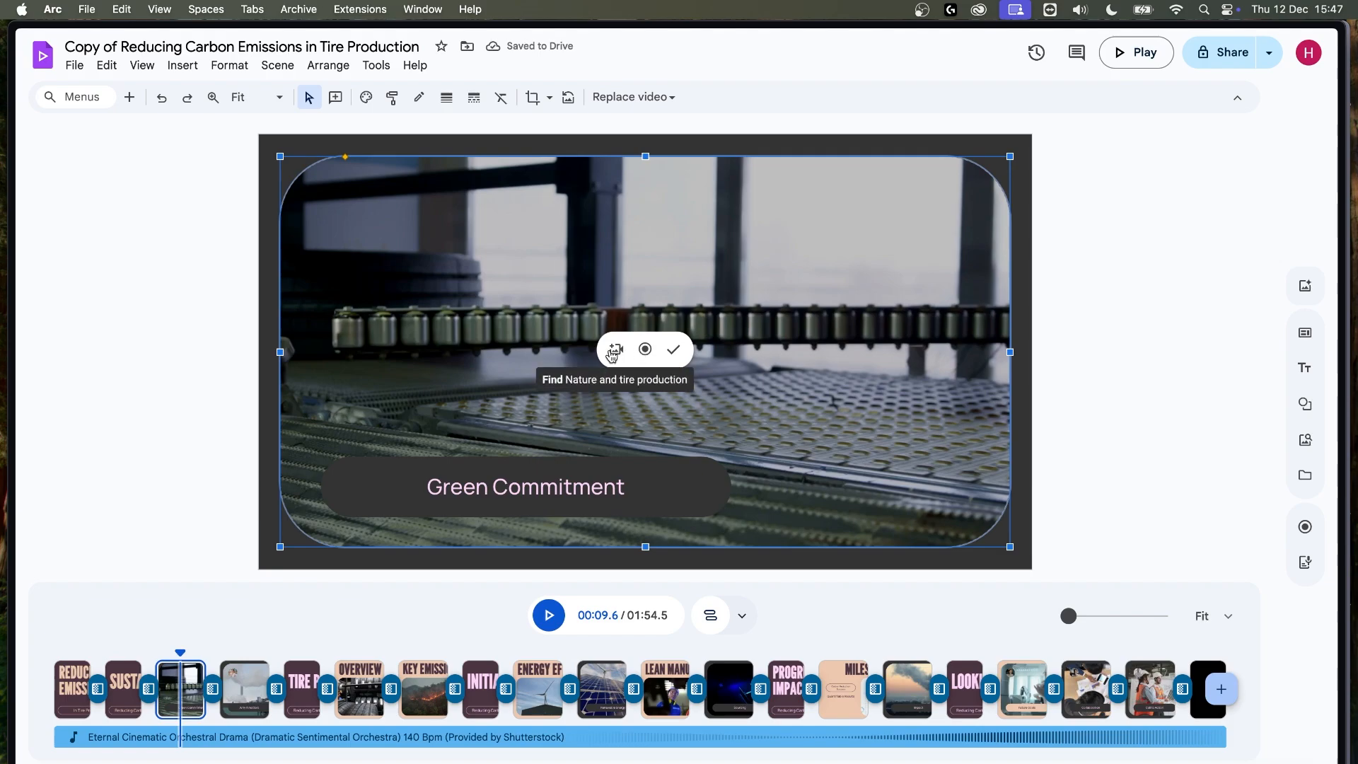
pyautogui.click(658, 96)
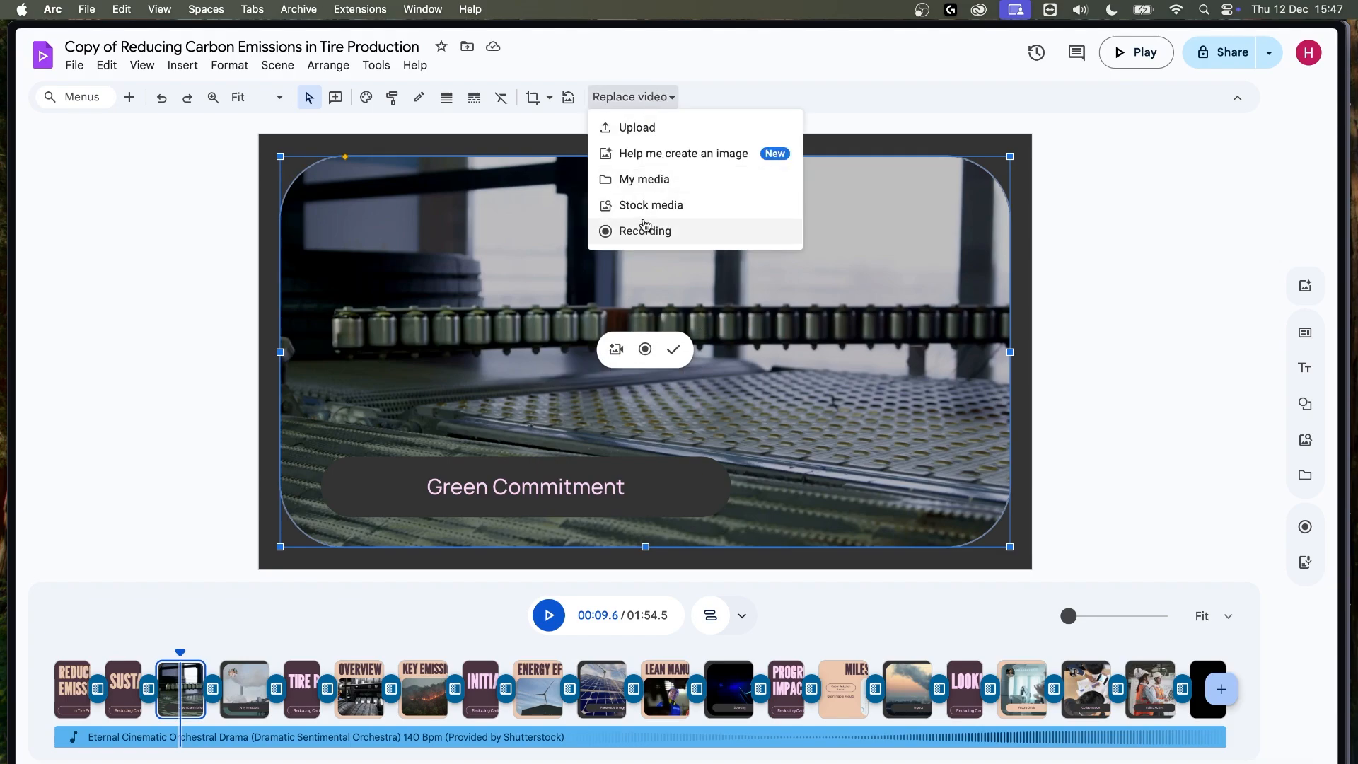
pyautogui.click(665, 206)
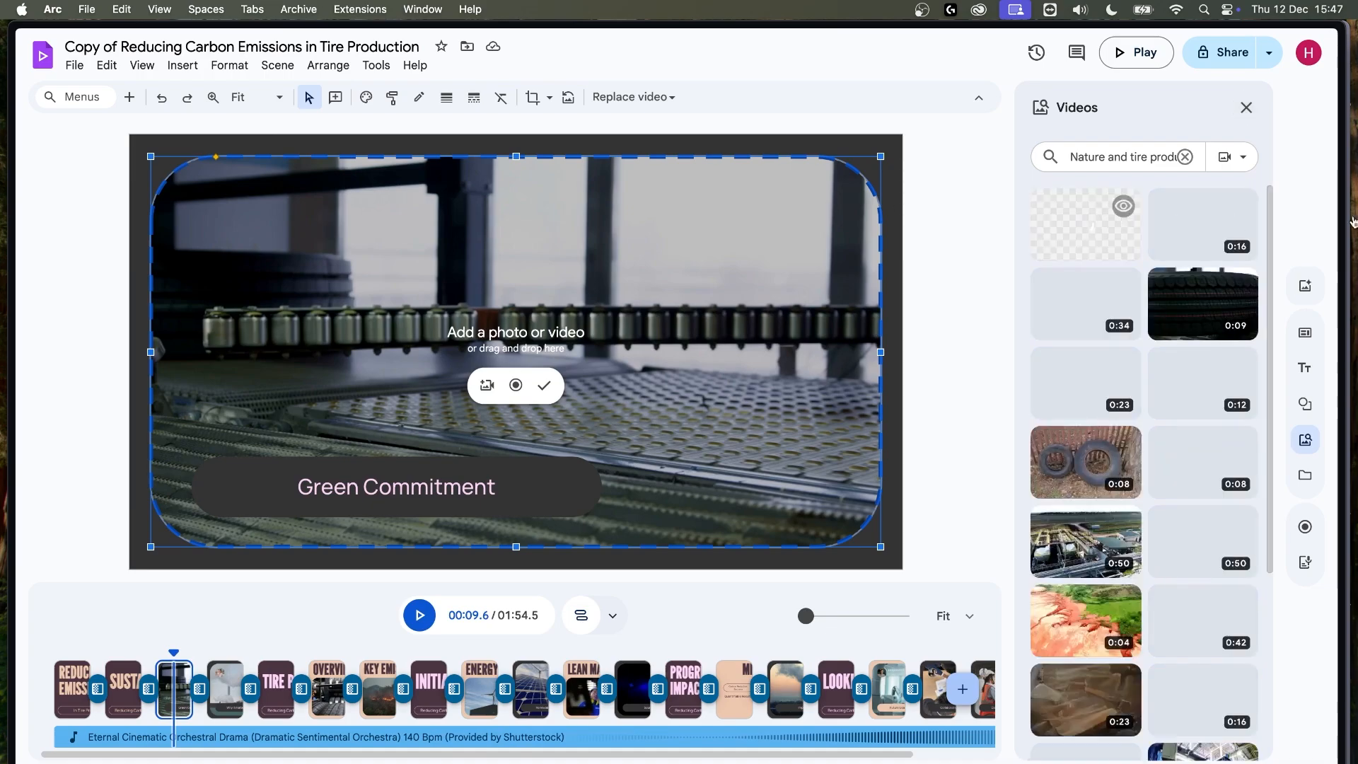
# - Browse the suggested nature and tire production stock videos for a possible replacement clip
pyautogui.scroll(-10, 1171, 320)
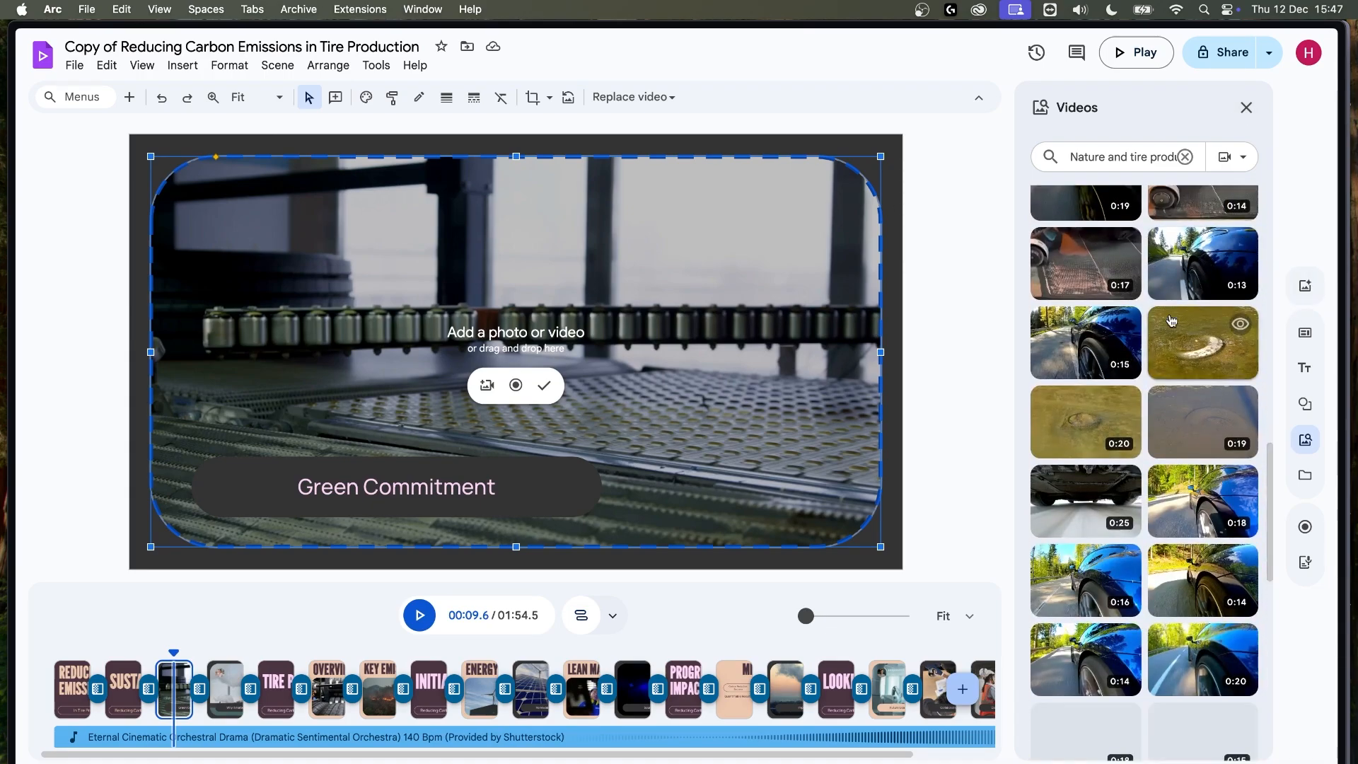
pyautogui.scroll(-15, 1171, 318)
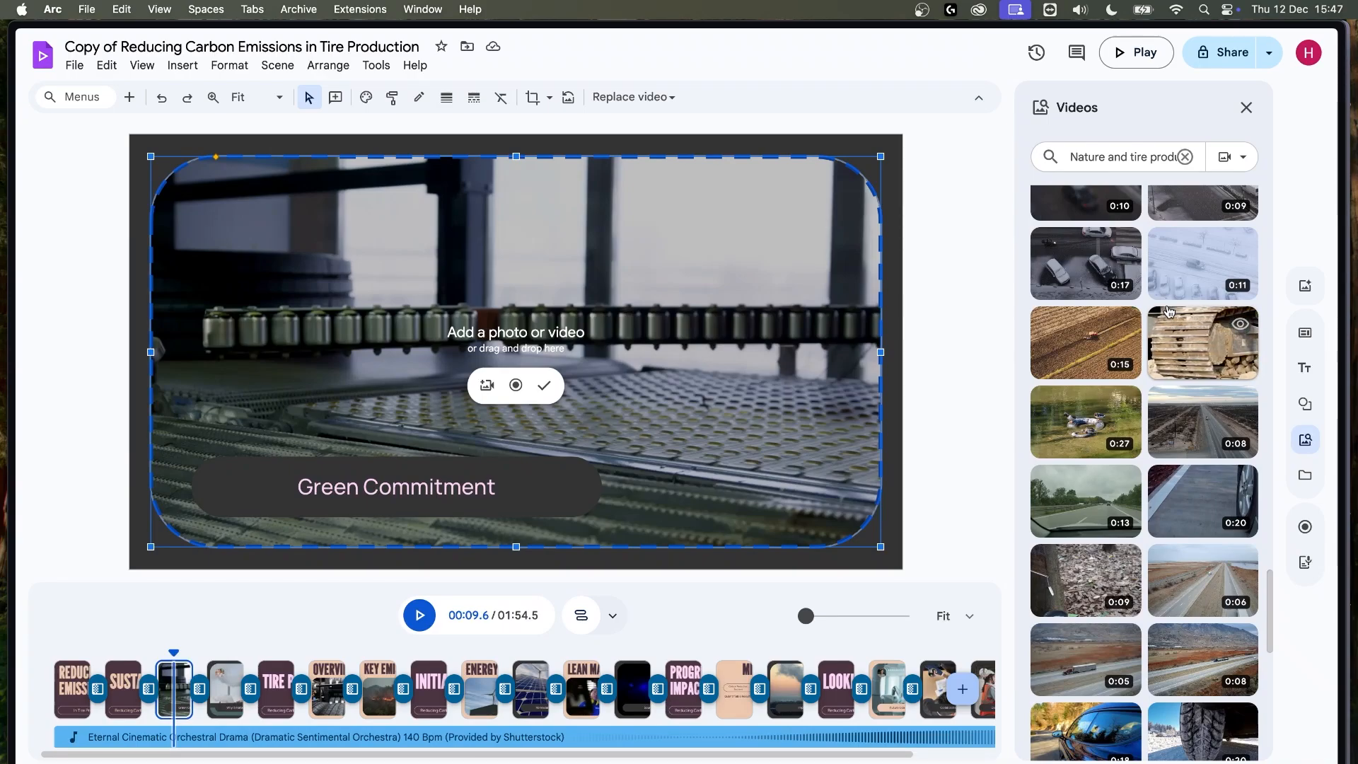
pyautogui.scroll(-3, 1169, 311)
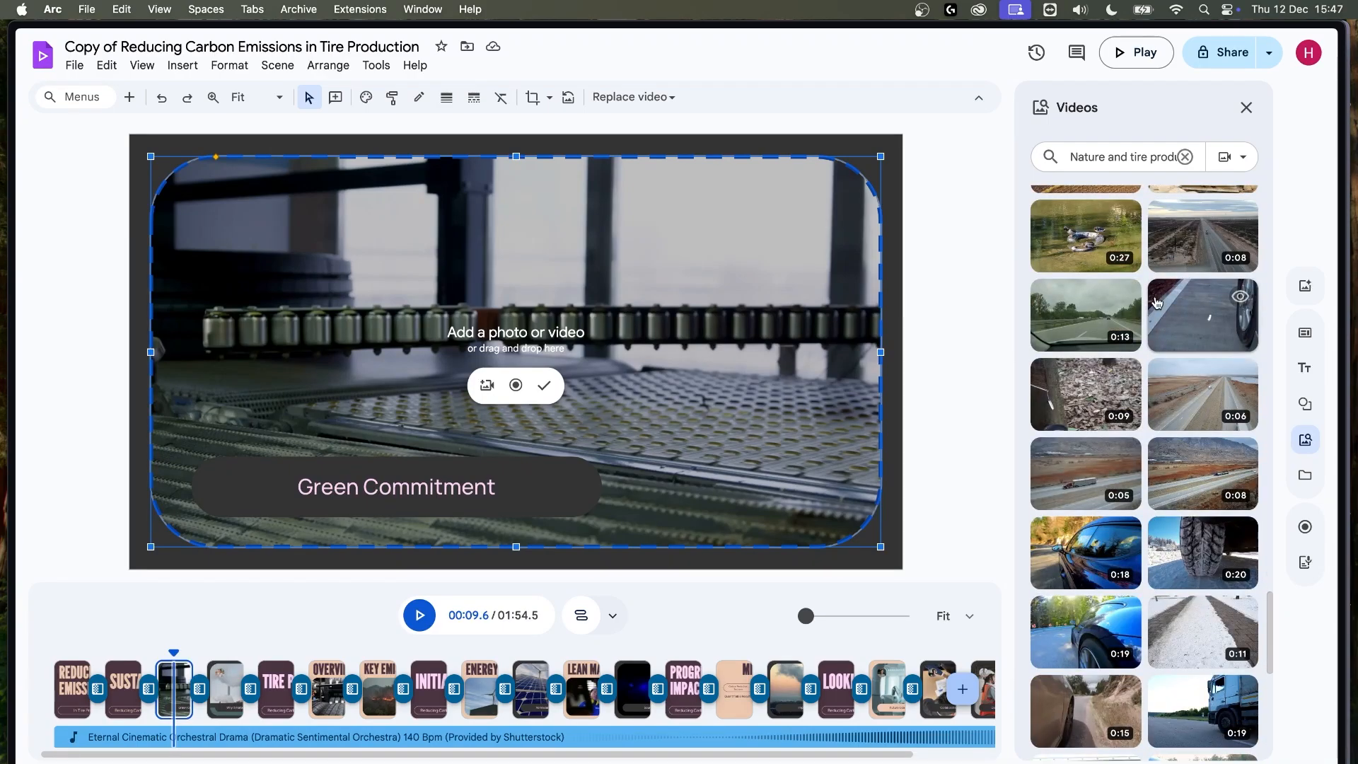
pyautogui.scroll(-10, 1138, 398)
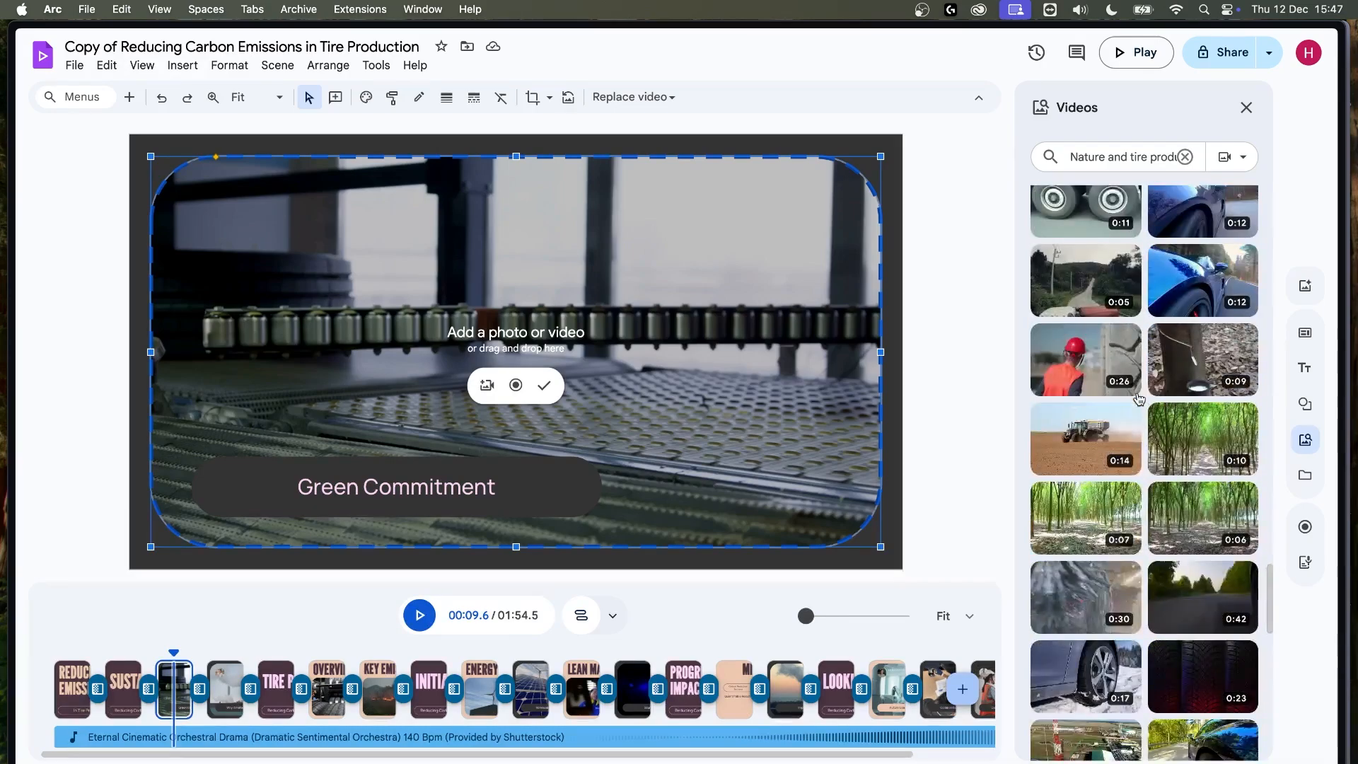
pyautogui.scroll(-10, 1128, 409)
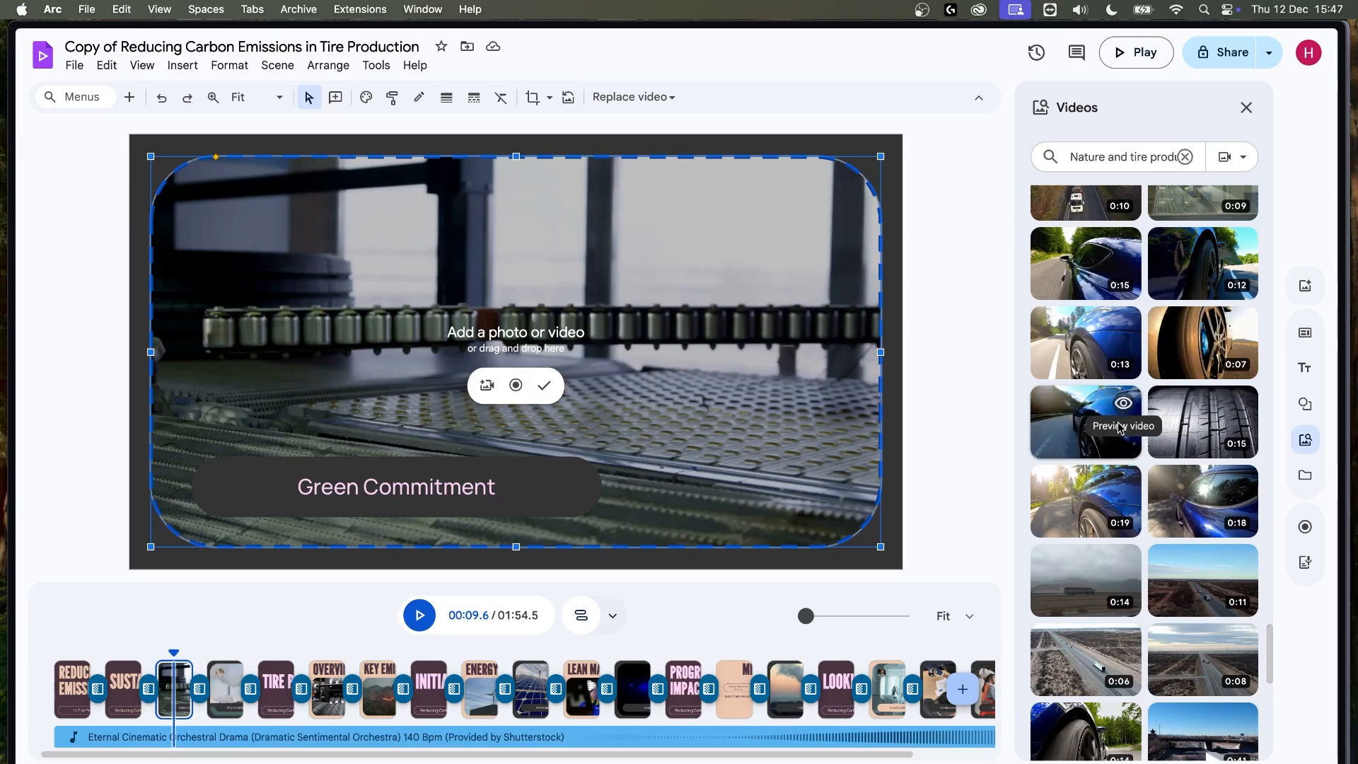
pyautogui.scroll(-7, 1188, 461)
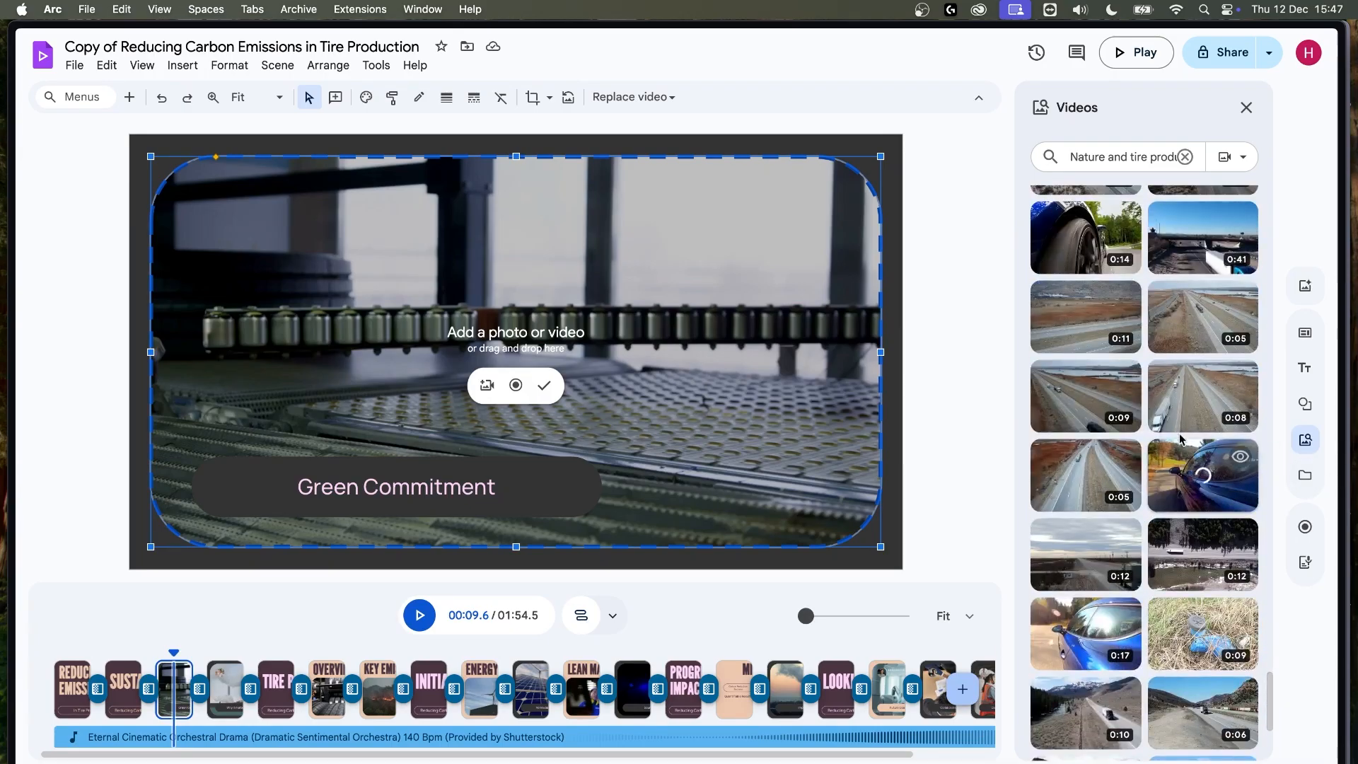
pyautogui.scroll(-10, 1192, 393)
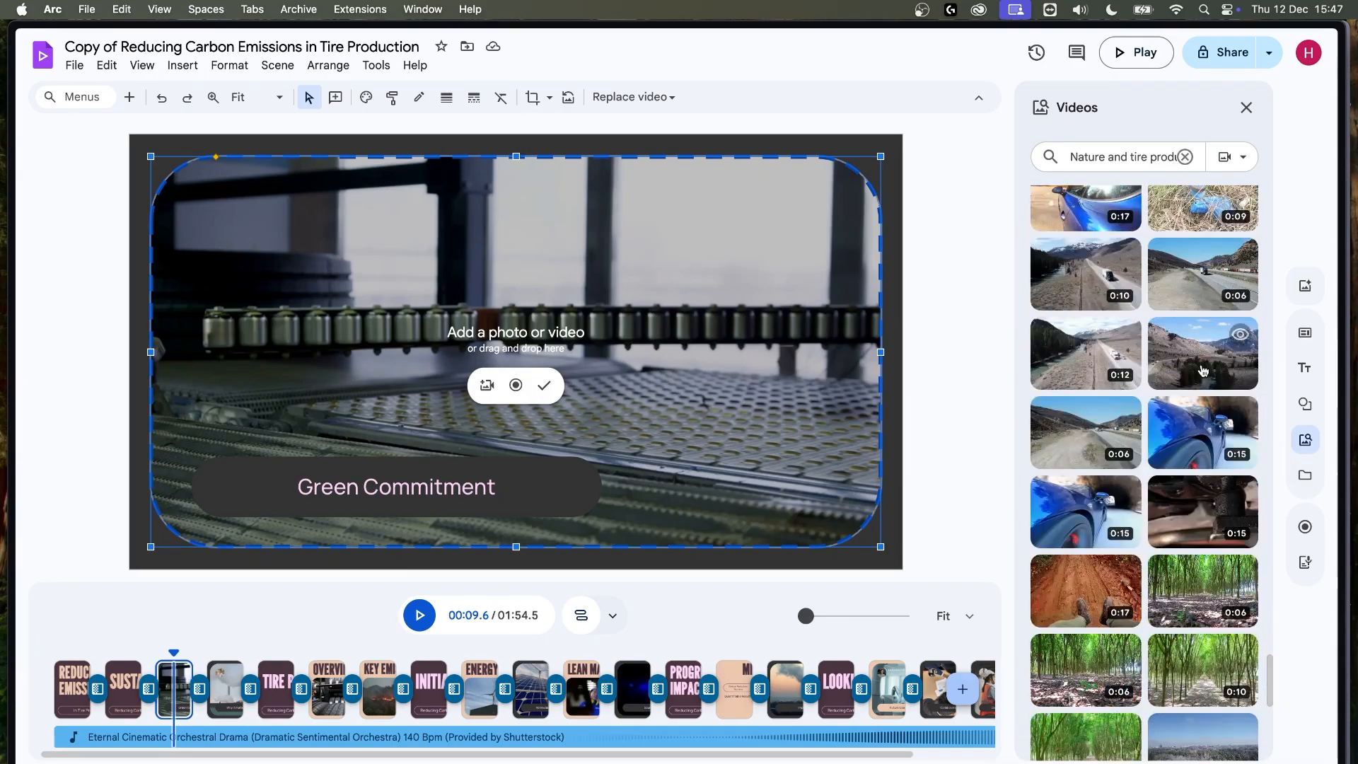
pyautogui.scroll(-5, 1202, 371)
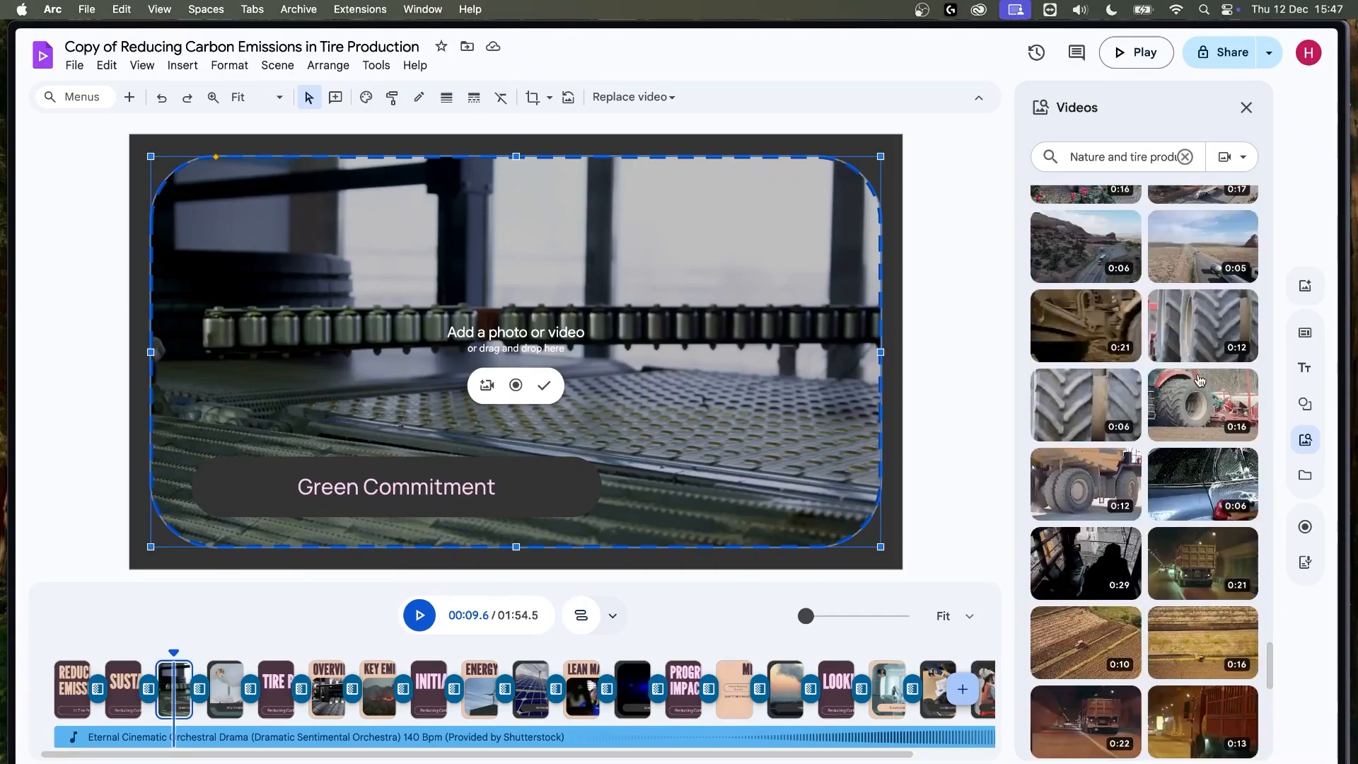
pyautogui.scroll(-5, 1181, 410)
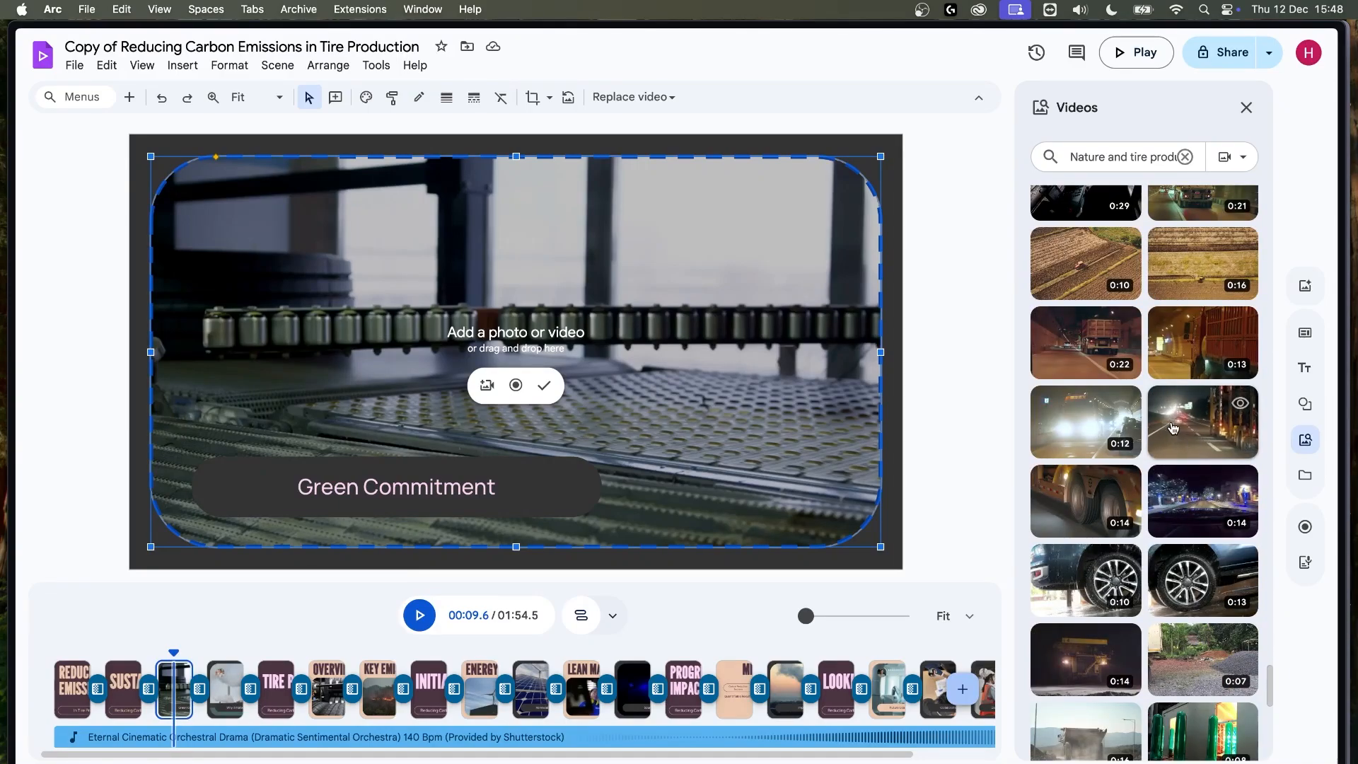
pyautogui.scroll(-1, 1163, 423)
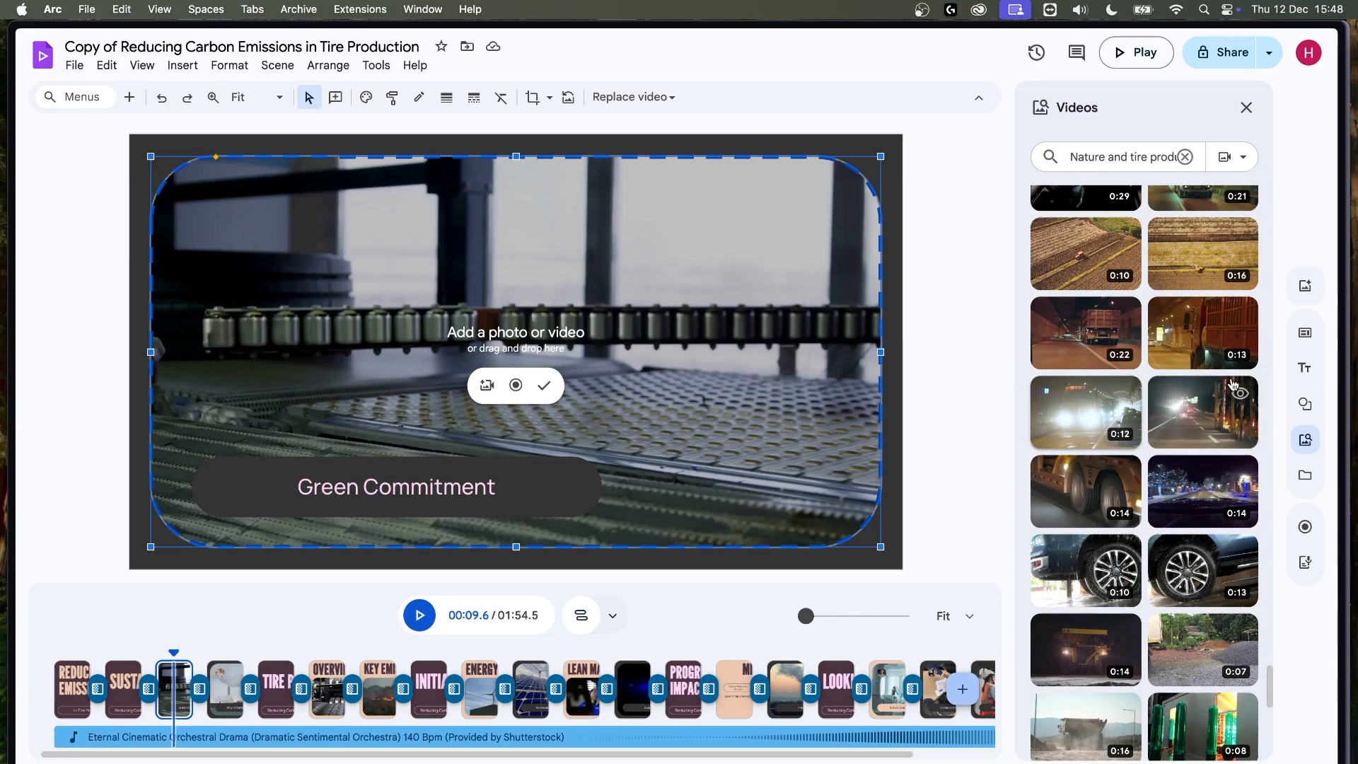
pyautogui.scroll(-10, 1103, 385)
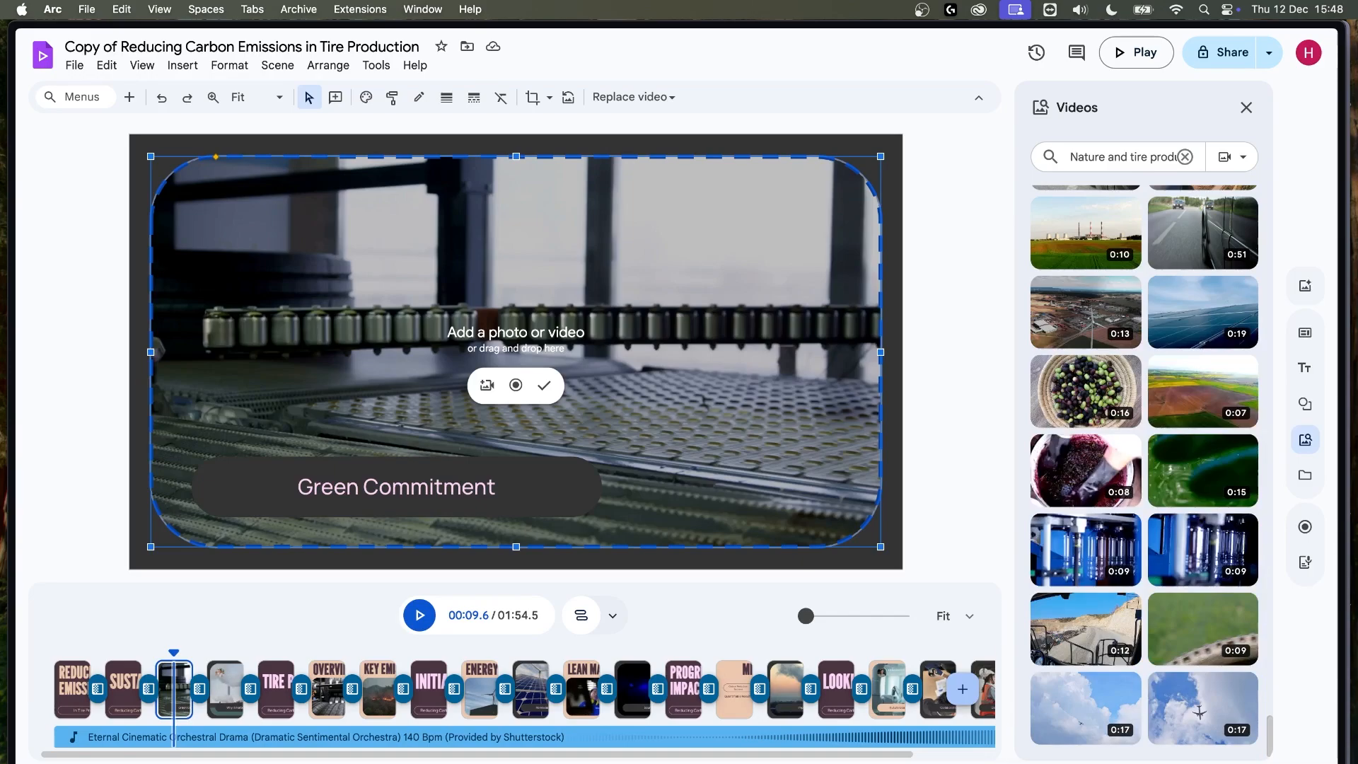
pyautogui.scroll(-5, 1195, 524)
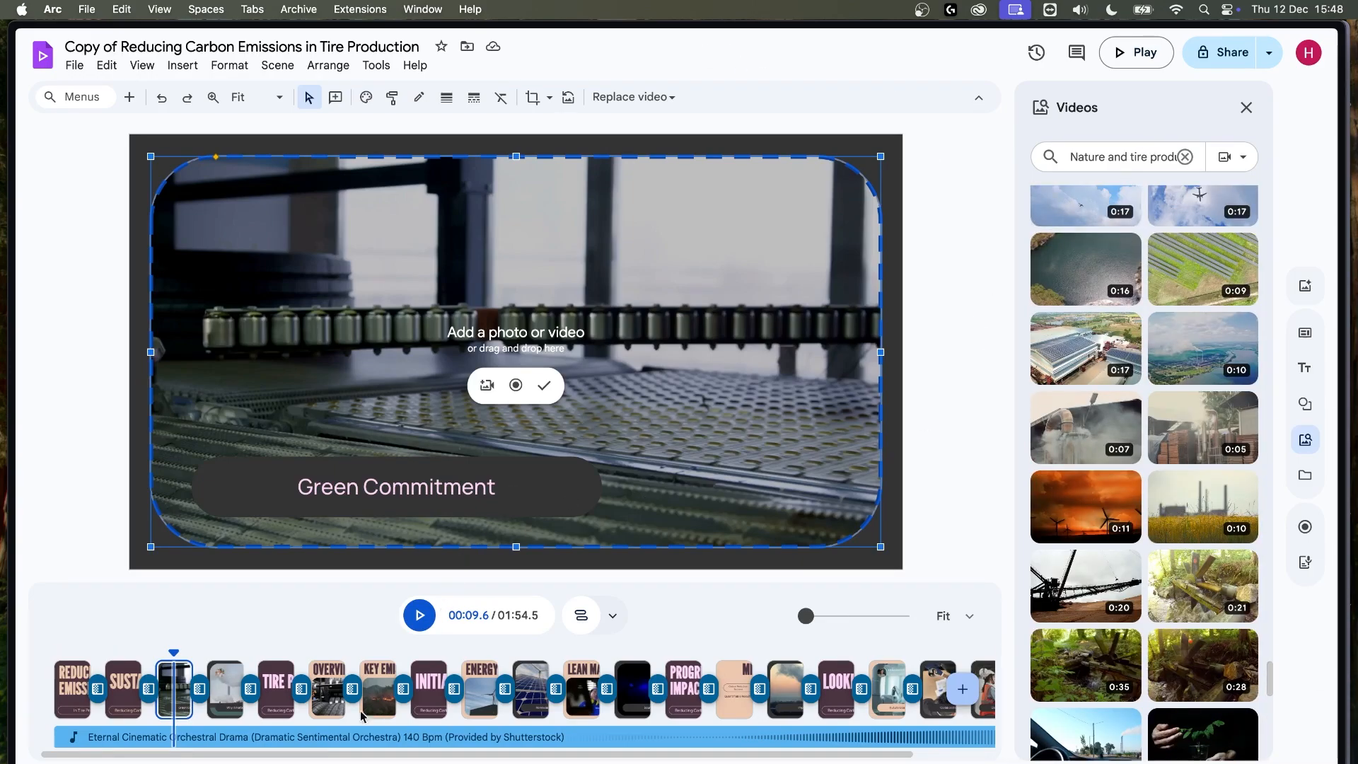
# - Preview the 11-second stock video of wind turbines at sunset and pause its playback
pyautogui.moveTo(1128, 501)
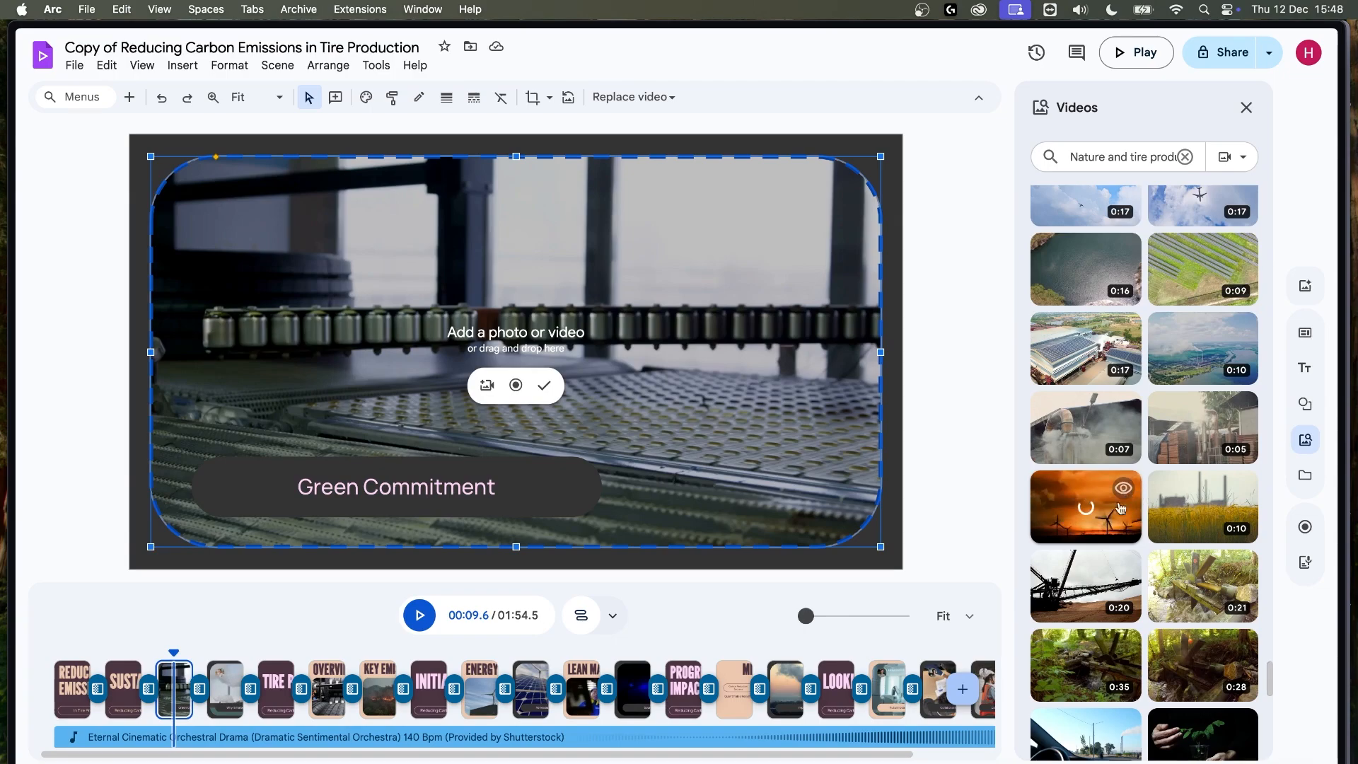
pyautogui.click(1123, 488)
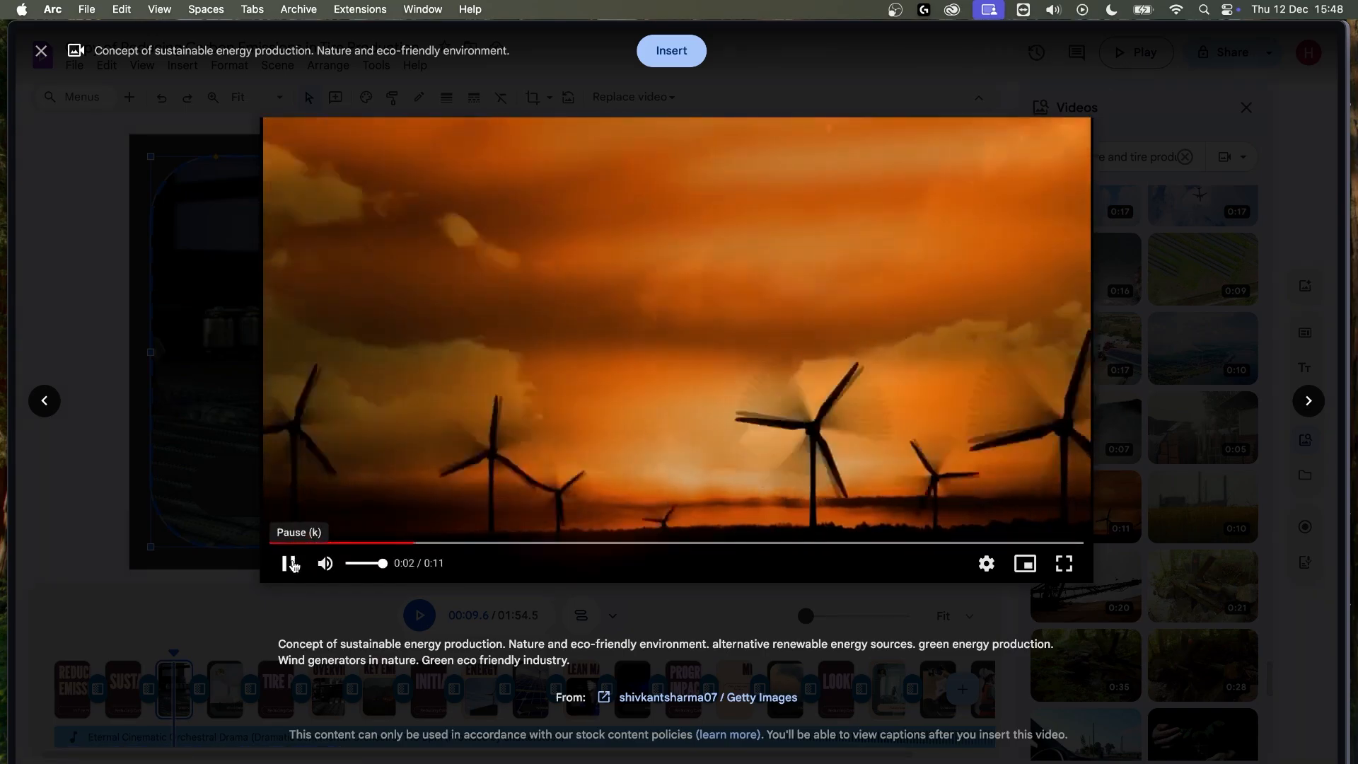
pyautogui.click(292, 563)
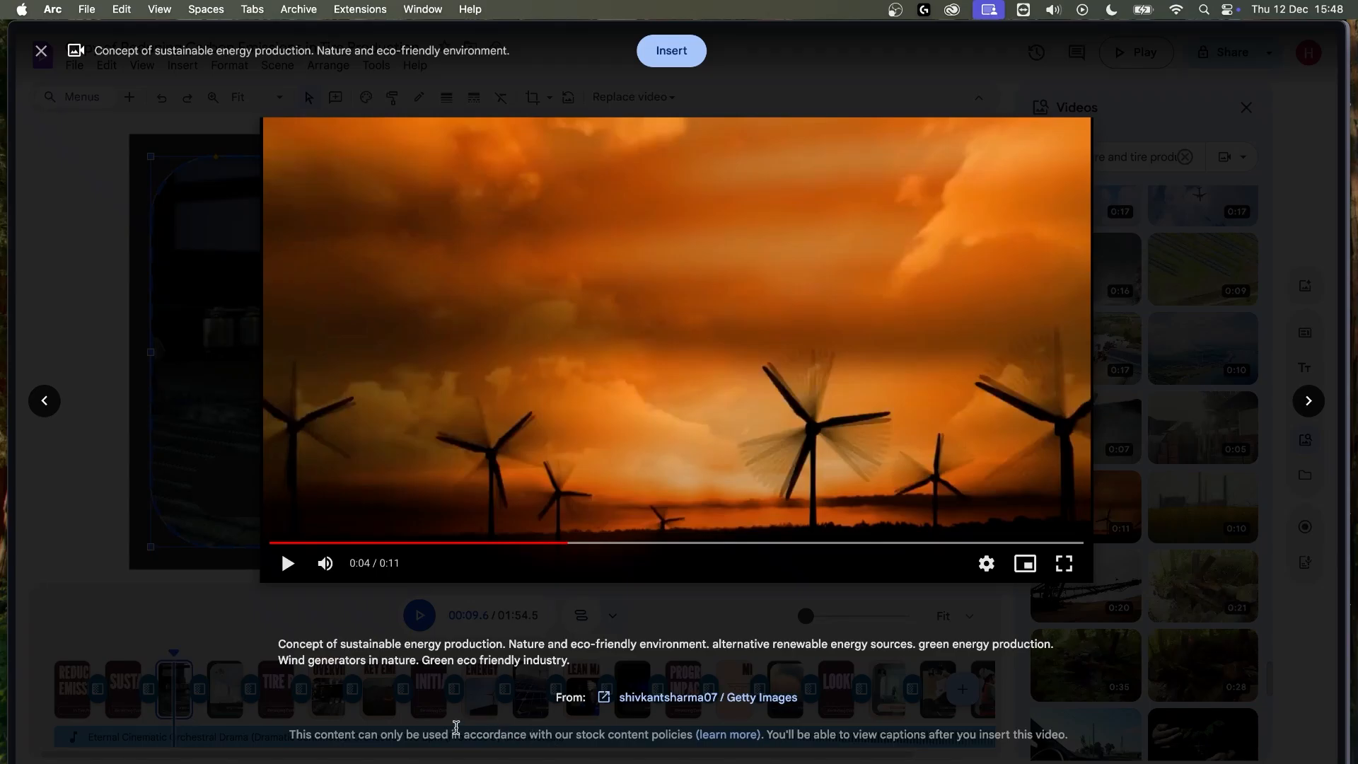
# - Open the stock content policies' "learn more" page in a new tab and switch to it
pyautogui.moveTo(464, 734); pyautogui.dragTo(654, 746)
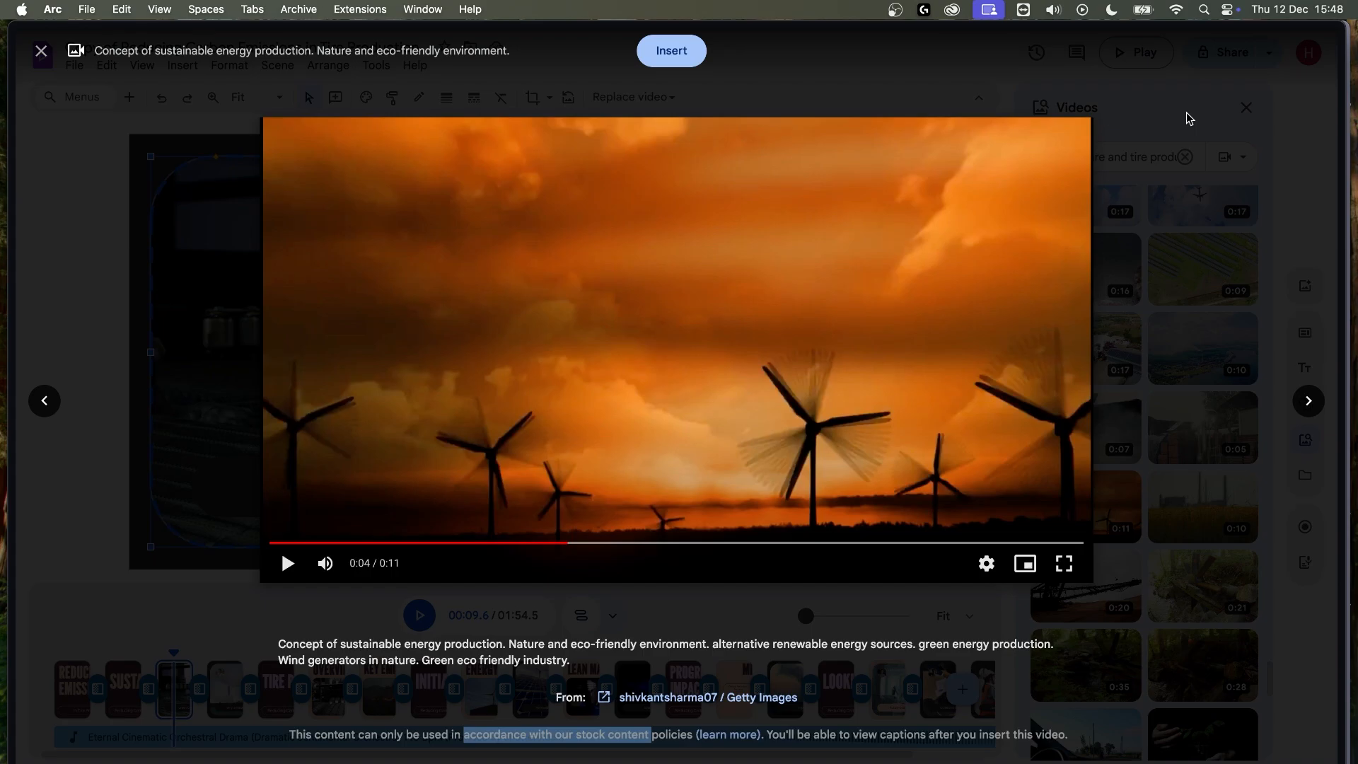
pyautogui.rightClick(718, 736)
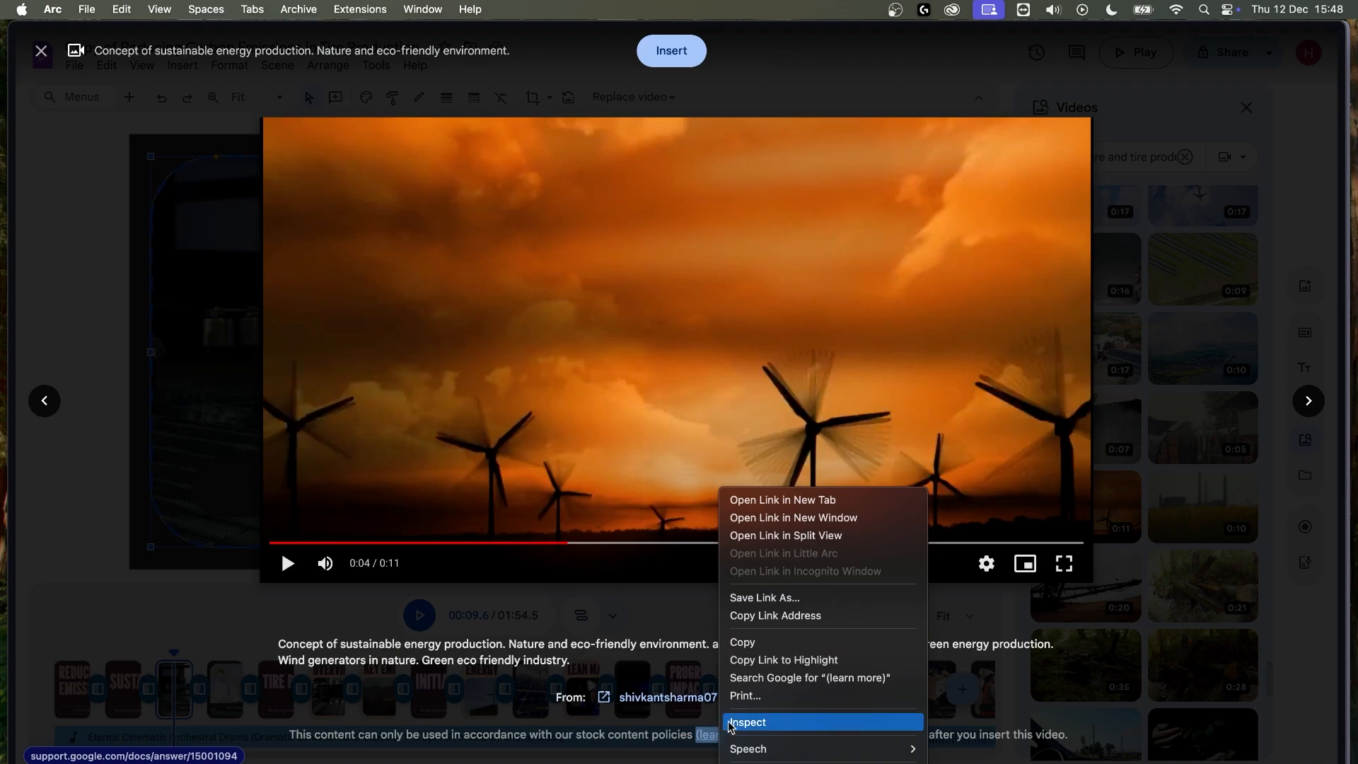
pyautogui.click(766, 494)
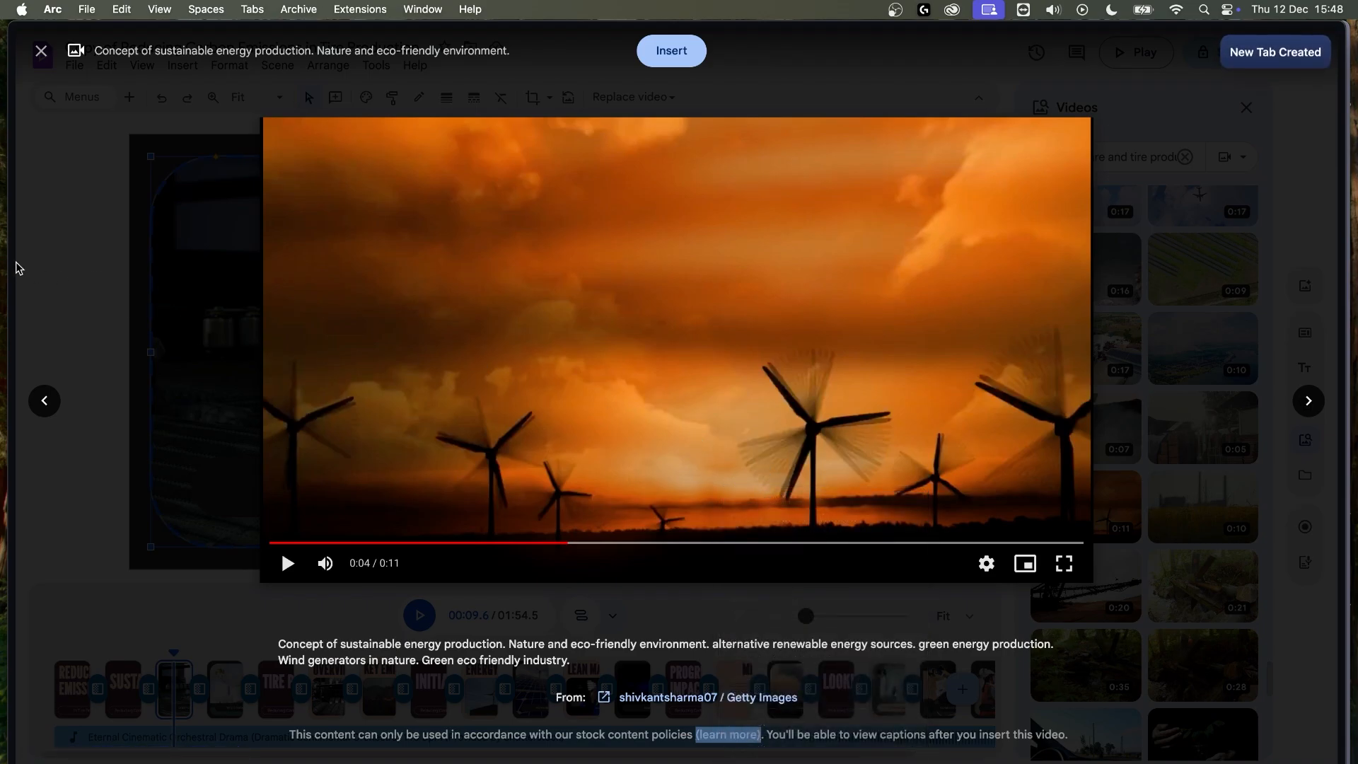
pyautogui.moveTo(12, 265)
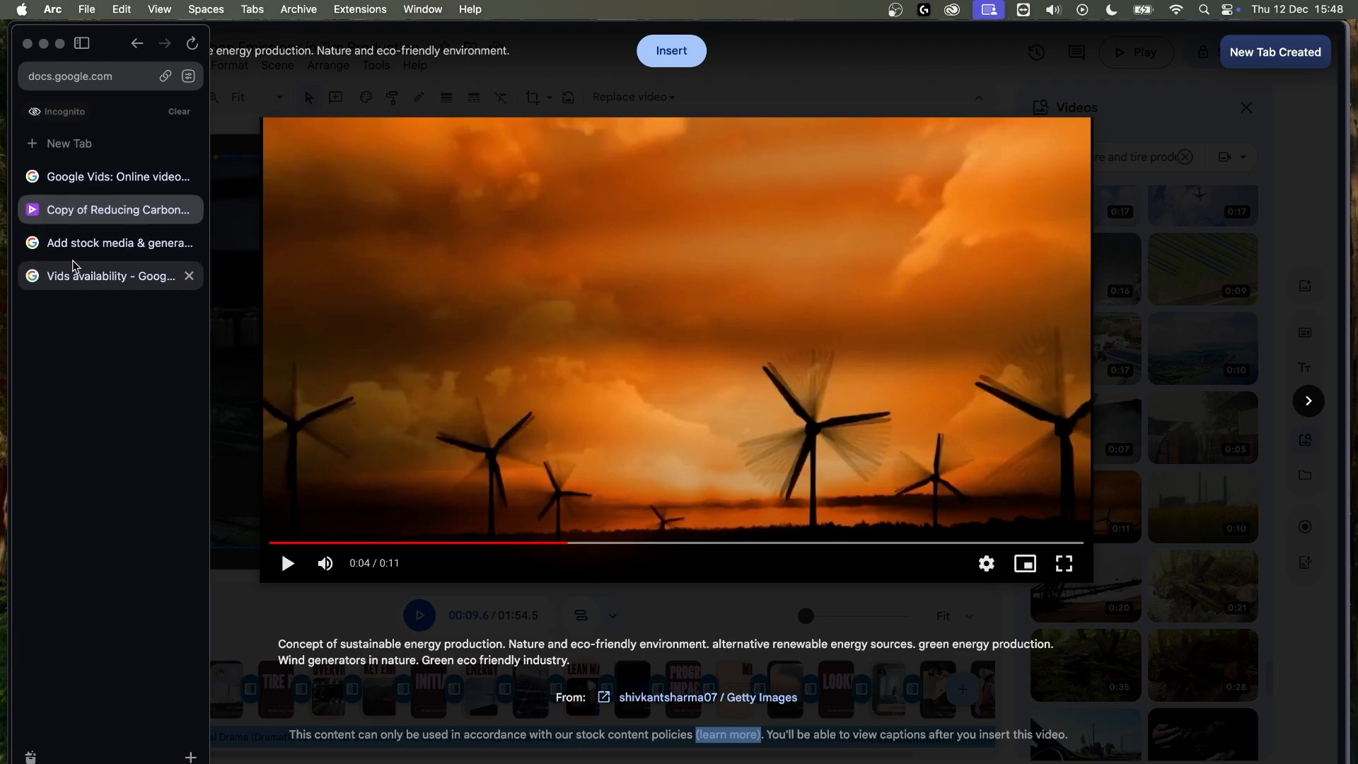
pyautogui.click(94, 243)
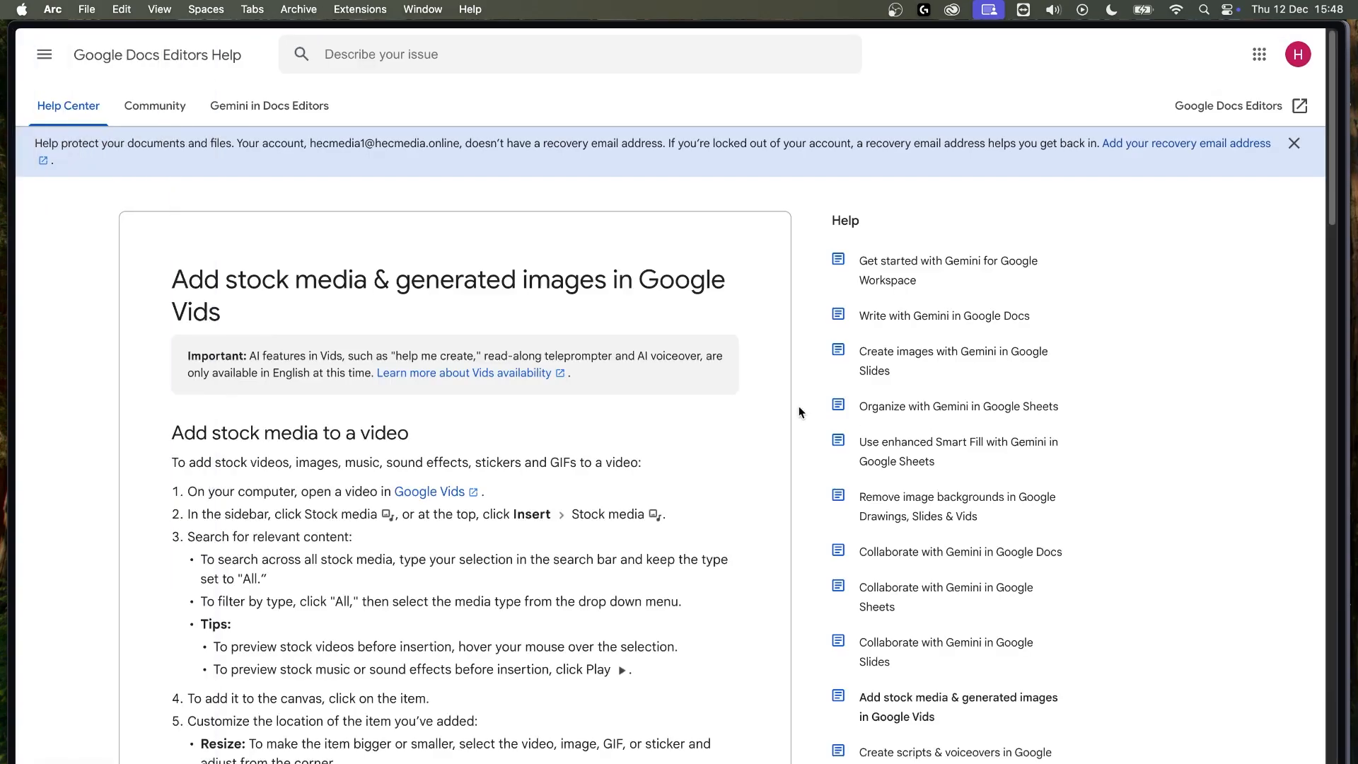
# - Read the help article's paragraph on permitted uses and restrictions for stock images, video and audio
pyautogui.scroll(-5, 625, 344)
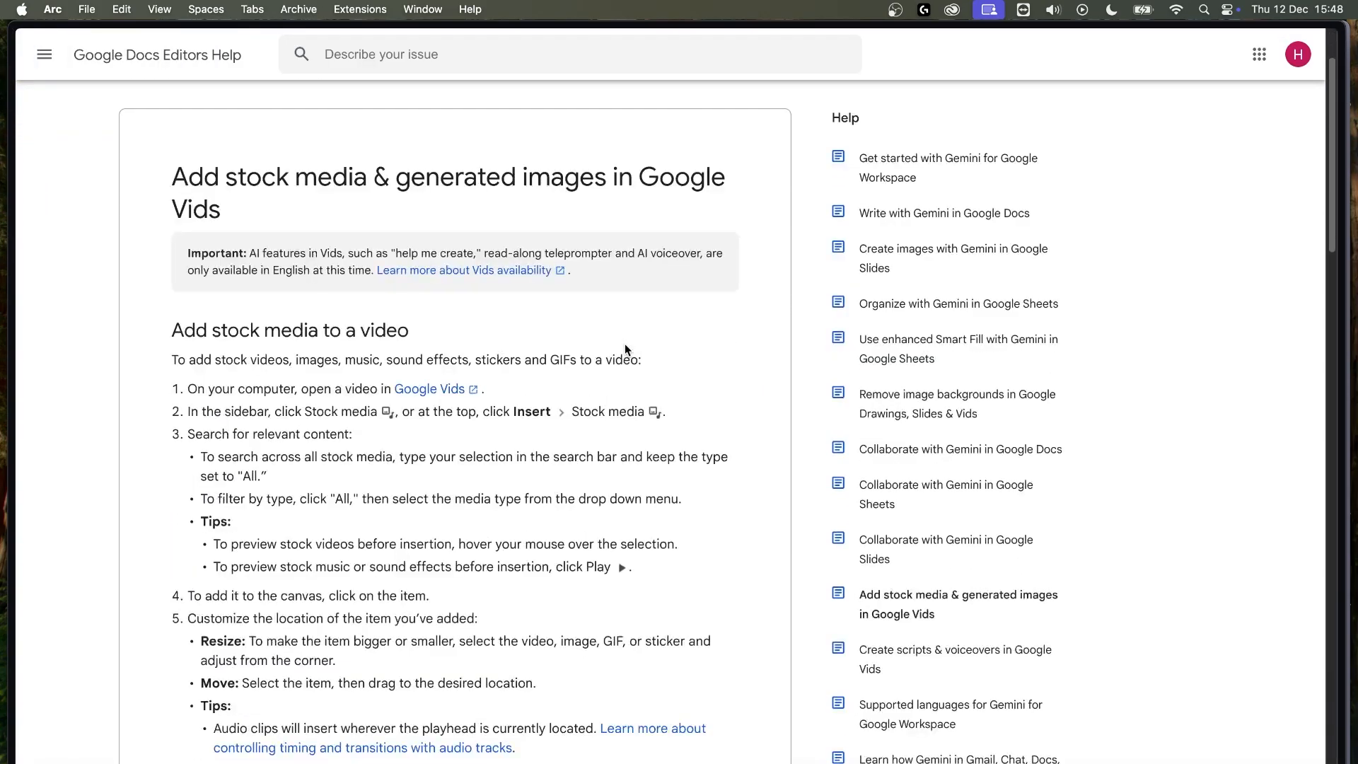
pyautogui.scroll(-4, 625, 344)
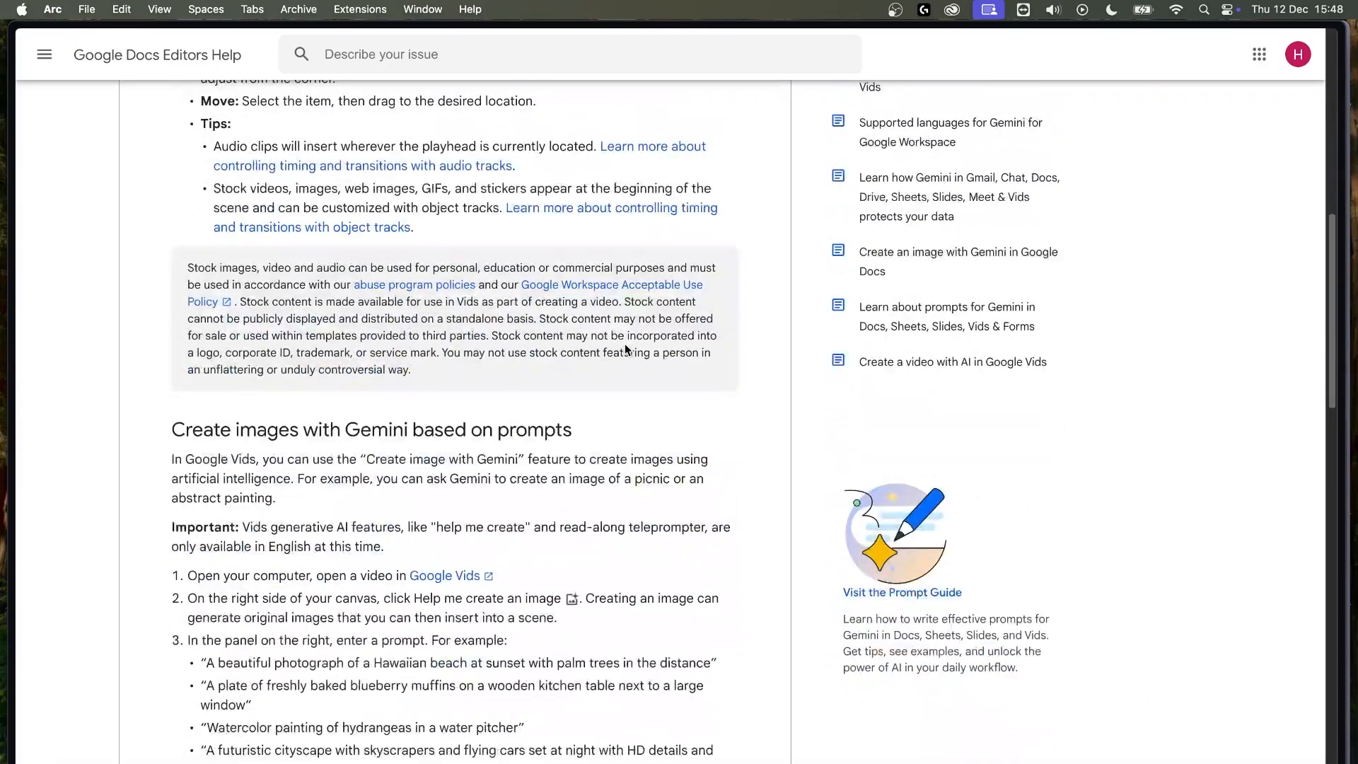
pyautogui.moveTo(231, 262); pyautogui.dragTo(499, 301)
pyautogui.click(410, 322)
pyautogui.moveTo(280, 301); pyautogui.dragTo(402, 362)
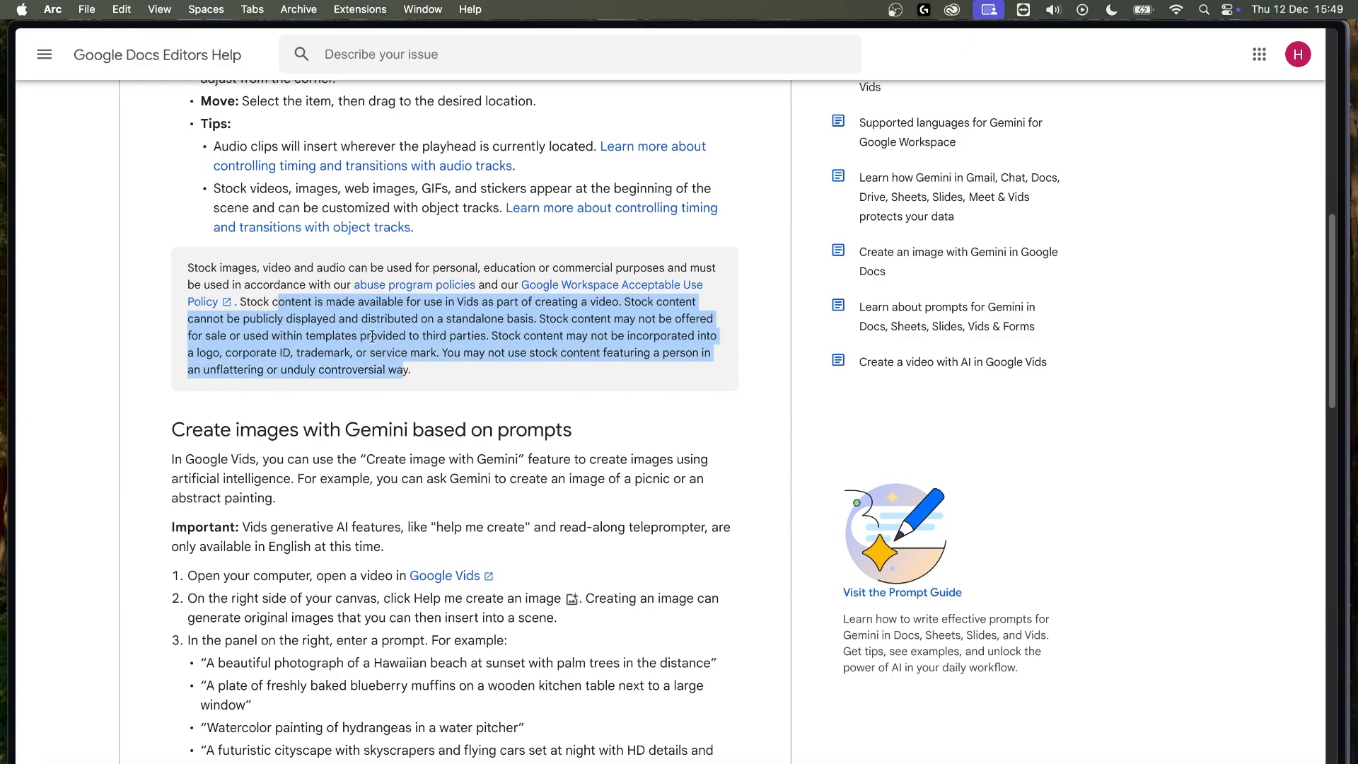
pyautogui.scroll(7, 429, 355)
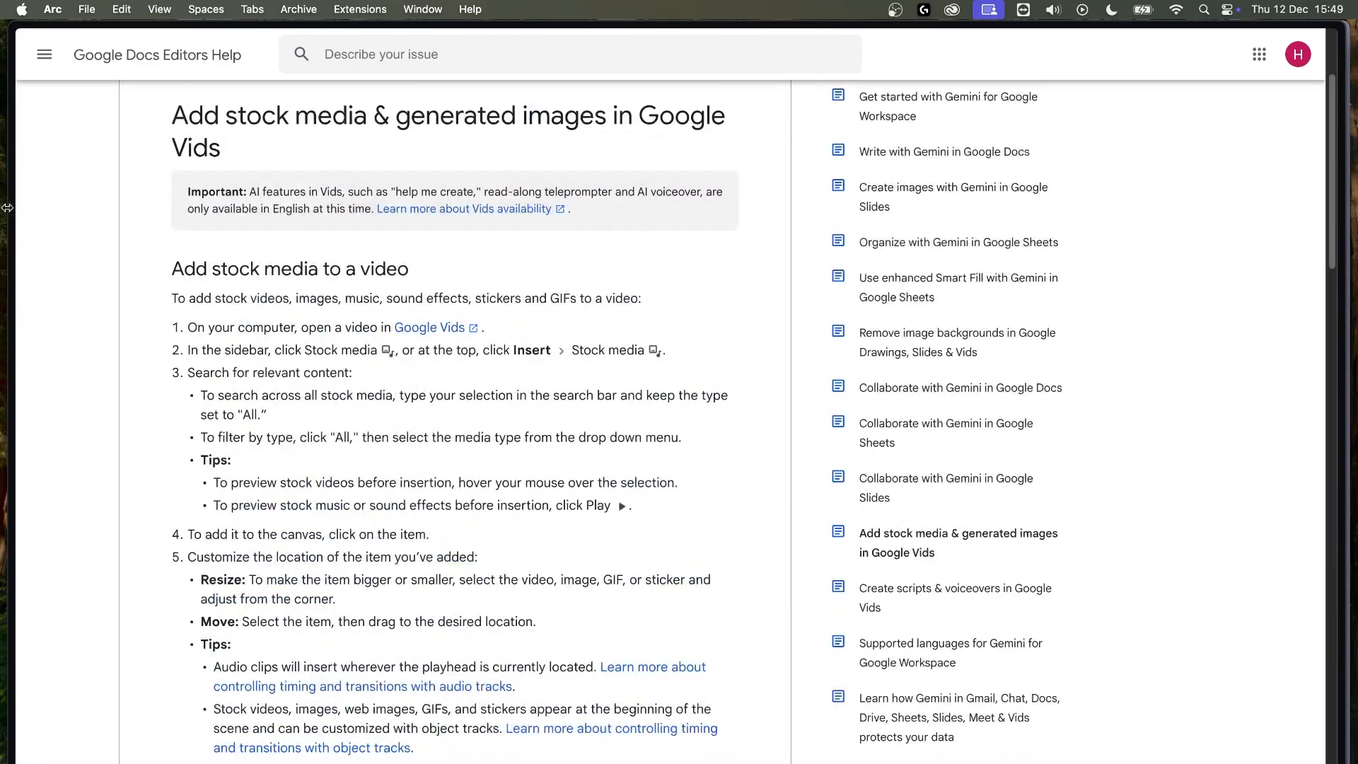
pyautogui.scroll(-7, 414, 372)
pyautogui.click(551, 302)
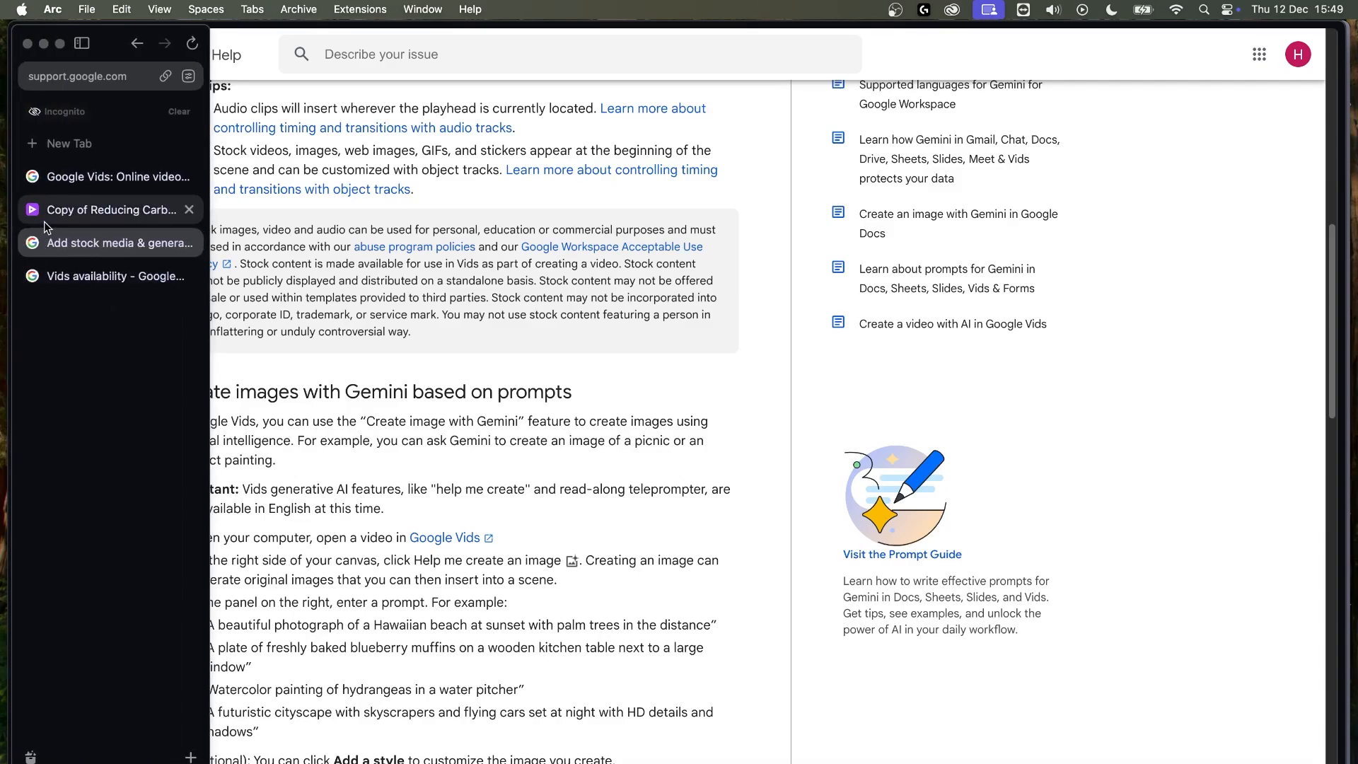
# - Return to the tire production video, close the wind turbine preview and browse more stock videos
pyautogui.click(46, 212)
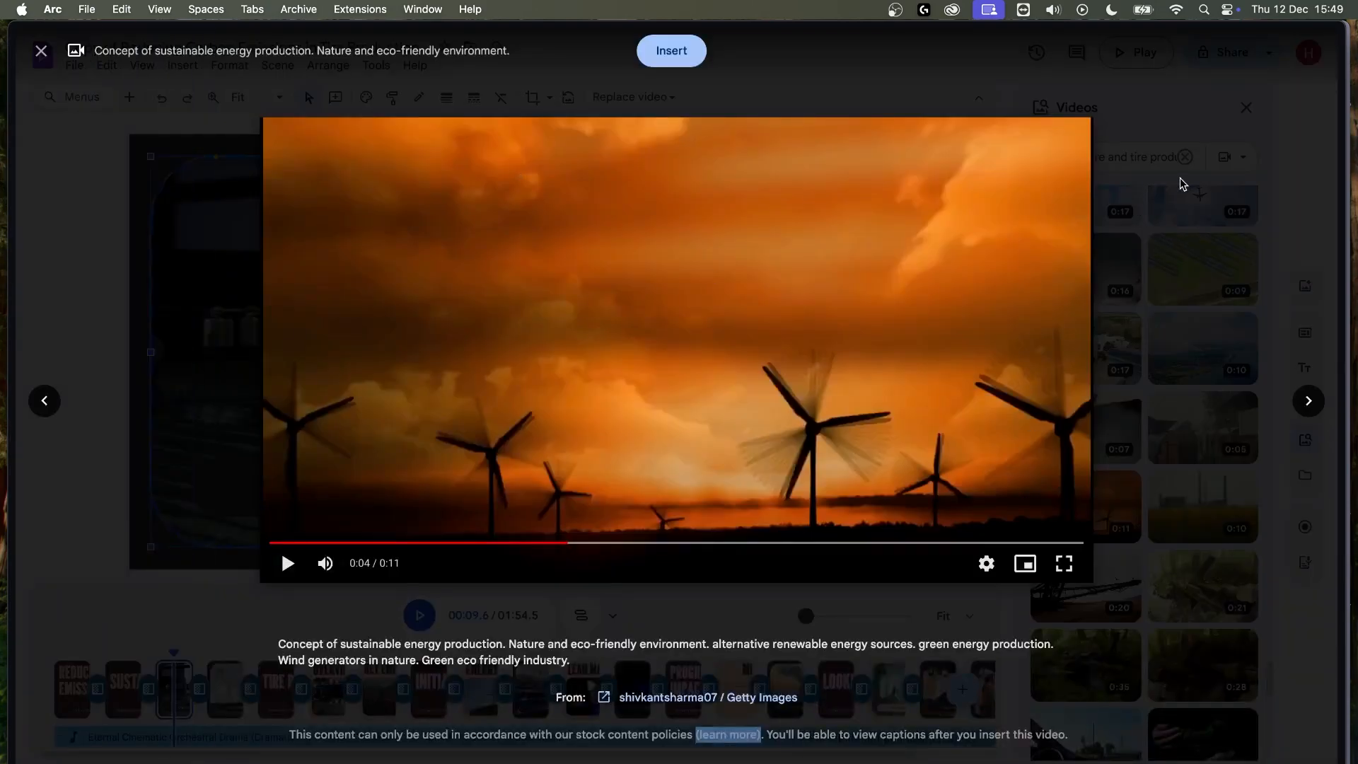
pyautogui.click(1179, 177)
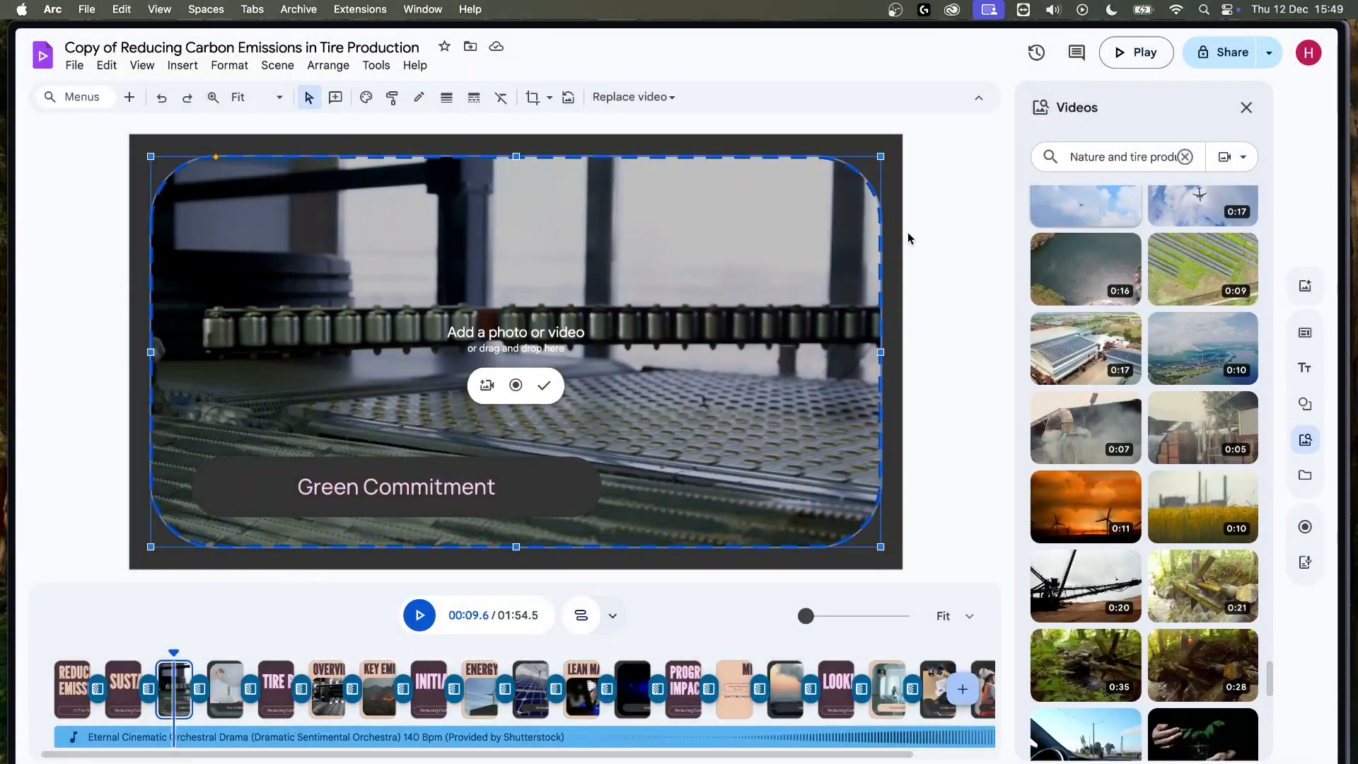
pyautogui.click(918, 207)
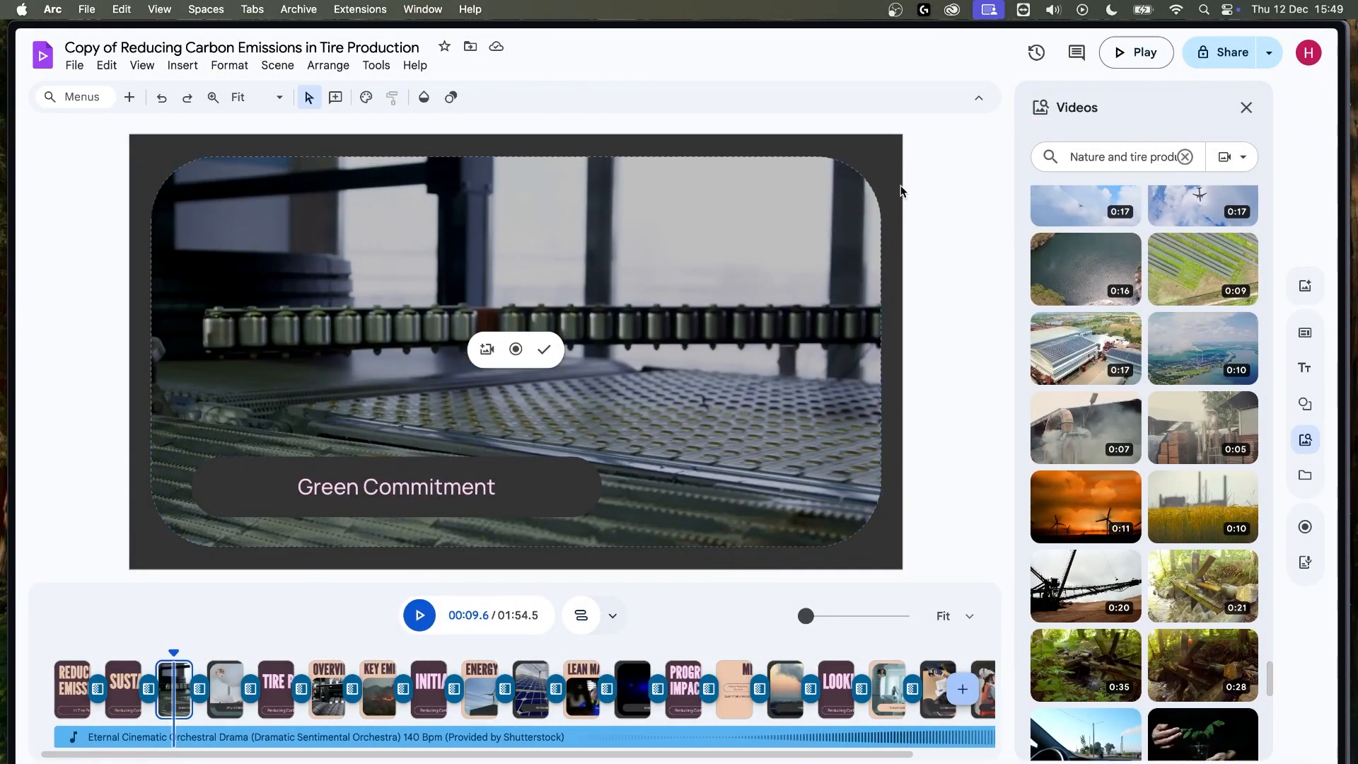
pyautogui.scroll(-10, 1149, 332)
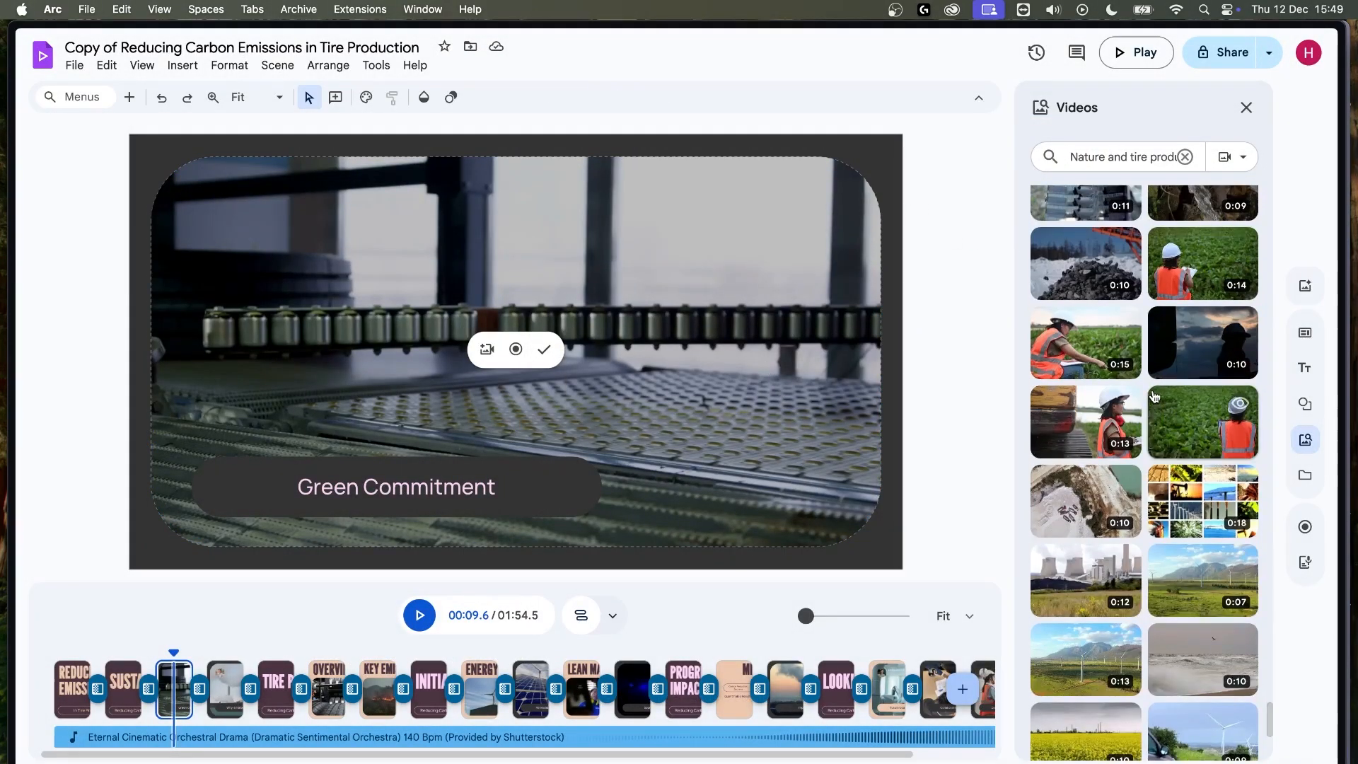
pyautogui.scroll(-3, 1145, 453)
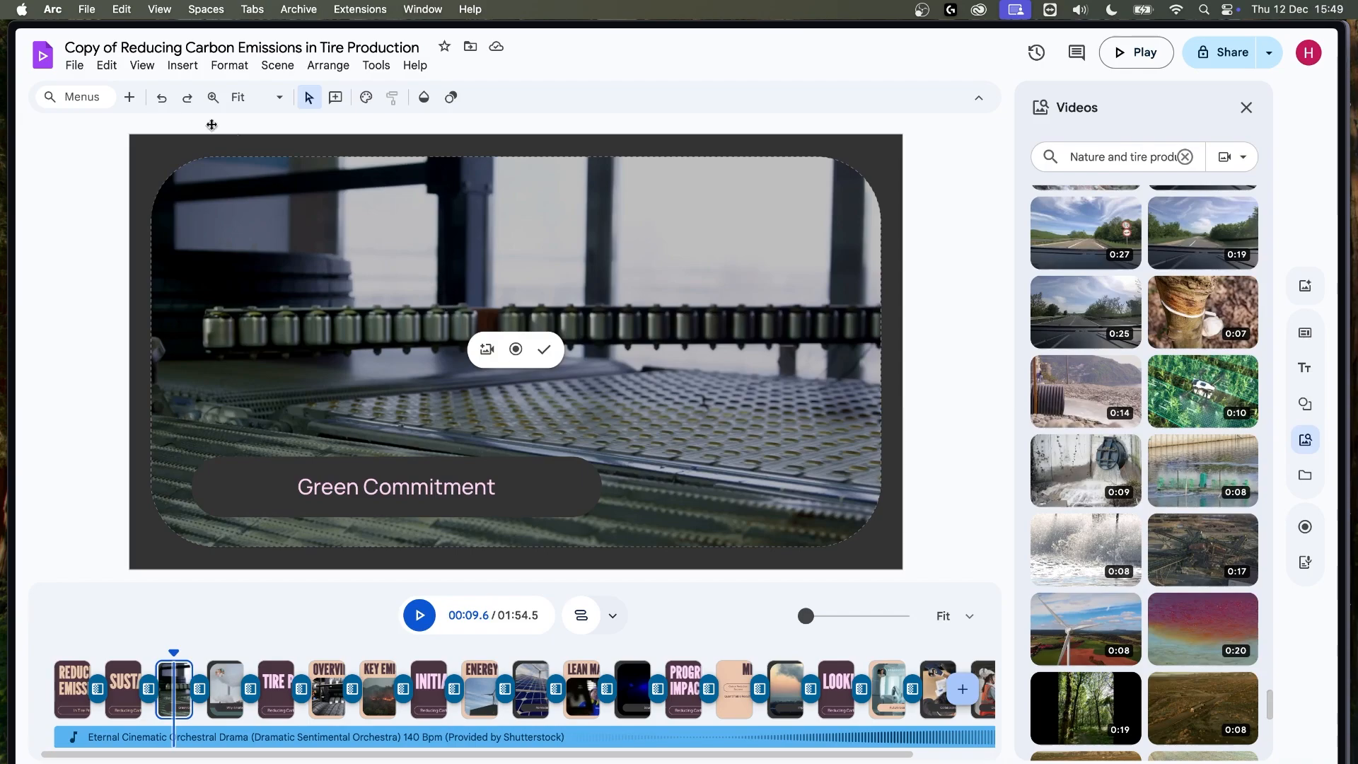
# - Go to the Vids home page and create a new video
pyautogui.click(30, 61)
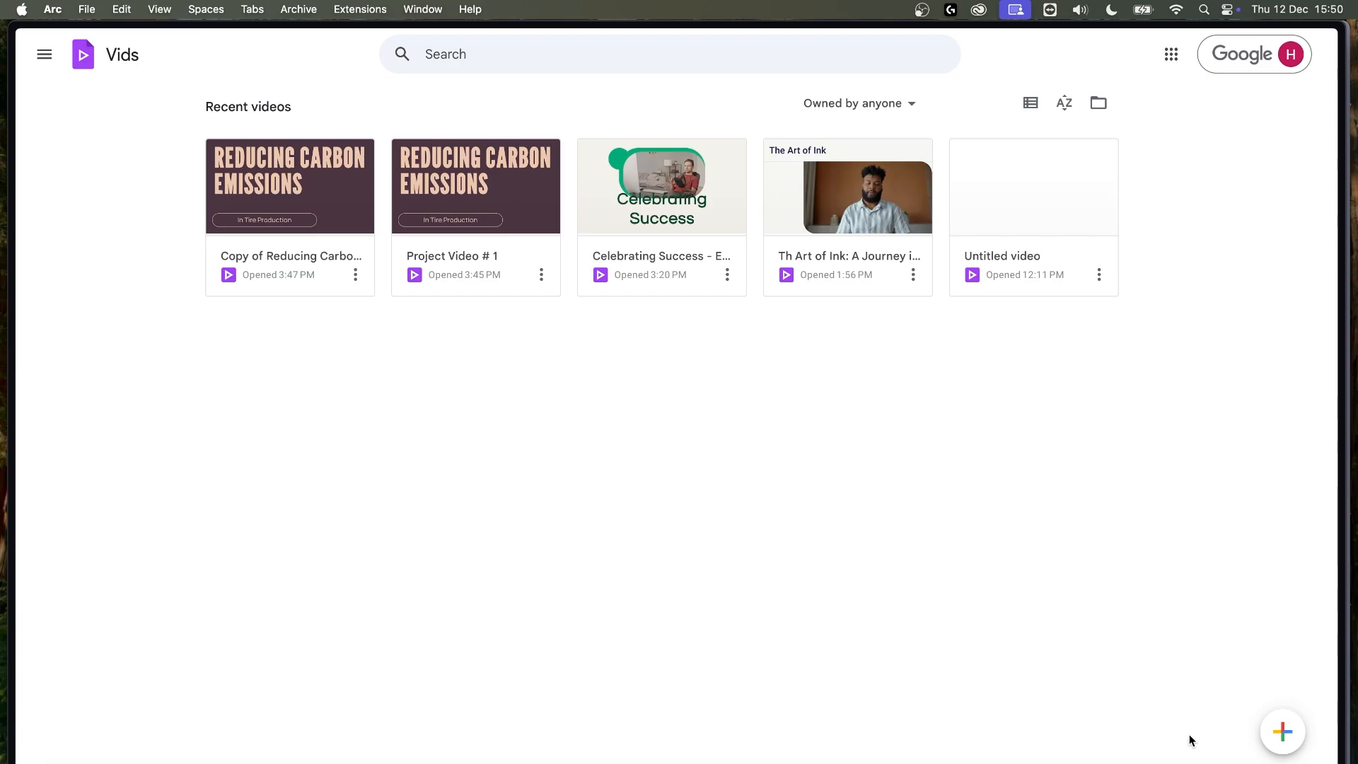
pyautogui.click(1287, 722)
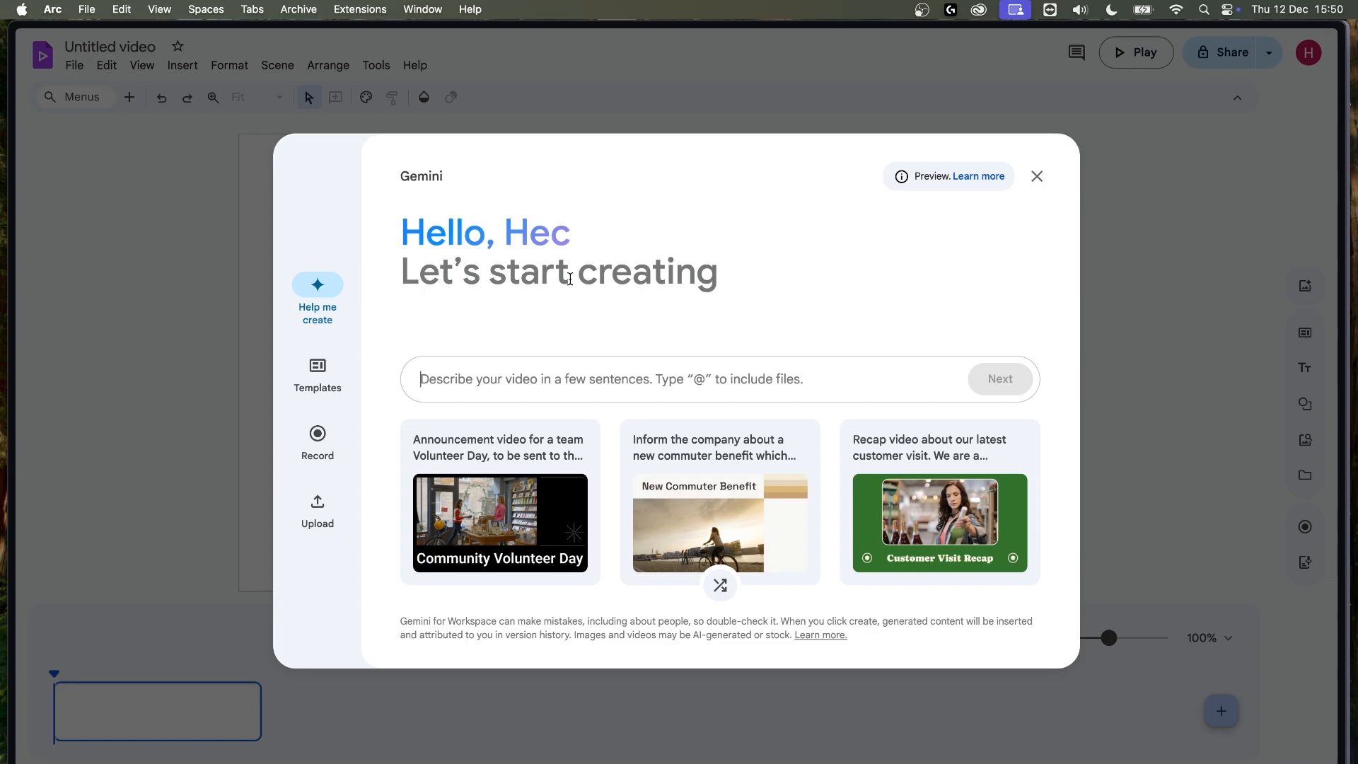
# - Browse the ready-made video templates, from the employee introduction designs down to the event and celebration ones
pyautogui.click(328, 382)
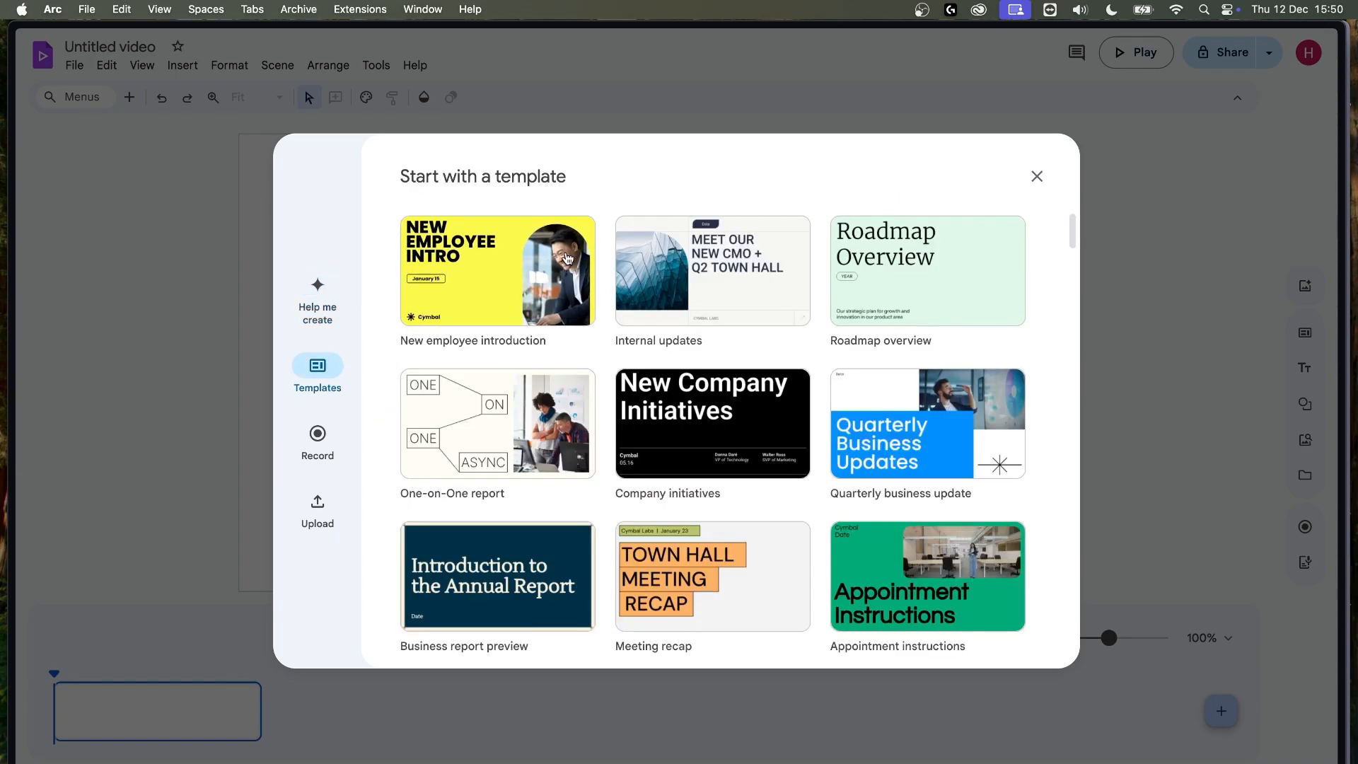
pyautogui.scroll(-5, 762, 396)
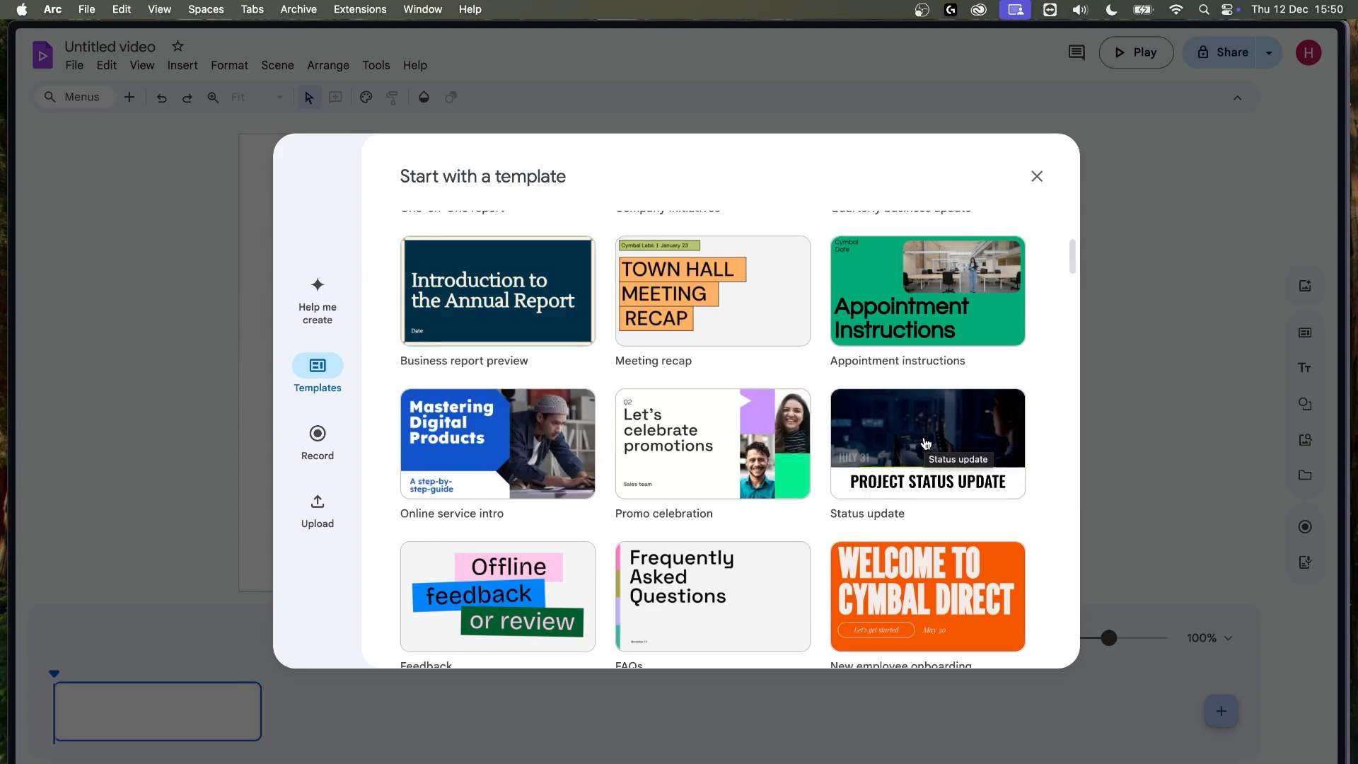
pyautogui.scroll(-4, 923, 438)
pyautogui.scroll(1, 910, 354)
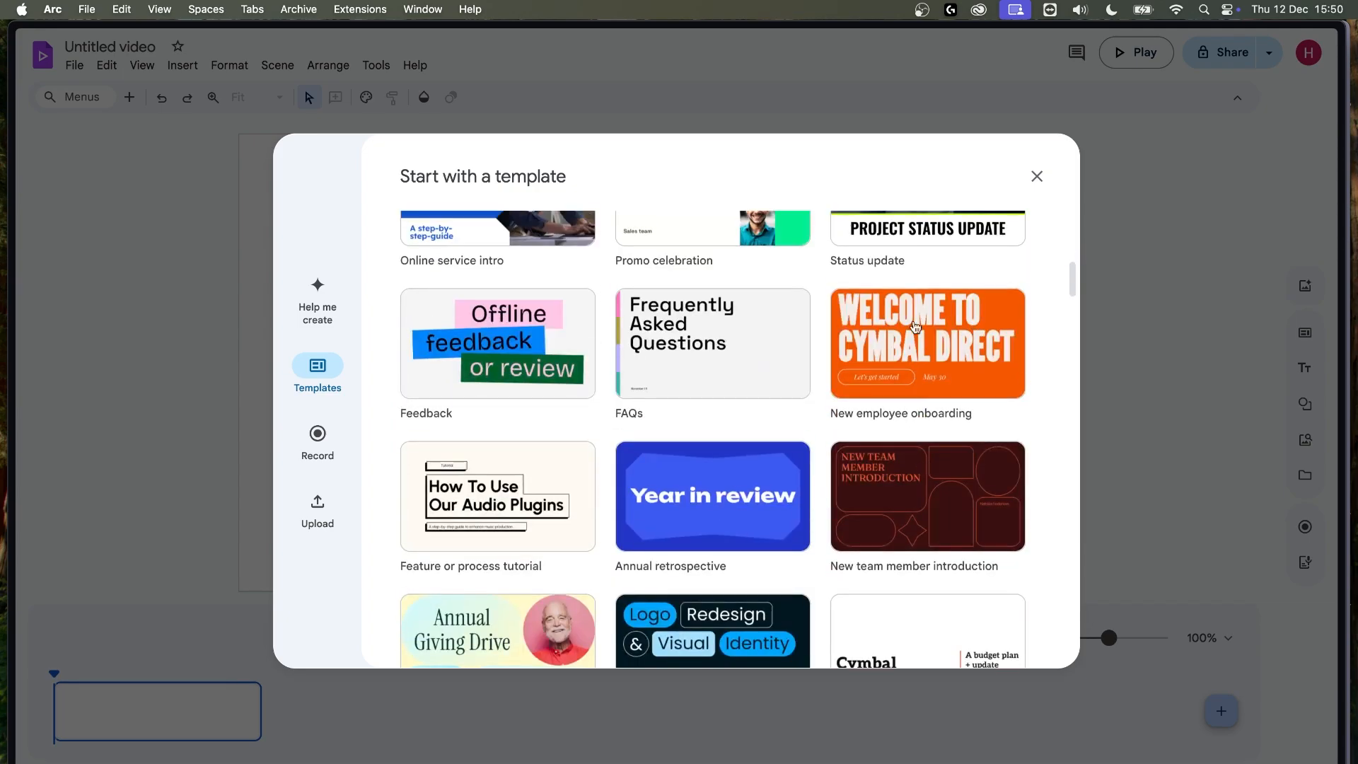
pyautogui.scroll(-1, 902, 360)
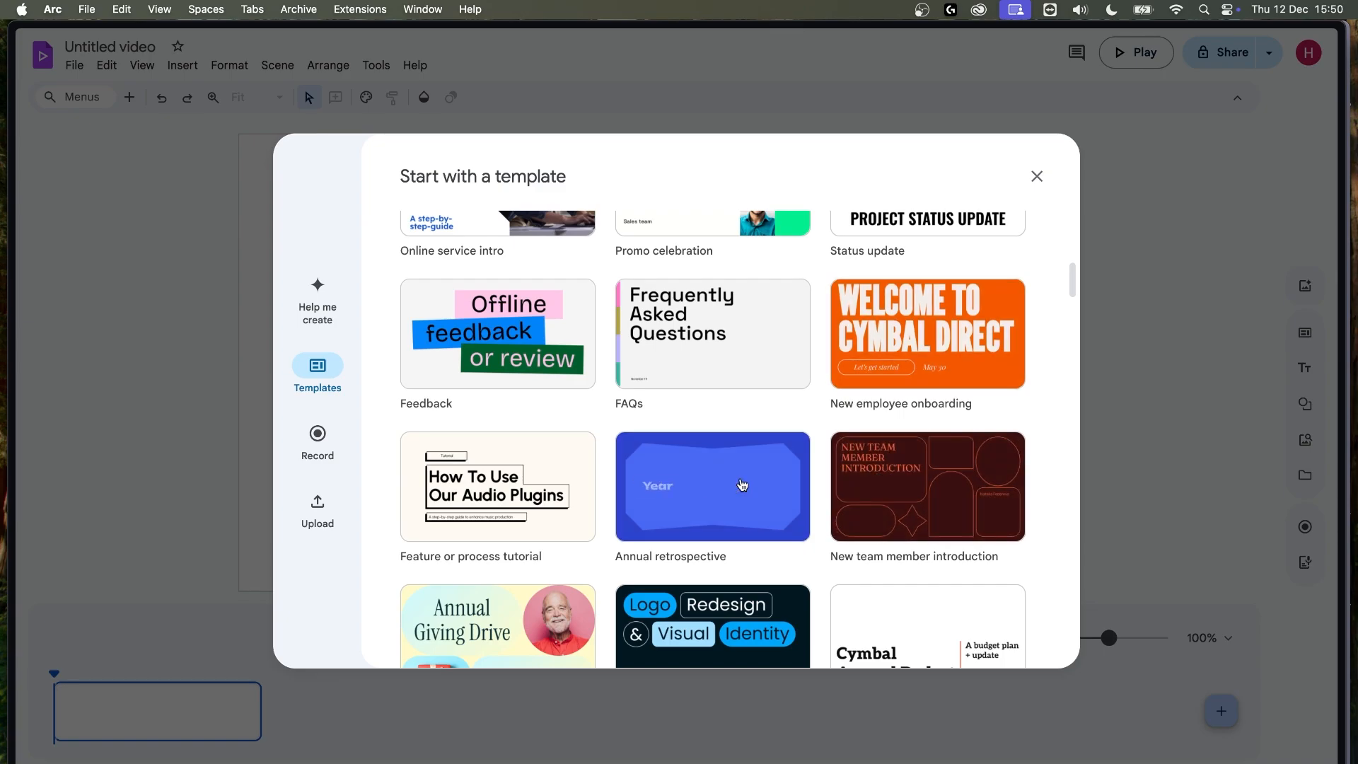
pyautogui.scroll(-3, 869, 477)
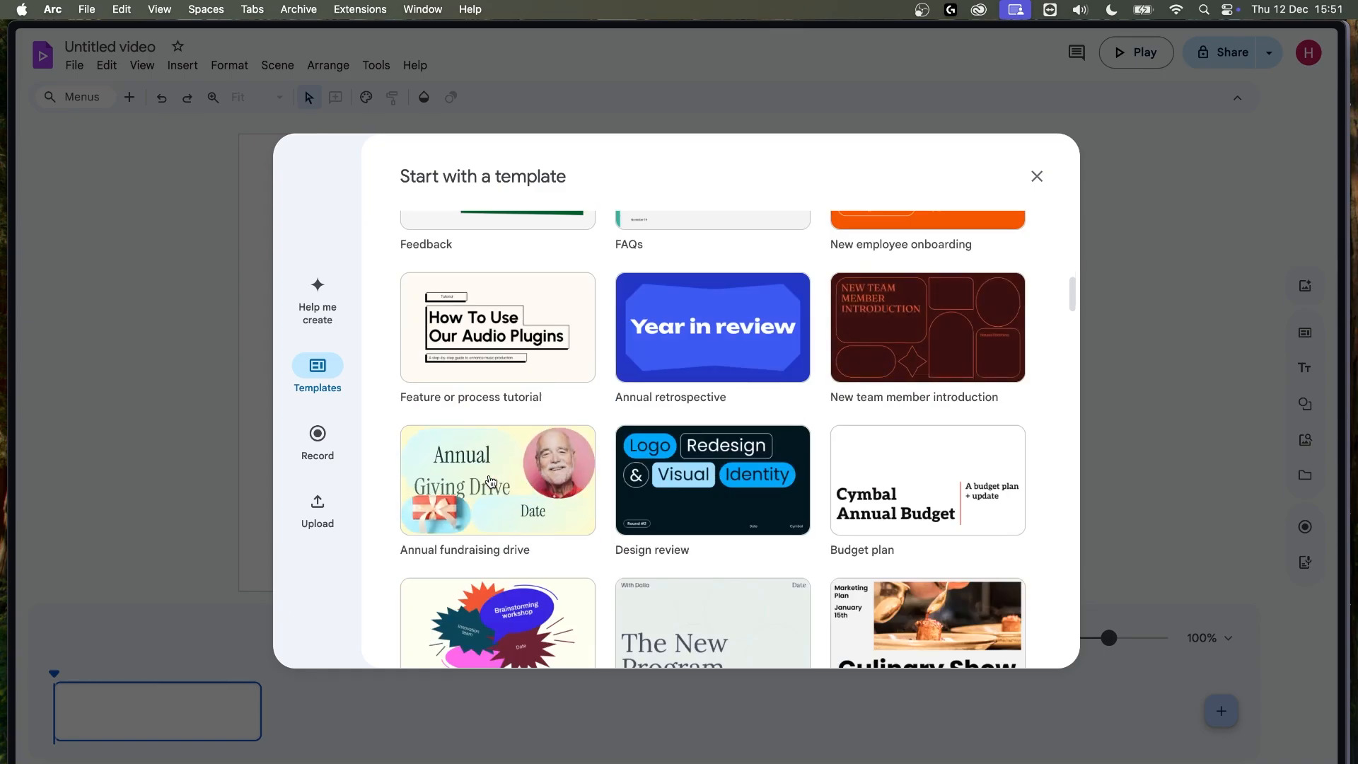
pyautogui.scroll(-6, 822, 458)
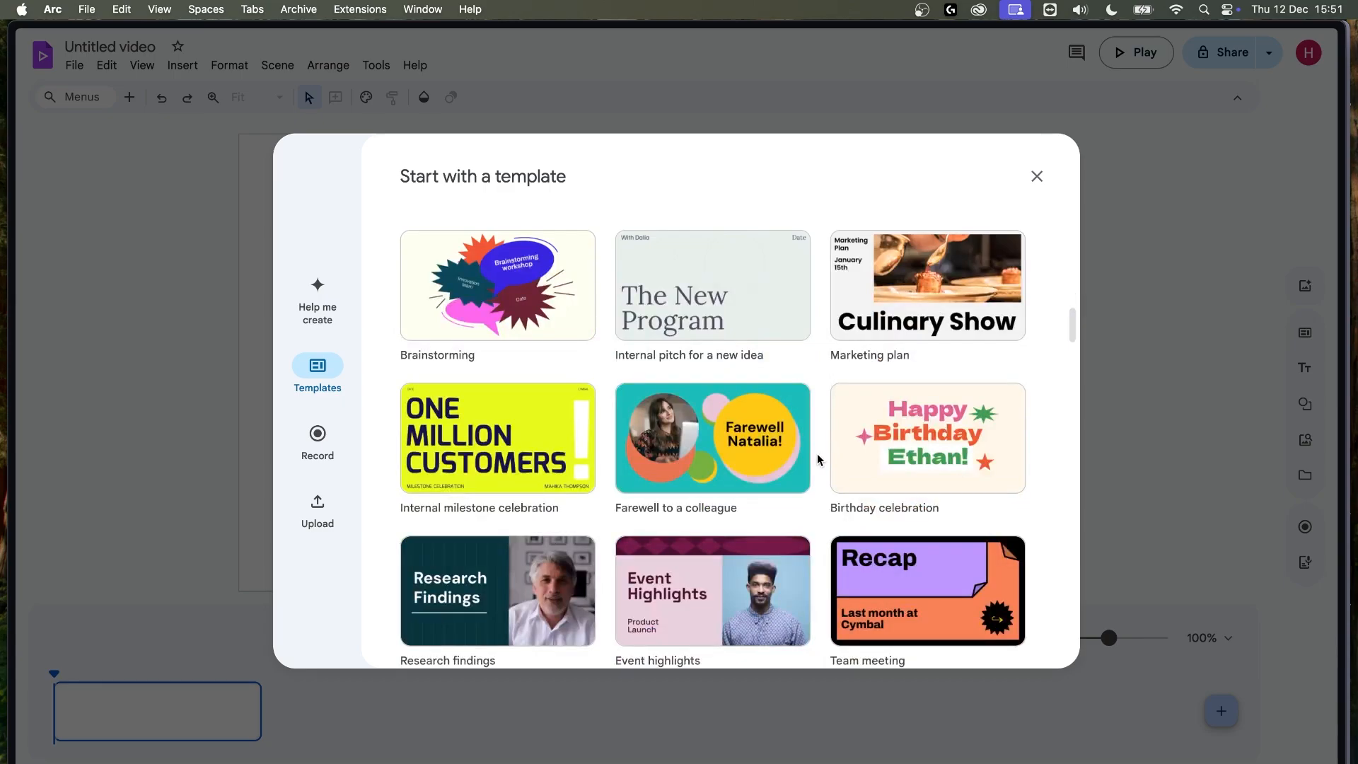
pyautogui.scroll(-5, 817, 452)
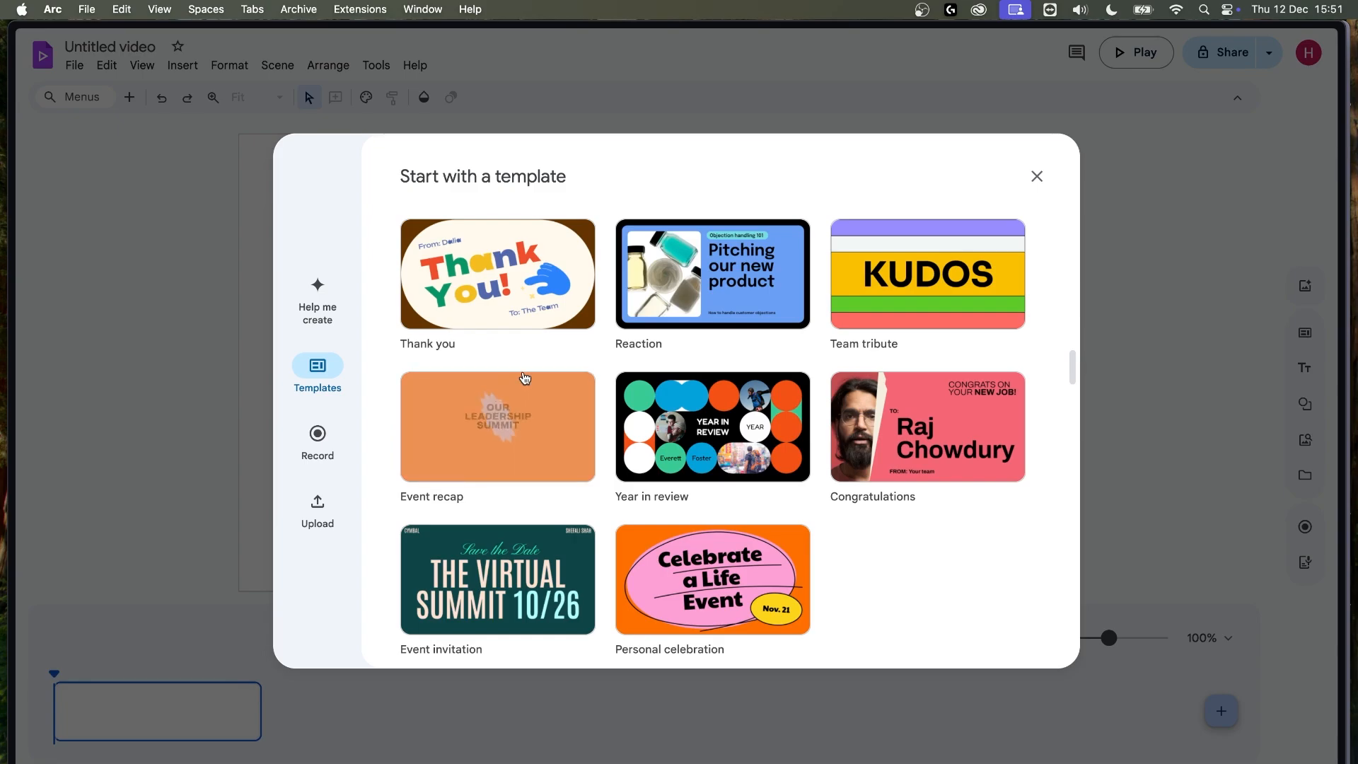
pyautogui.scroll(10, 524, 377)
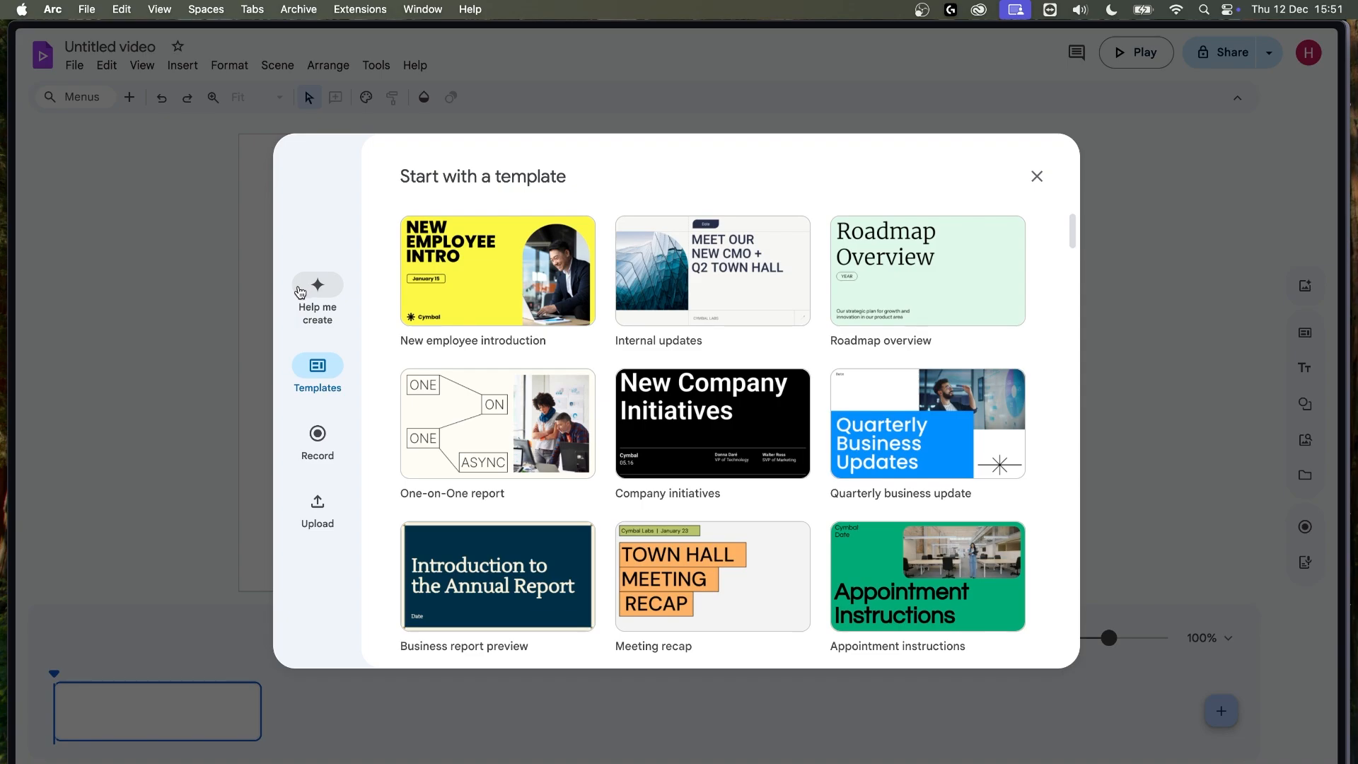
# - Have Gemini generate a video outline from the prompt "annual surprise employee bonus announcement"
pyautogui.click(323, 291)
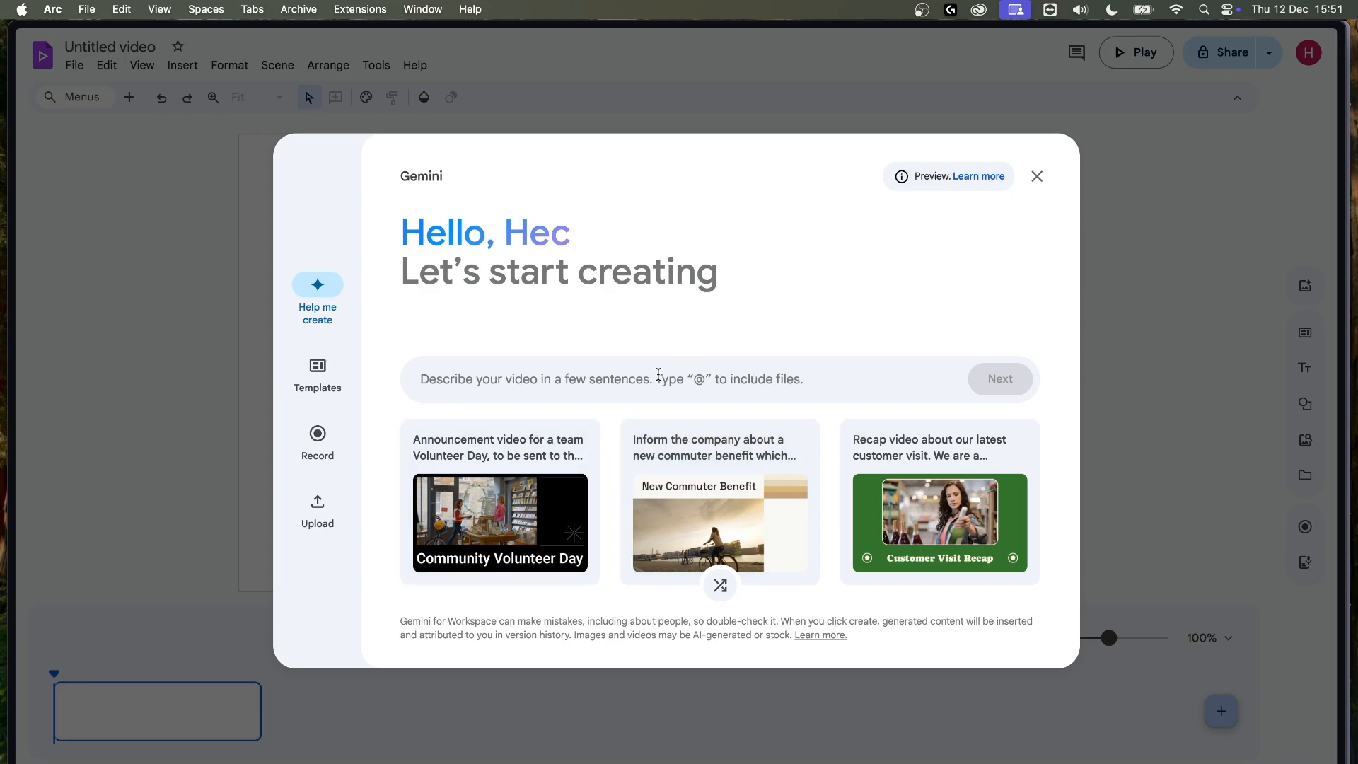
pyautogui.click(515, 382)
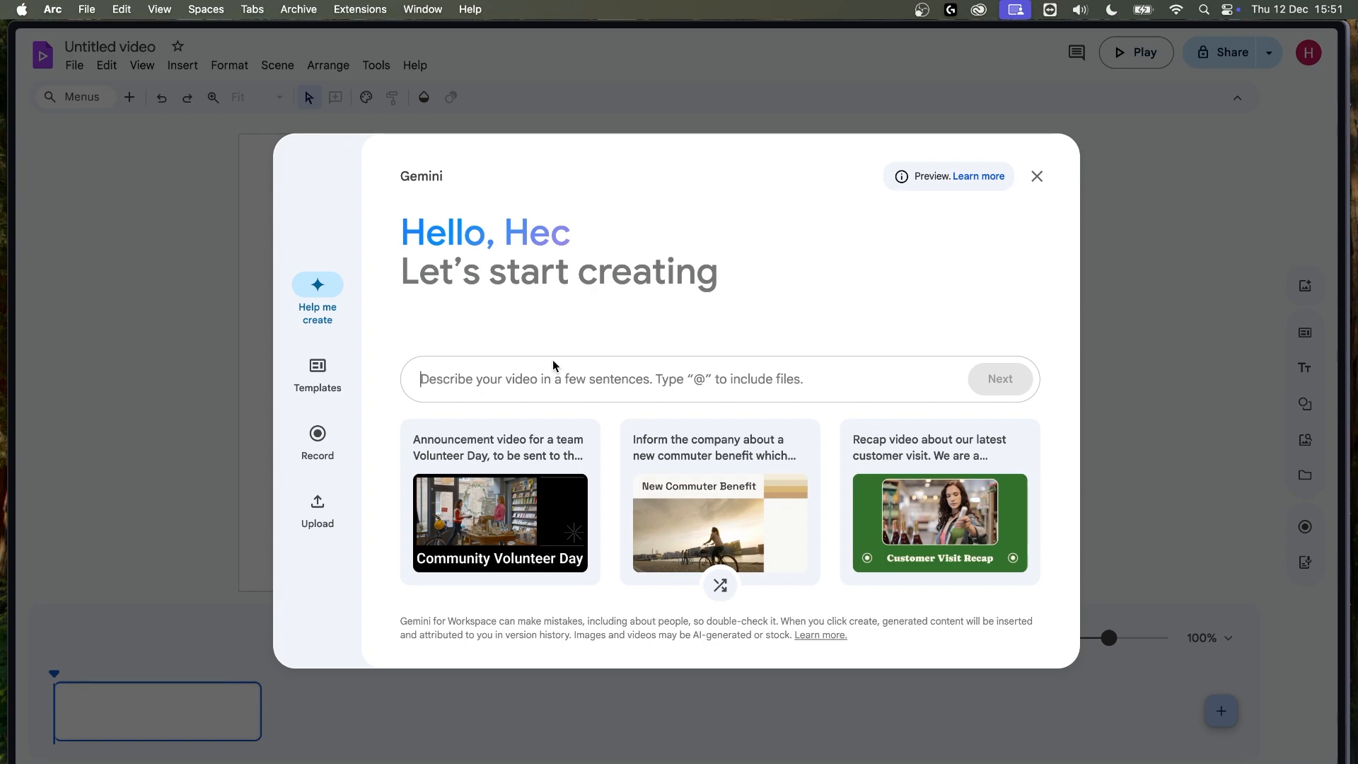
pyautogui.write('annual')
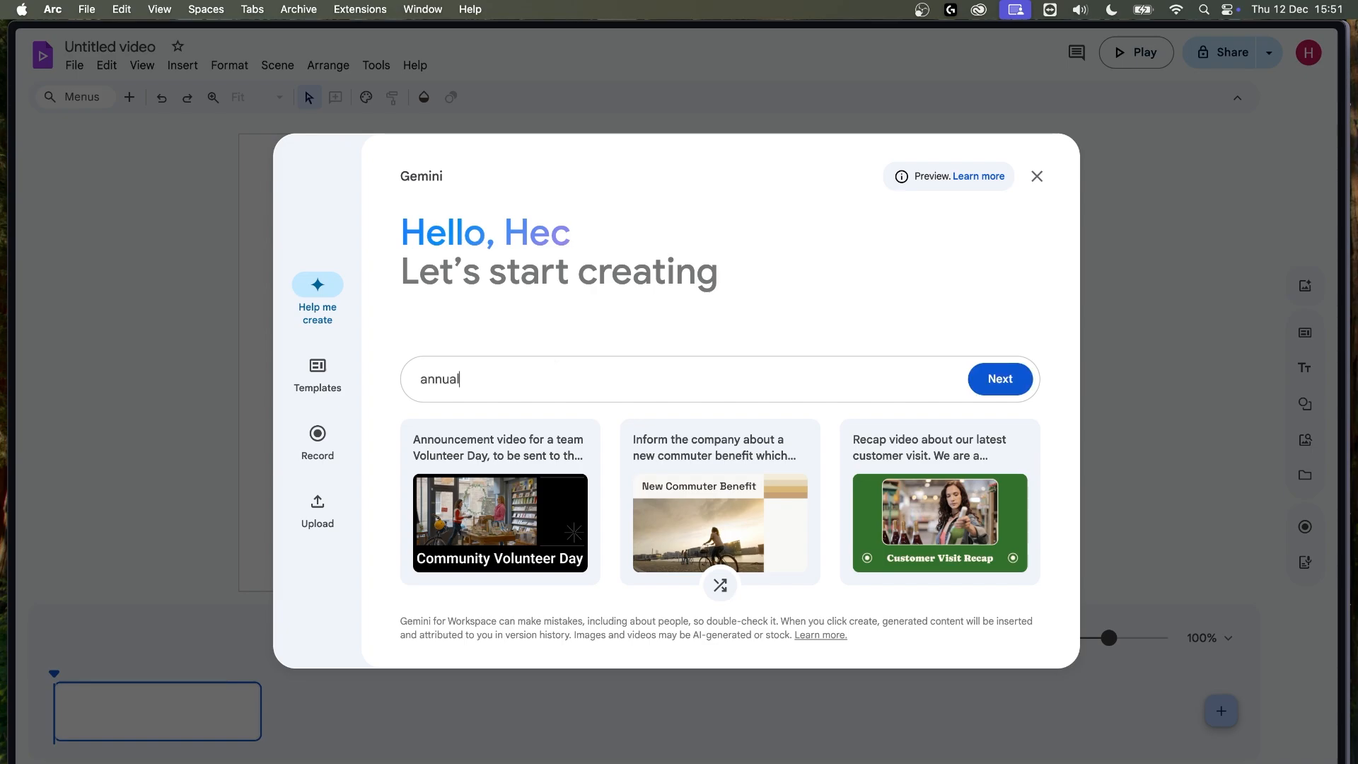
pyautogui.write(' surprise employee bonu')
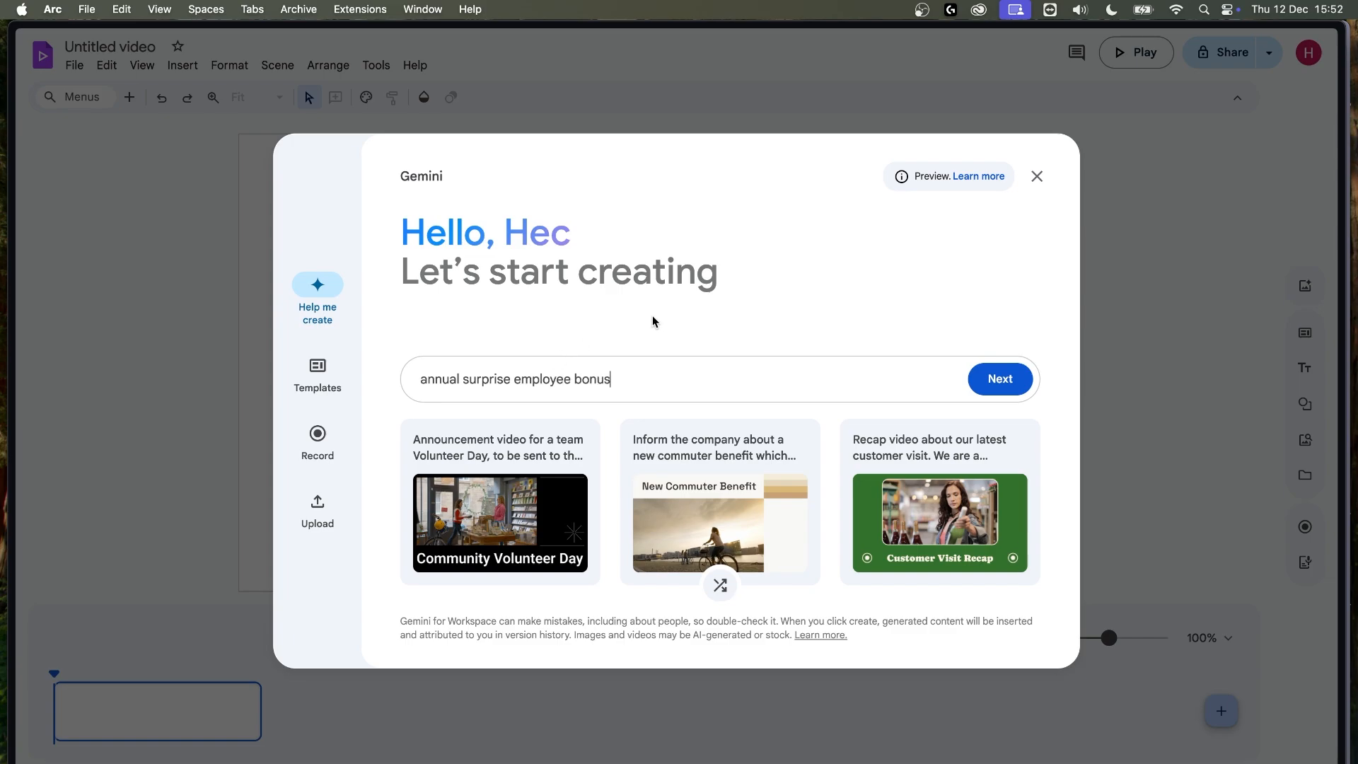
pyautogui.write('s announcement')
pyautogui.click(999, 378)
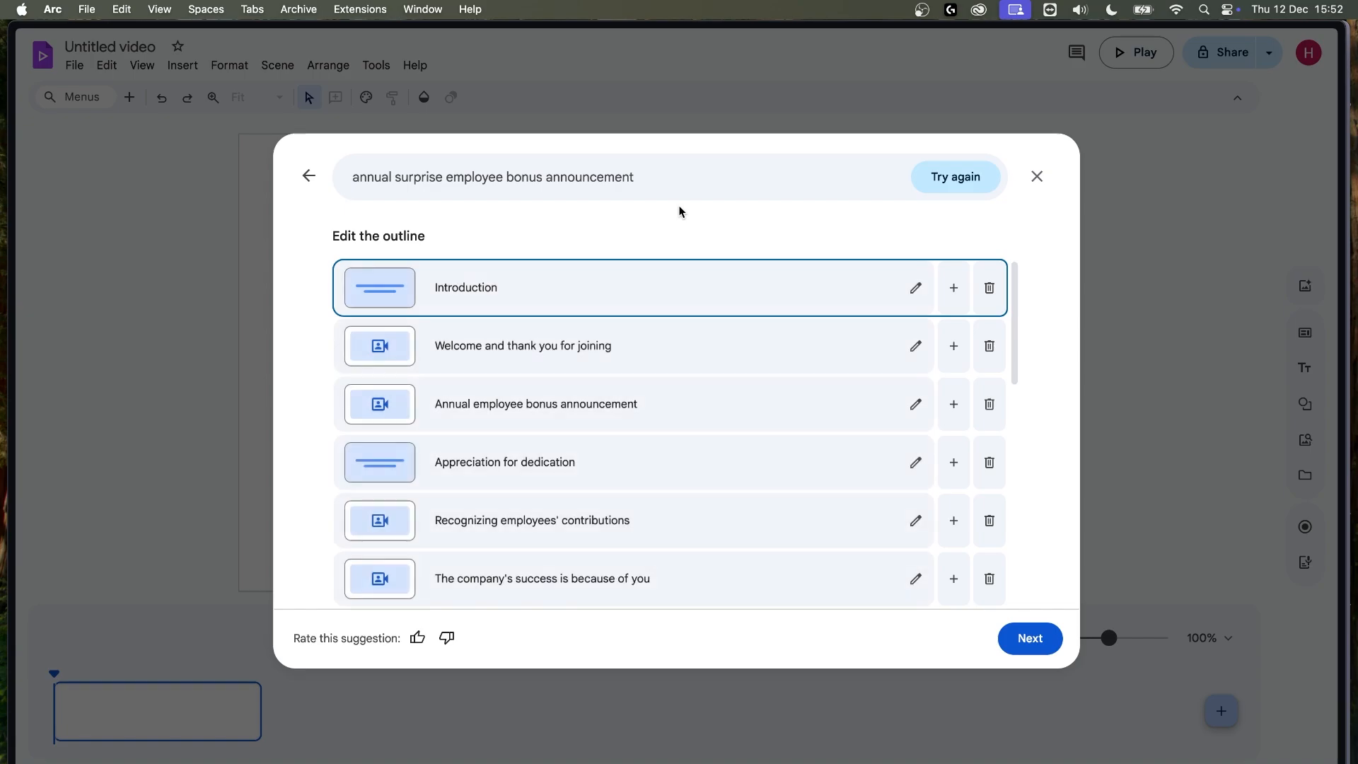
# - Review the generated outline's sections and scenes, from the introduction through bonus details and celebration to the conclusion
pyautogui.scroll(-5, 764, 355)
pyautogui.scroll(5, 765, 355)
pyautogui.scroll(-10, 765, 355)
pyautogui.scroll(10, 765, 354)
pyautogui.scroll(-5, 707, 350)
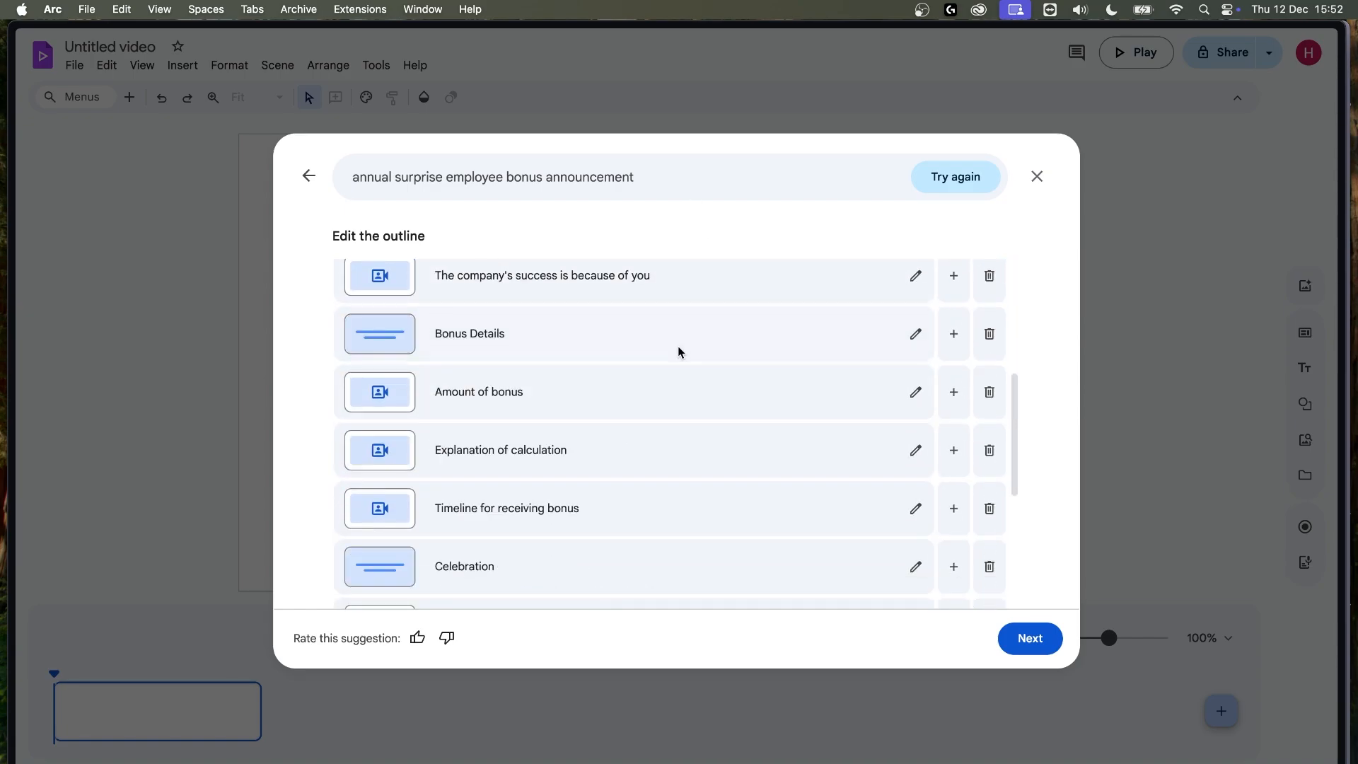
pyautogui.scroll(5, 700, 389)
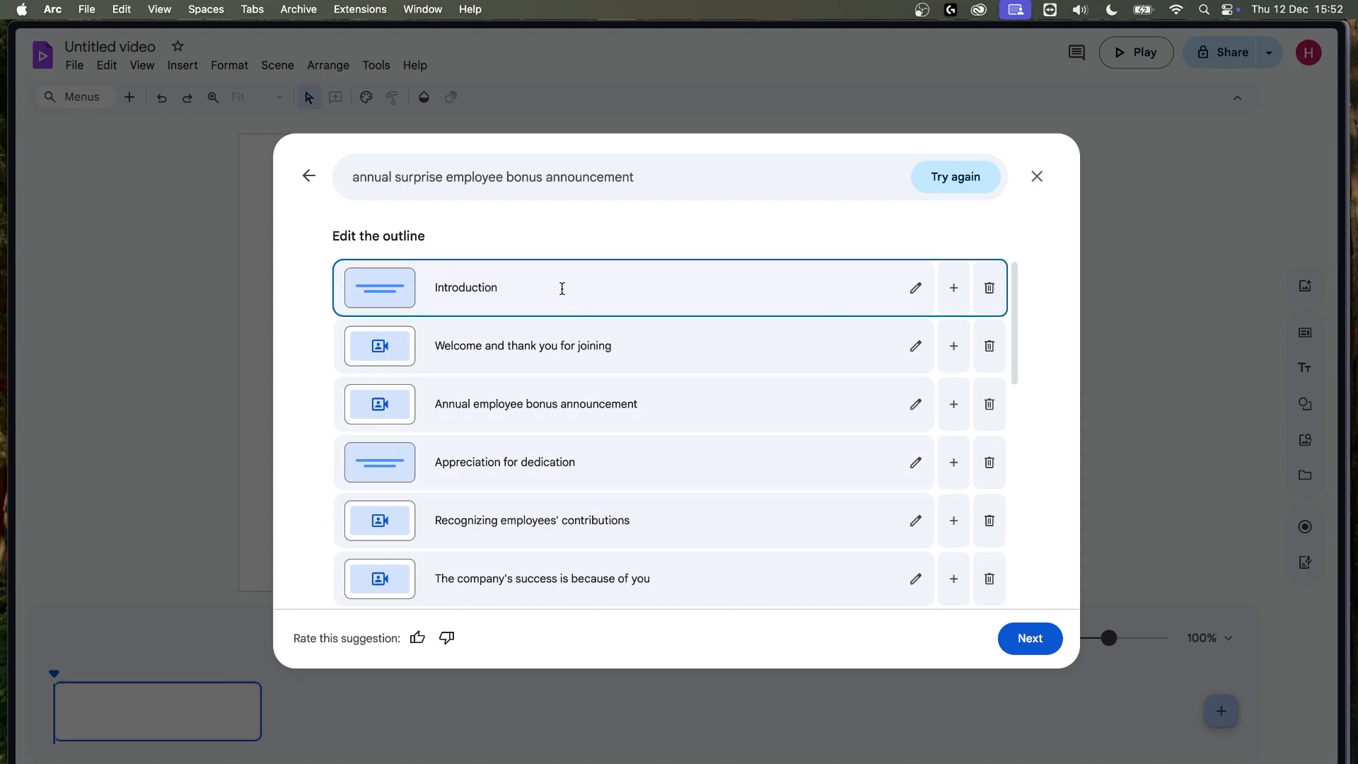
pyautogui.click(697, 334)
pyautogui.click(709, 264)
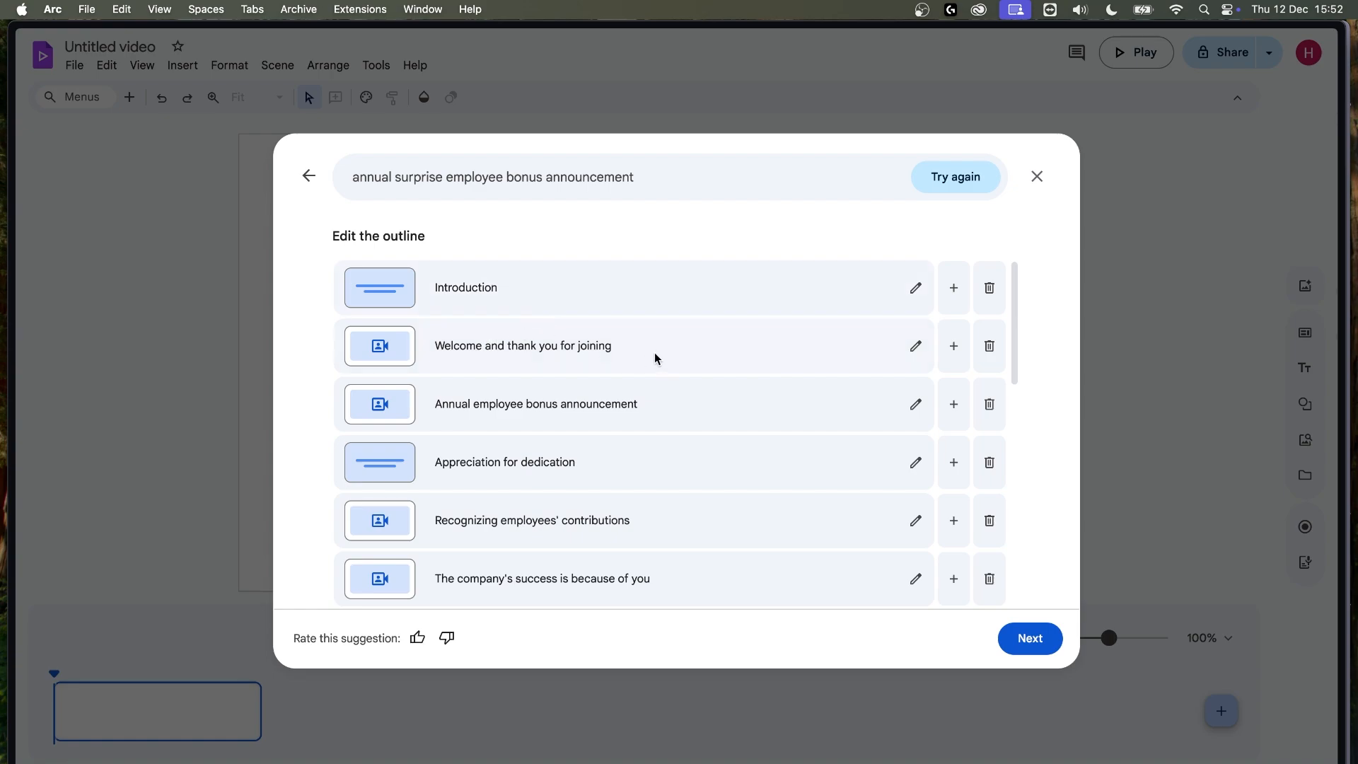
pyautogui.scroll(-1, 608, 356)
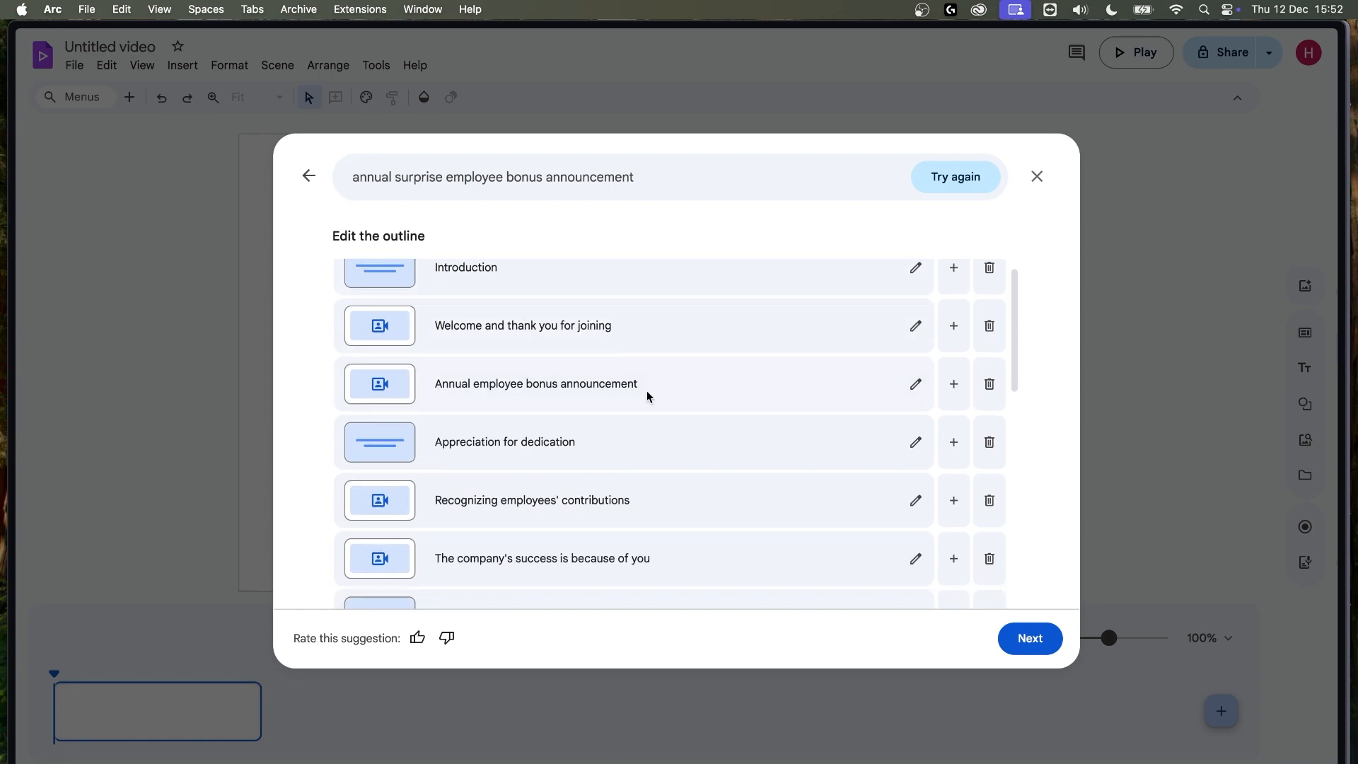
pyautogui.scroll(-5, 629, 403)
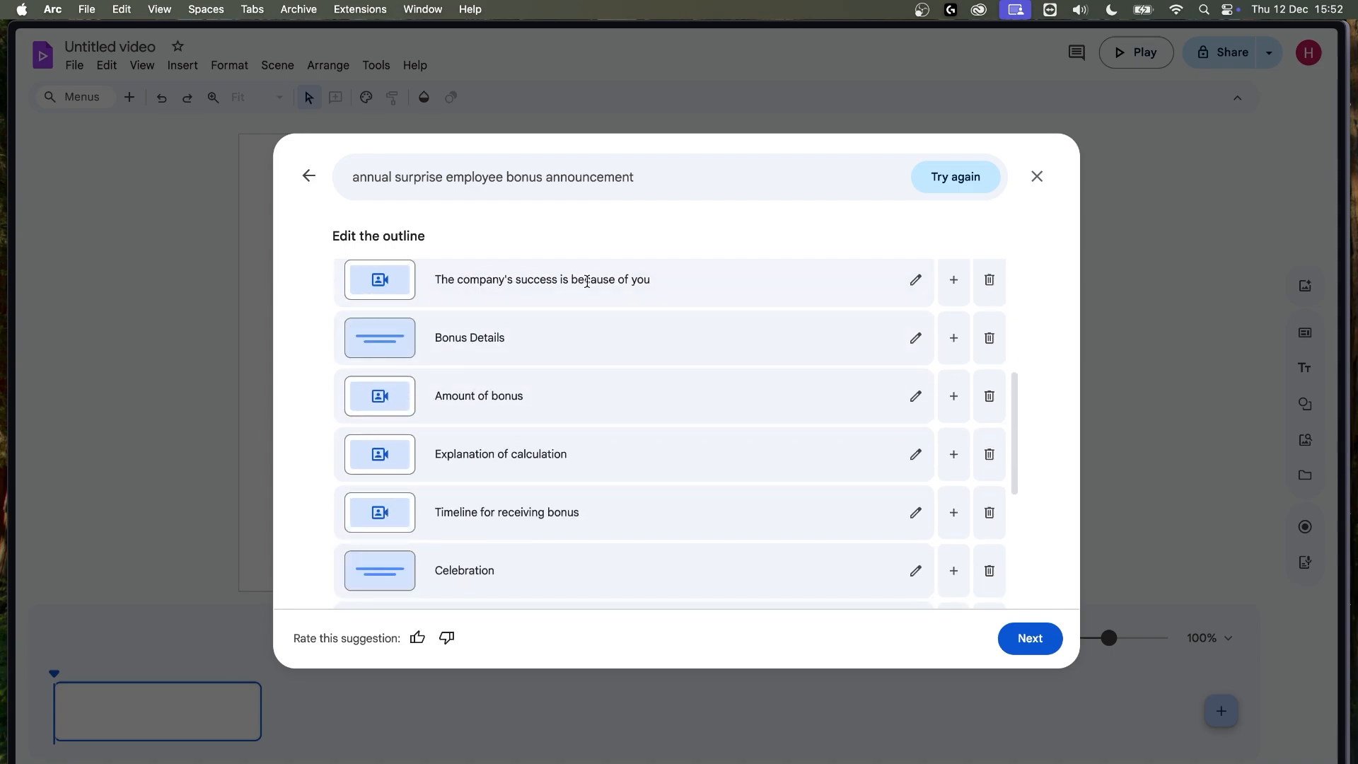
pyautogui.scroll(1, 608, 290)
pyautogui.scroll(1, 609, 290)
pyautogui.scroll(1, 609, 291)
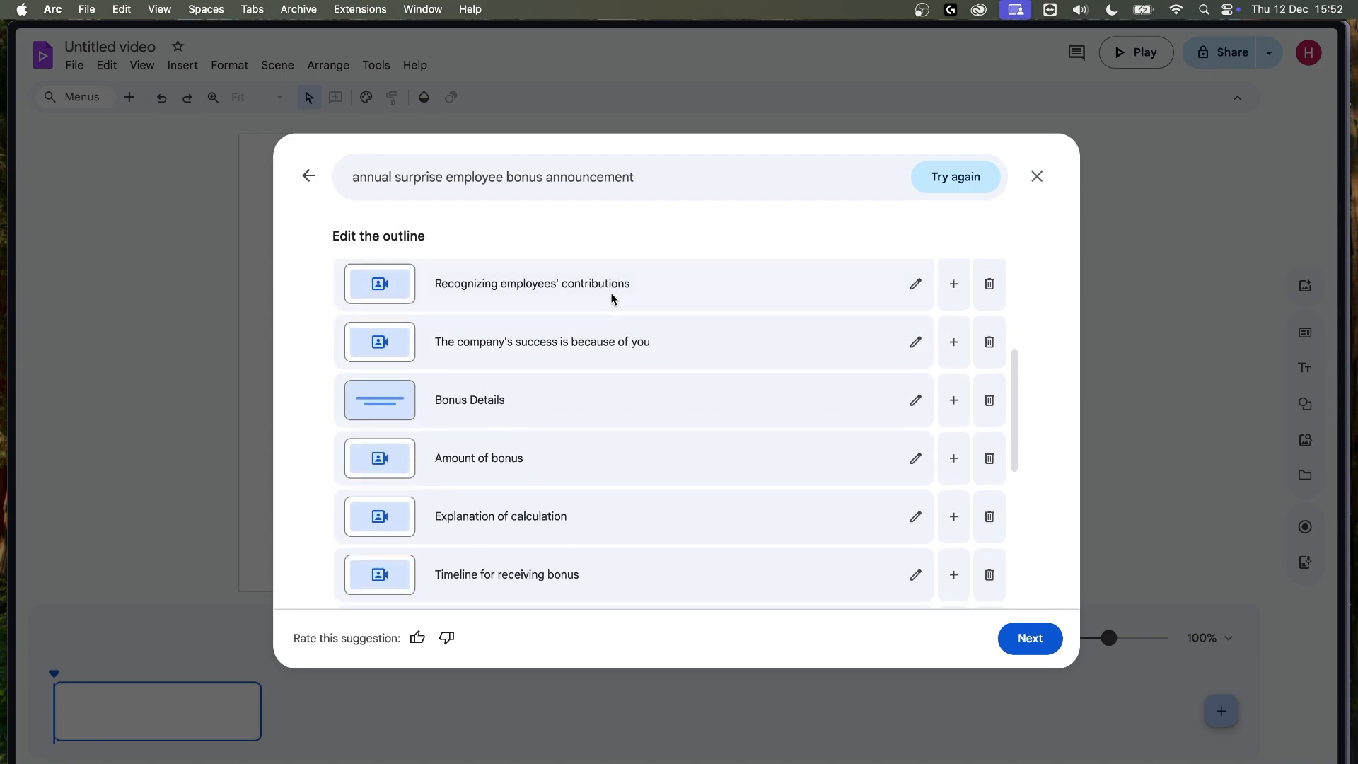
pyautogui.scroll(-4, 527, 396)
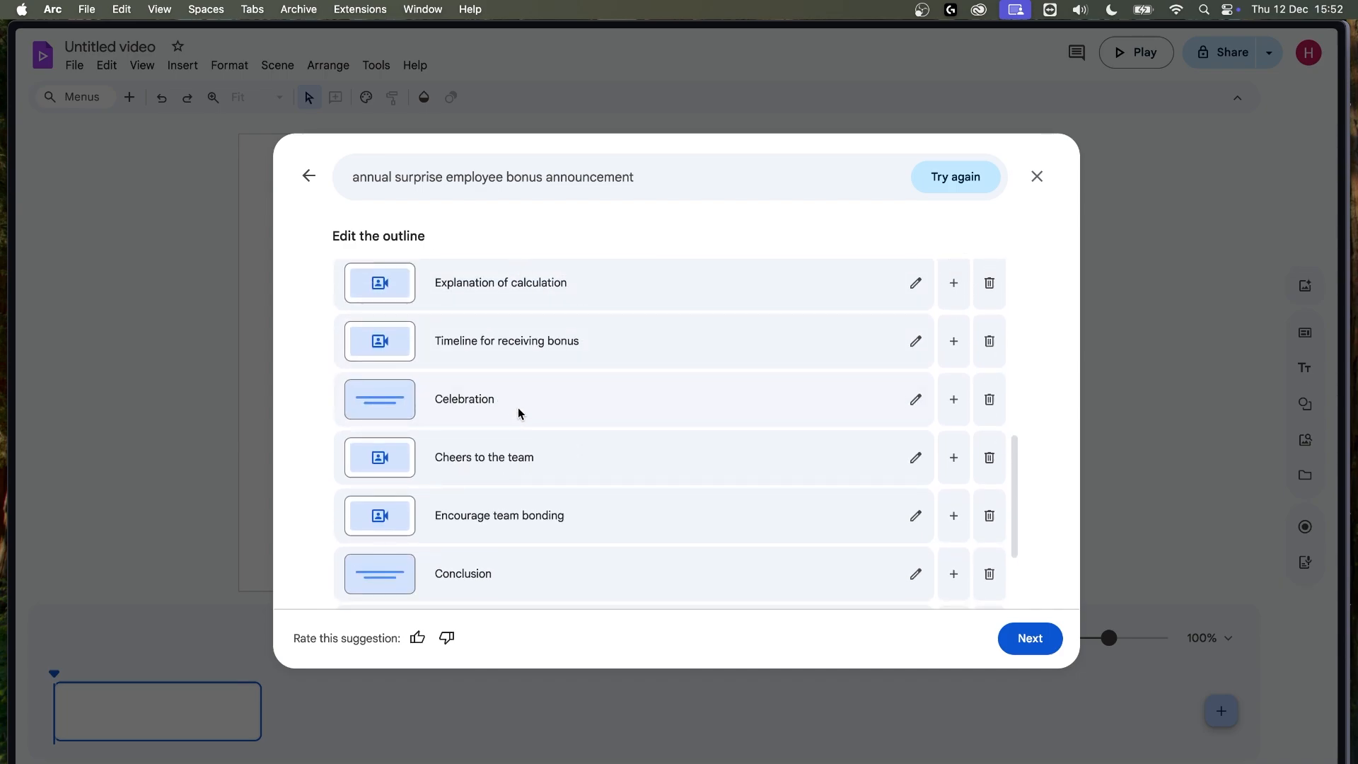
pyautogui.scroll(-2, 518, 410)
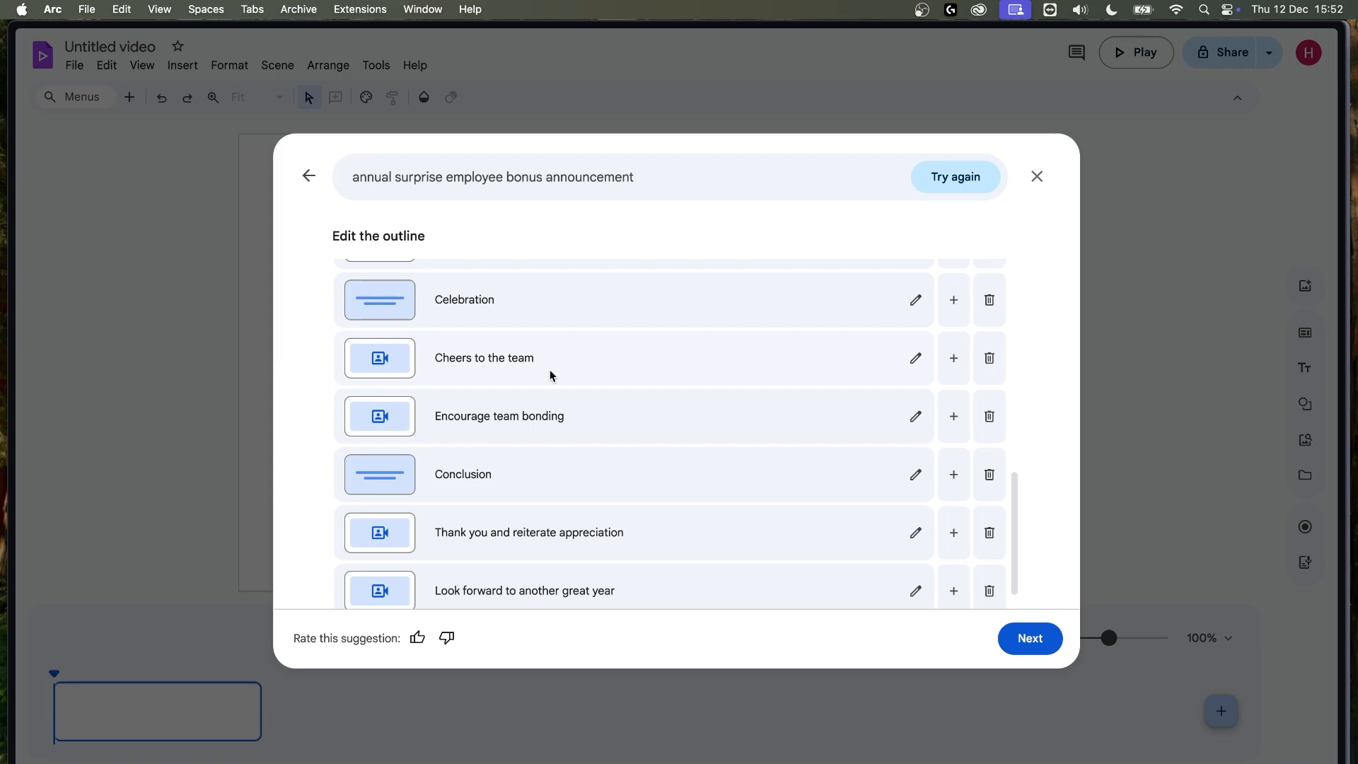
pyautogui.scroll(-1, 549, 370)
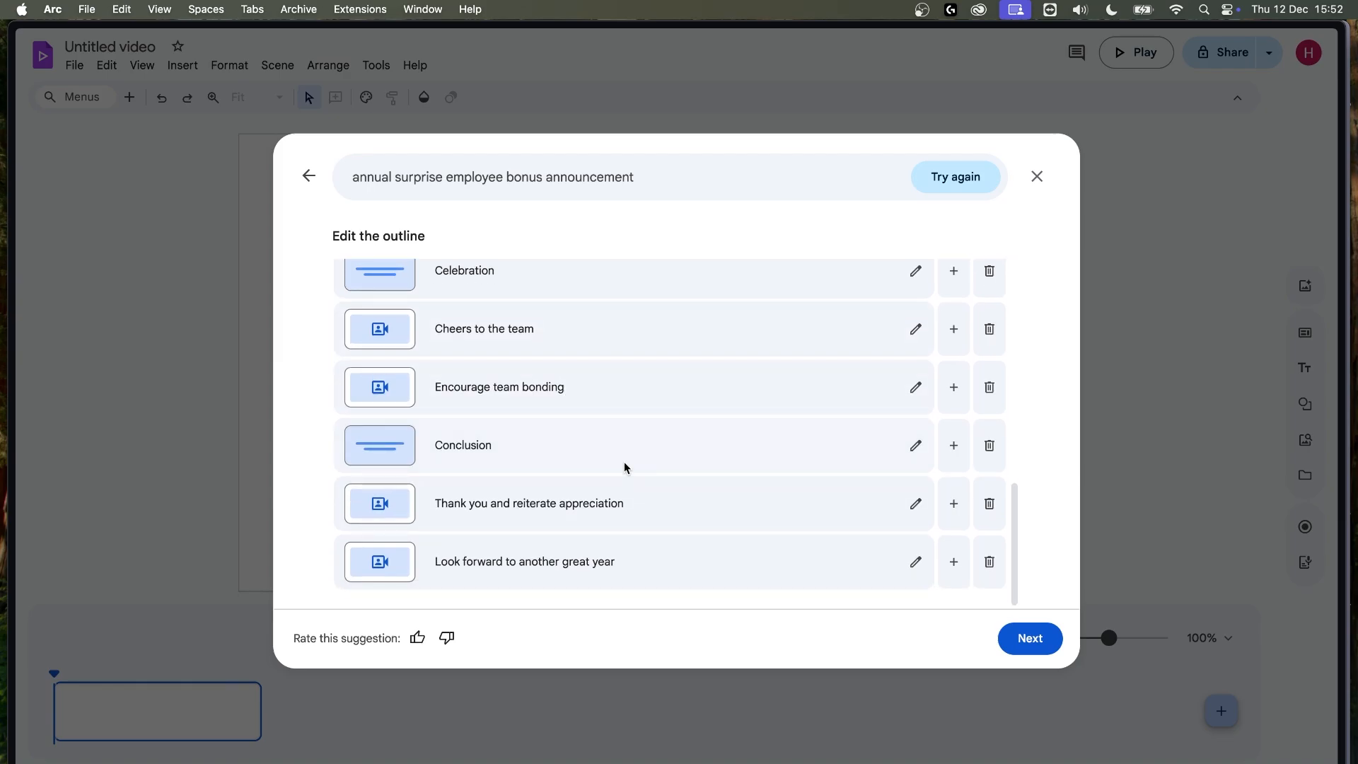
pyautogui.scroll(5, 700, 534)
pyautogui.scroll(-5, 700, 466)
pyautogui.scroll(8, 697, 368)
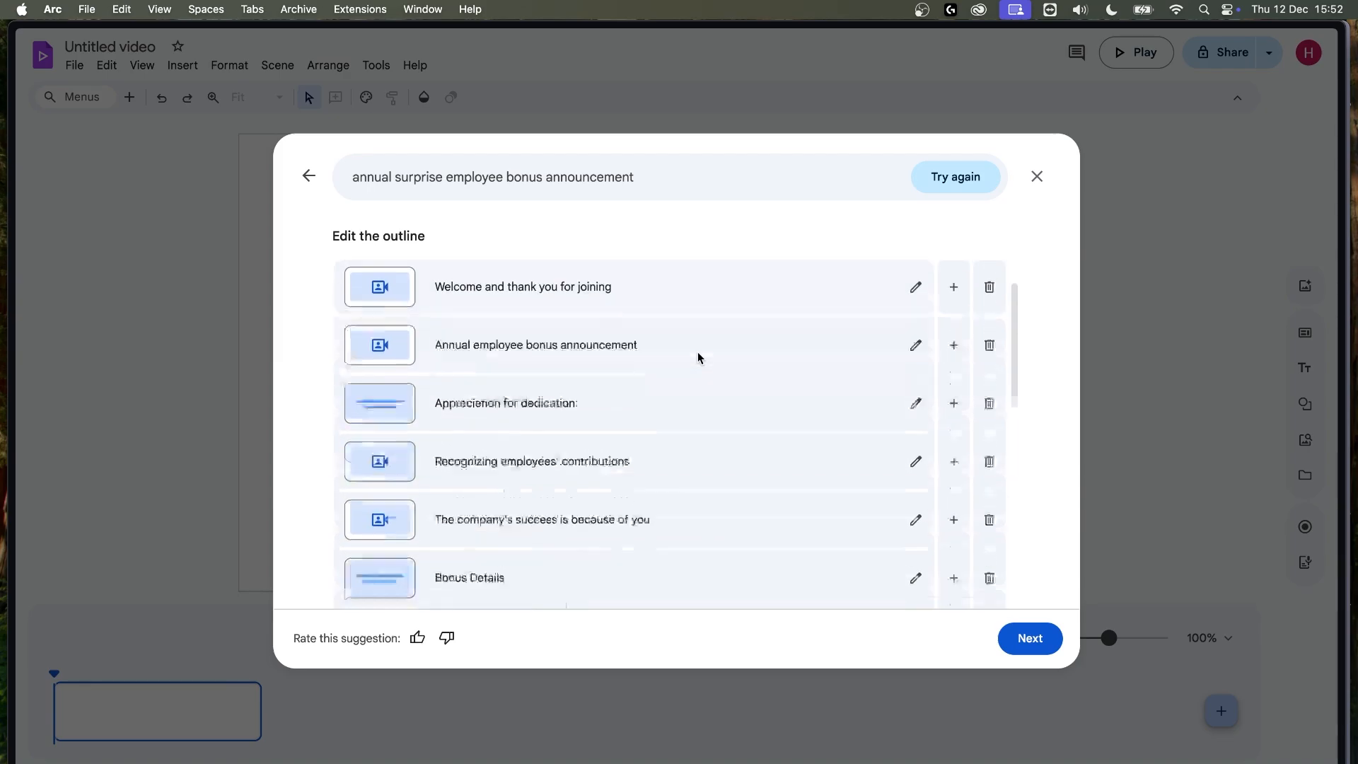
pyautogui.scroll(-1, 699, 350)
pyautogui.scroll(-4, 700, 360)
pyautogui.scroll(6, 698, 359)
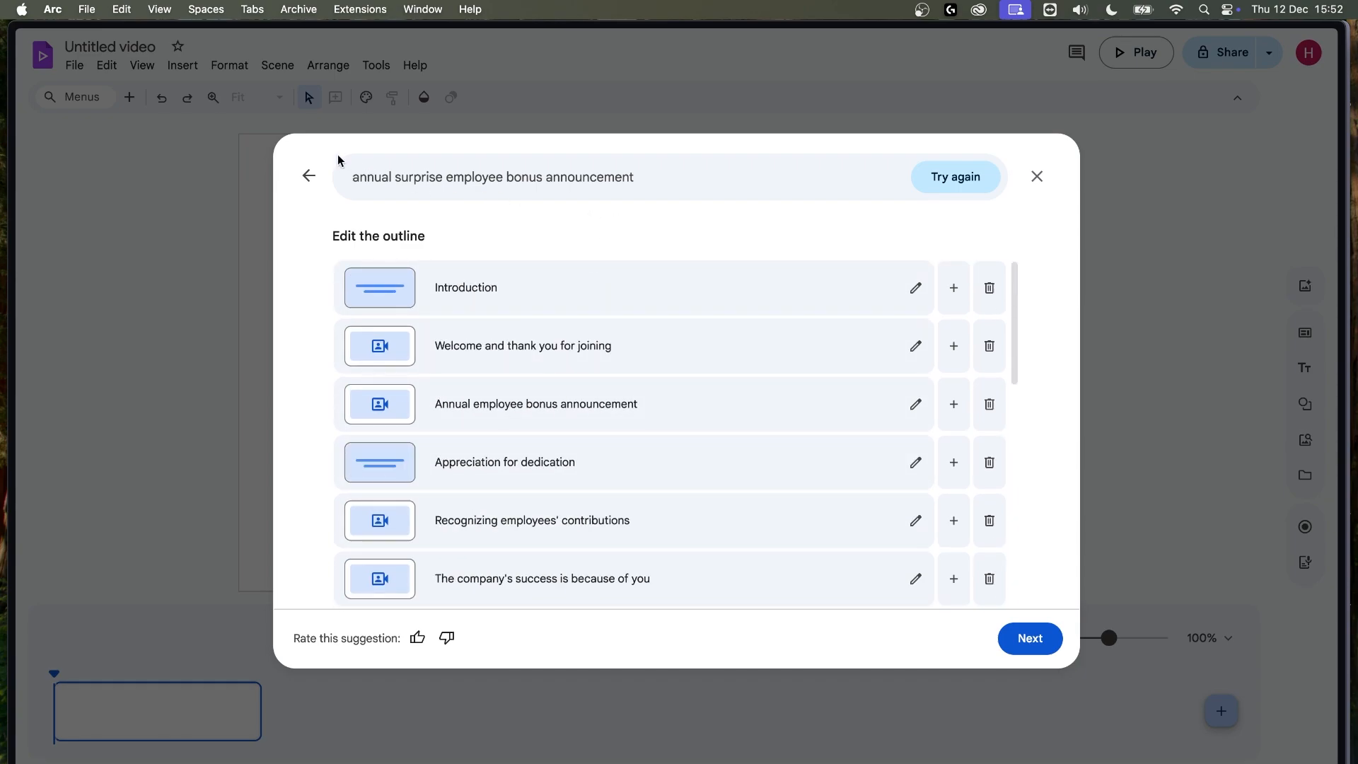
pyautogui.scroll(-5, 814, 450)
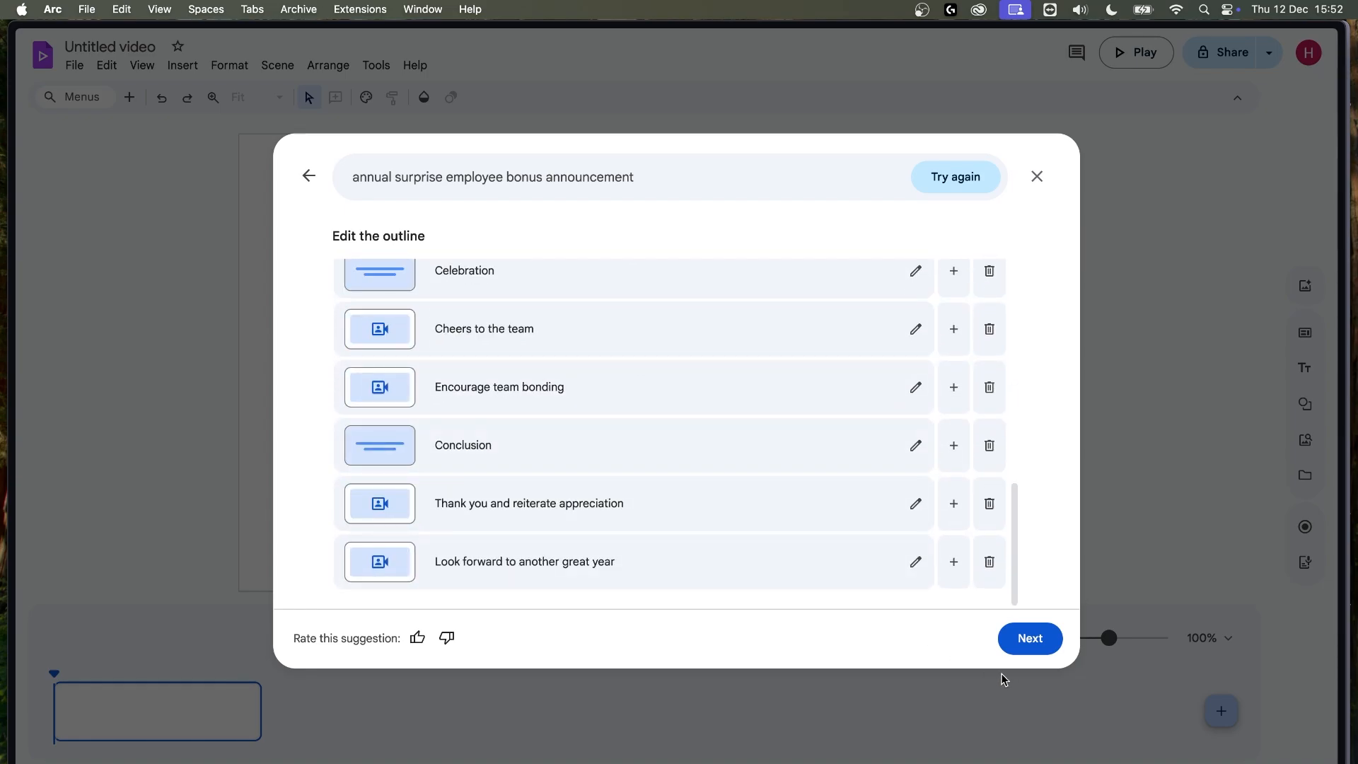
# - Accept the outline and choose the dark maroon "Your title will go here" design as the starting design
pyautogui.click(1032, 625)
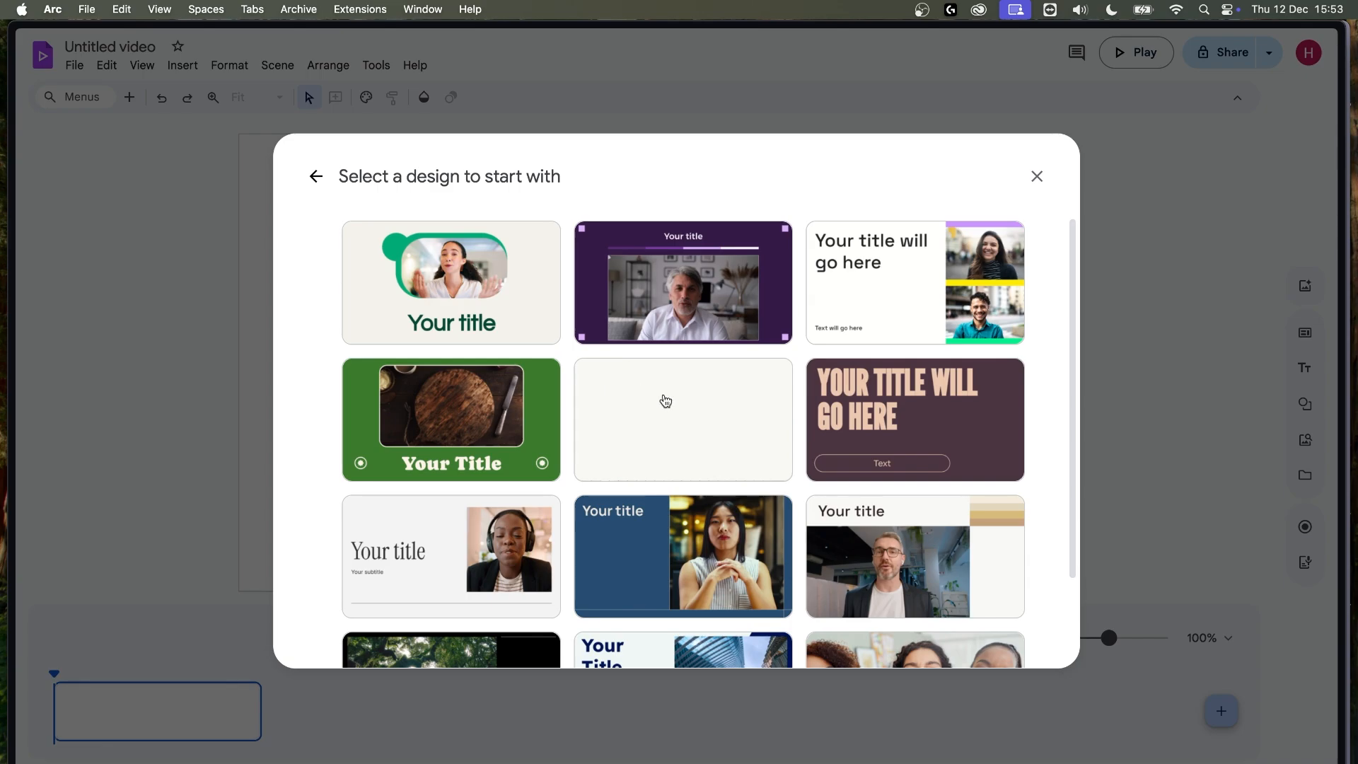
pyautogui.scroll(-2, 827, 396)
pyautogui.scroll(2, 824, 456)
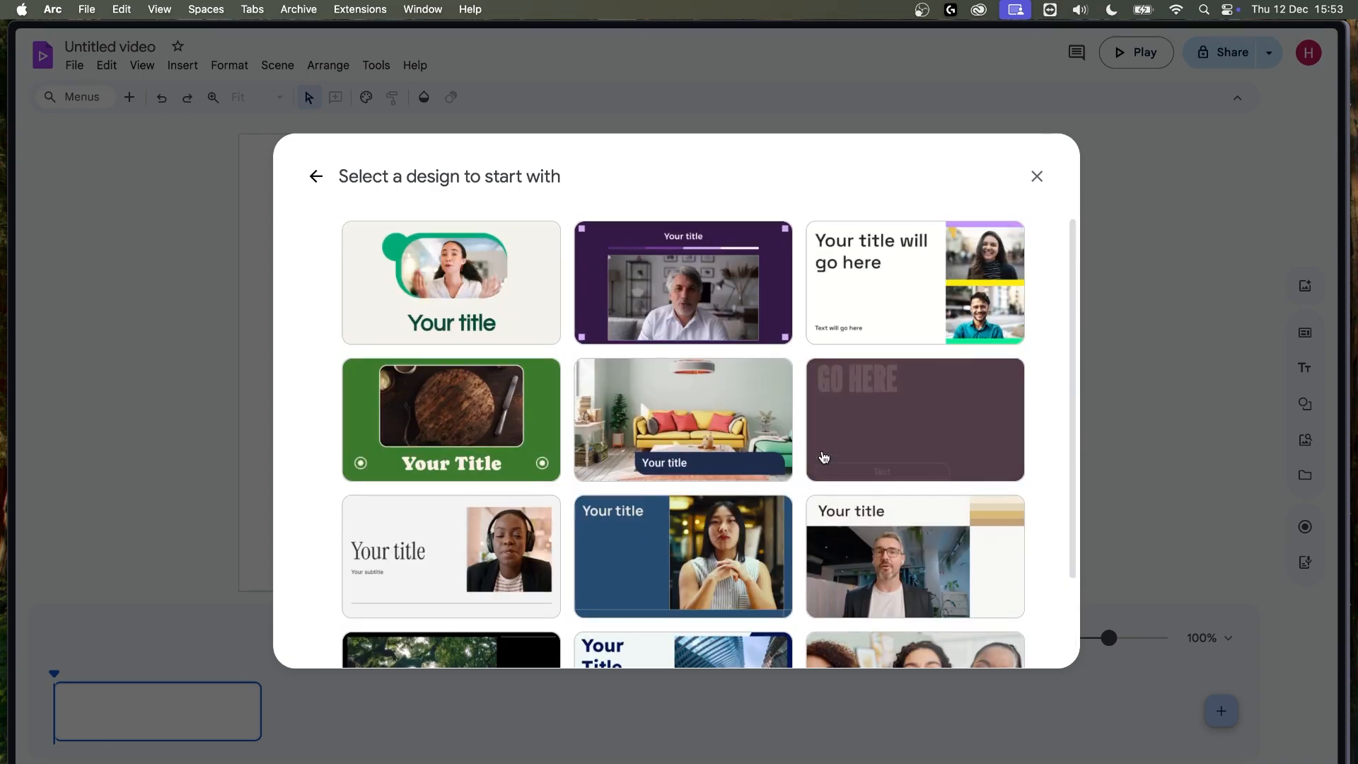
pyautogui.scroll(-2, 537, 609)
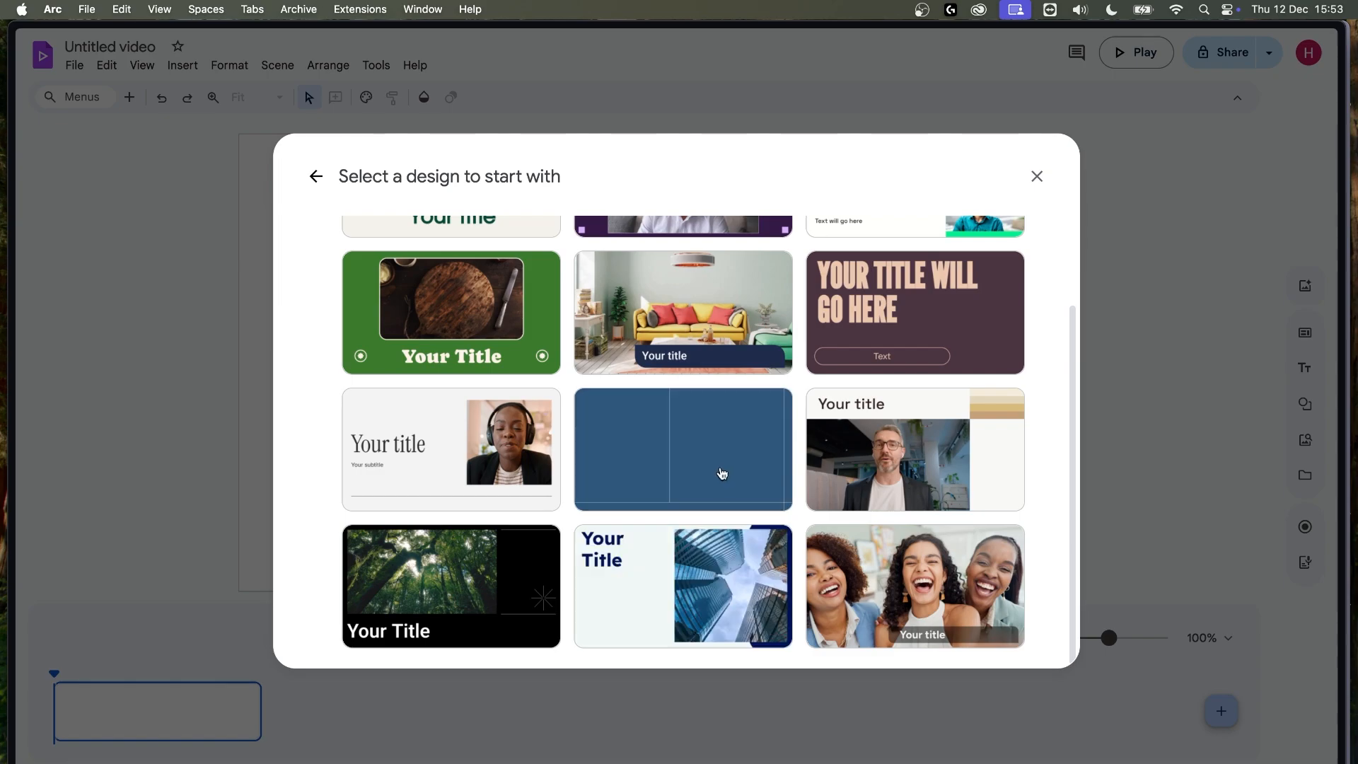
pyautogui.scroll(2, 720, 477)
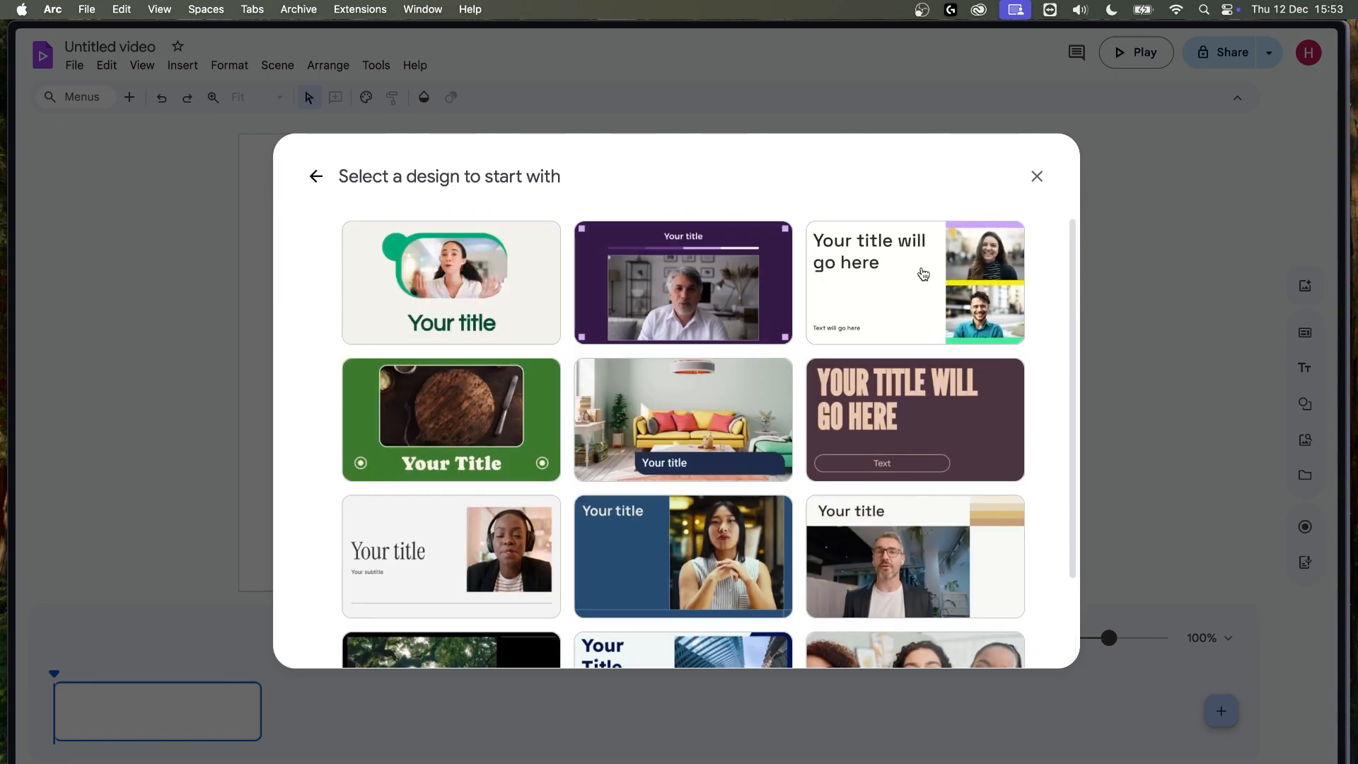
pyautogui.click(936, 430)
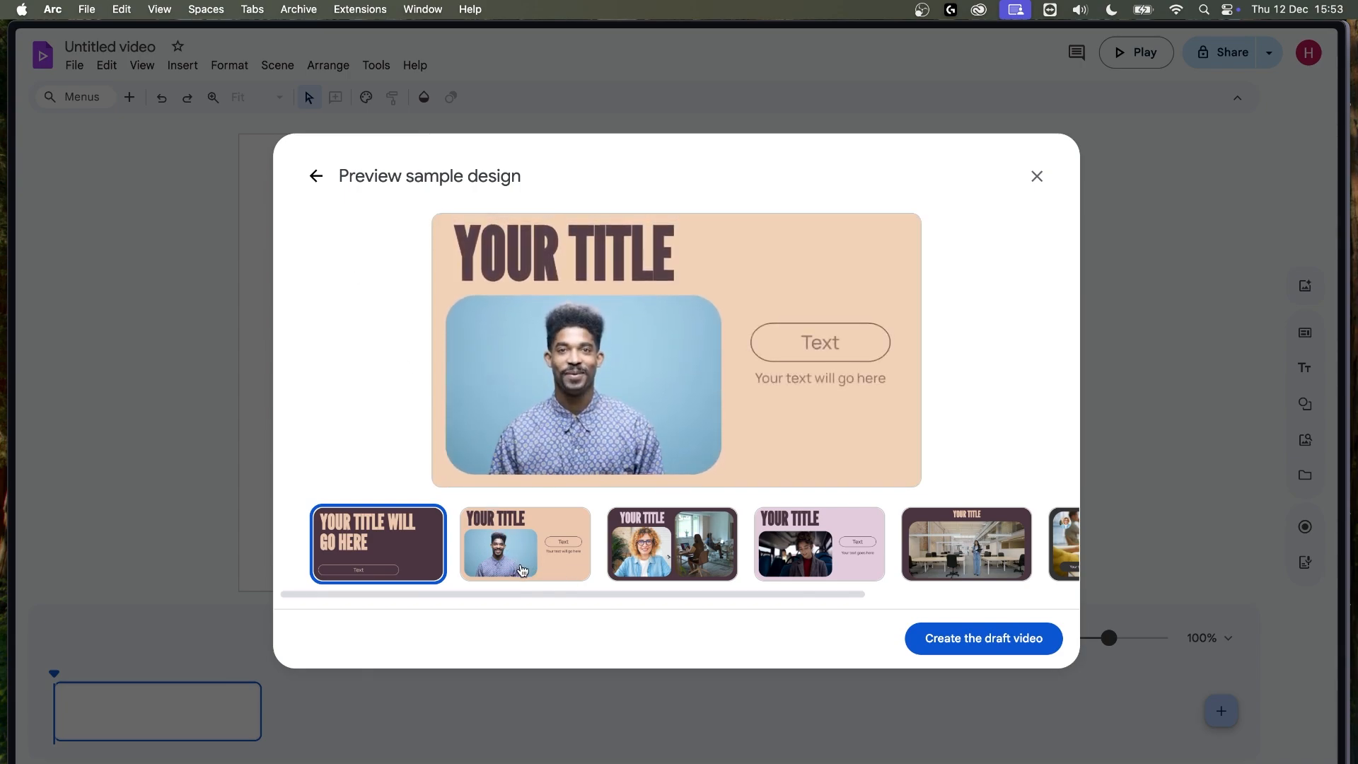
# - Preview the design's first two sample scenes, then create the draft video and dismiss the feedback request
pyautogui.moveTo(519, 599)
pyautogui.mouseDown()
pyautogui.moveTo(741, 597)
pyautogui.moveTo(494, 597)
pyautogui.mouseUp()
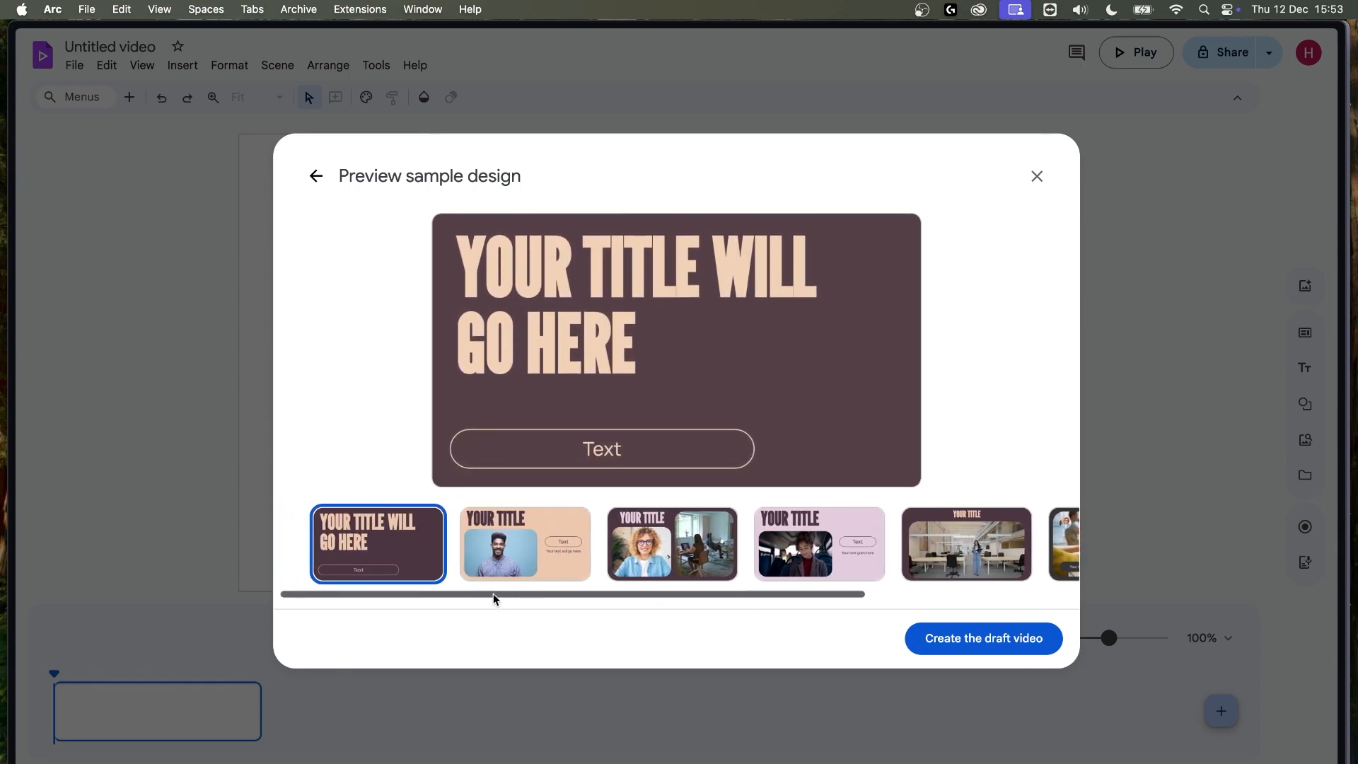
pyautogui.click(529, 526)
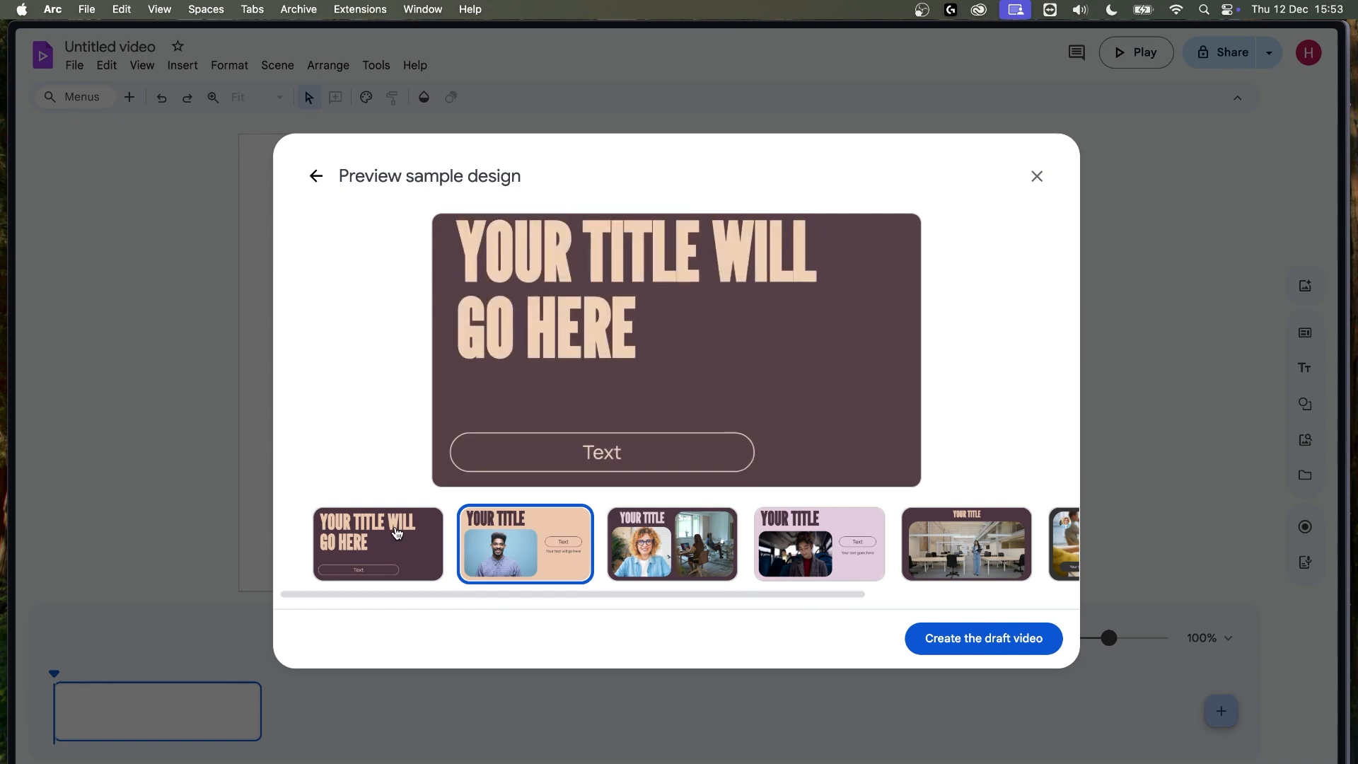
pyautogui.click(380, 527)
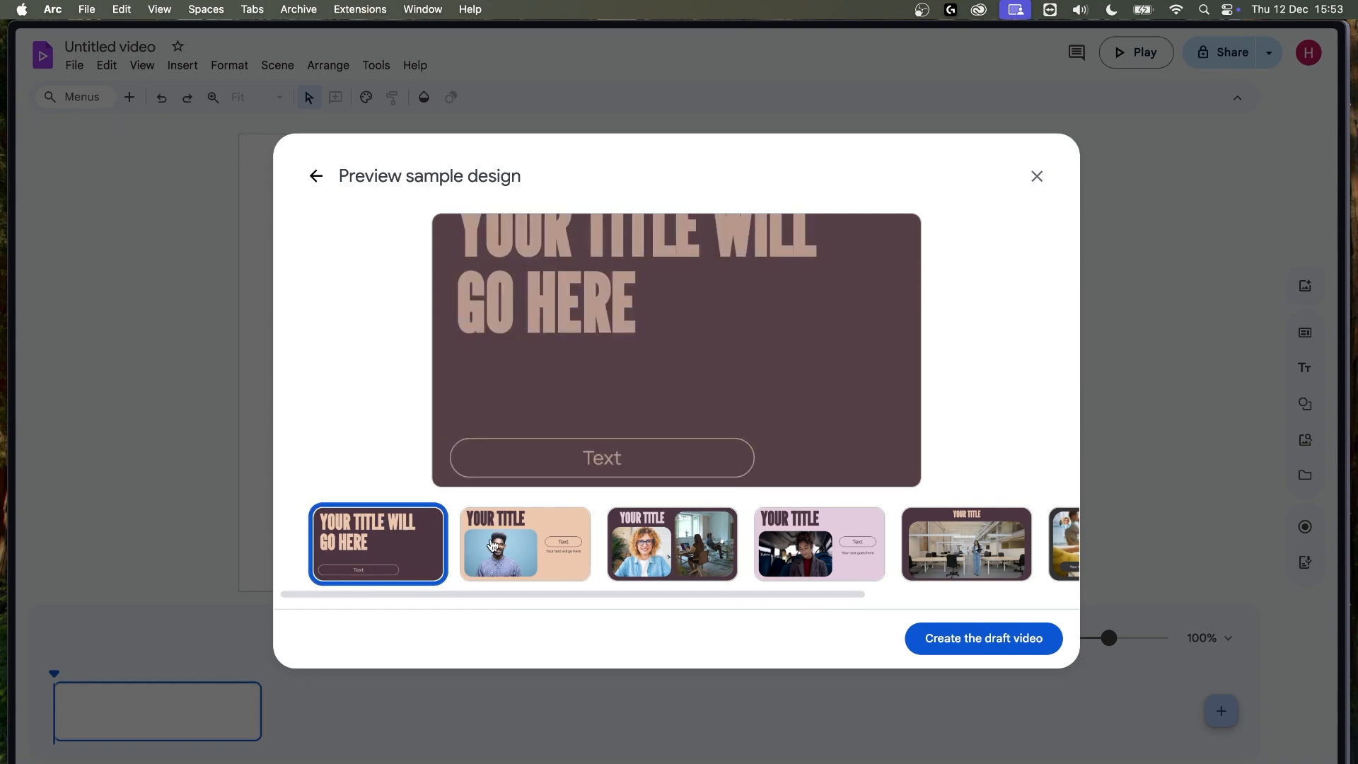
pyautogui.click(960, 640)
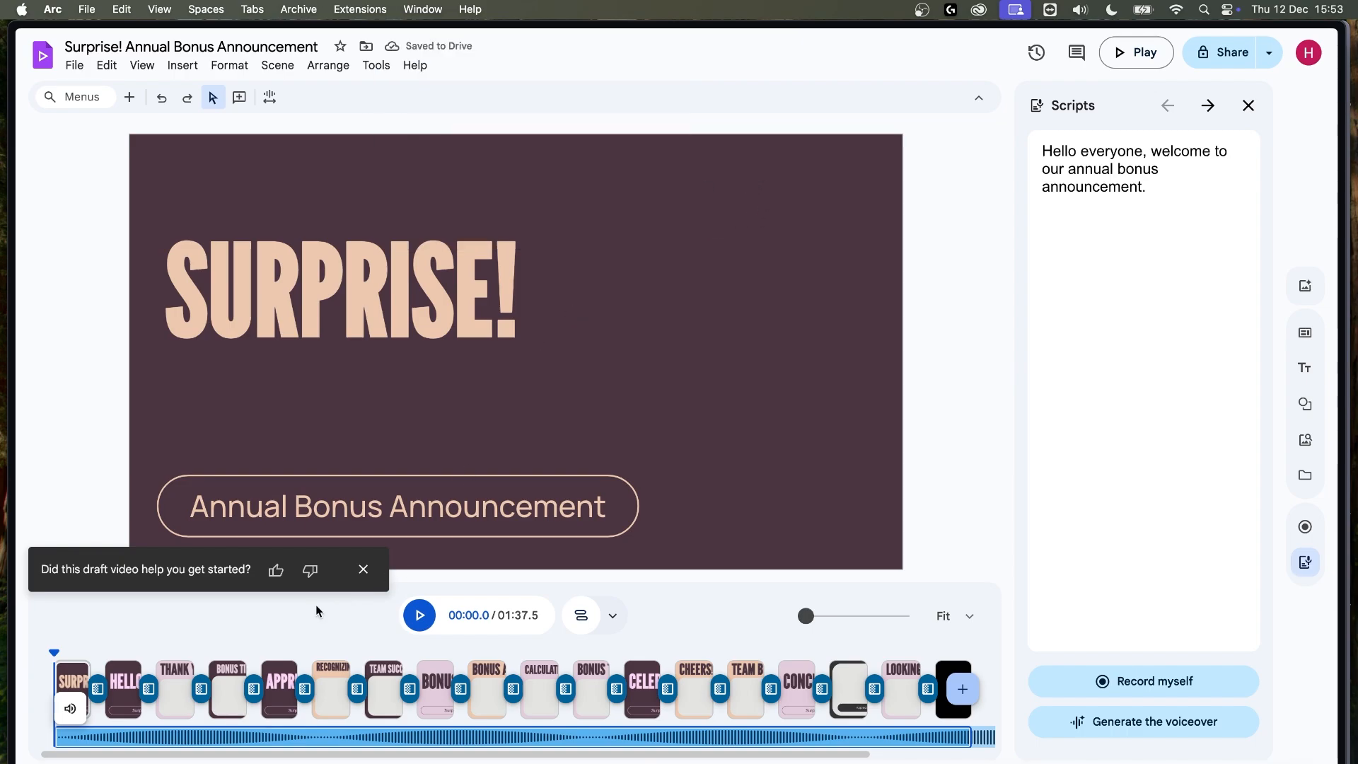
pyautogui.click(363, 570)
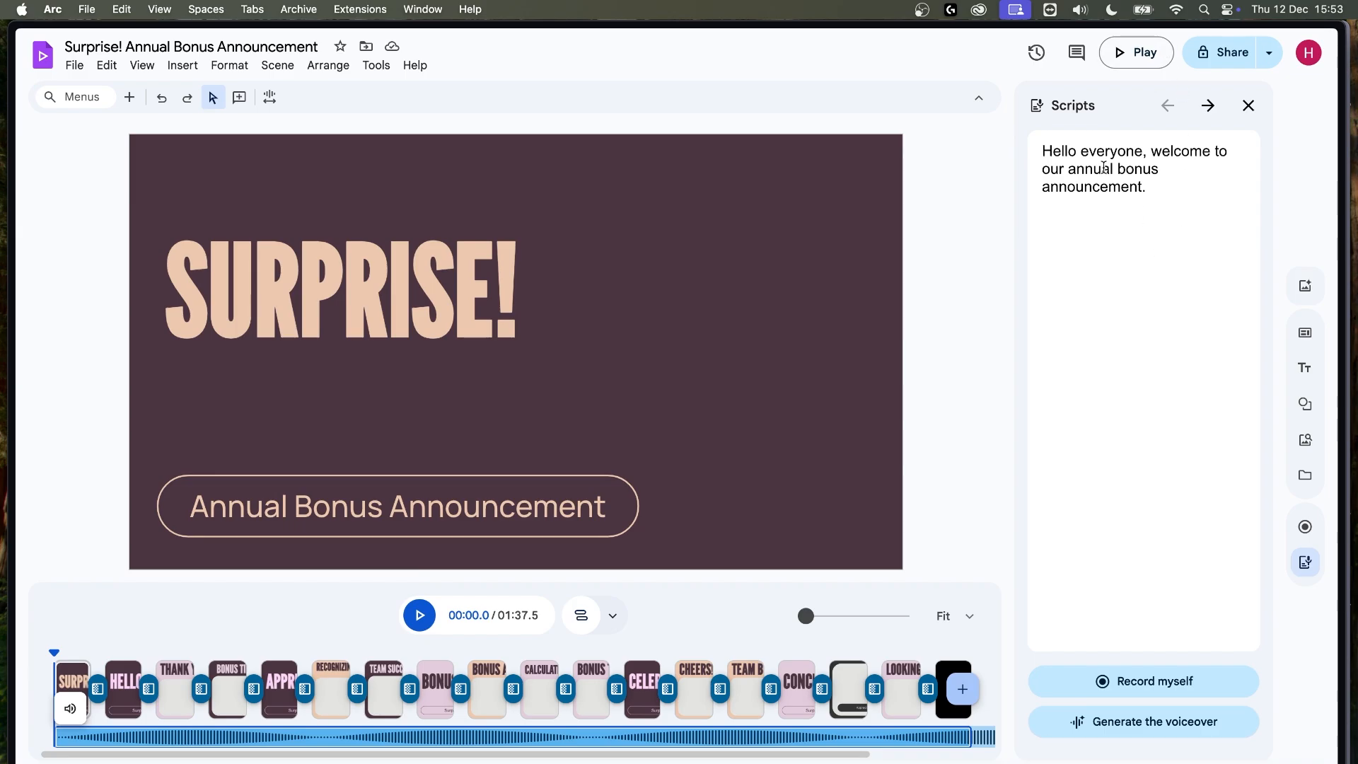
# - Preview the Professional AI voiceover for the opening scene's script, and browse the available voices to choose Soothing instead
pyautogui.click(1174, 721)
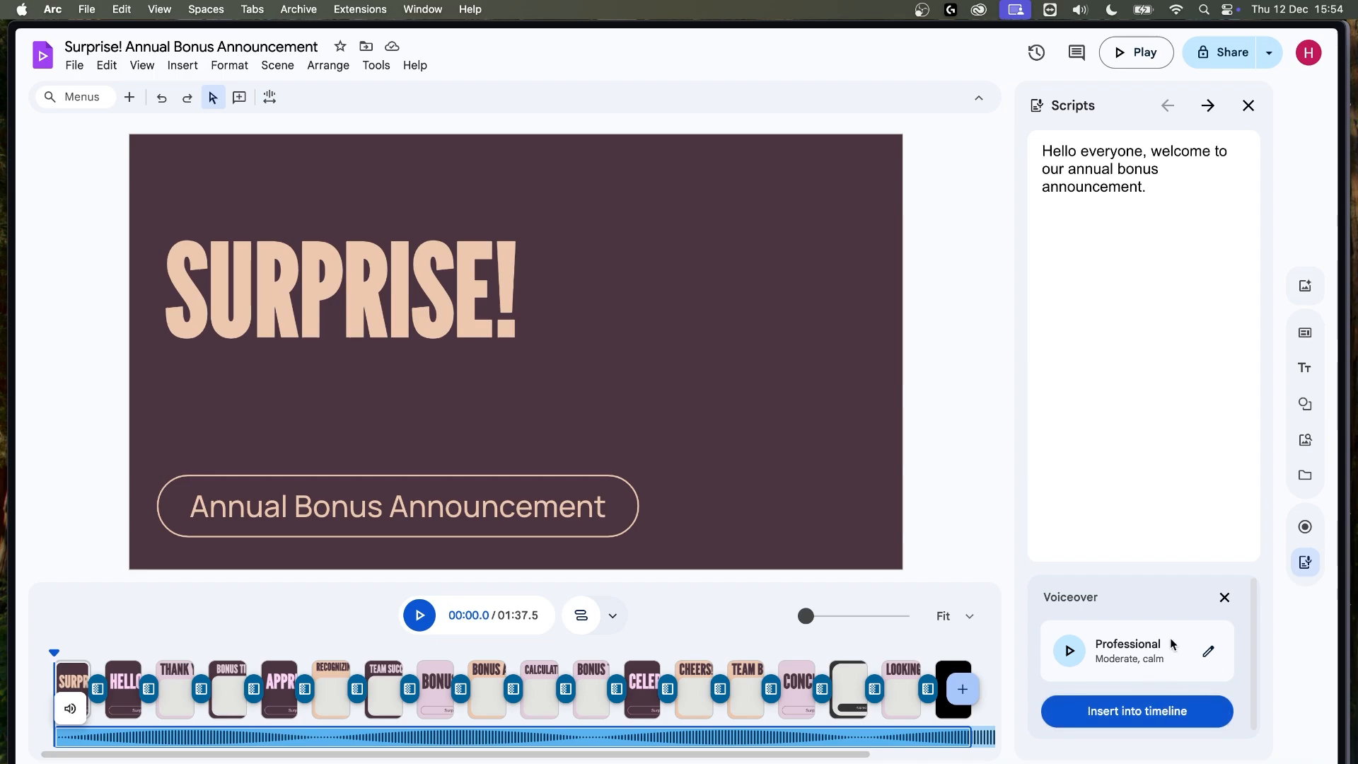
pyautogui.click(1070, 651)
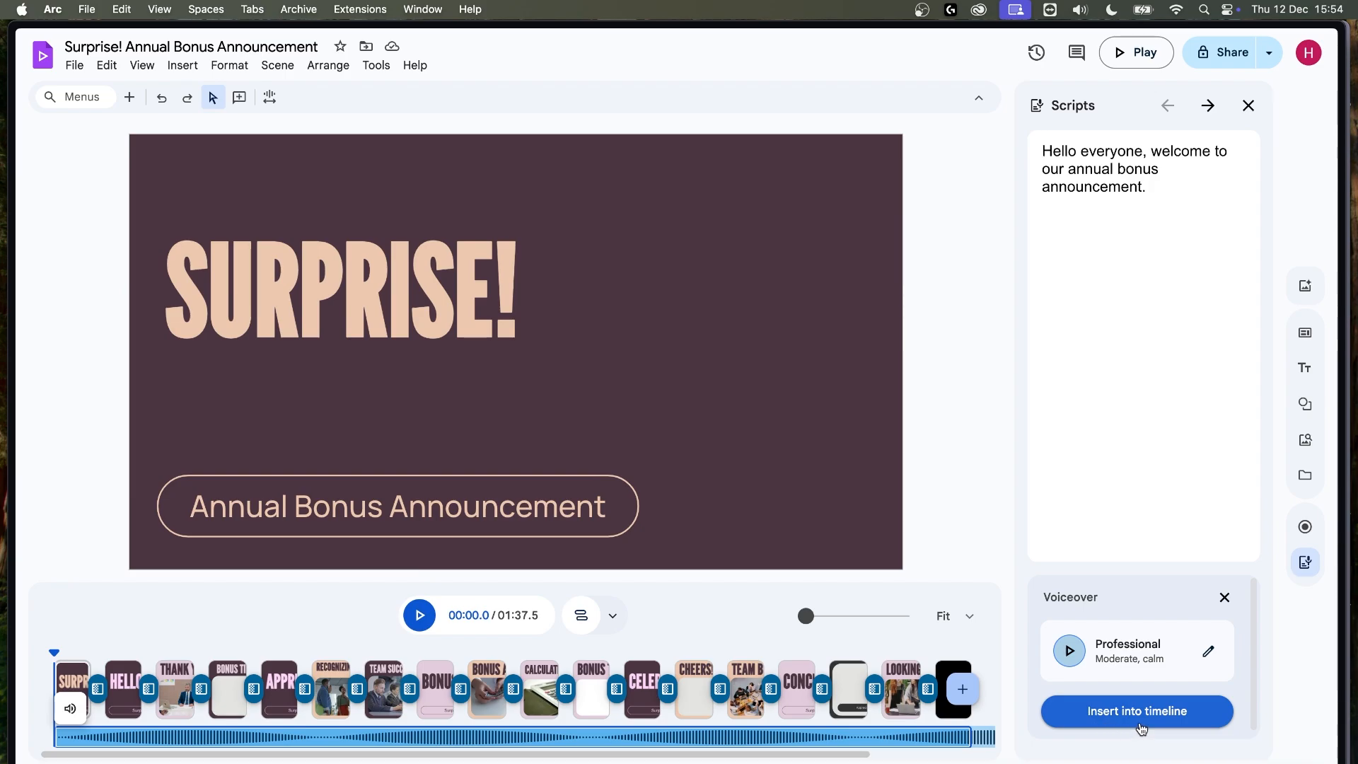
pyautogui.click(1204, 652)
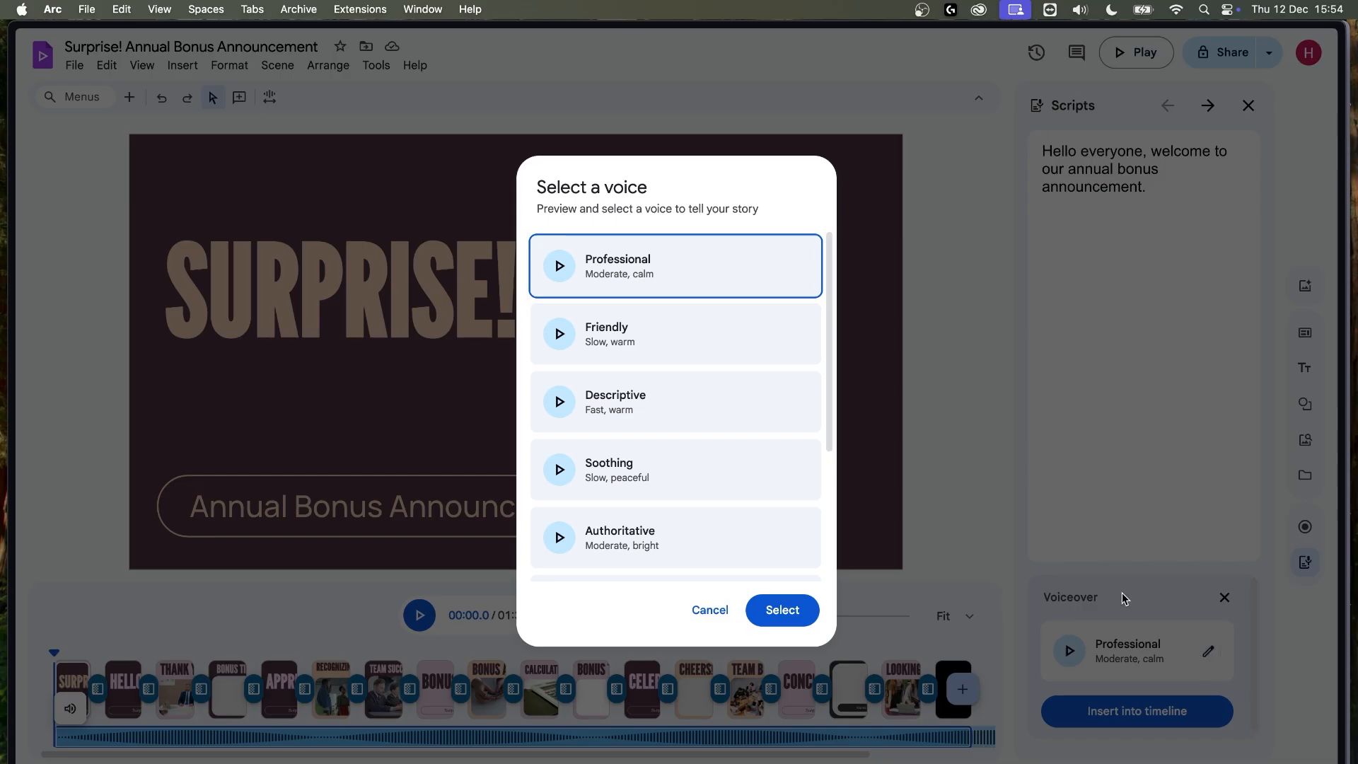
pyautogui.scroll(-3, 672, 350)
pyautogui.scroll(3, 669, 352)
pyautogui.scroll(-3, 668, 347)
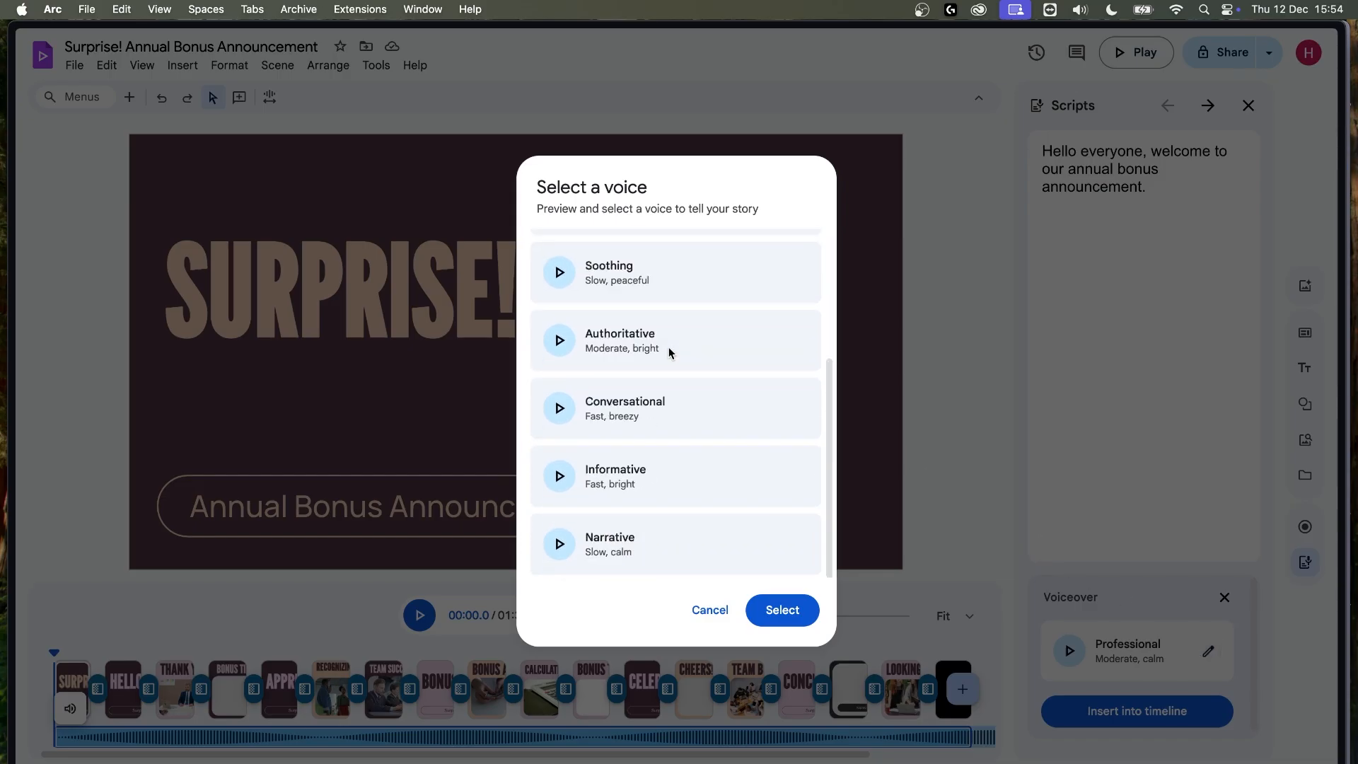
pyautogui.scroll(3, 717, 435)
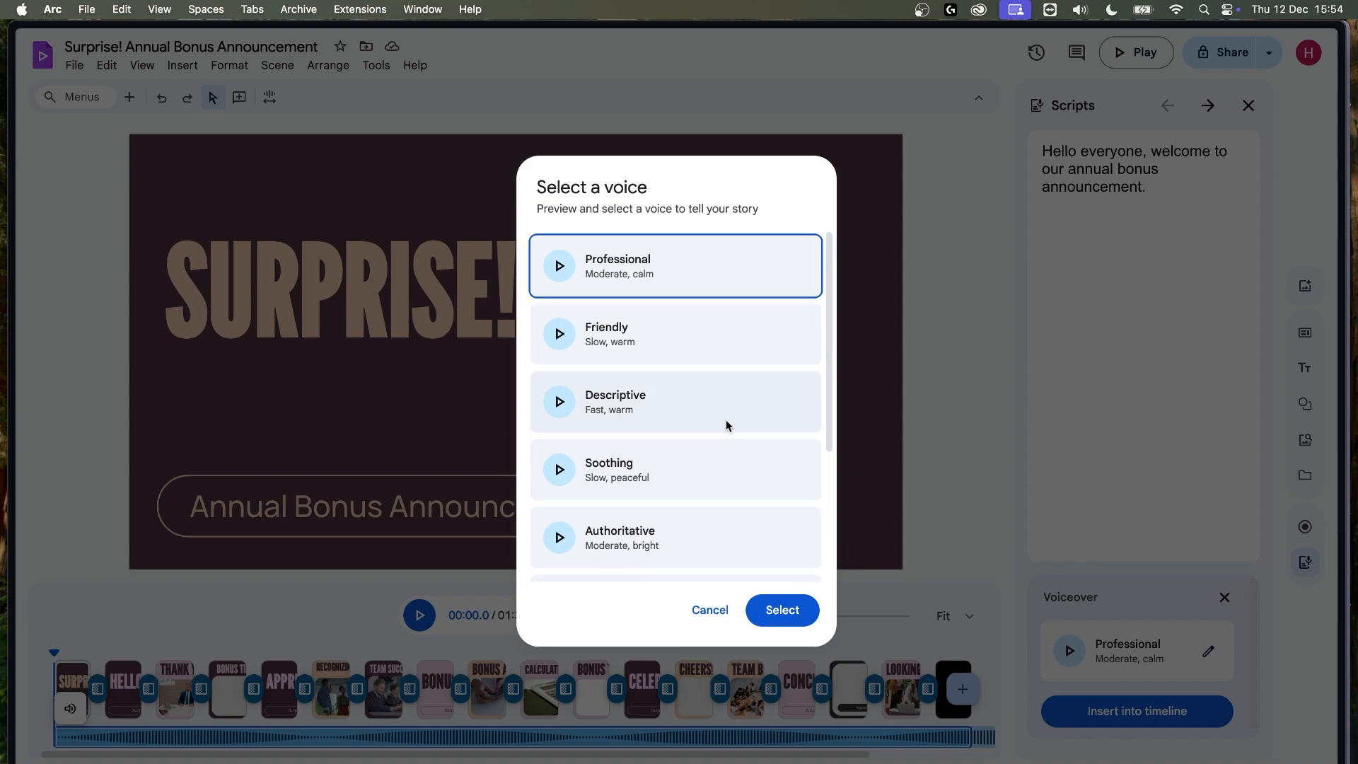
pyautogui.scroll(-3, 731, 418)
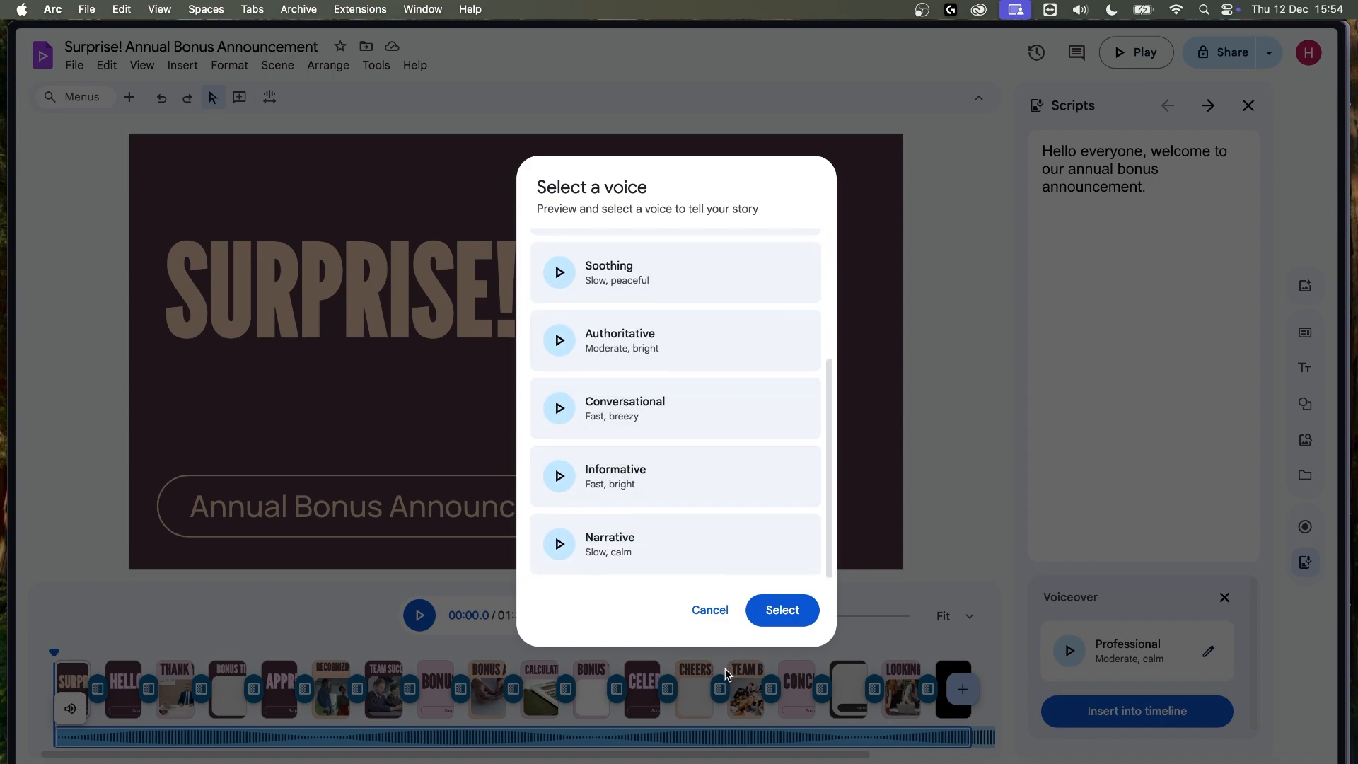
pyautogui.scroll(3, 715, 396)
pyautogui.scroll(-3, 724, 481)
pyautogui.scroll(3, 675, 332)
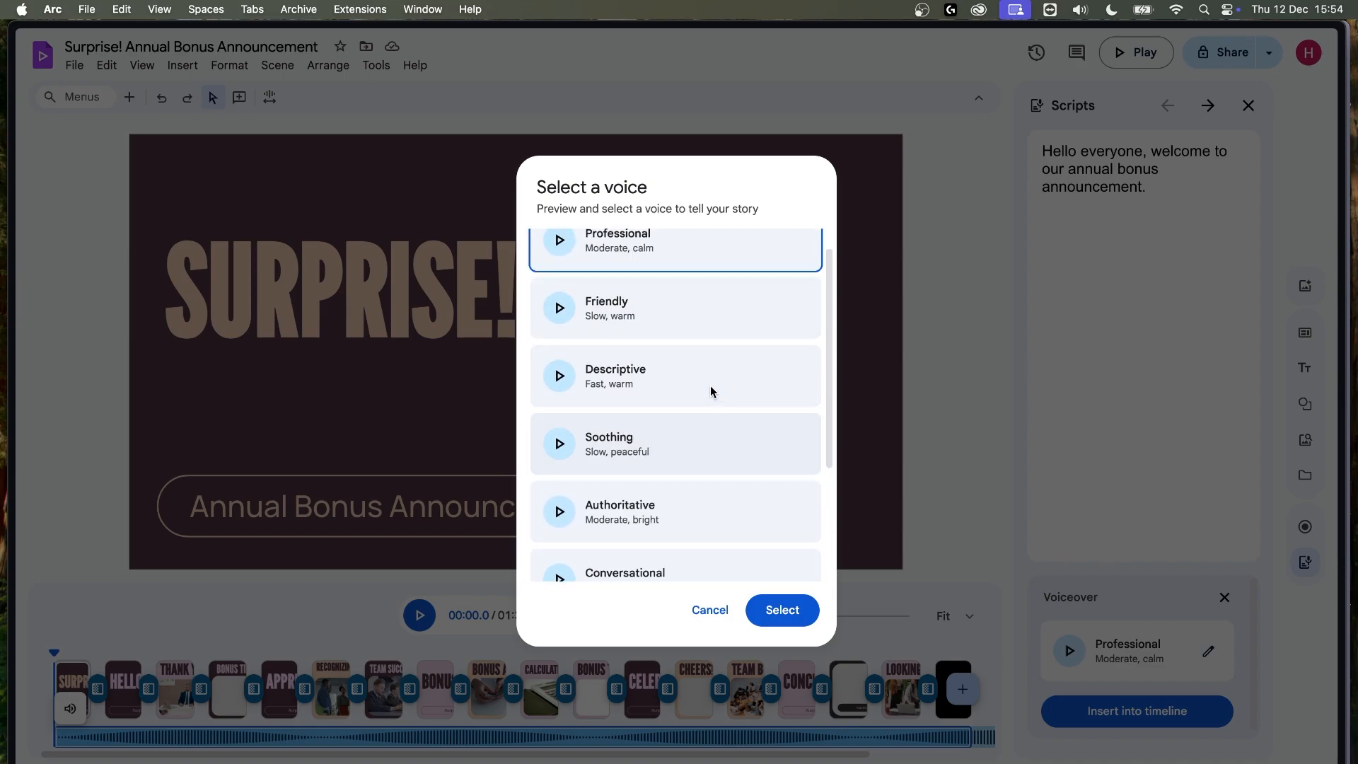
pyautogui.click(714, 463)
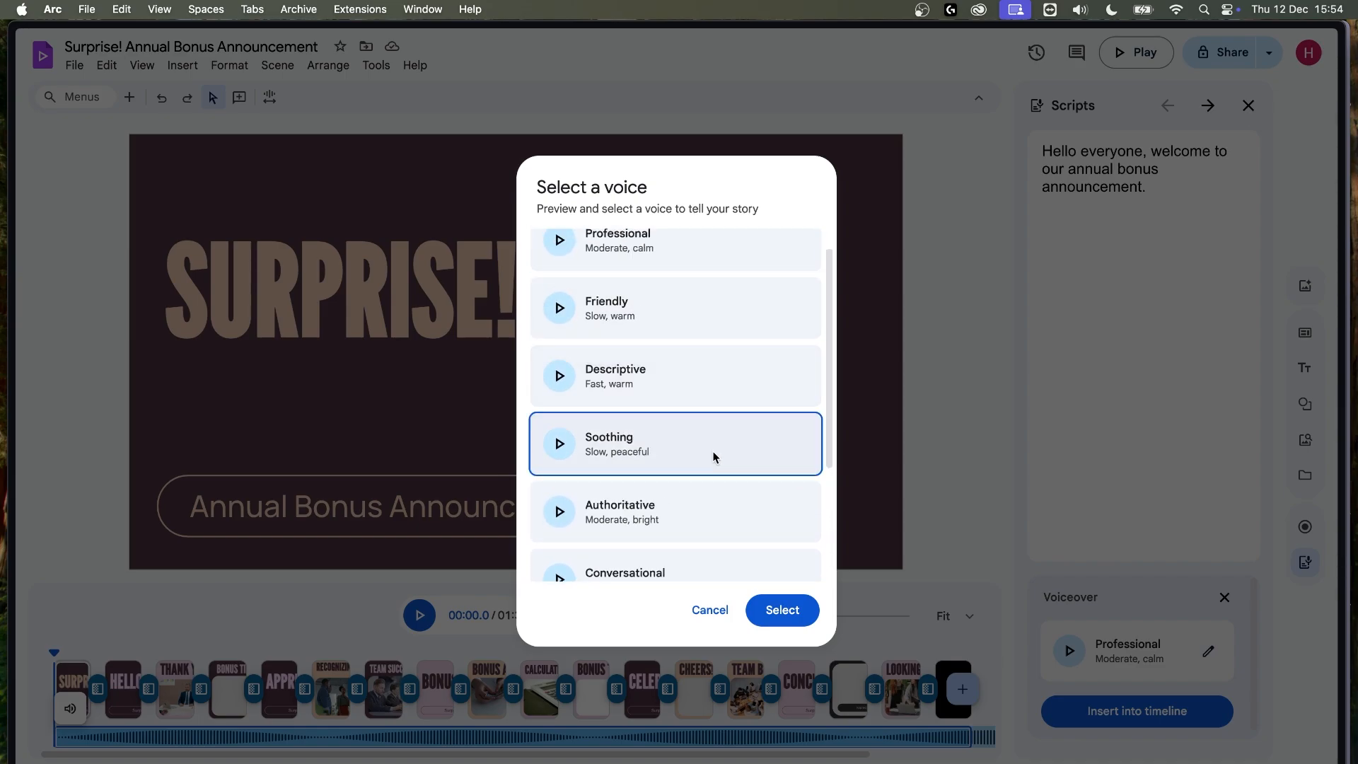
pyautogui.click(777, 612)
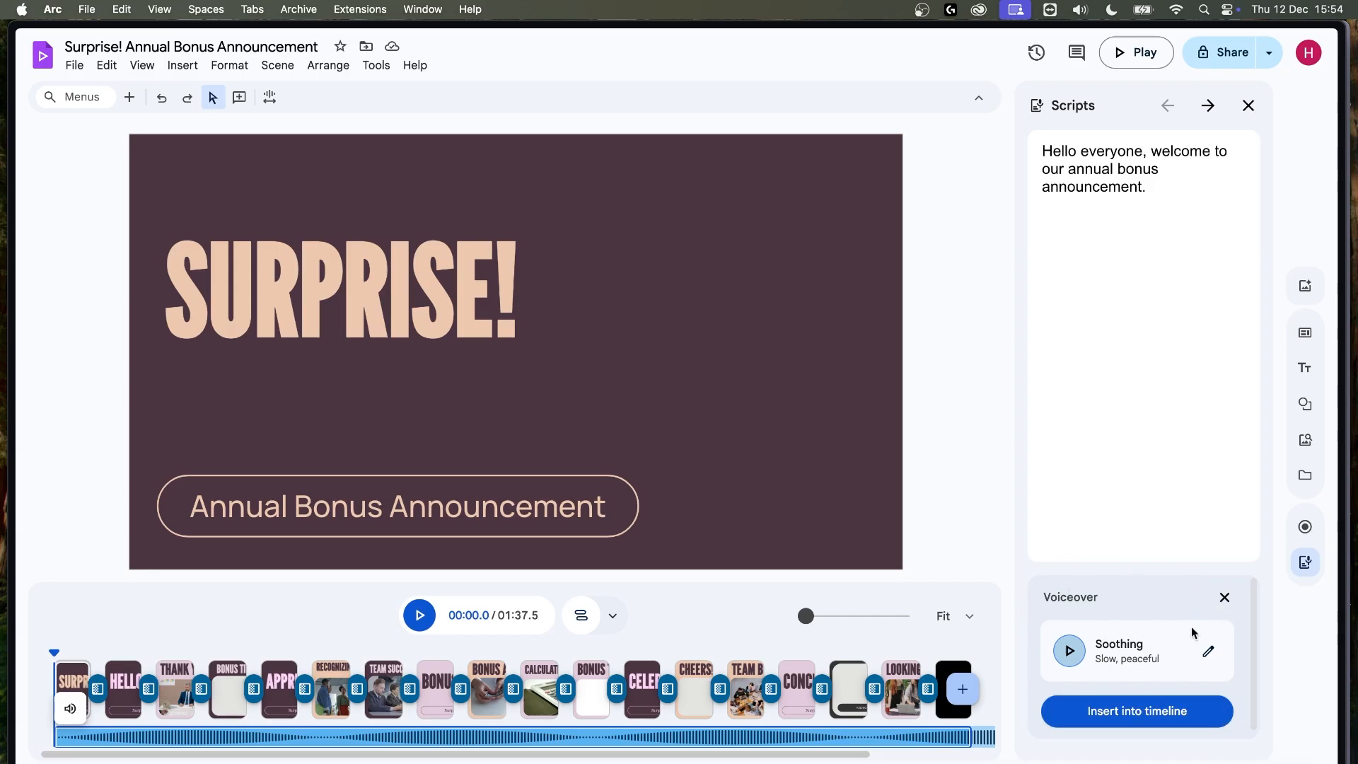
# - Insert the opening scene's voiceover into the timeline and play the scene from the start to hear it
pyautogui.click(1157, 170)
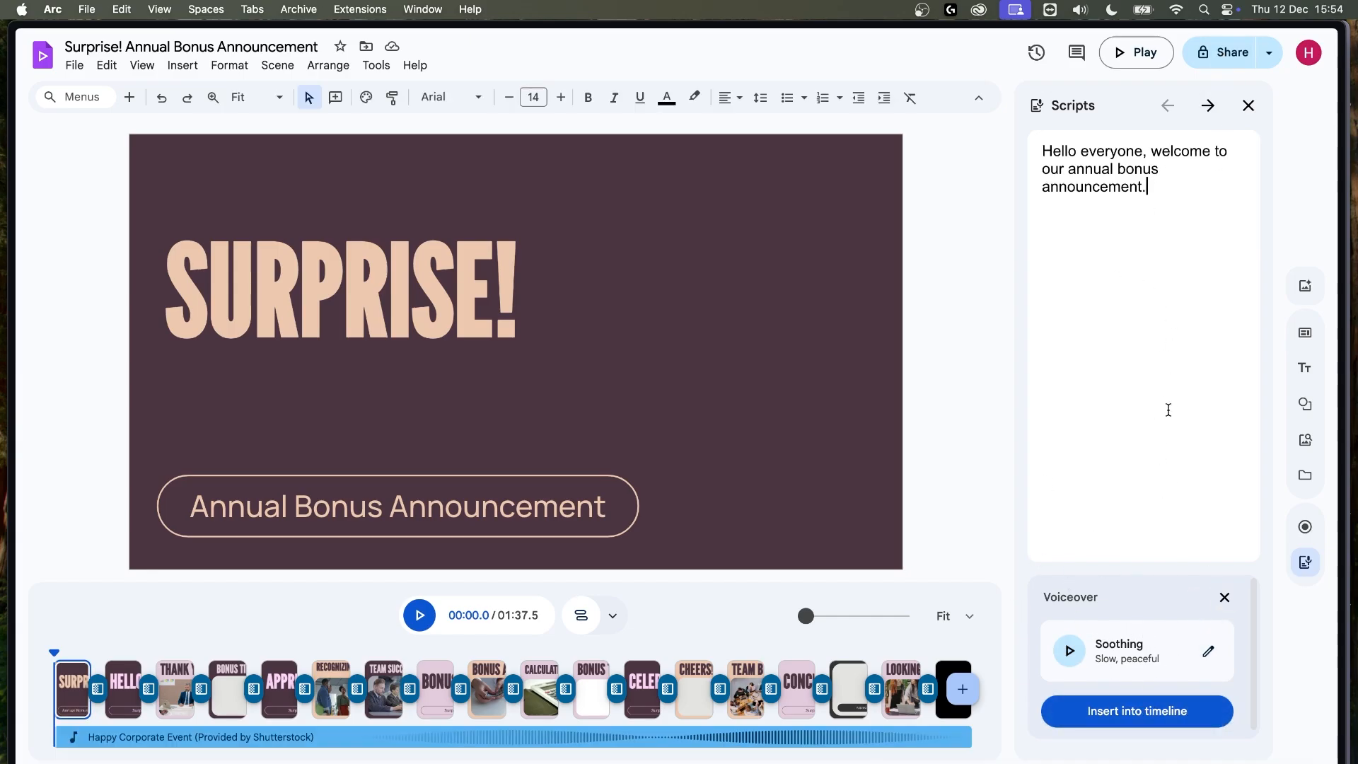
pyautogui.click(1147, 711)
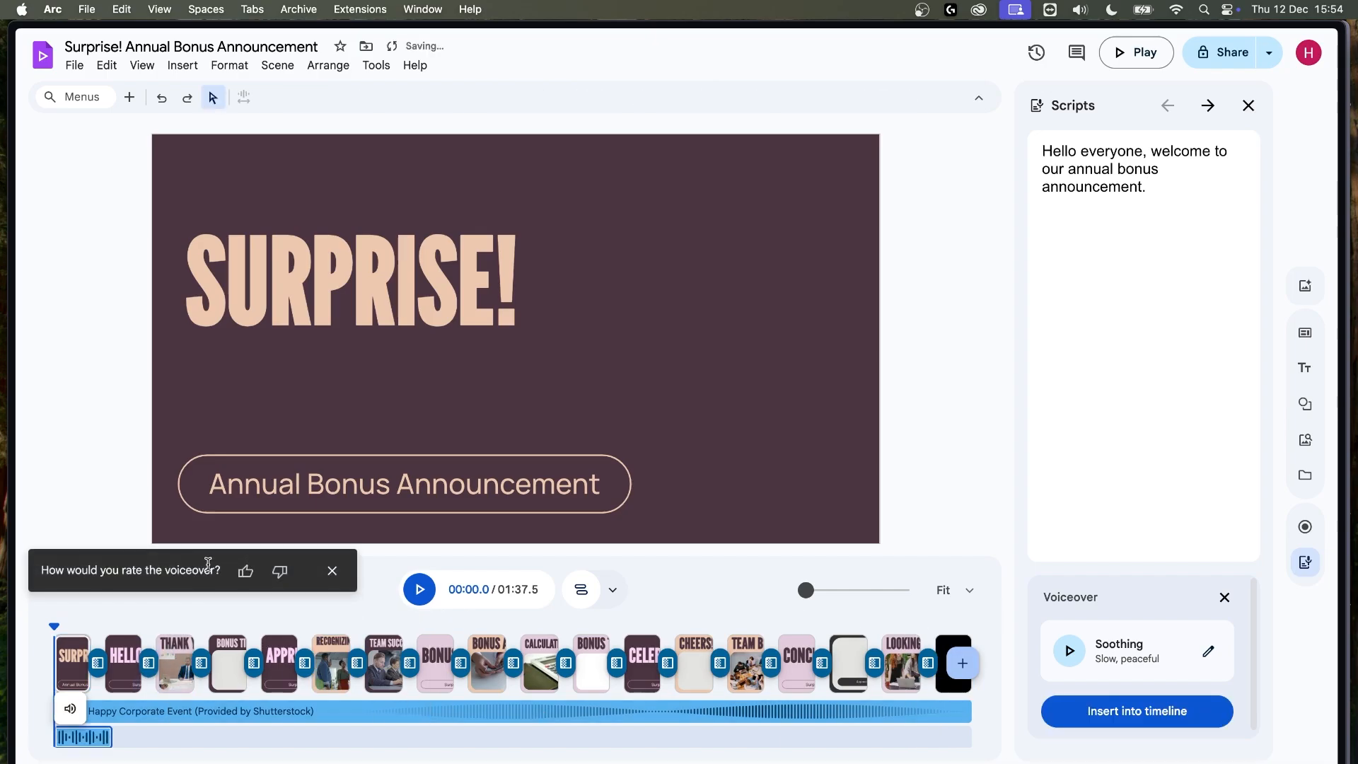
pyautogui.click(57, 624)
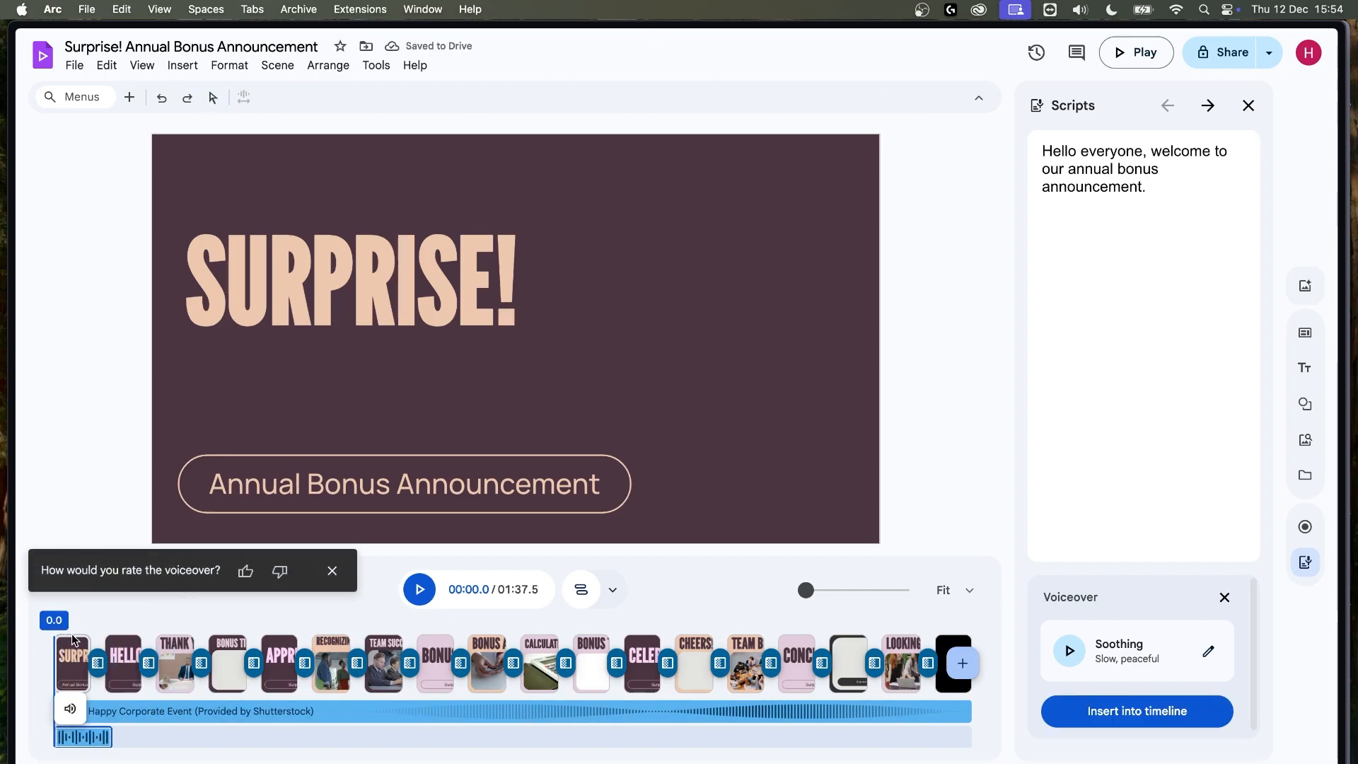
pyautogui.click(416, 591)
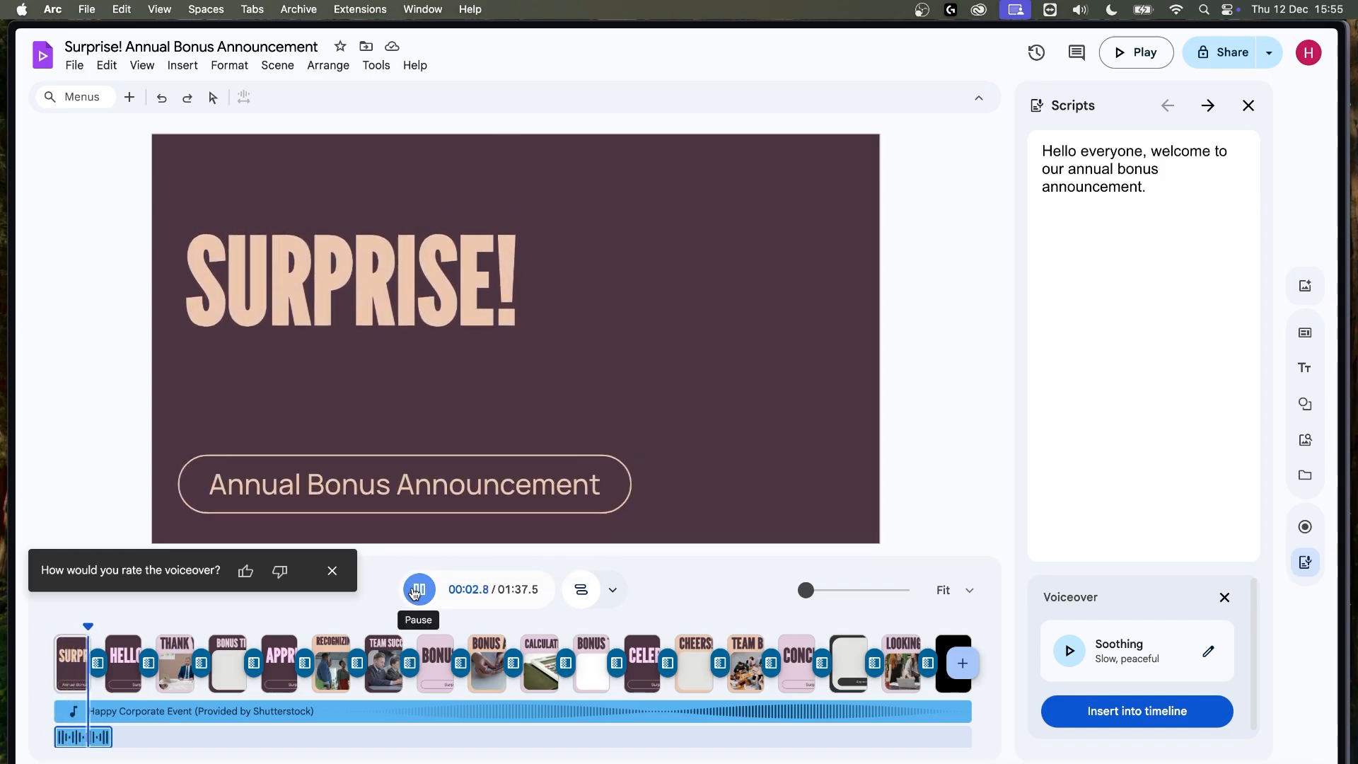
pyautogui.click(416, 591)
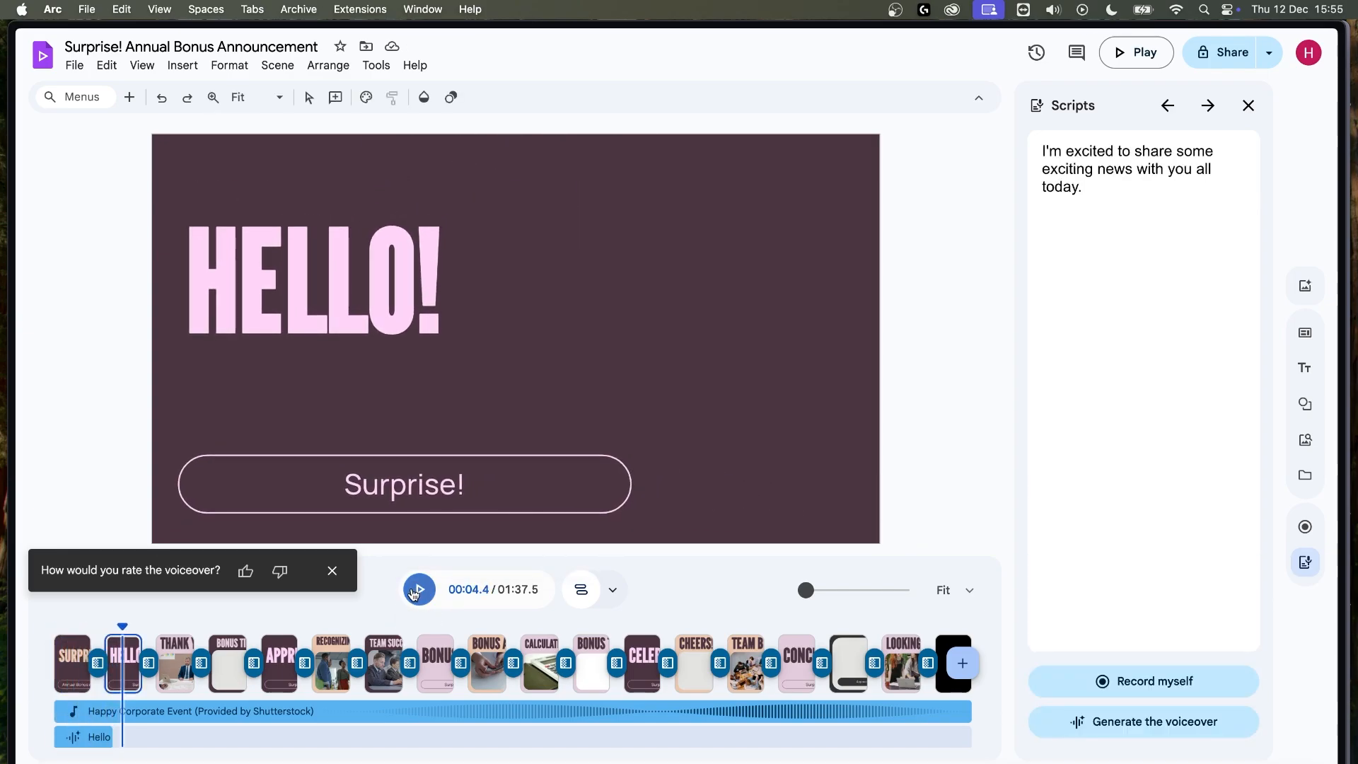
# - Delete the Happy Corporate Event background music track from the timeline
pyautogui.click(266, 713)
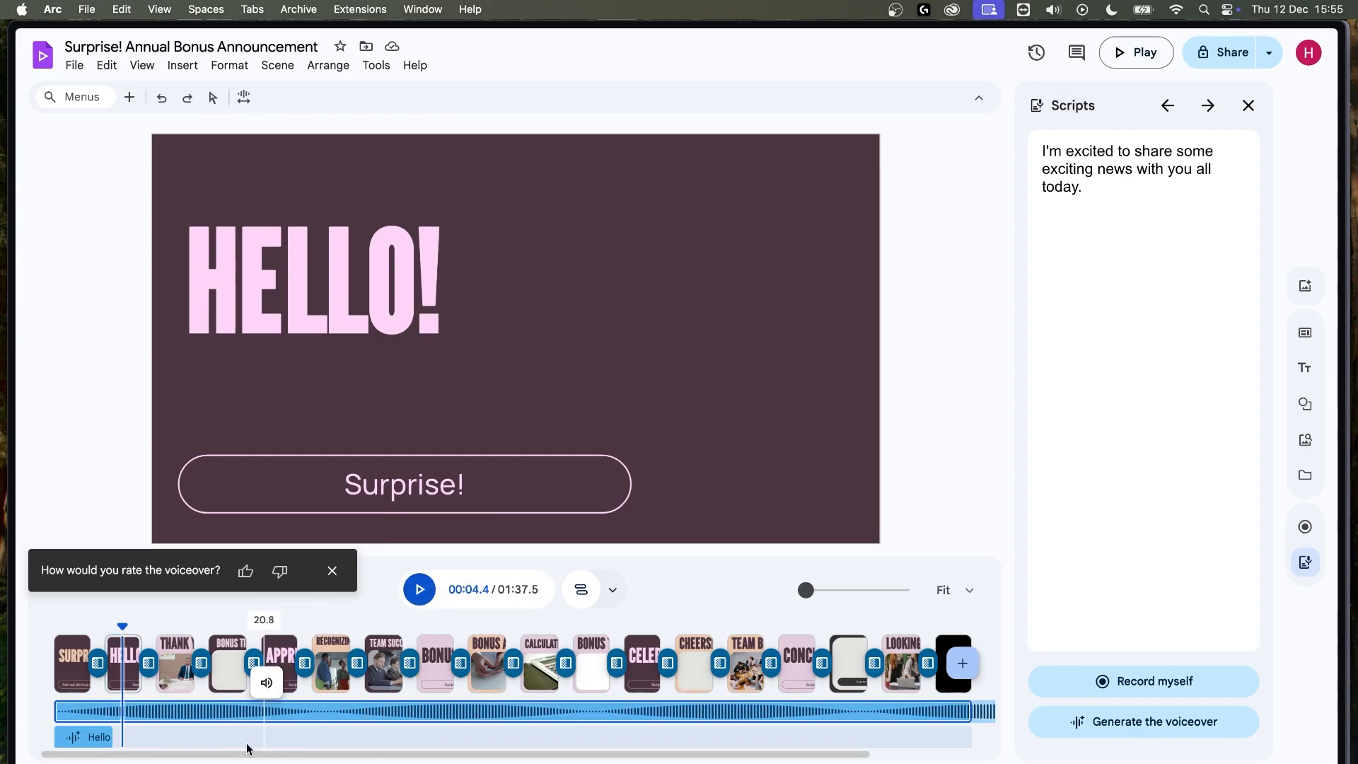
pyautogui.hscroll(5, 184, 739)
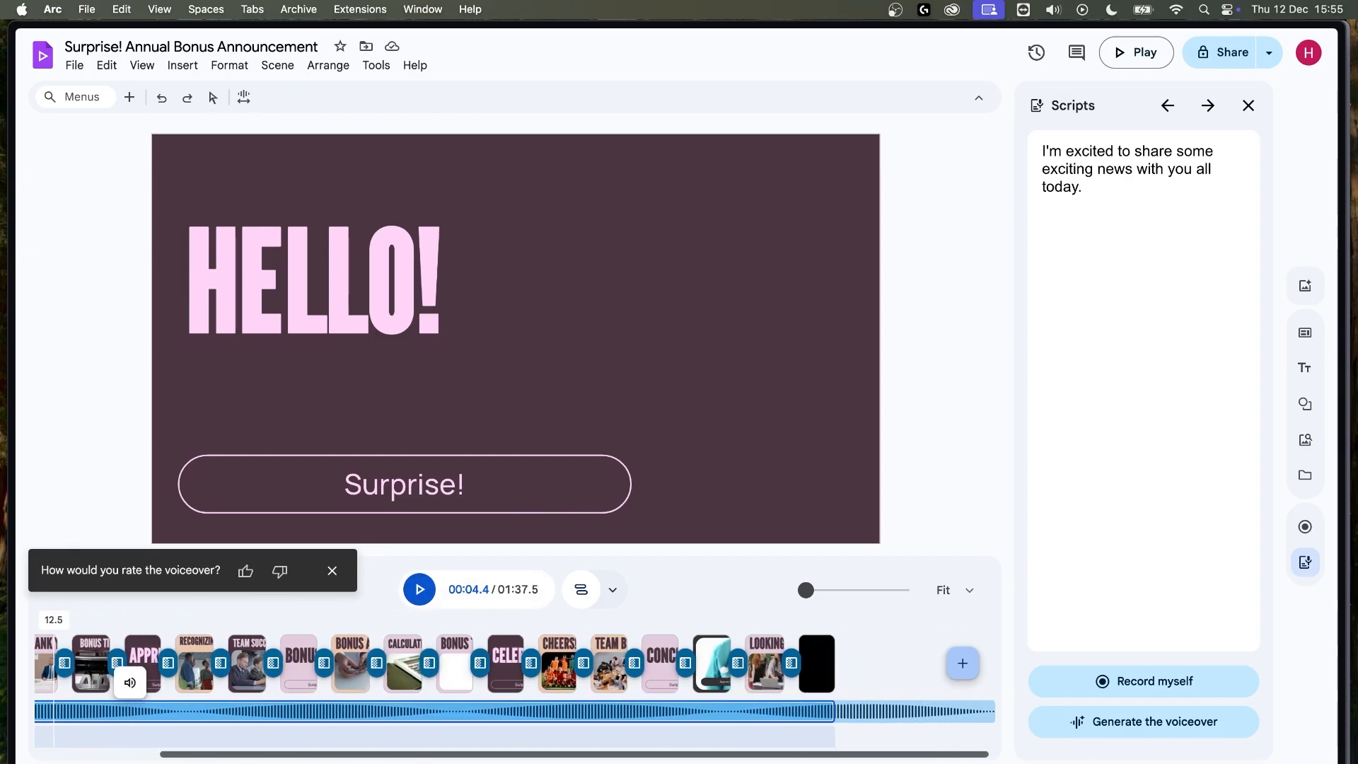
pyautogui.hscroll(-5, 184, 739)
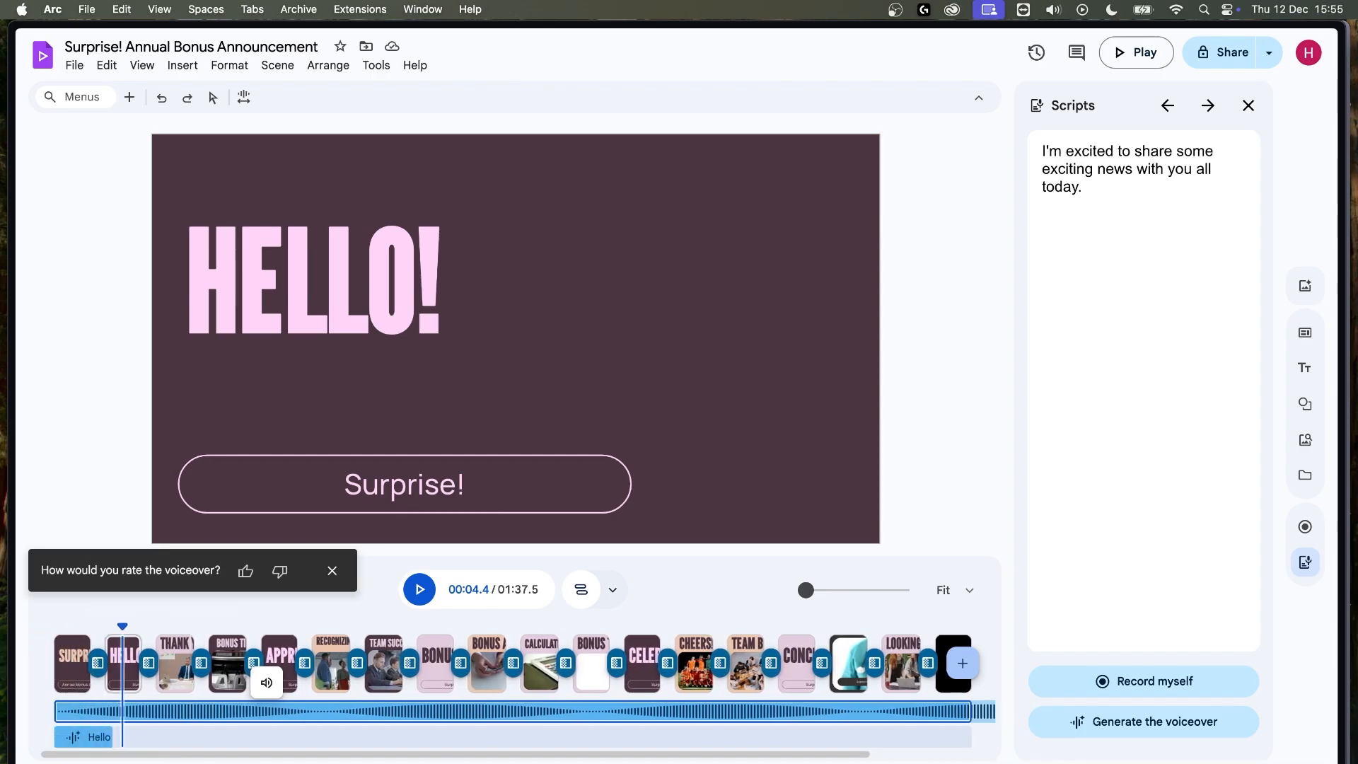
pyautogui.press('Delete')
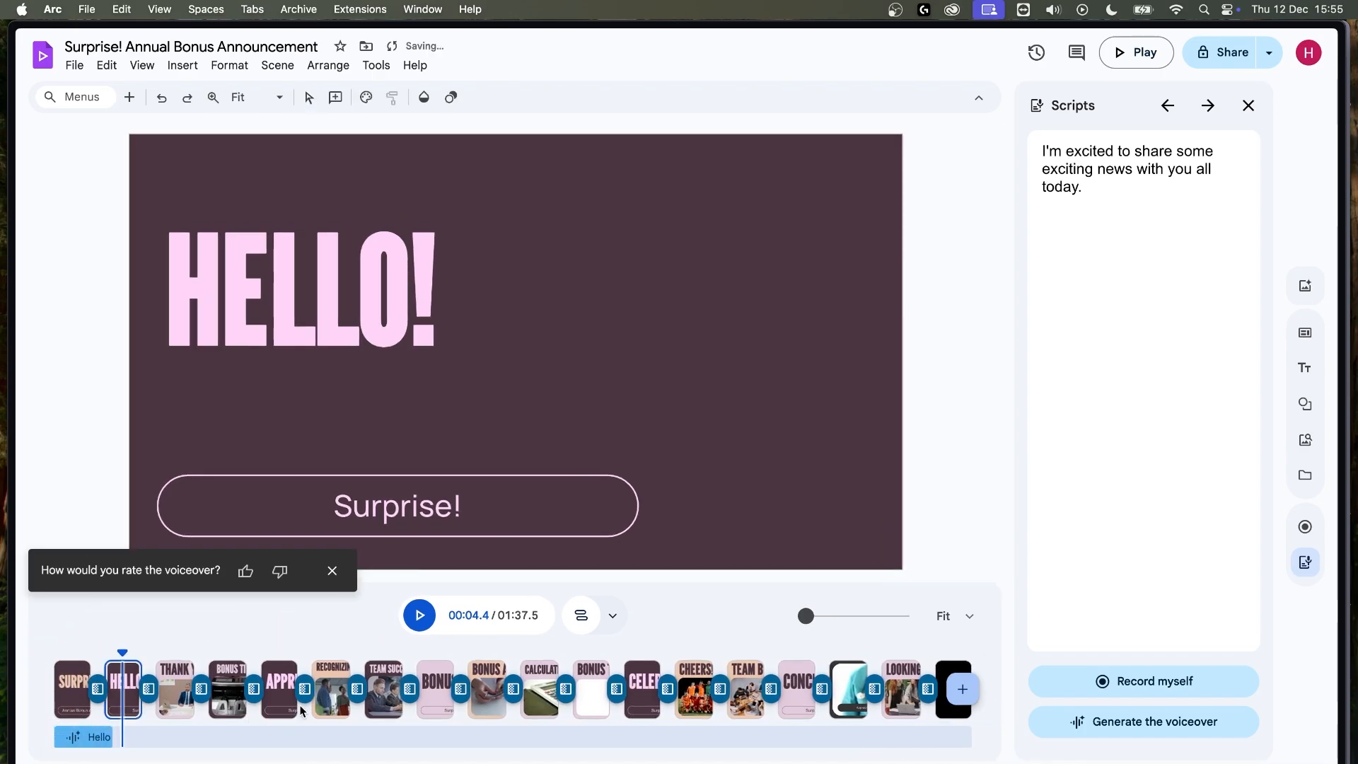
# - Look over the insertable content types, return to the start of the video and dismiss the voiceover rating request
pyautogui.click(182, 65)
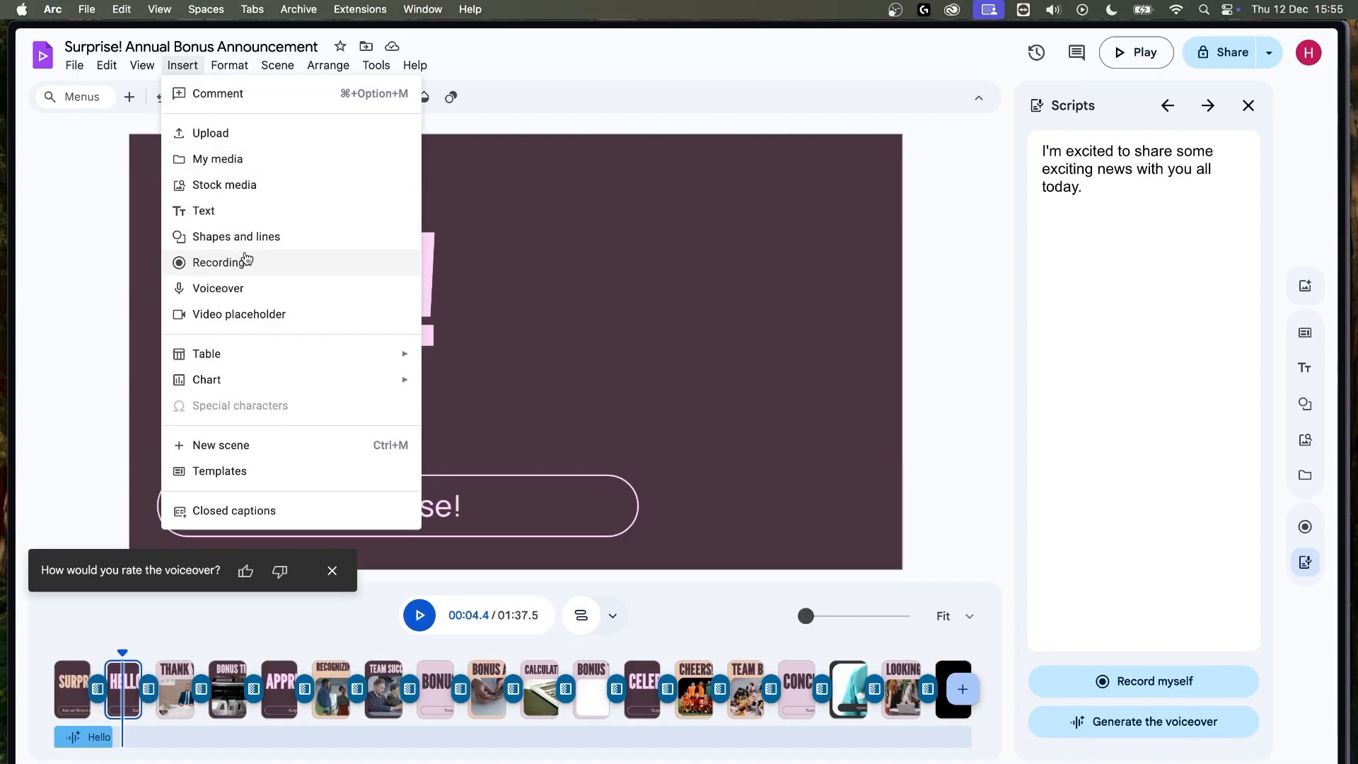
pyautogui.click(605, 362)
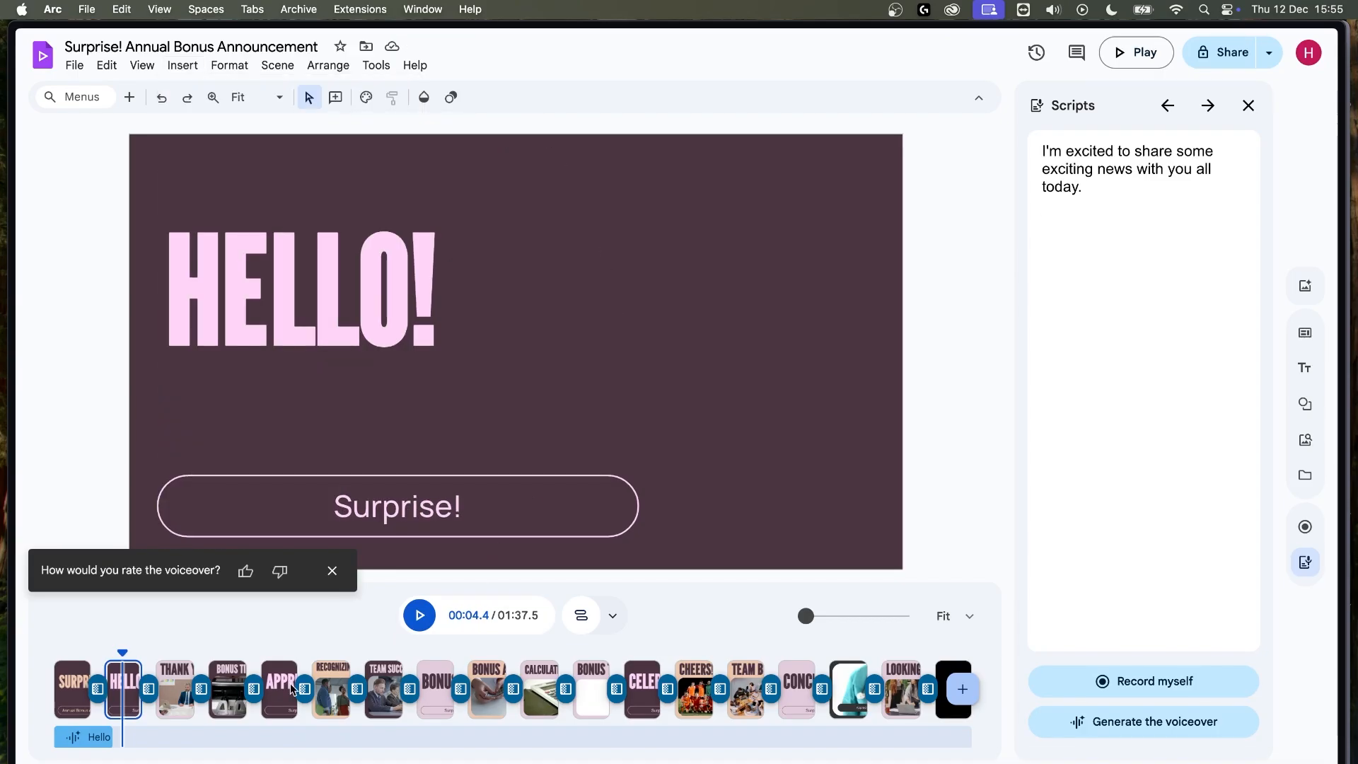
pyautogui.click(55, 699)
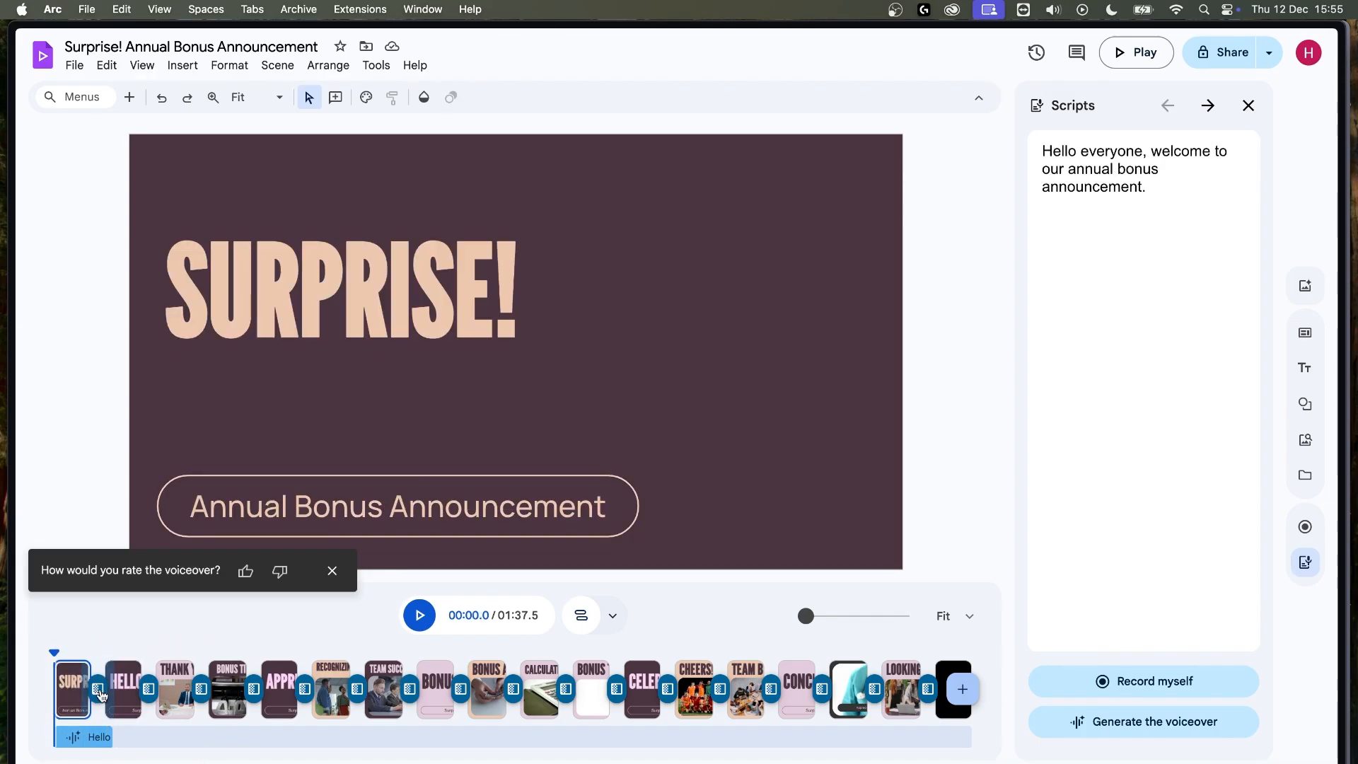
pyautogui.click(332, 569)
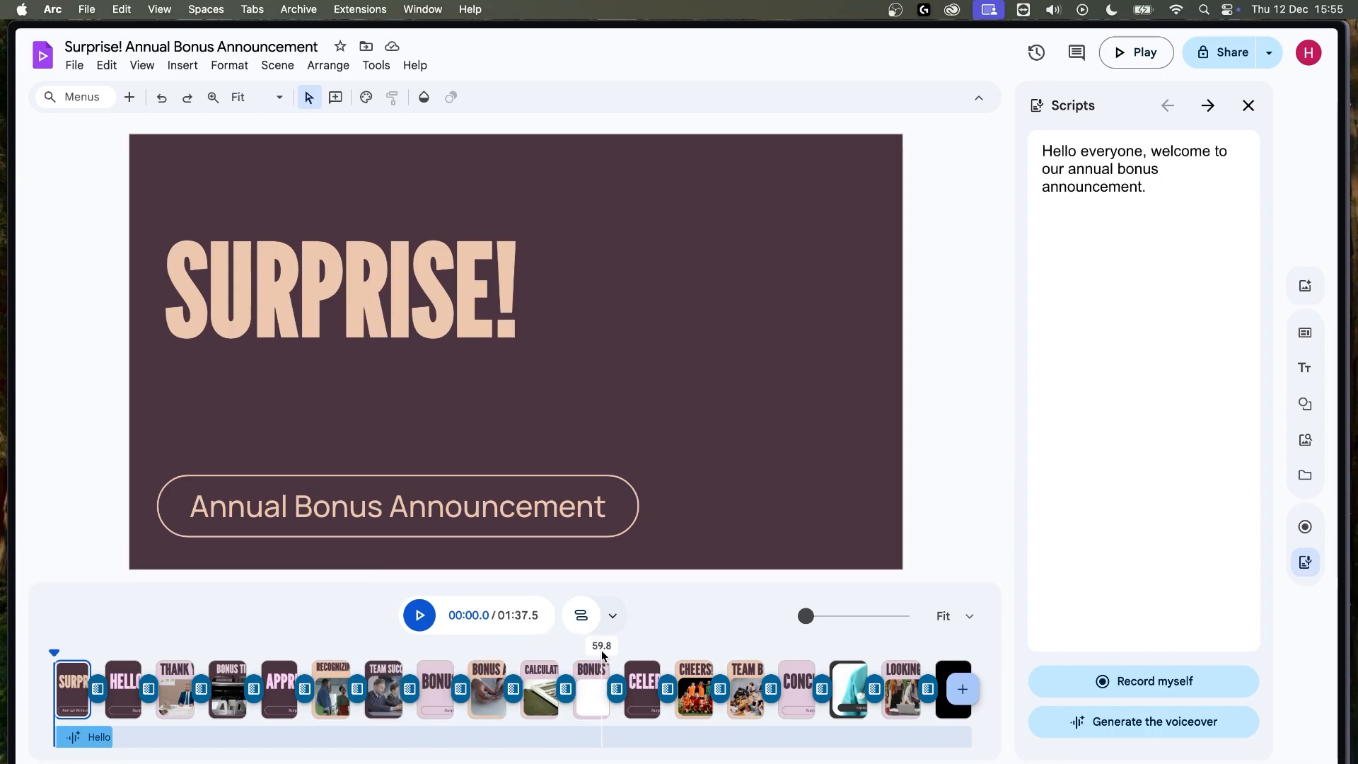
pyautogui.moveTo(3, 624)
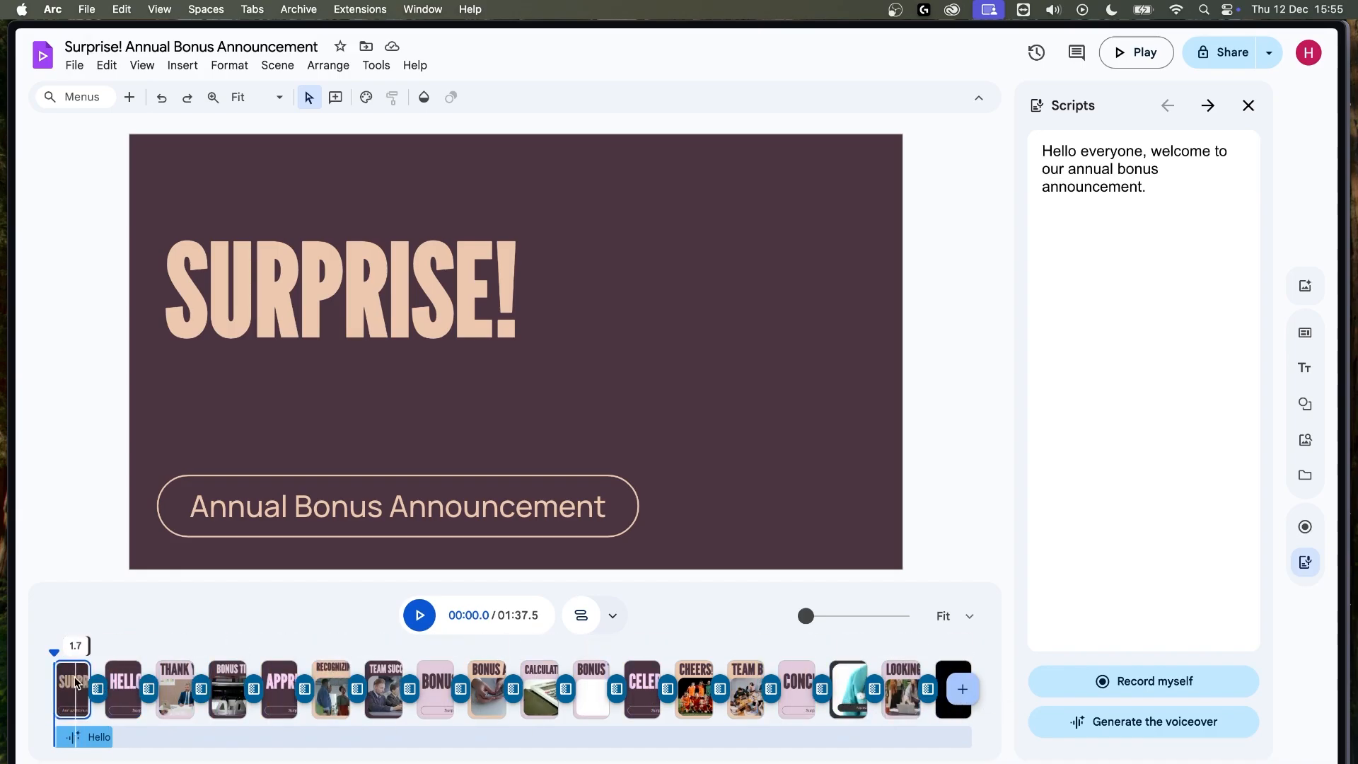
# - Examine the scripts and visuals of the scenes from Hello through Recognizing Contributions
pyautogui.click(123, 682)
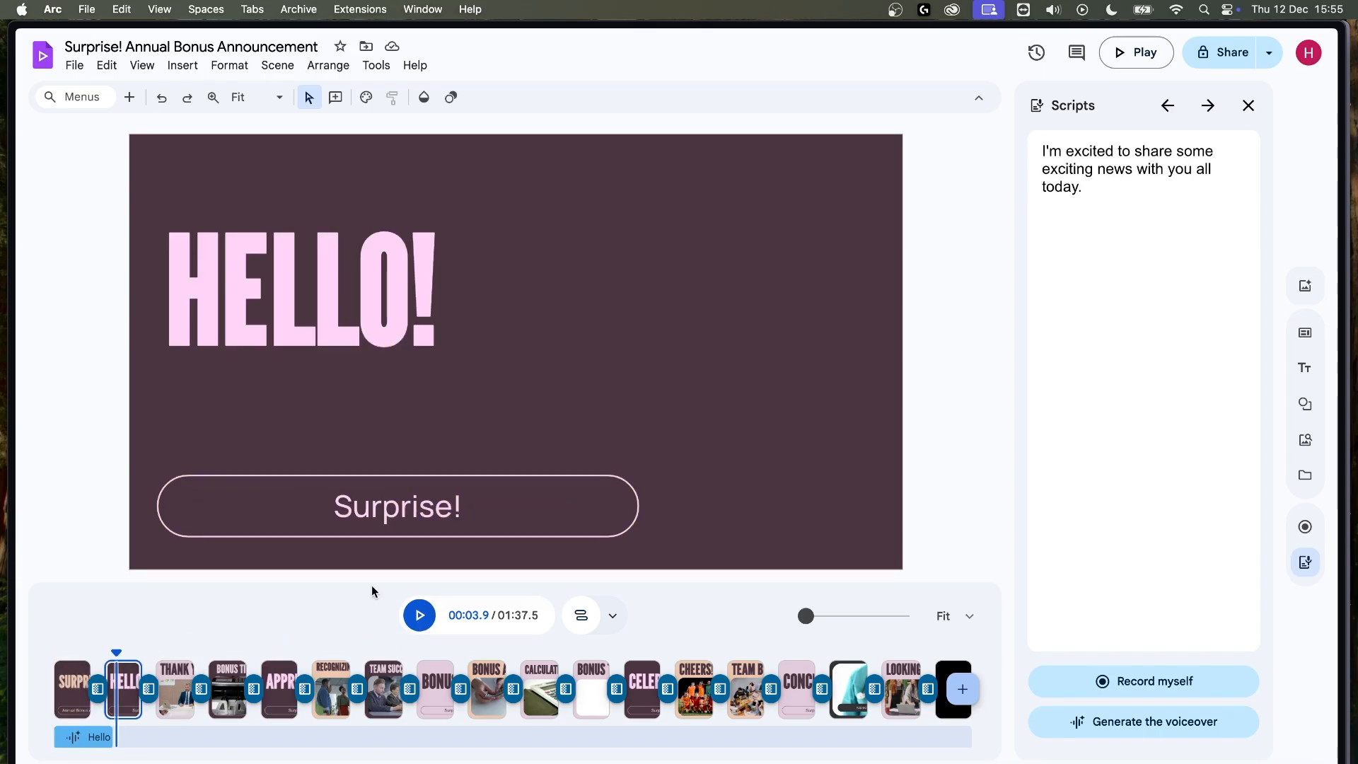
pyautogui.click(178, 669)
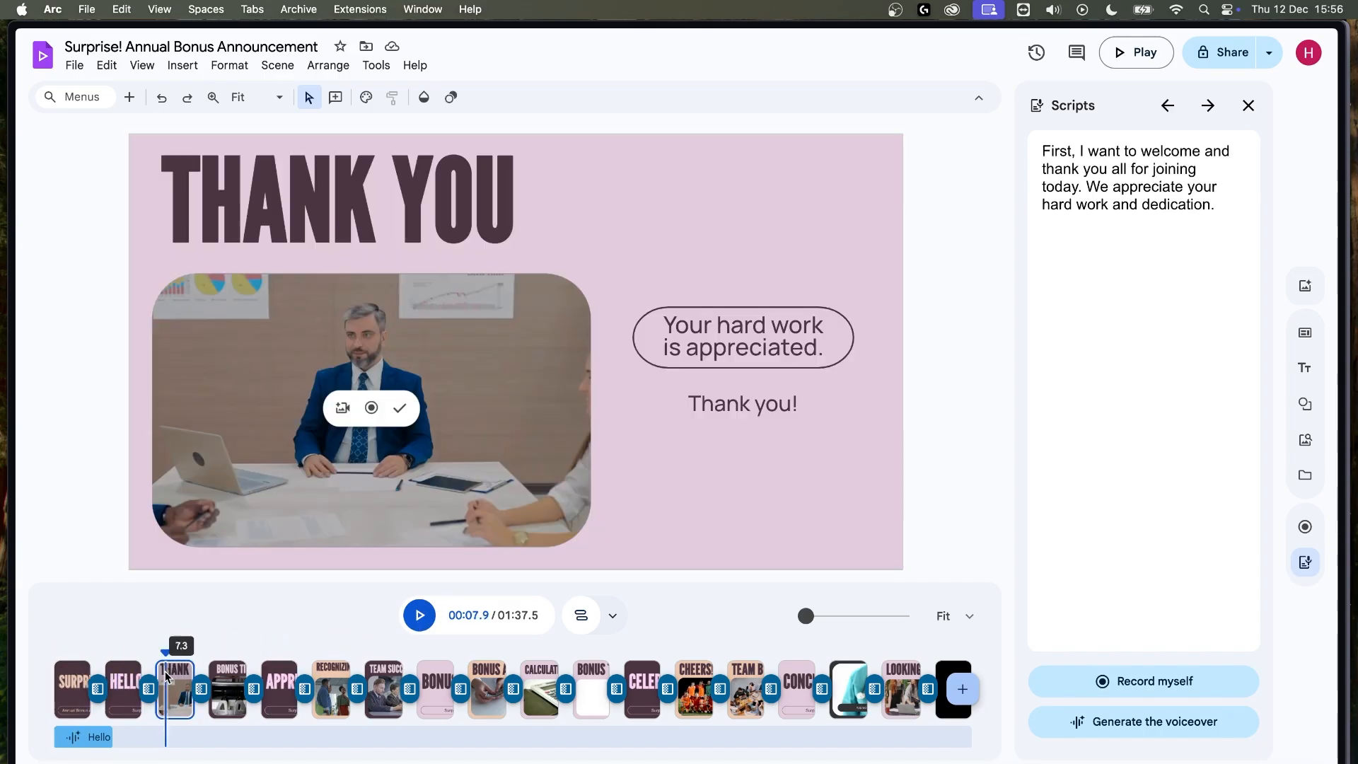
pyautogui.click(239, 675)
pyautogui.click(279, 681)
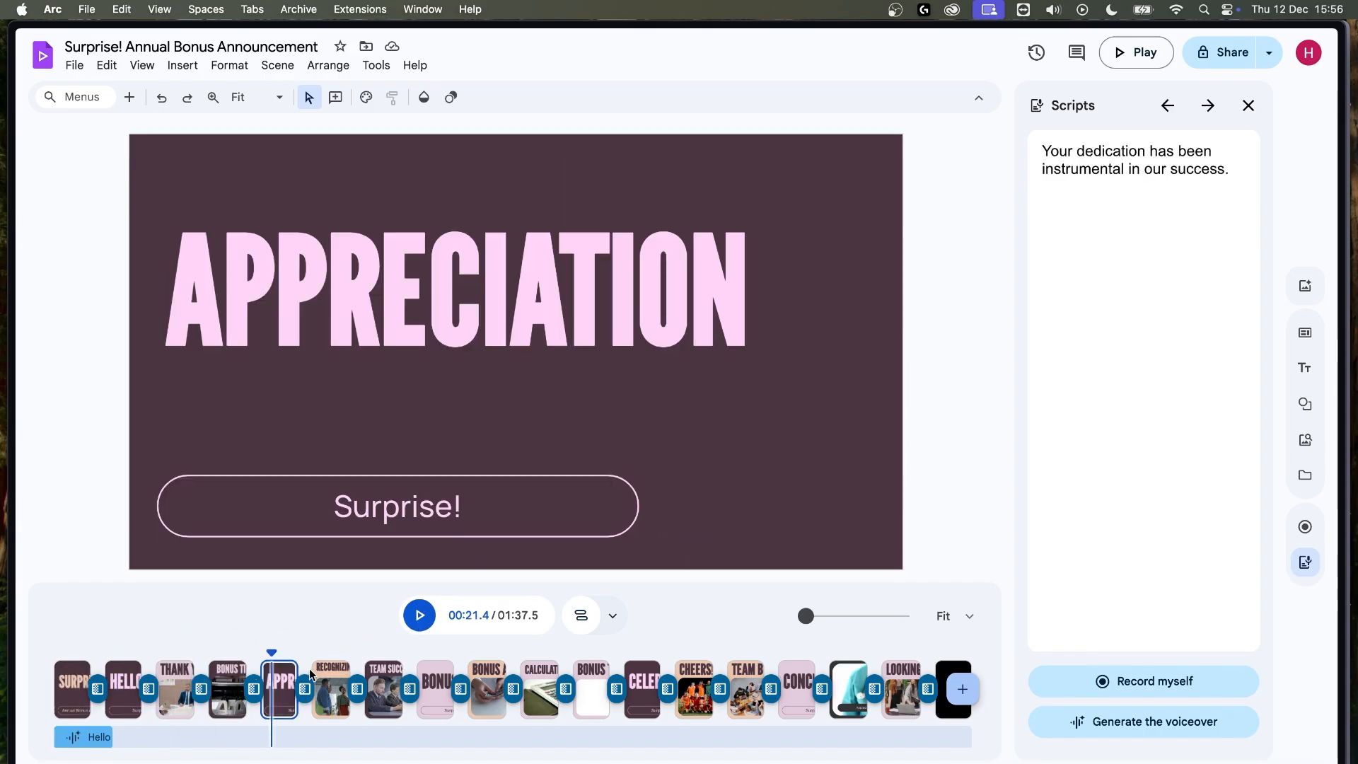
pyautogui.click(323, 675)
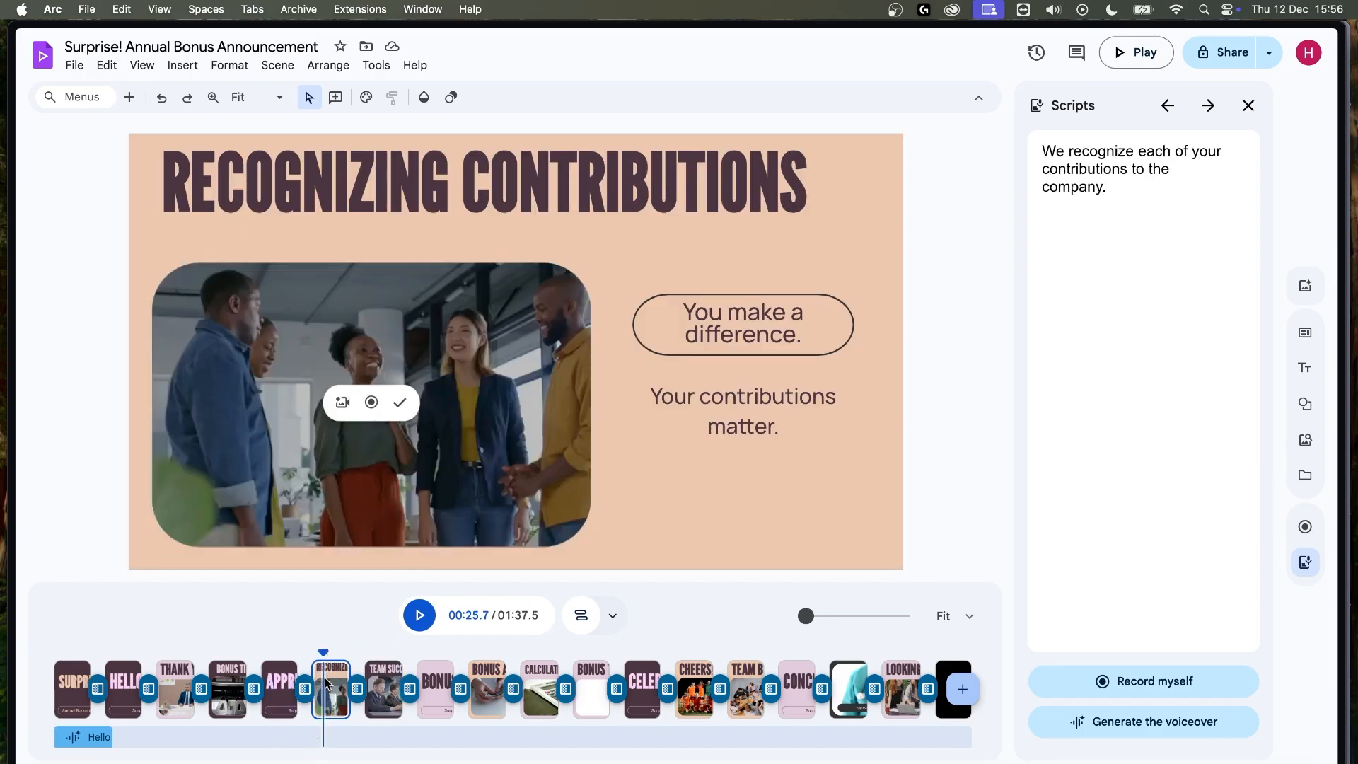
pyautogui.click(286, 682)
pyautogui.click(227, 683)
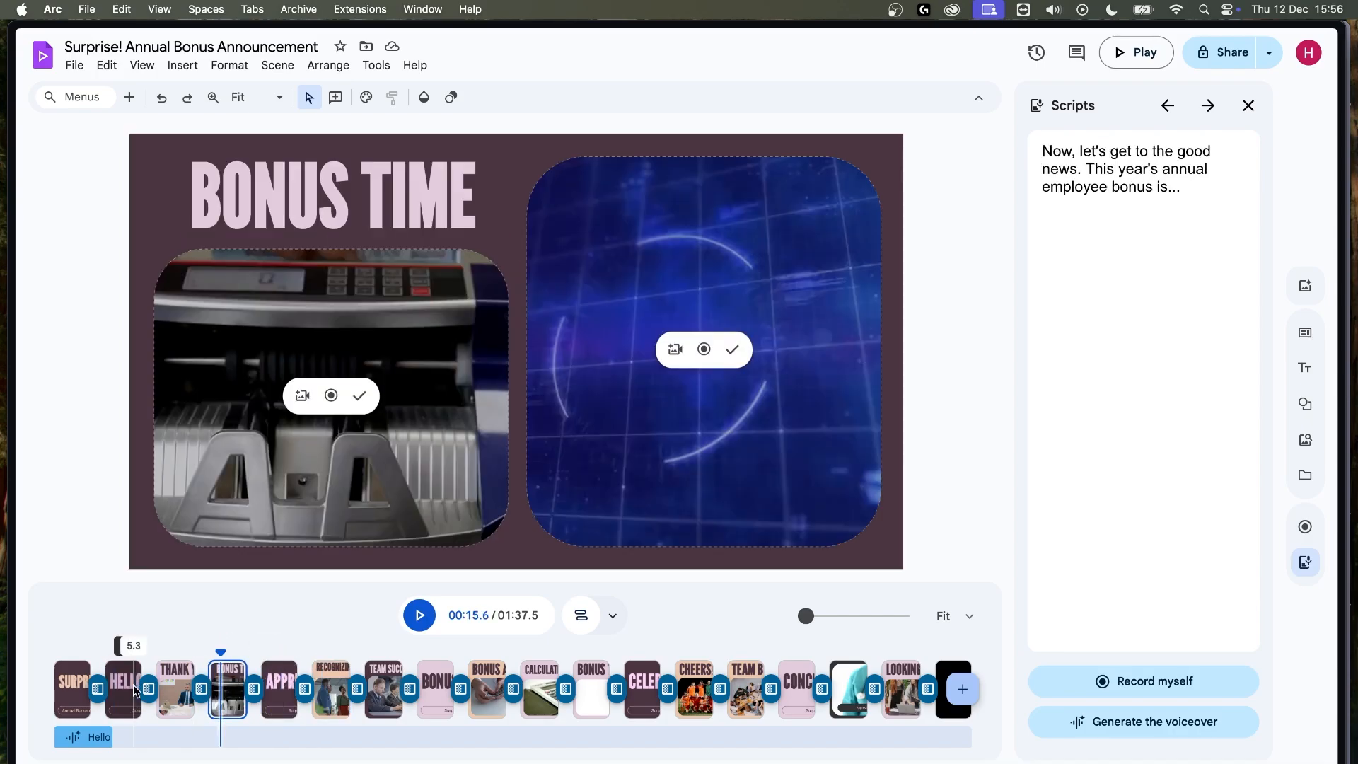
pyautogui.click(173, 690)
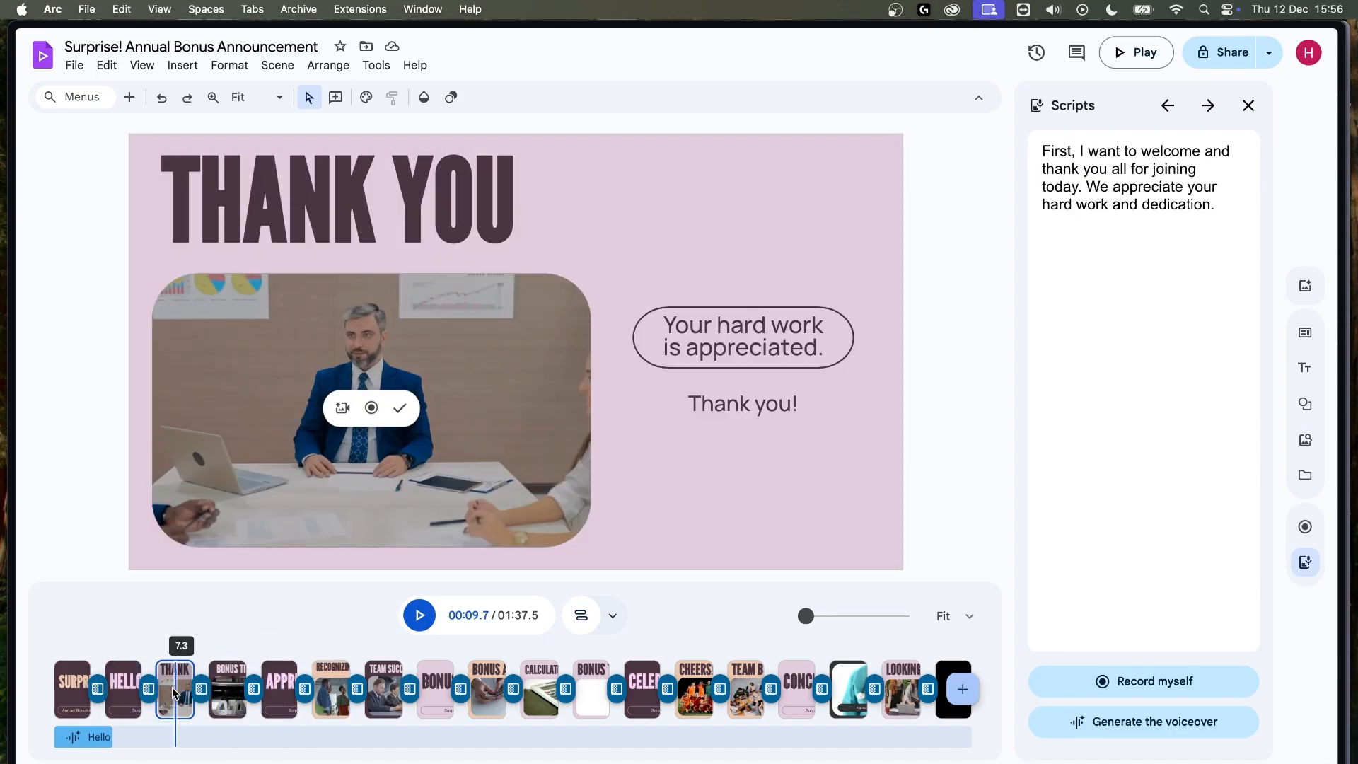
# - Extend the Hello scene's duration to 4.6 seconds
pyautogui.click(132, 682)
pyautogui.moveTo(139, 672); pyautogui.dragTo(136, 673)
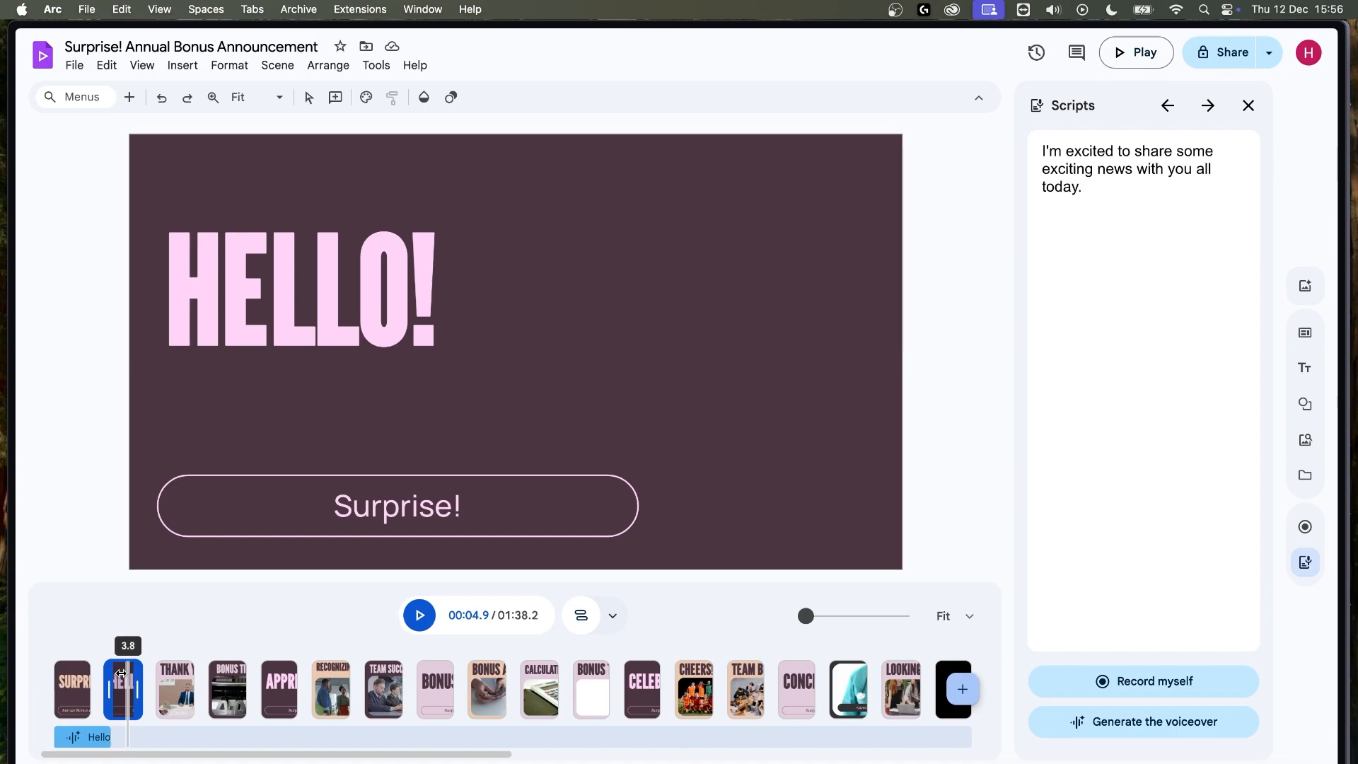
pyautogui.moveTo(111, 673); pyautogui.dragTo(125, 673)
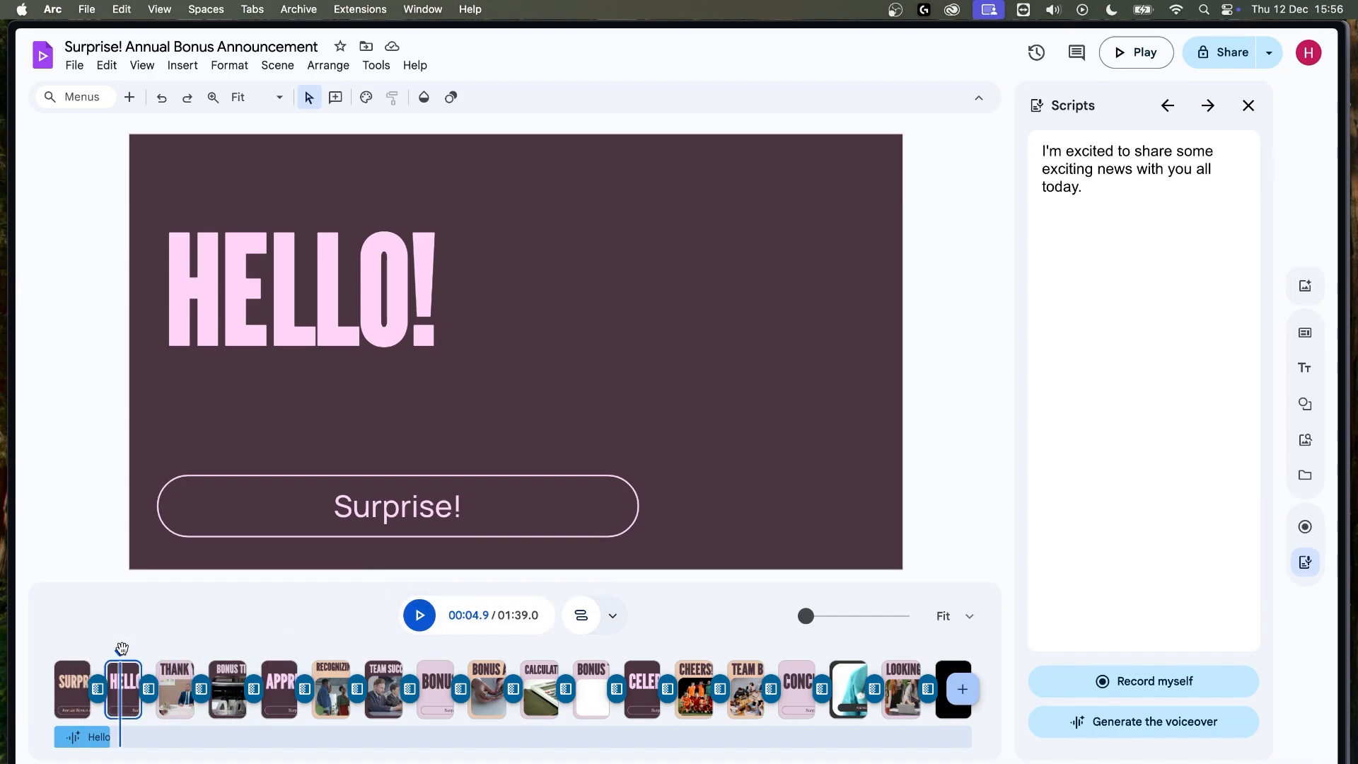
# - Generate a Soothing voiceover from the Hello scene's script and insert it into the timeline
pyautogui.moveTo(121, 649); pyautogui.dragTo(84, 649)
pyautogui.click(73, 677)
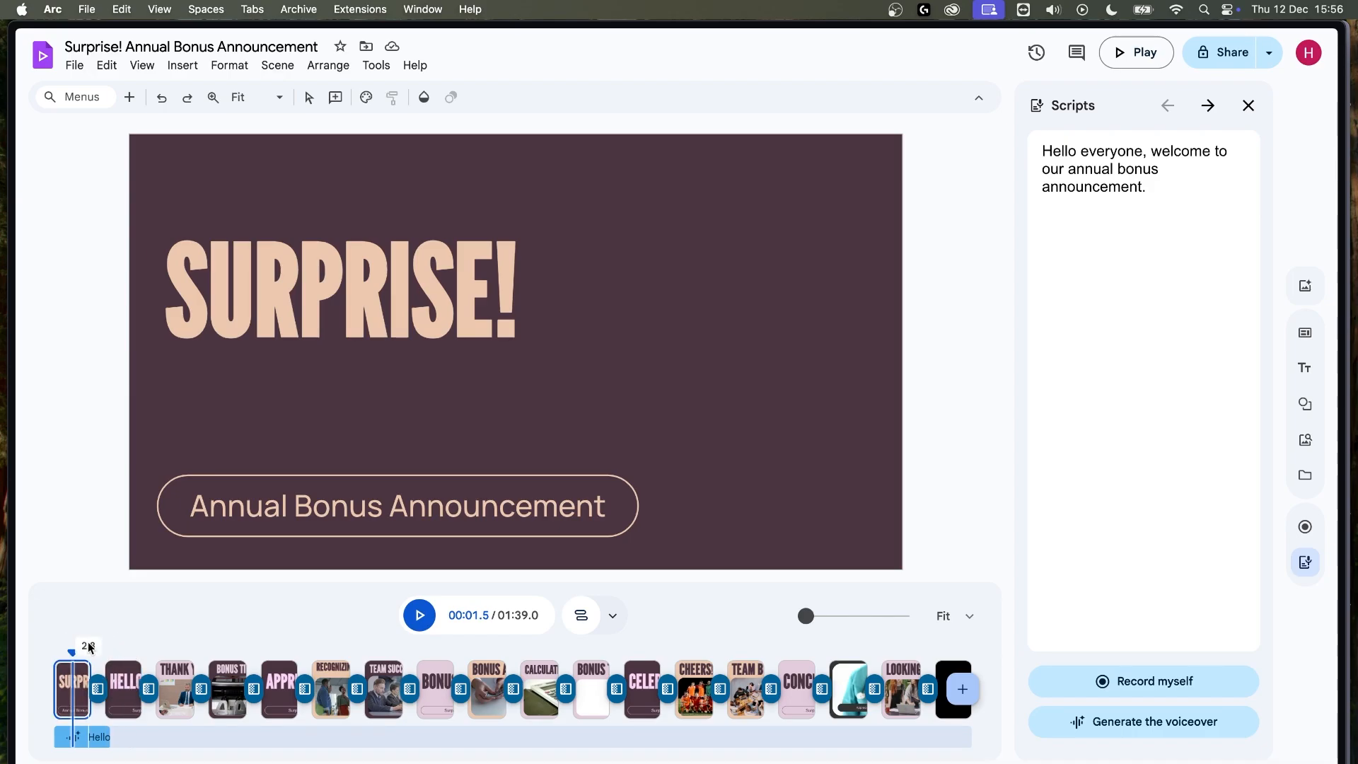
pyautogui.click(126, 671)
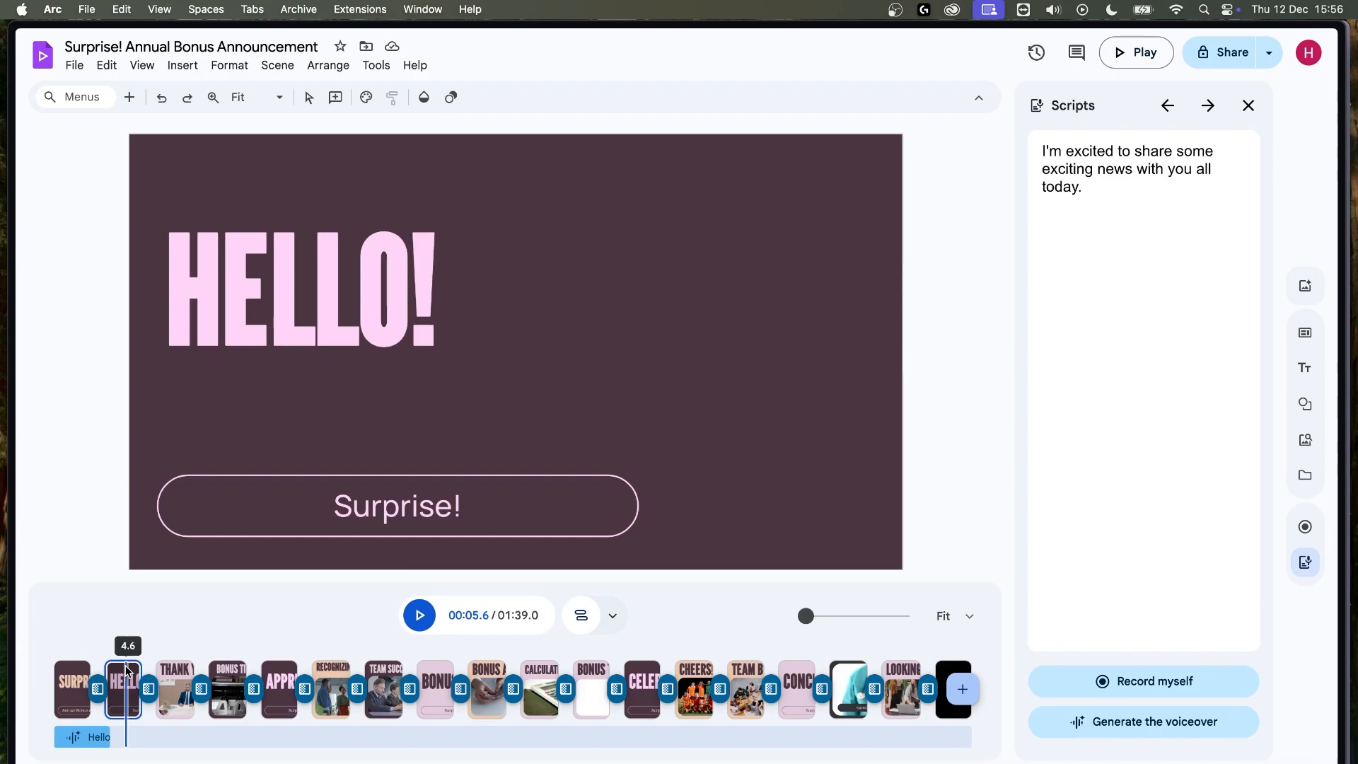
pyautogui.click(1177, 726)
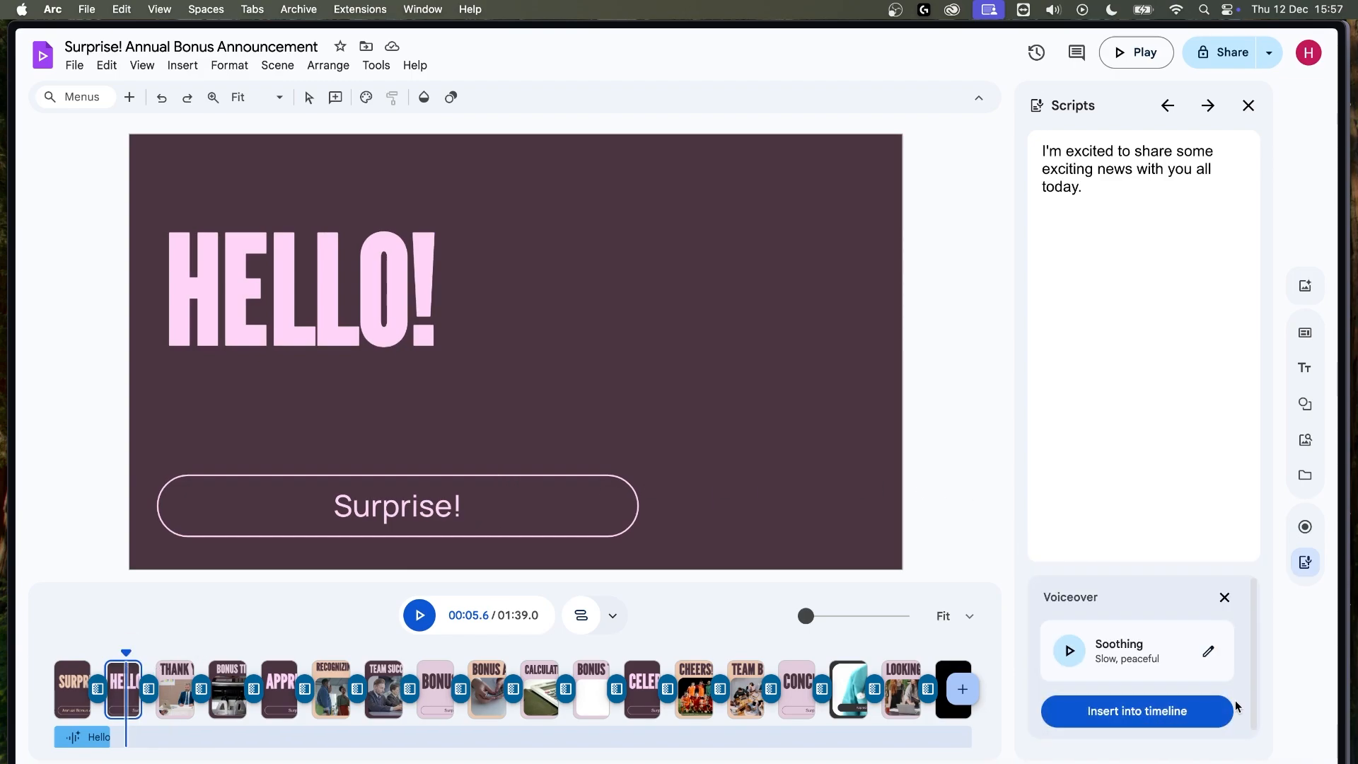
pyautogui.click(1165, 712)
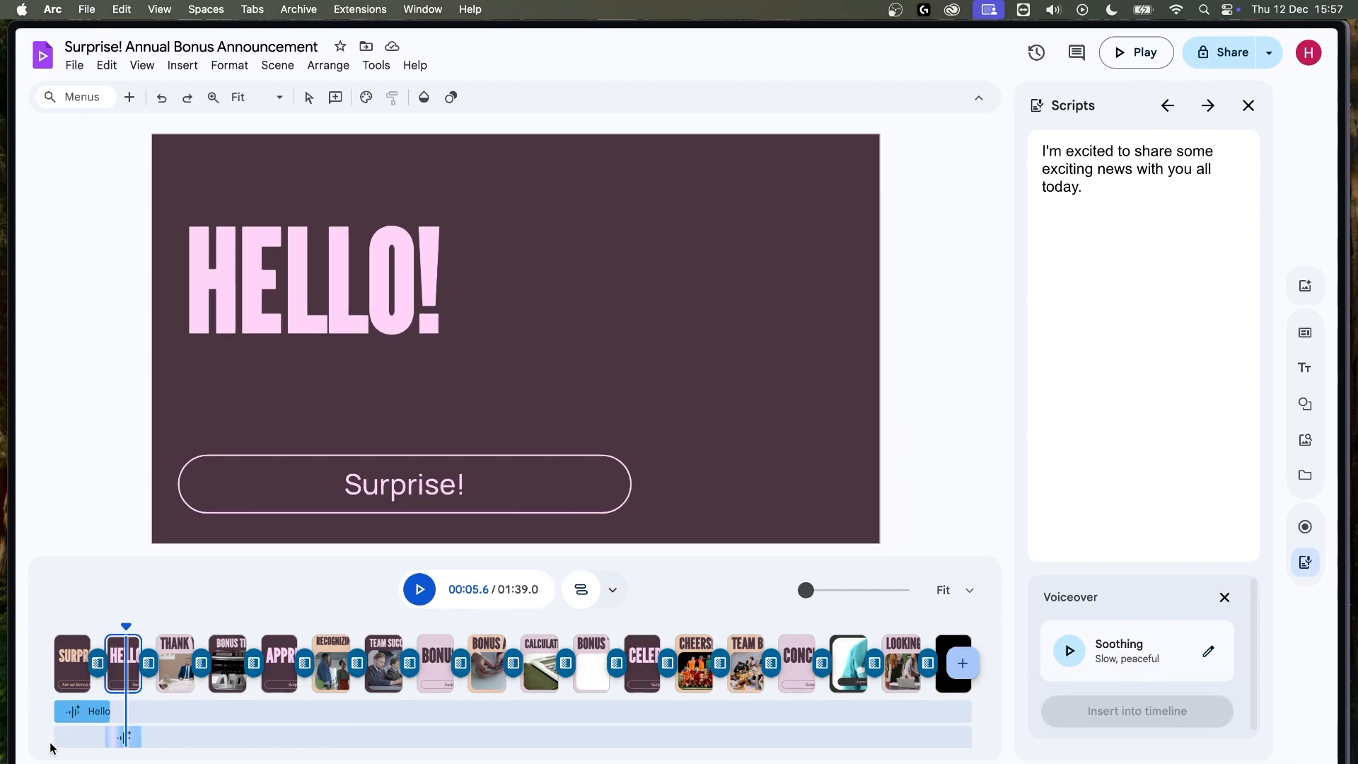
# - Move the Hello scene's voiceover clip onto the first voiceover's audio track, directly after that clip
pyautogui.click(120, 735)
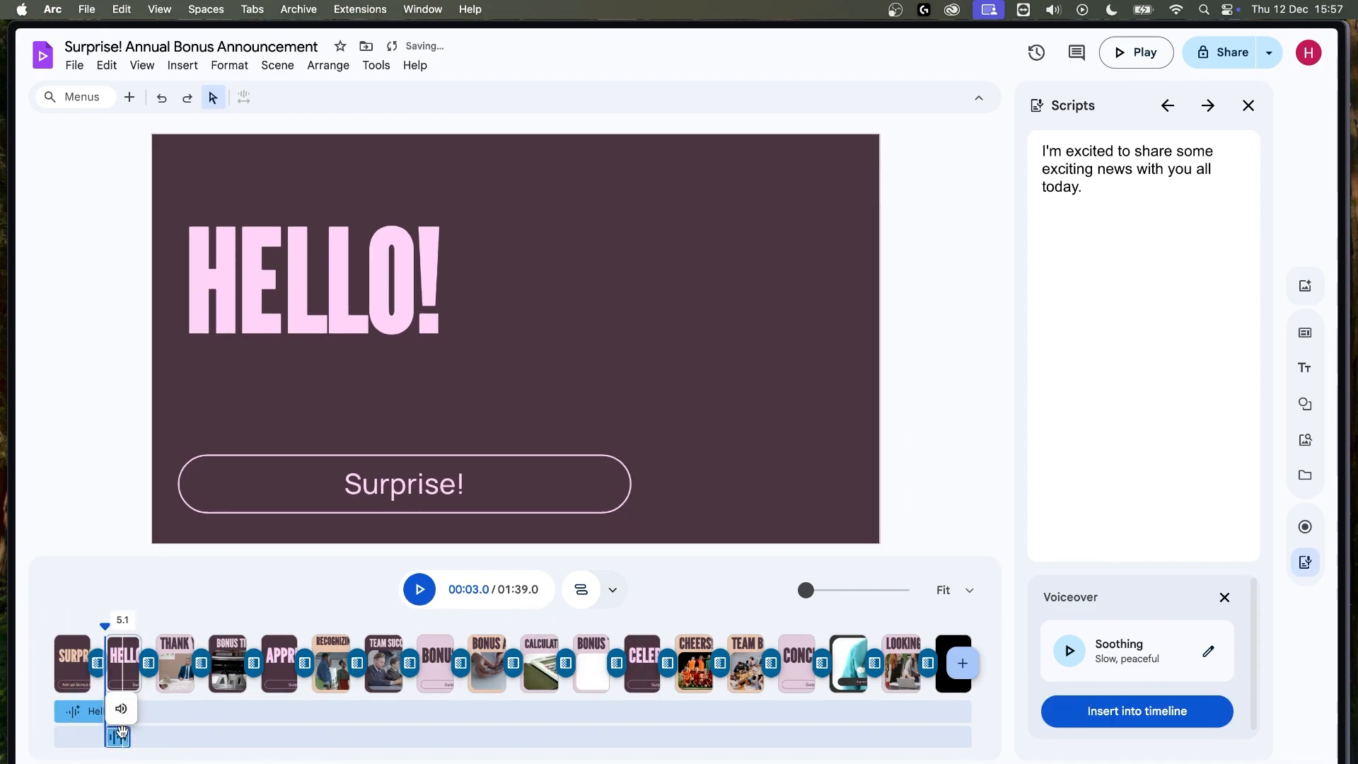
pyautogui.moveTo(118, 734); pyautogui.dragTo(122, 704)
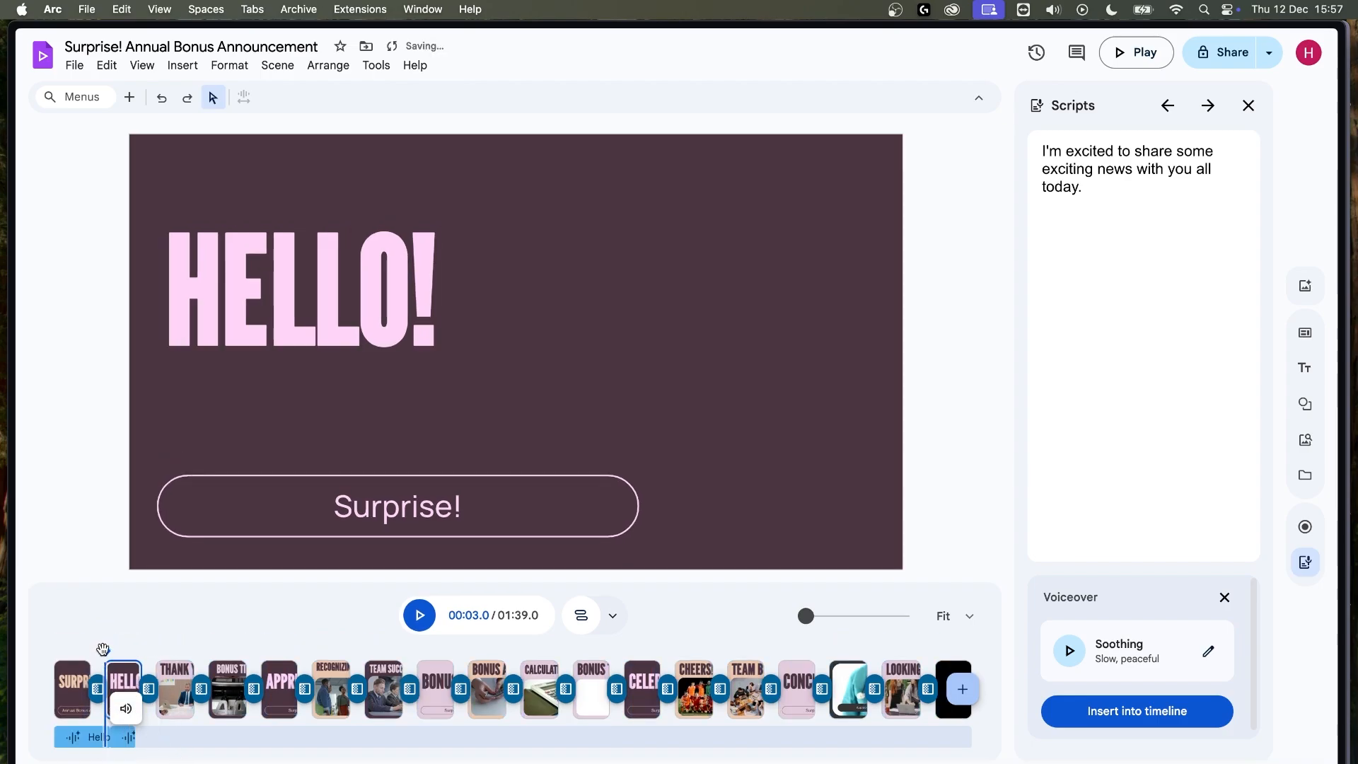
# - Play the video from the Surprise scene through to the Celebration scene and pause it there
pyautogui.click(74, 682)
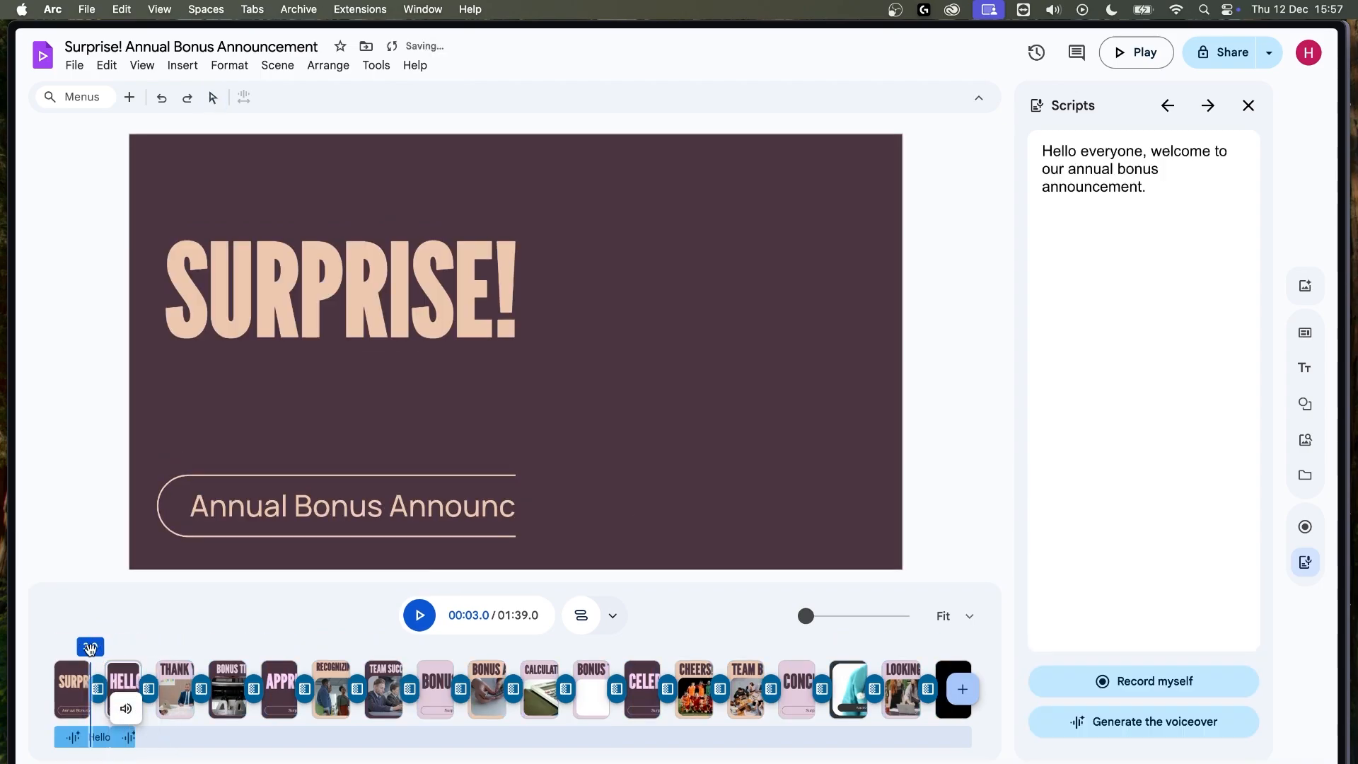
pyautogui.click(420, 610)
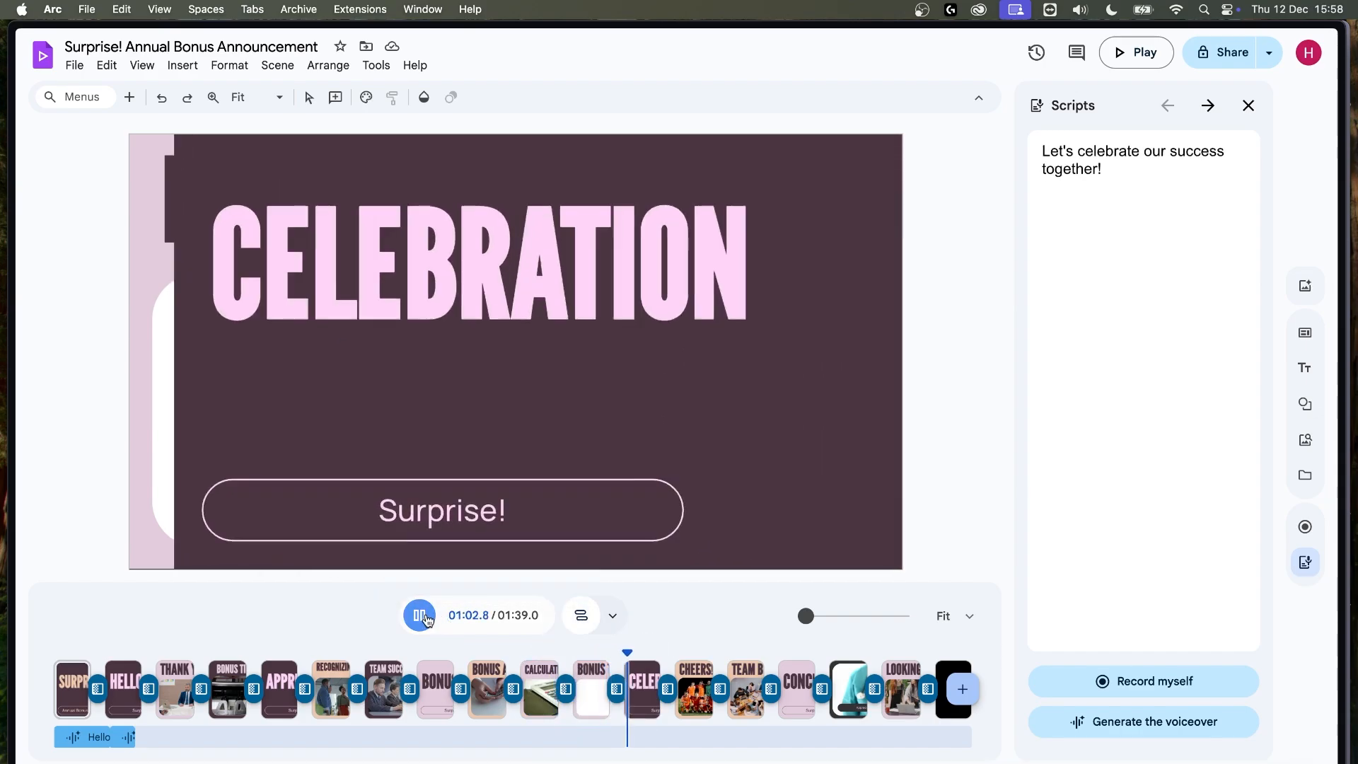
pyautogui.click(425, 621)
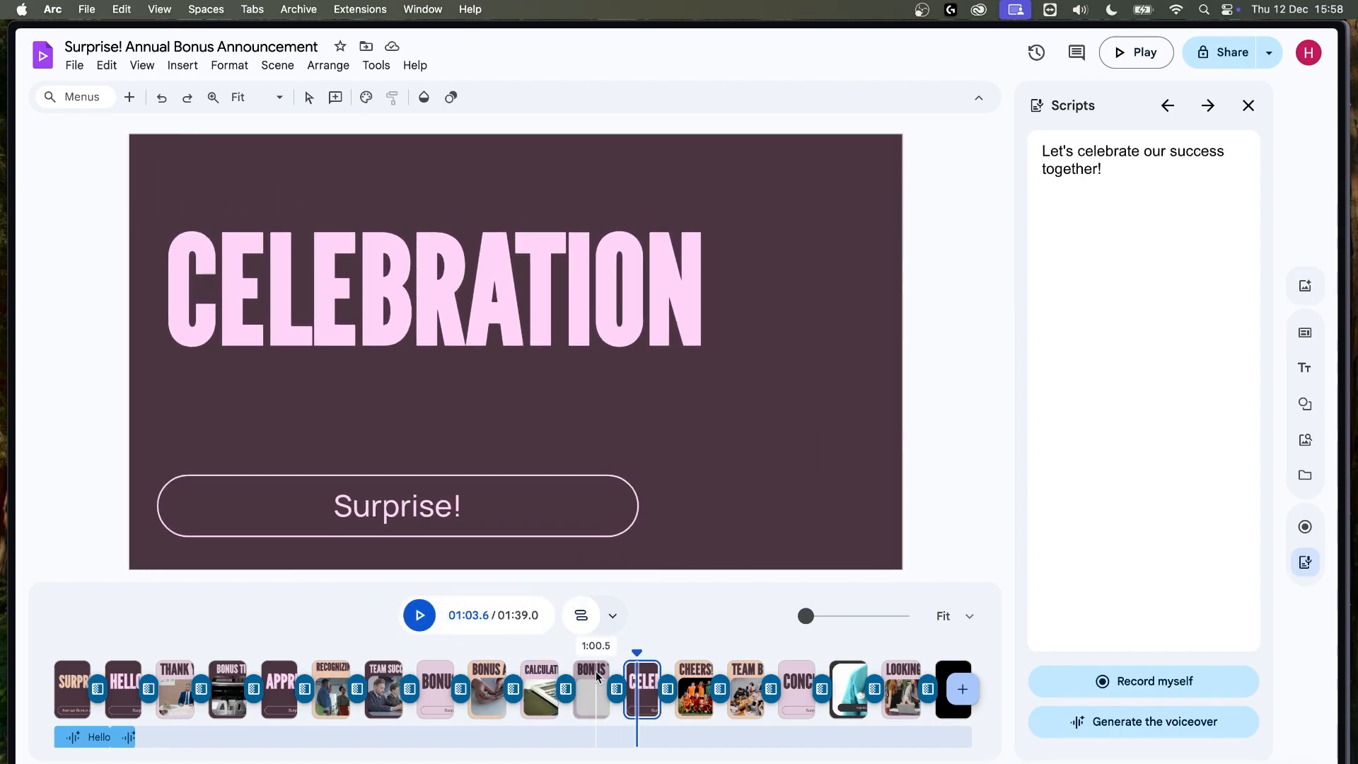
# - Examine the Bonus Timeline scene's title, text boxes and video, selecting its elements without changing them
pyautogui.click(595, 676)
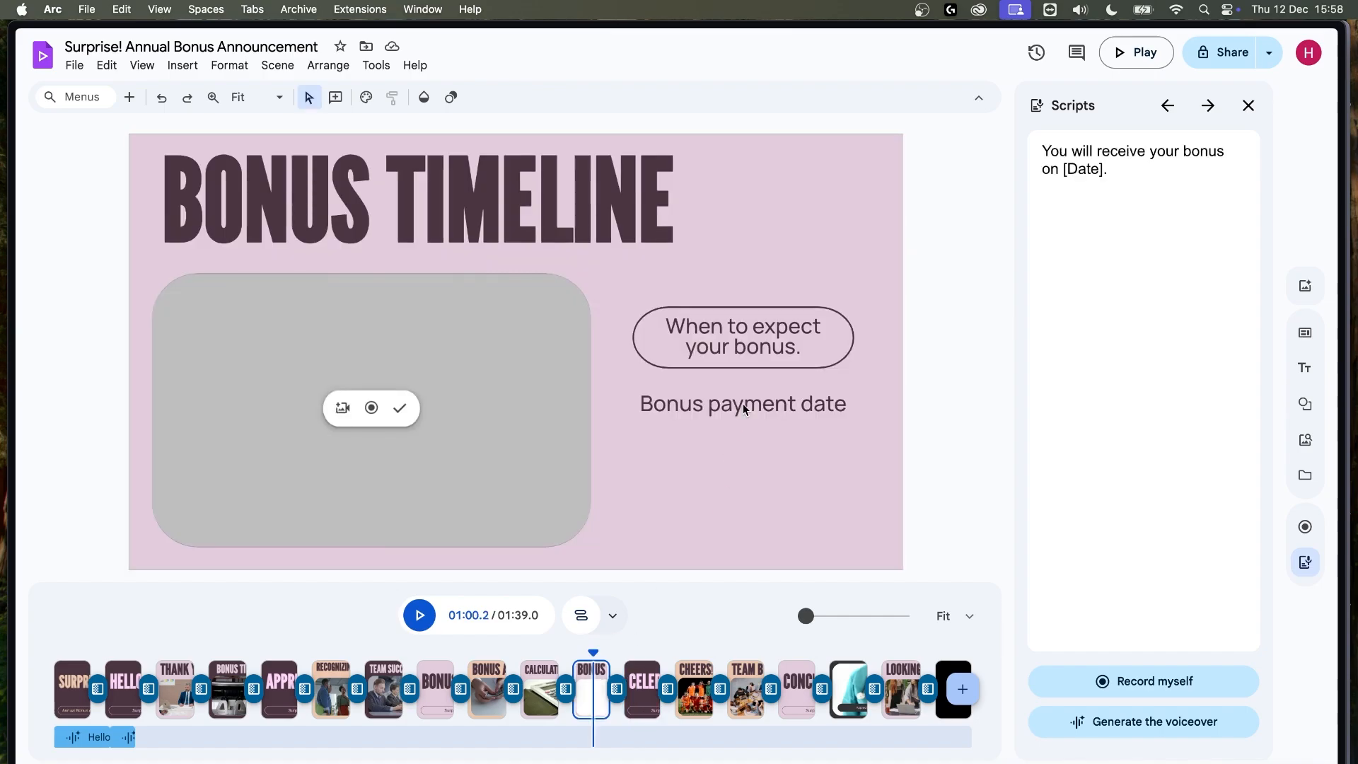
pyautogui.click(745, 407)
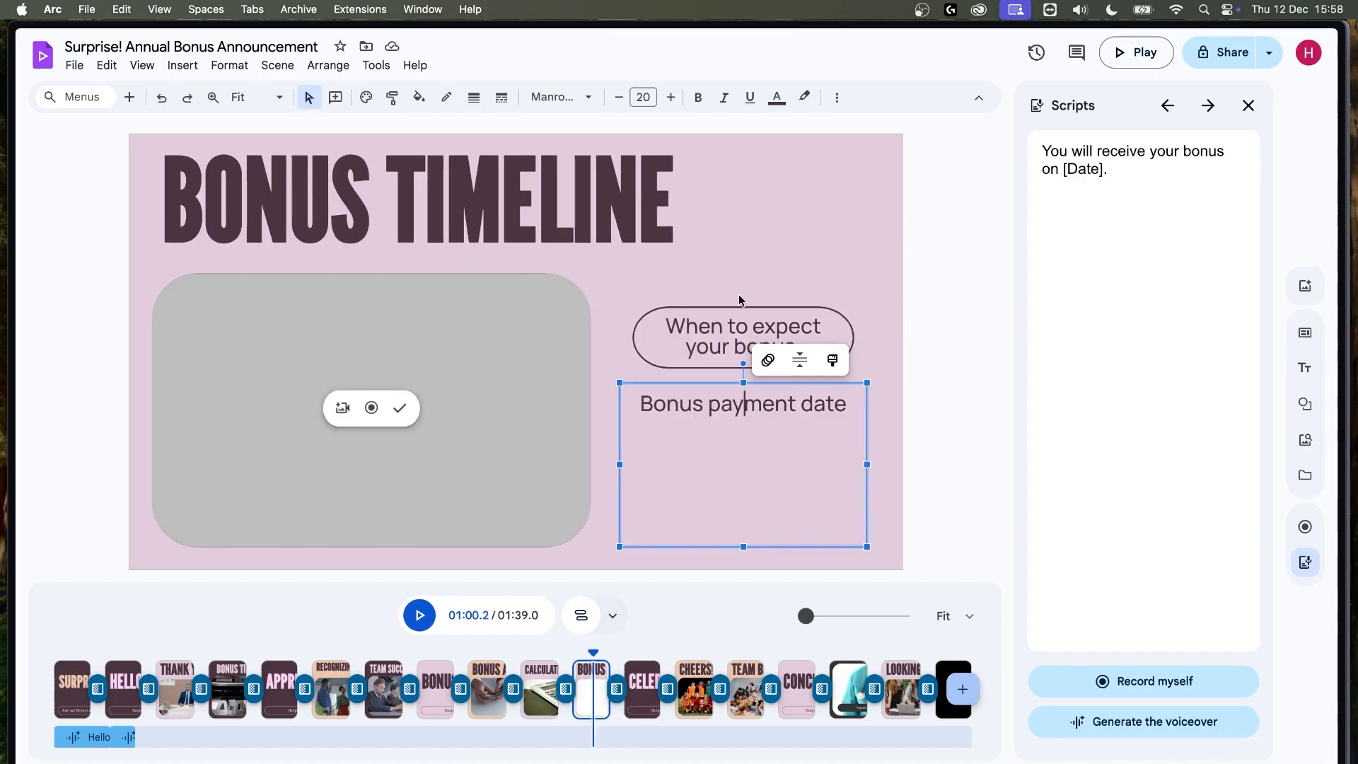
pyautogui.click(734, 324)
pyautogui.click(823, 278)
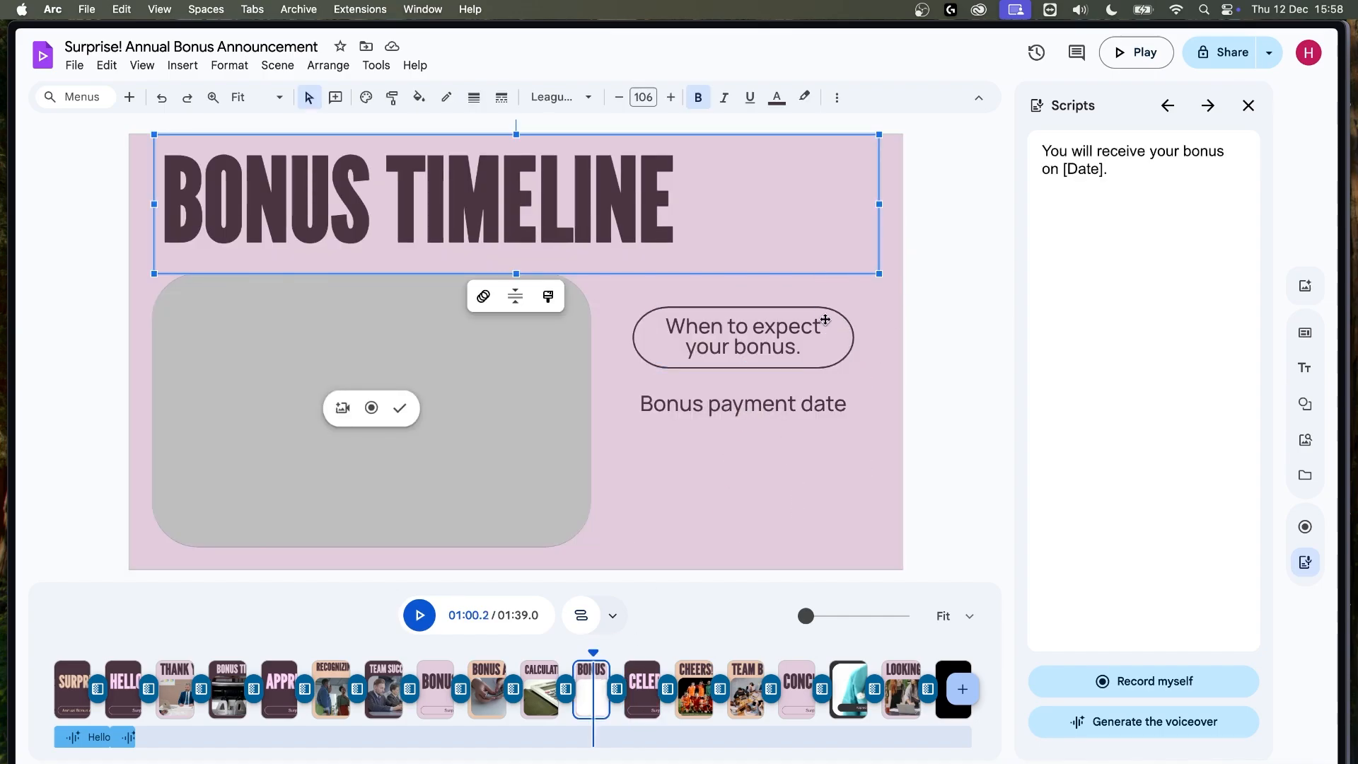
pyautogui.click(867, 315)
pyautogui.click(717, 244)
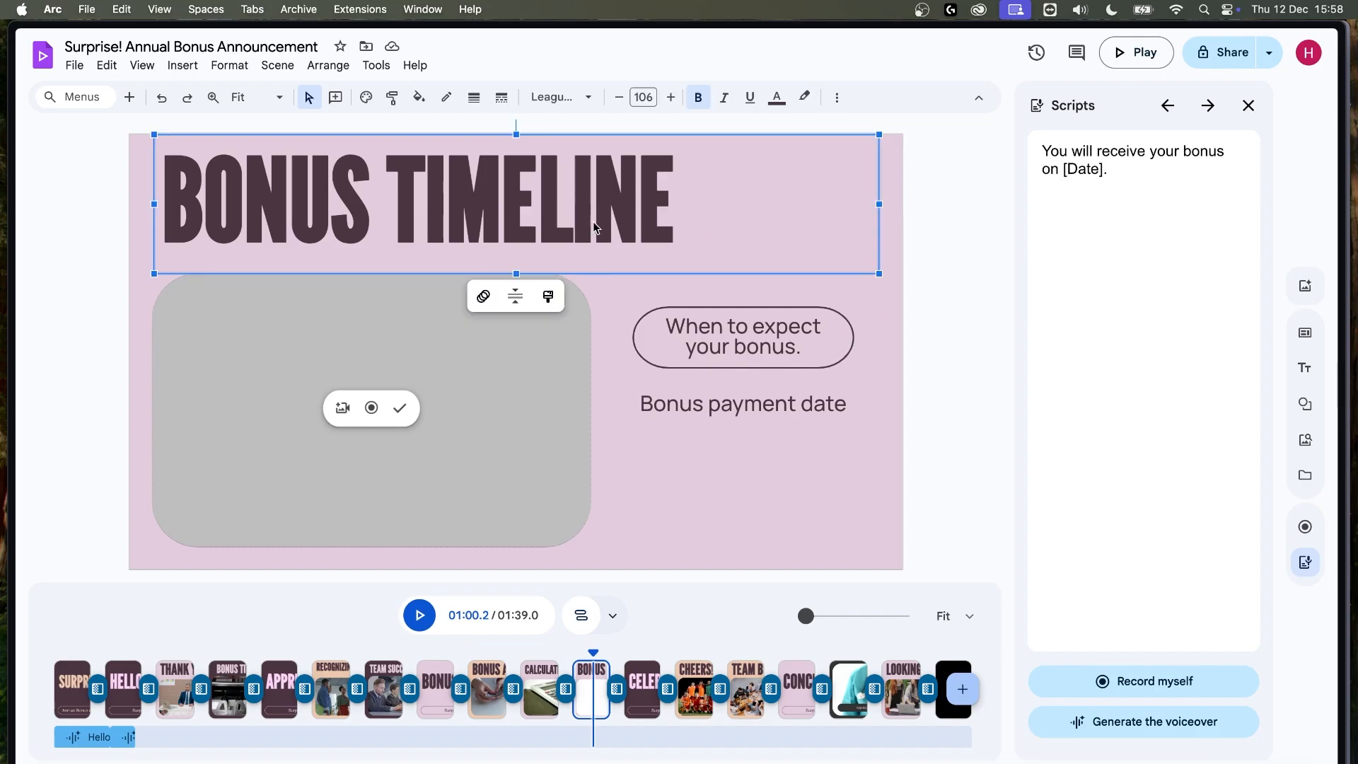
pyautogui.click(559, 396)
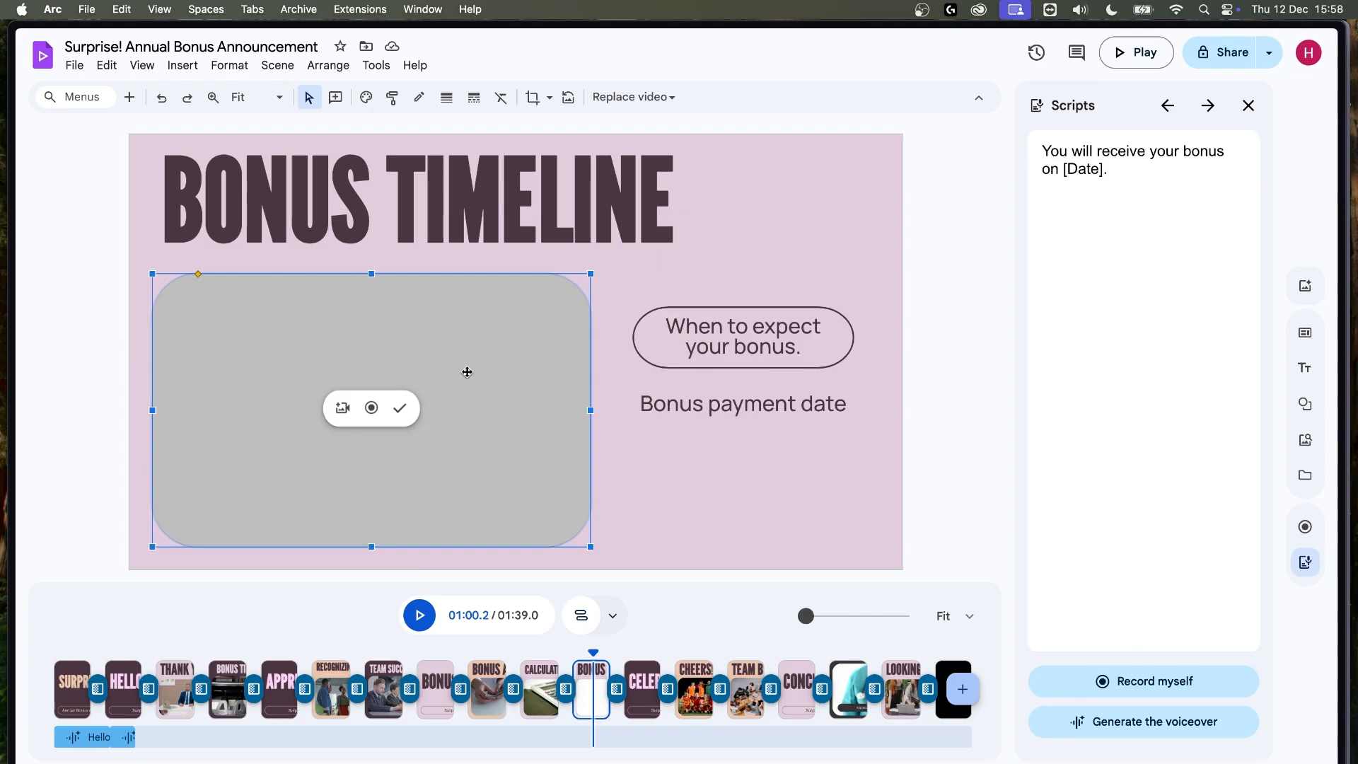
pyautogui.click(654, 271)
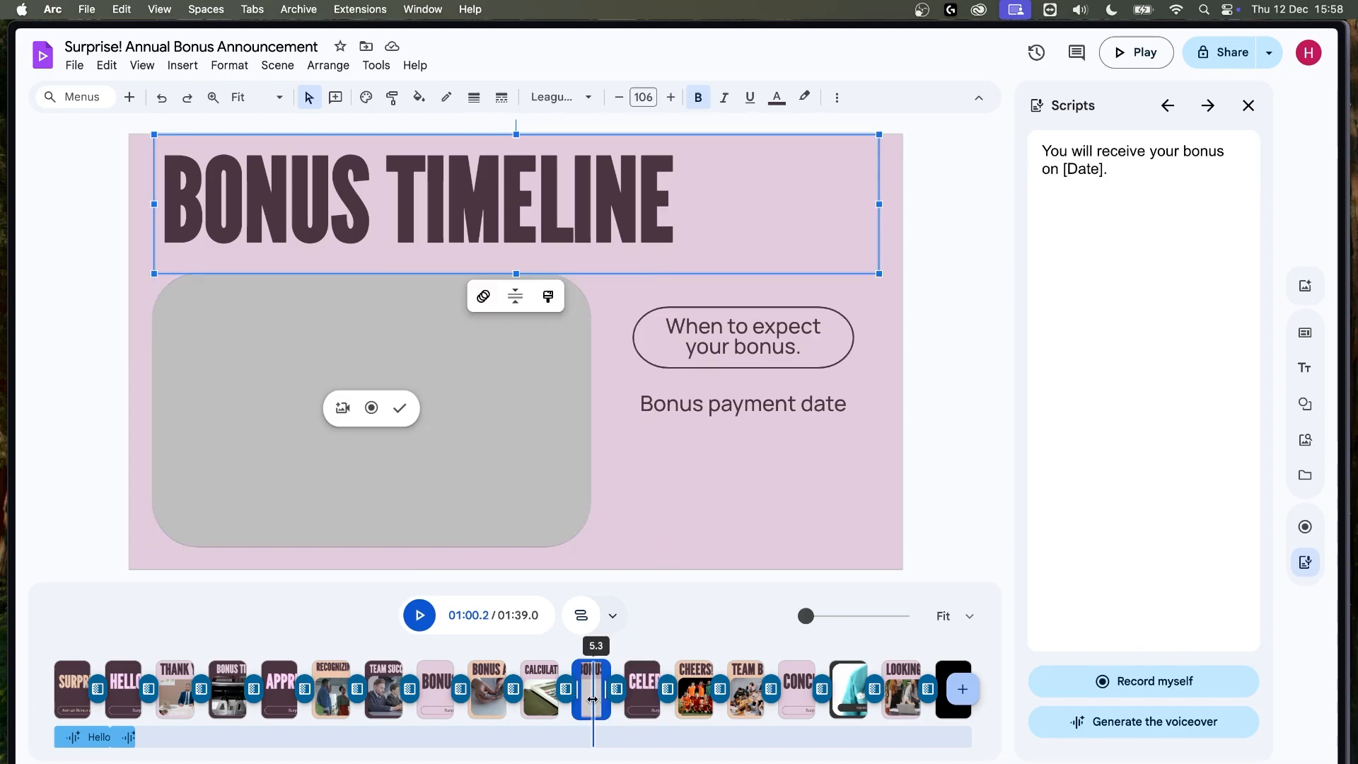
# - Play from the Bonus Amount scene into Calculation Explanation, pause there and select the calculator video
pyautogui.moveTo(591, 647); pyautogui.dragTo(508, 666)
pyautogui.press('space')
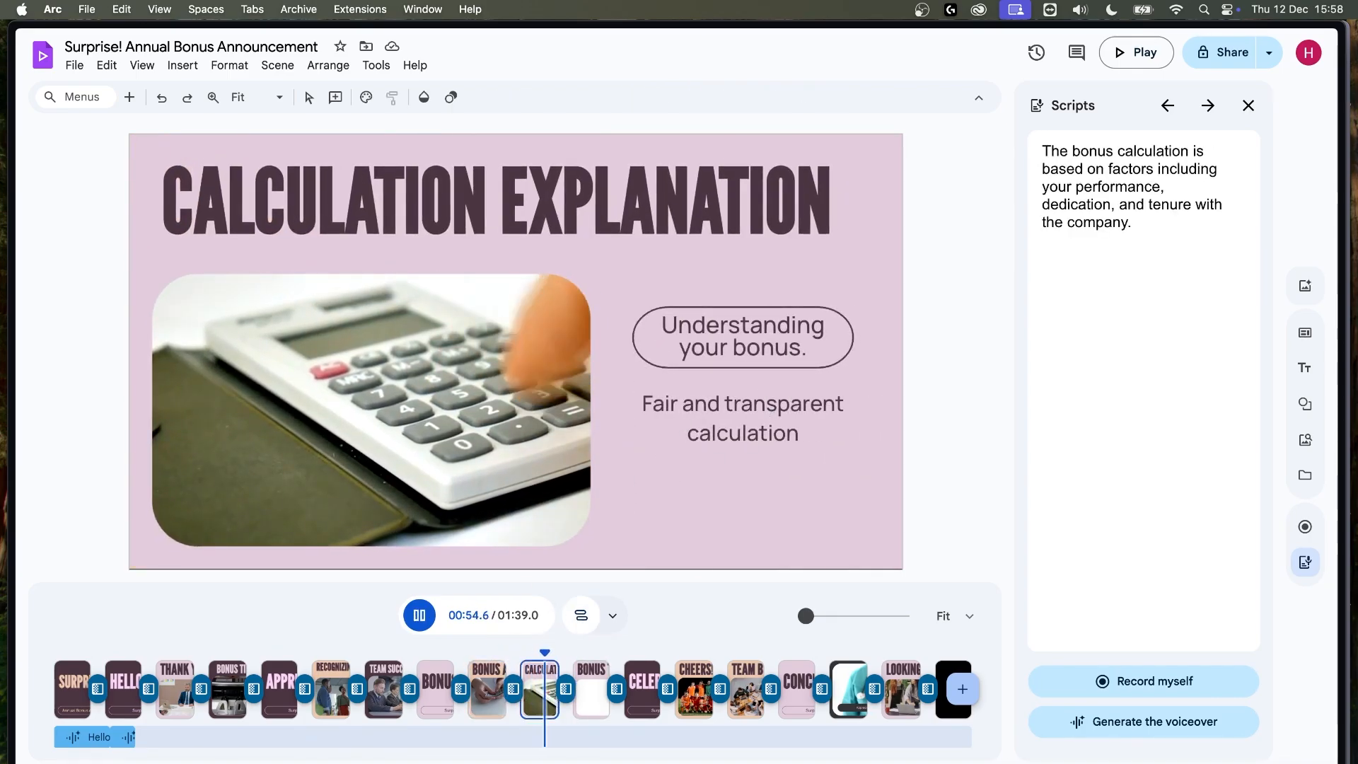
pyautogui.click(435, 402)
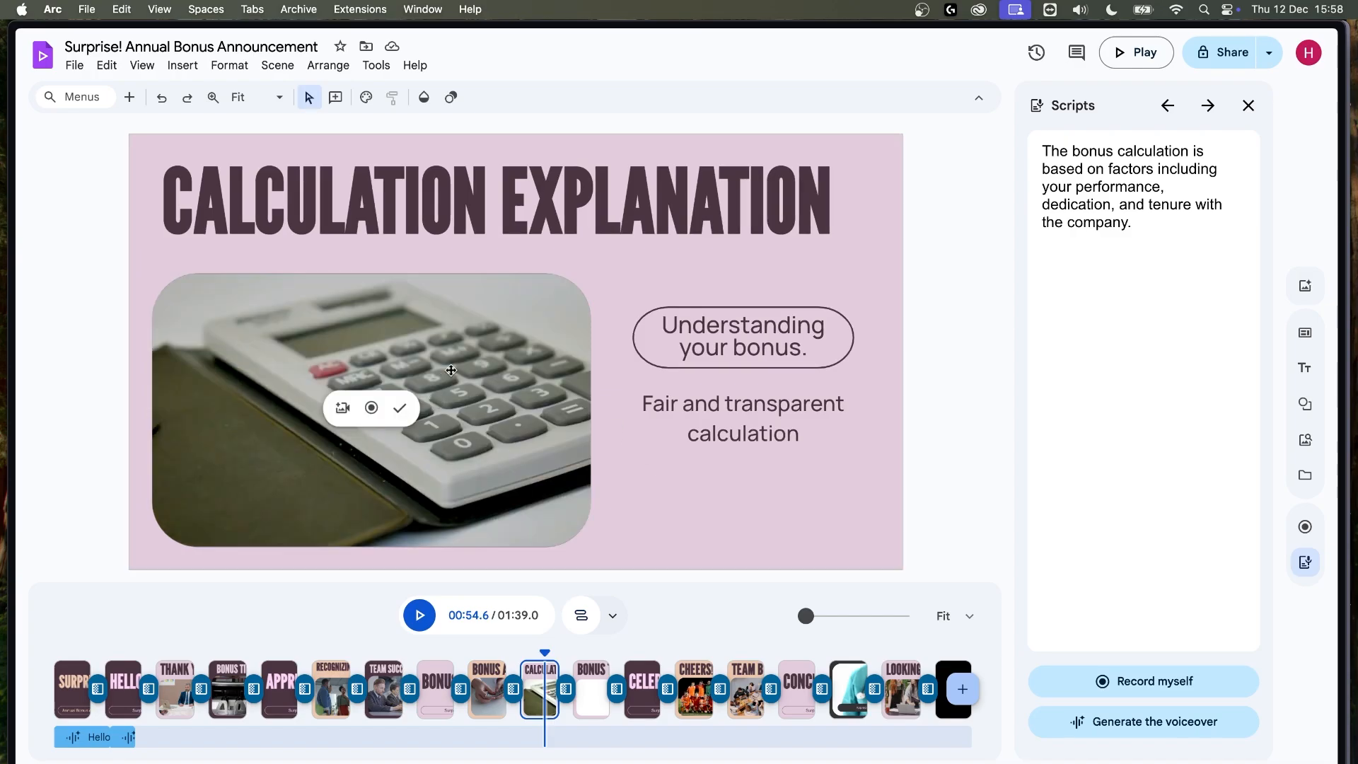
pyautogui.click(451, 368)
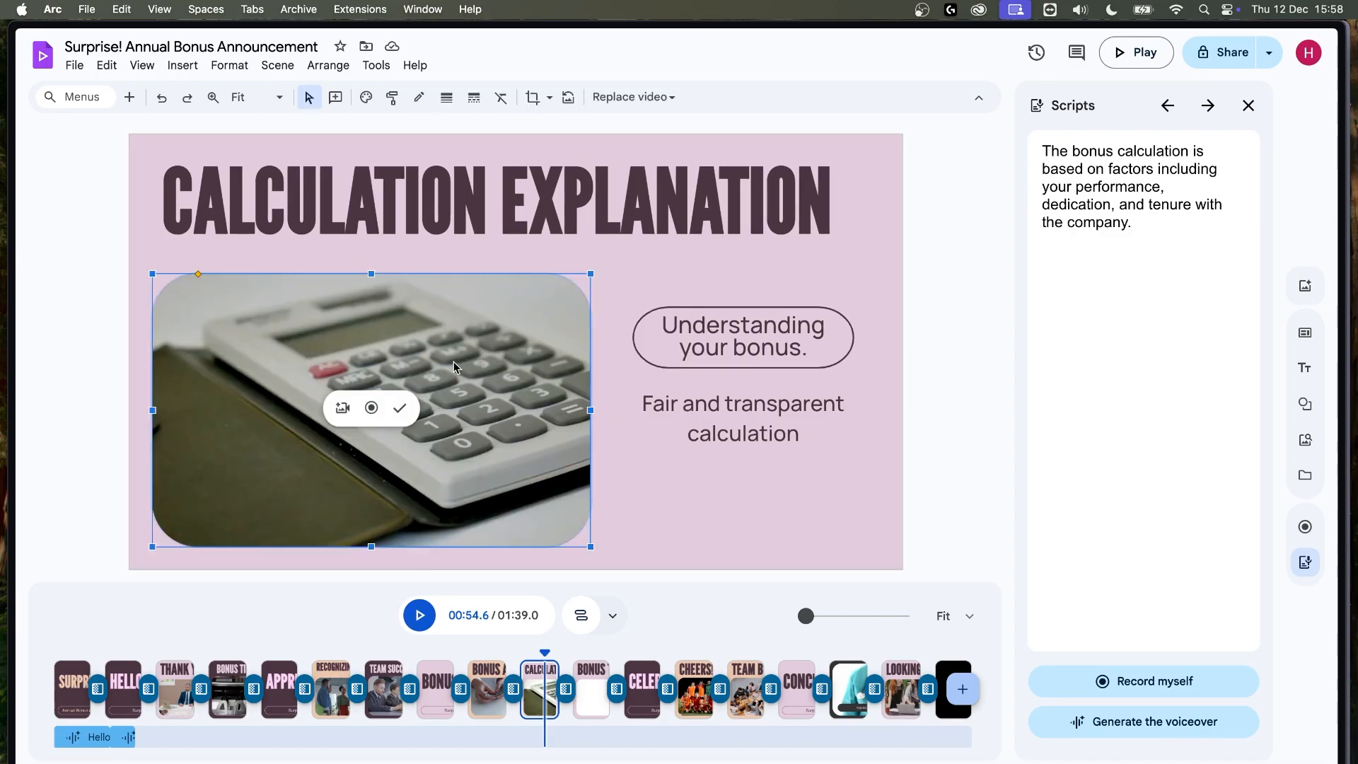
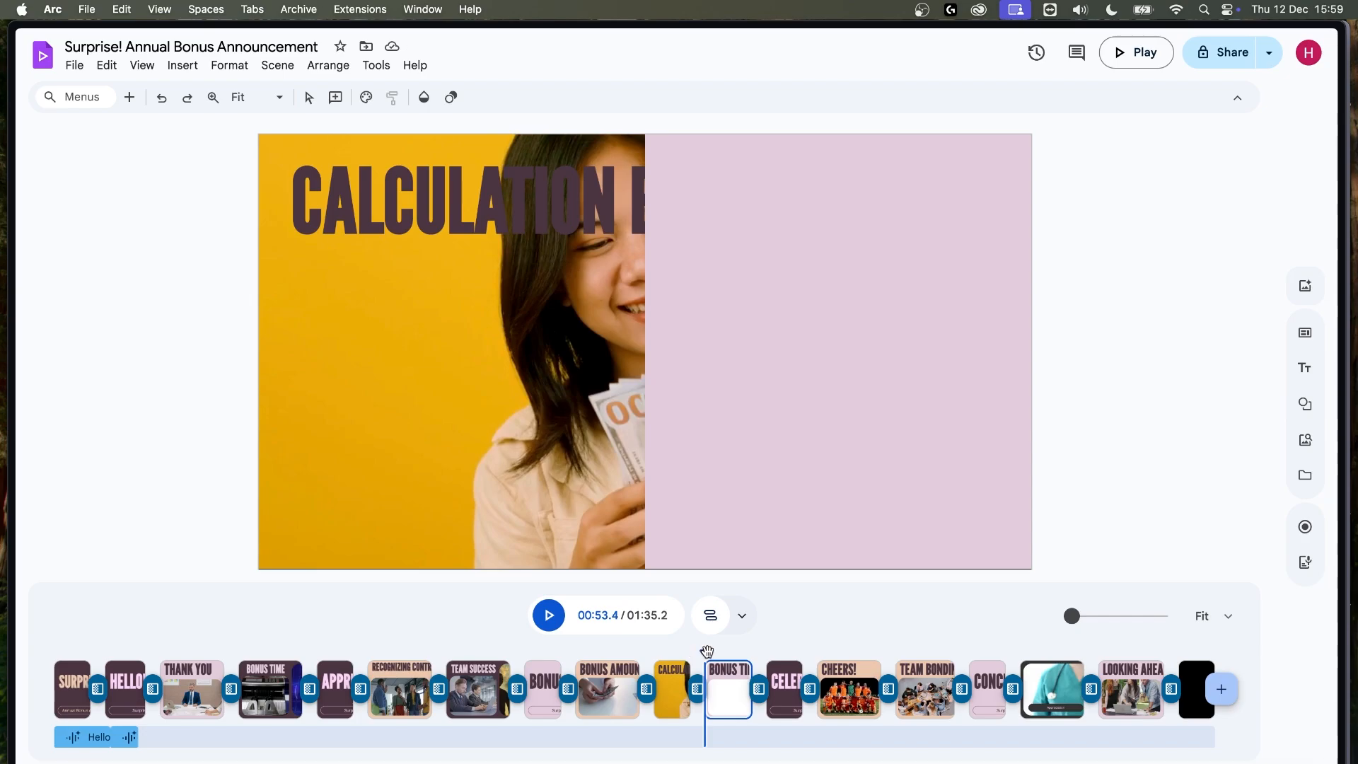
# - Preview the Calculation Explanation scene and look over the options for moving it in the timeline
pyautogui.moveTo(704, 652); pyautogui.dragTo(637, 652)
pyautogui.press('space')
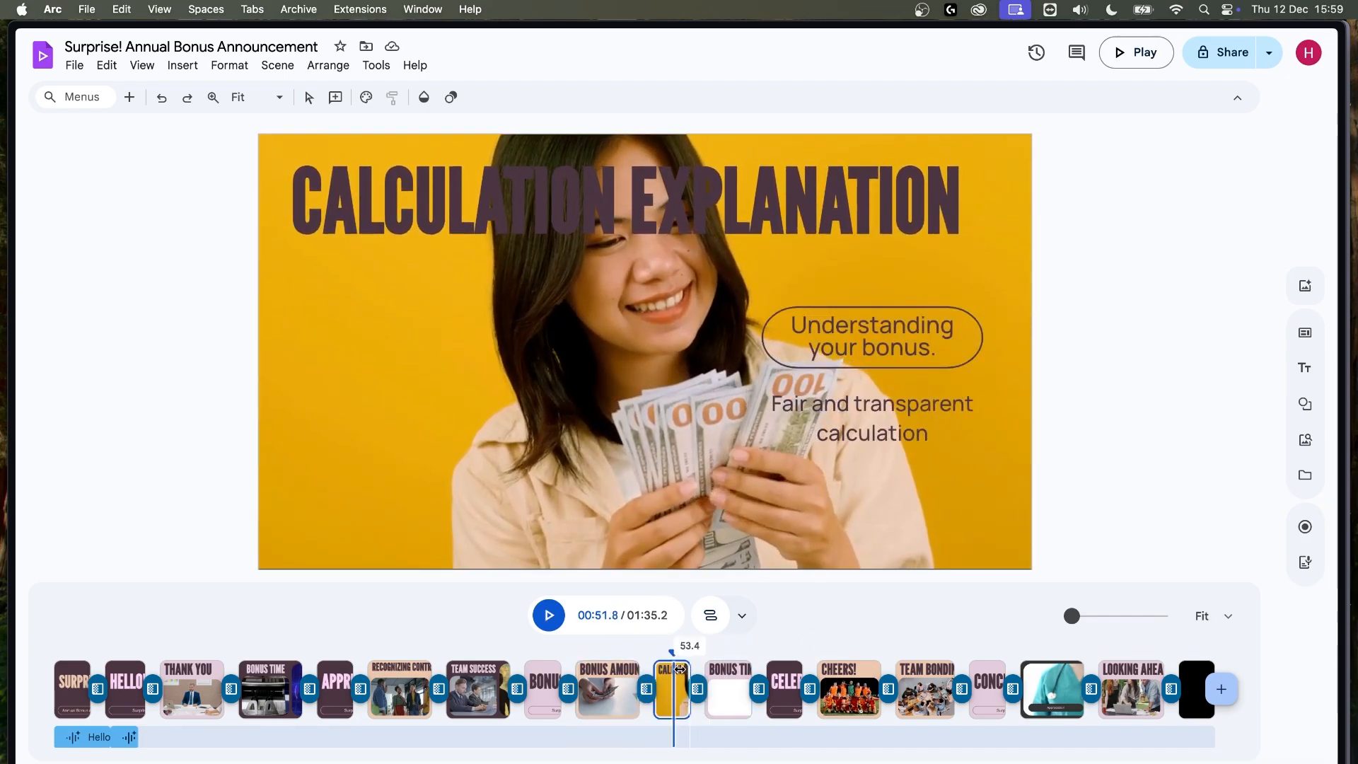
pyautogui.click(672, 690)
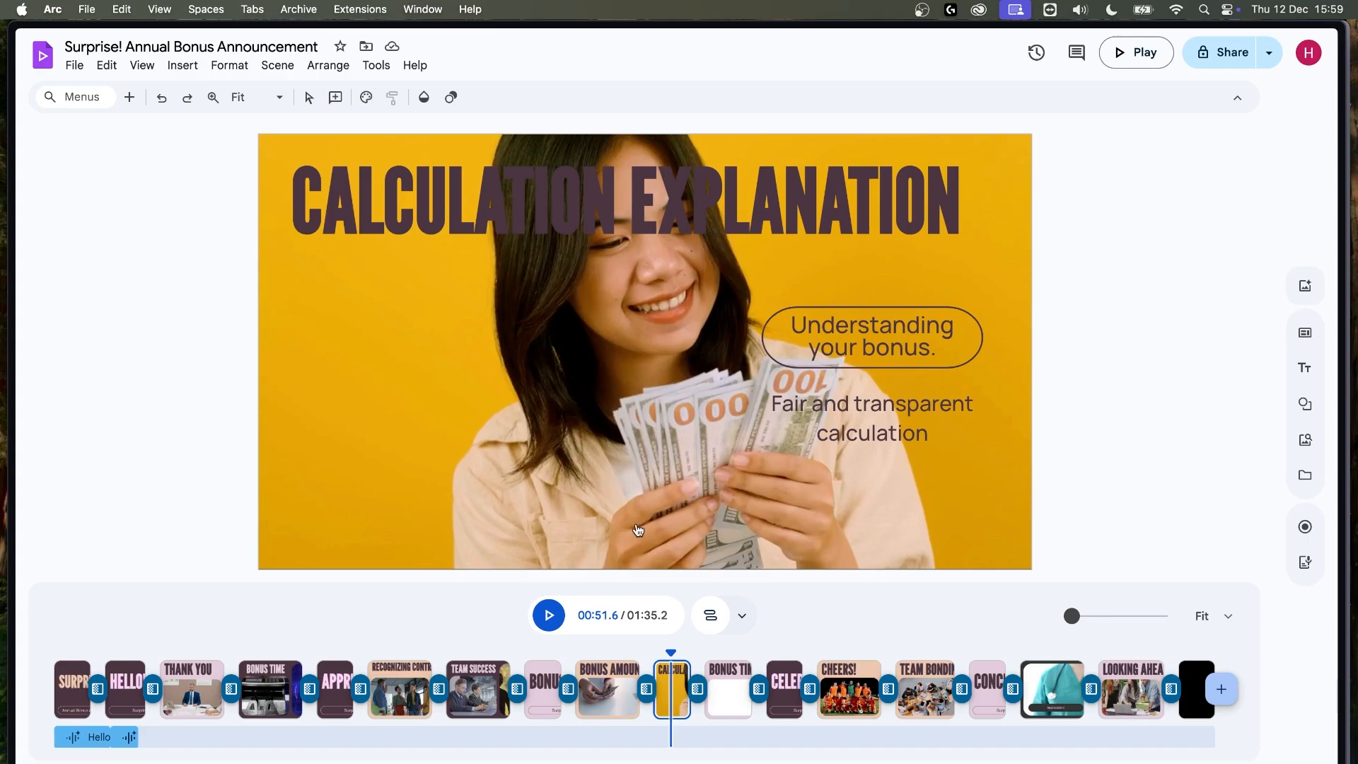
pyautogui.rightClick(666, 681)
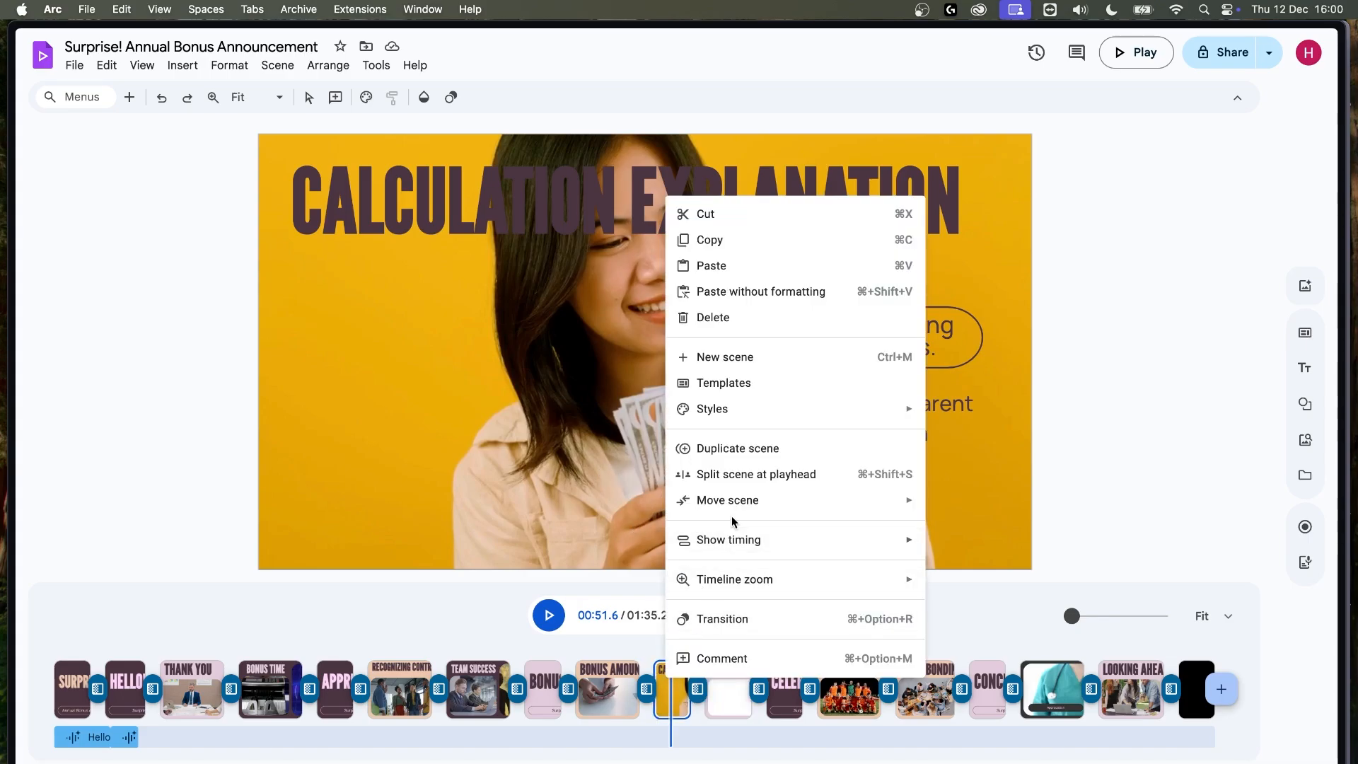
pyautogui.moveTo(736, 501)
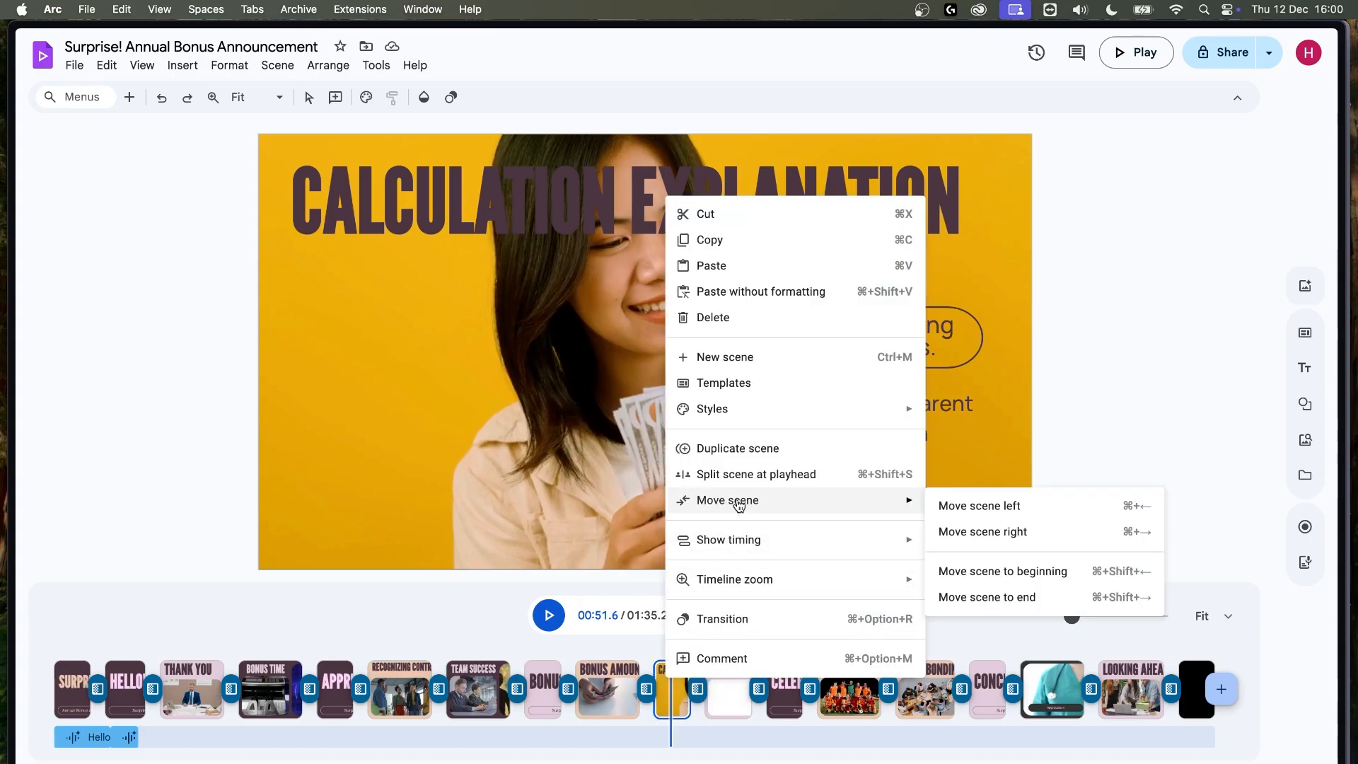
pyautogui.click(509, 502)
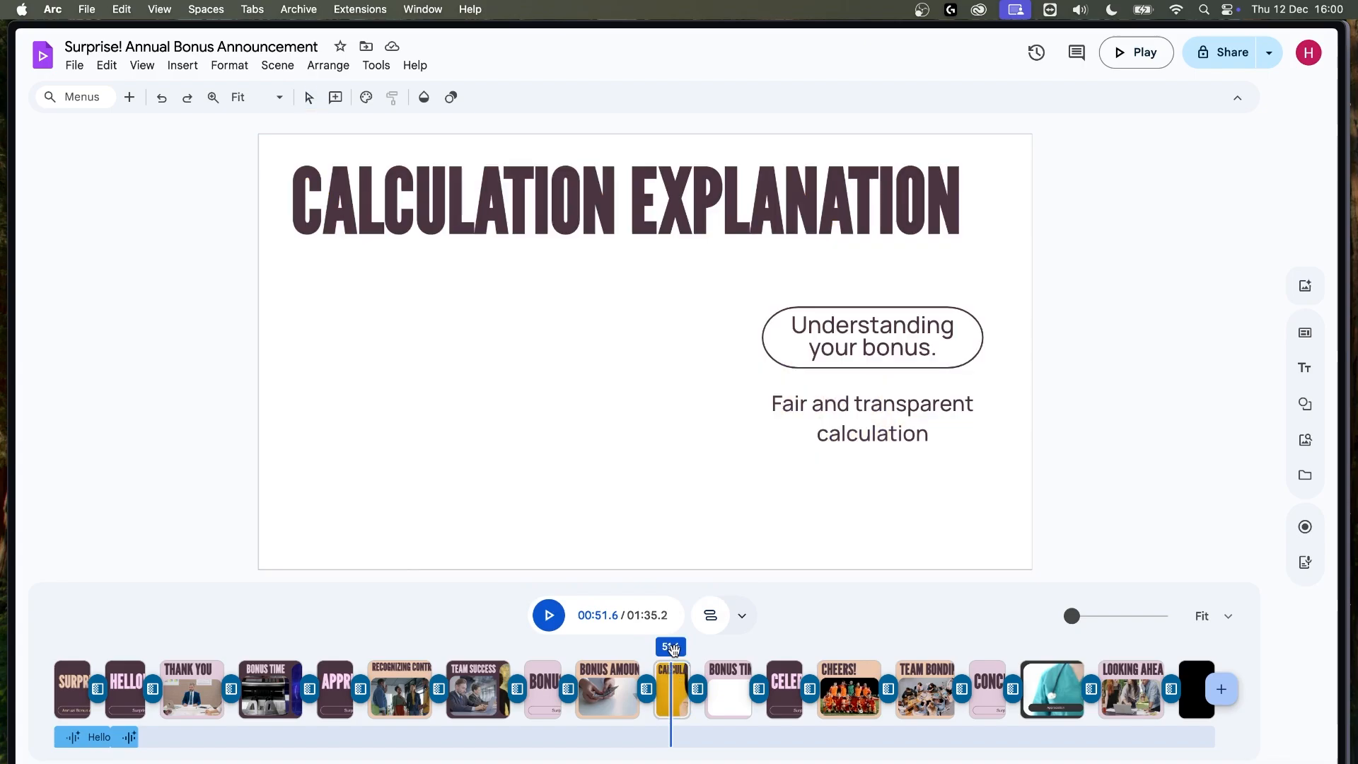
# - Play the video from the Team Success scene through to the Bonus Timeline scene and pause it
pyautogui.moveTo(672, 649); pyautogui.dragTo(497, 650)
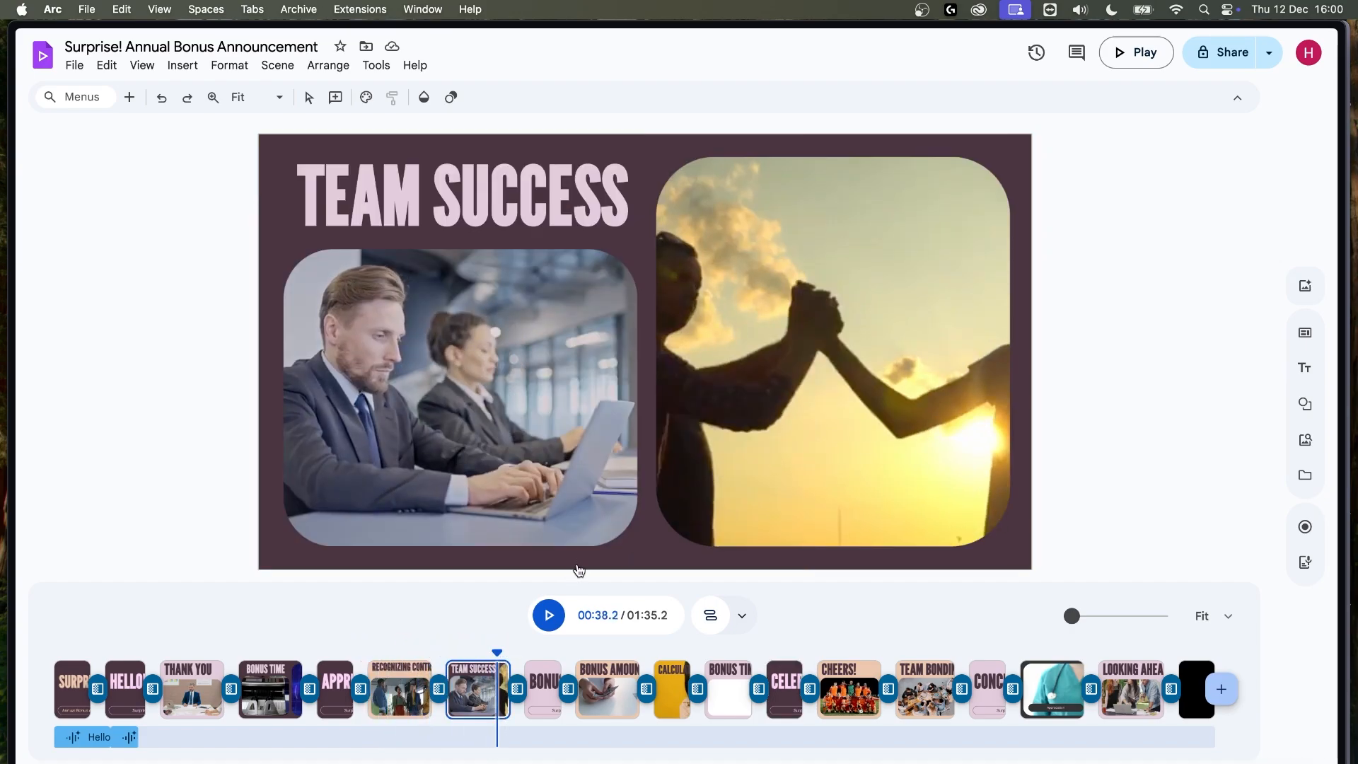
pyautogui.press('space')
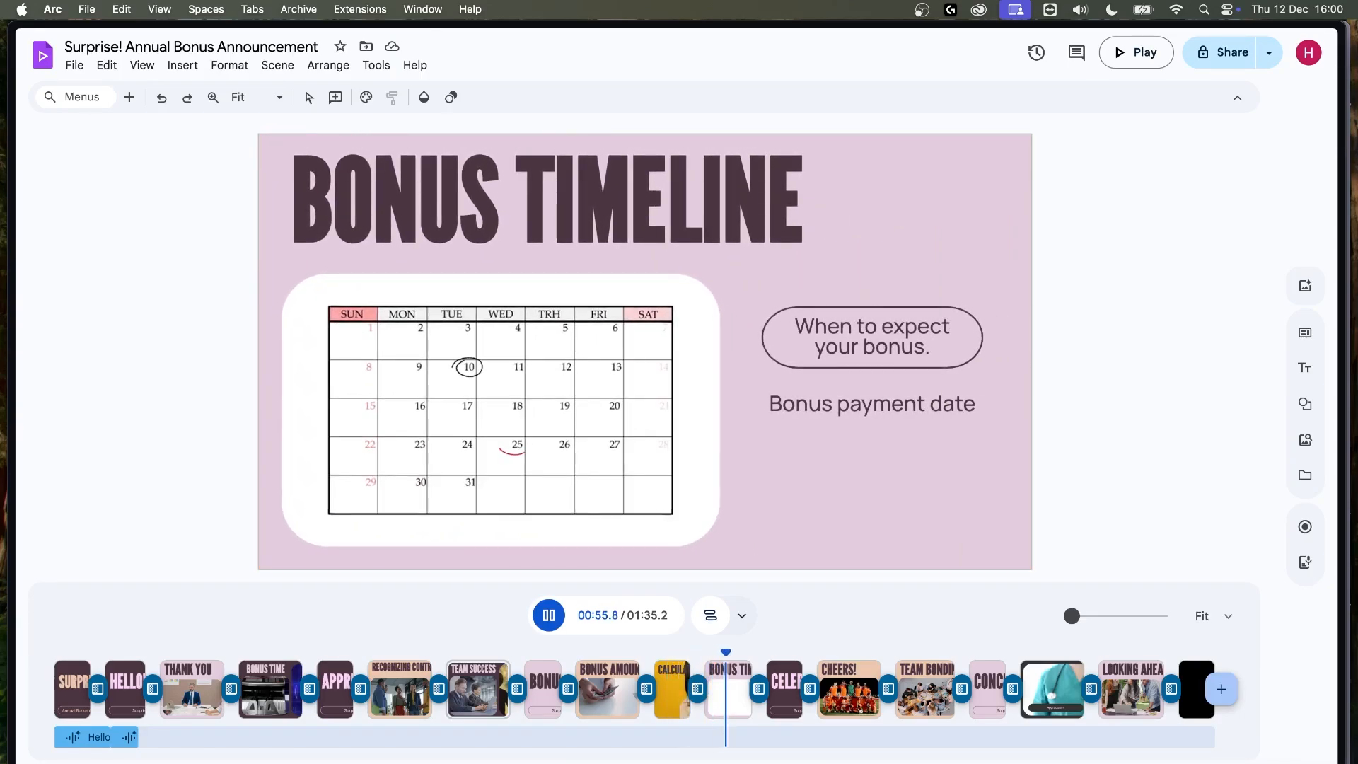
pyautogui.press('space')
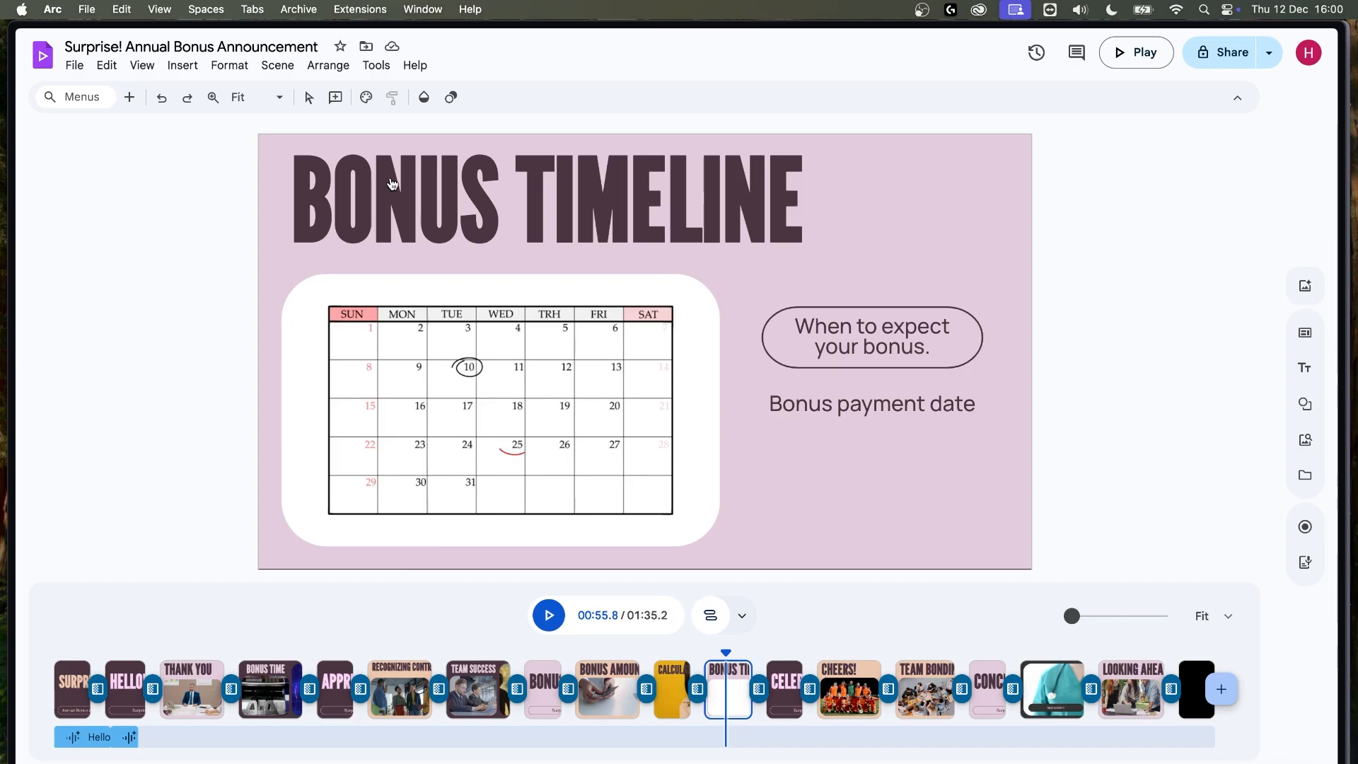
# - Inspect the transition between Calculation Explanation and Bonus Timeline, and check the timeline's zoom and timing display options
pyautogui.click(693, 695)
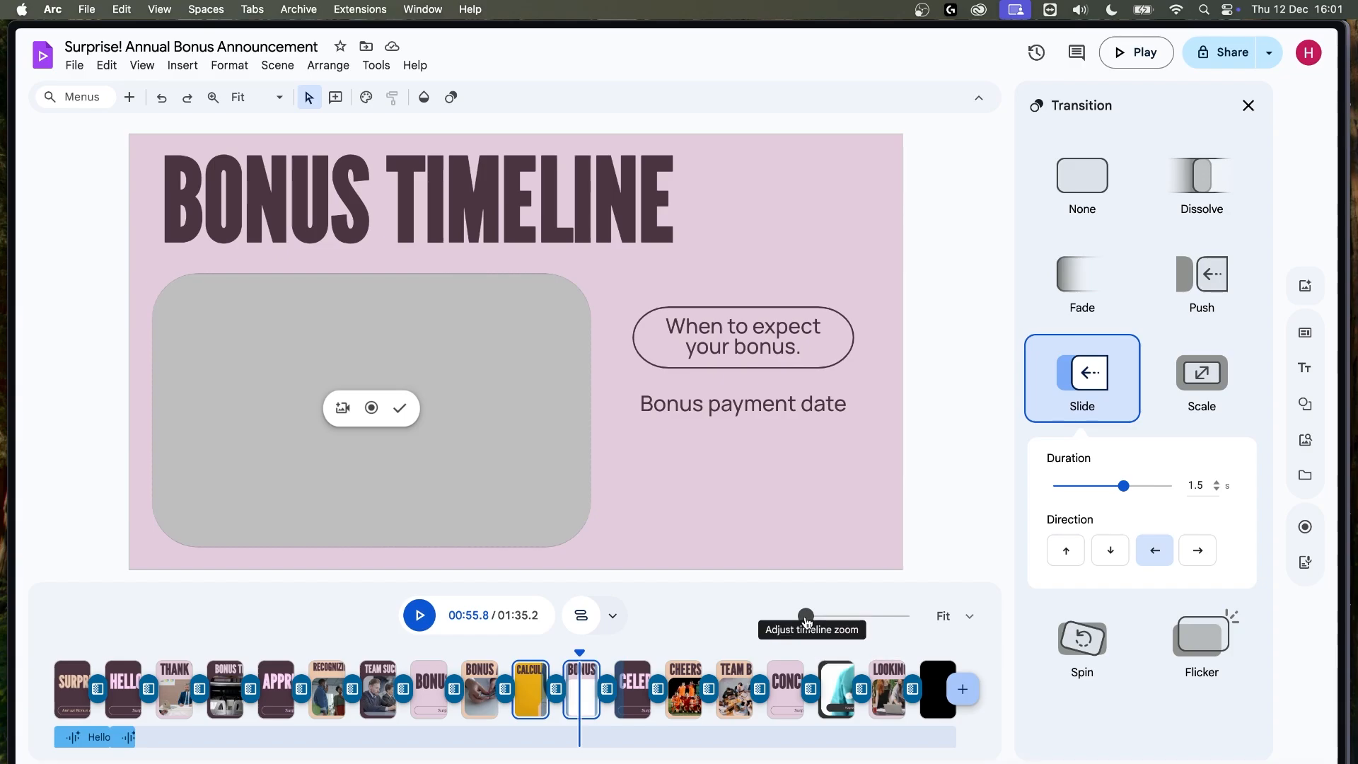
pyautogui.moveTo(807, 621)
pyautogui.mouseDown()
pyautogui.moveTo(858, 615)
pyautogui.moveTo(805, 616)
pyautogui.mouseUp()
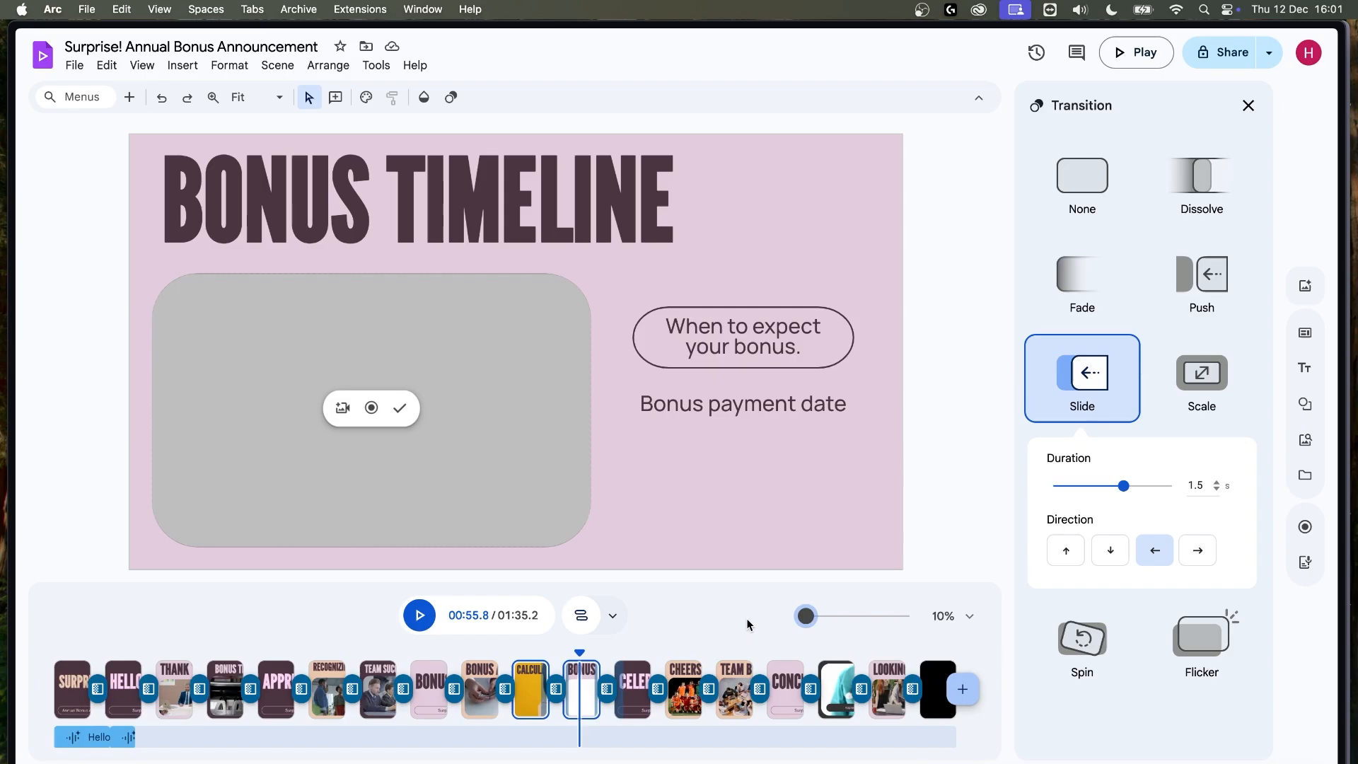
pyautogui.click(612, 616)
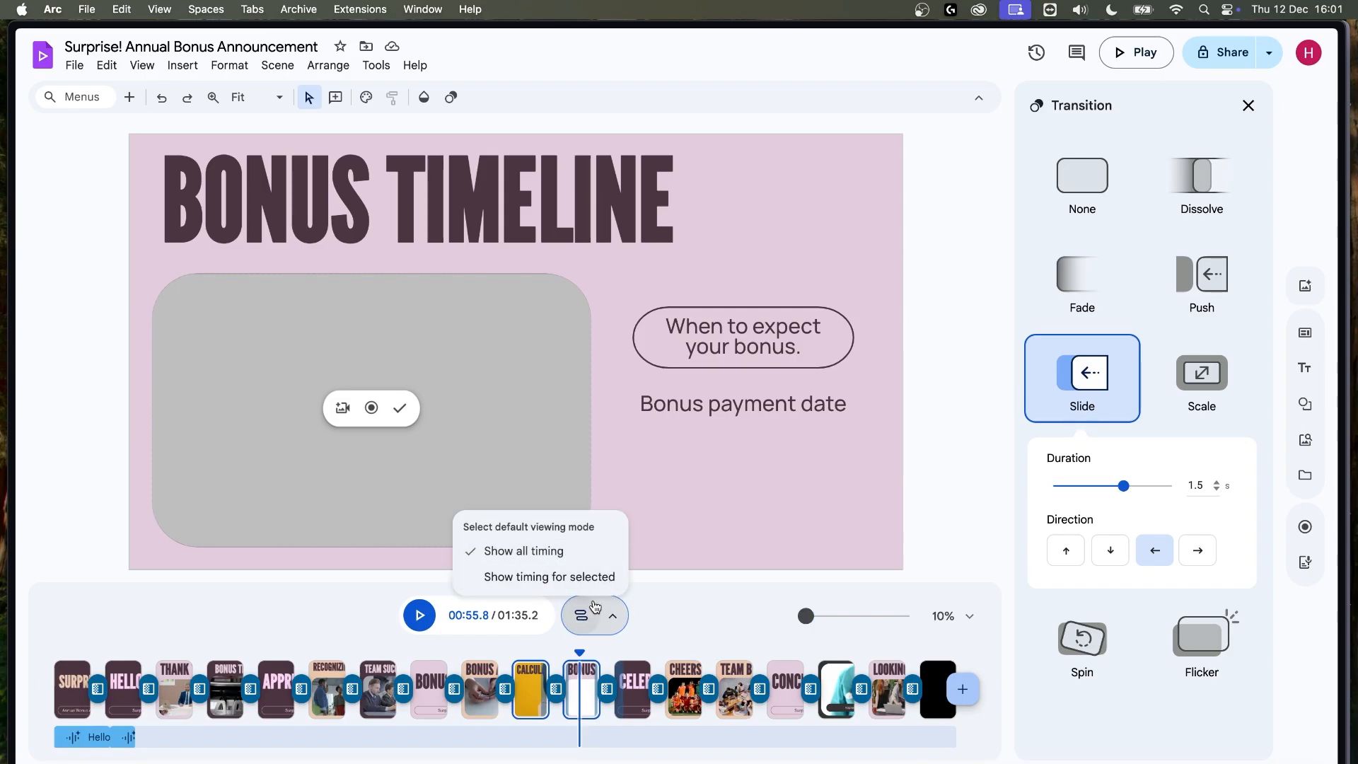
pyautogui.click(686, 600)
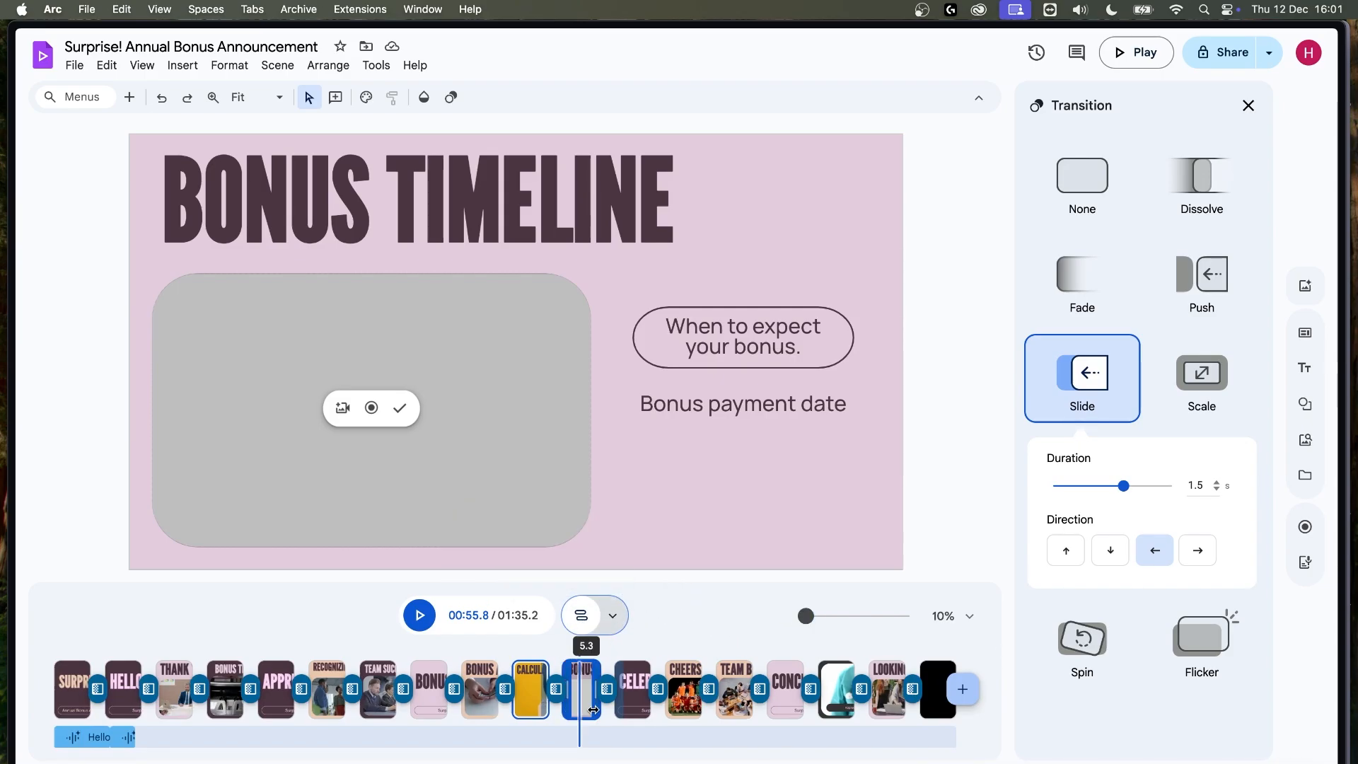
# - Add a new blank scene directly after the Bonus Timeline scene
pyautogui.click(963, 689)
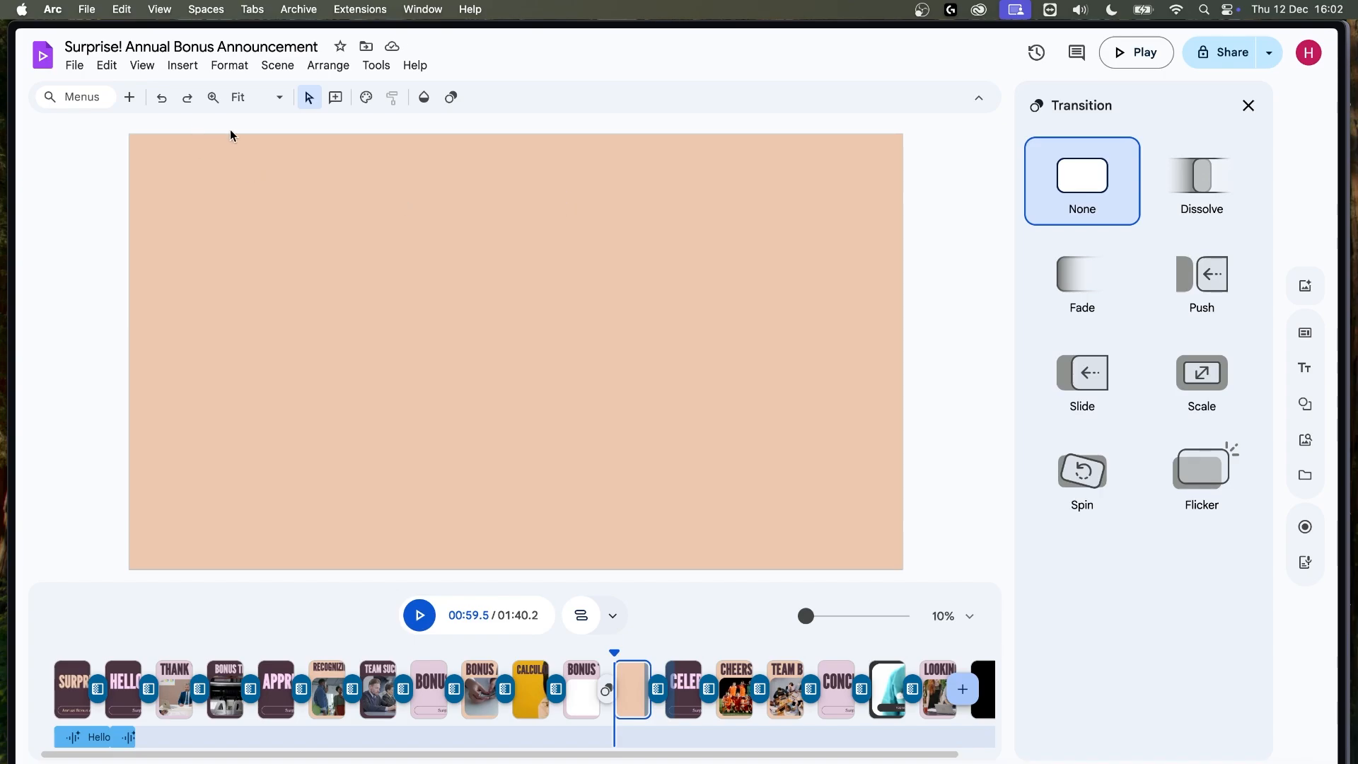
# - Look over the commands for inserting content, editing scenes, using tools and displaying closed captions
pyautogui.click(182, 67)
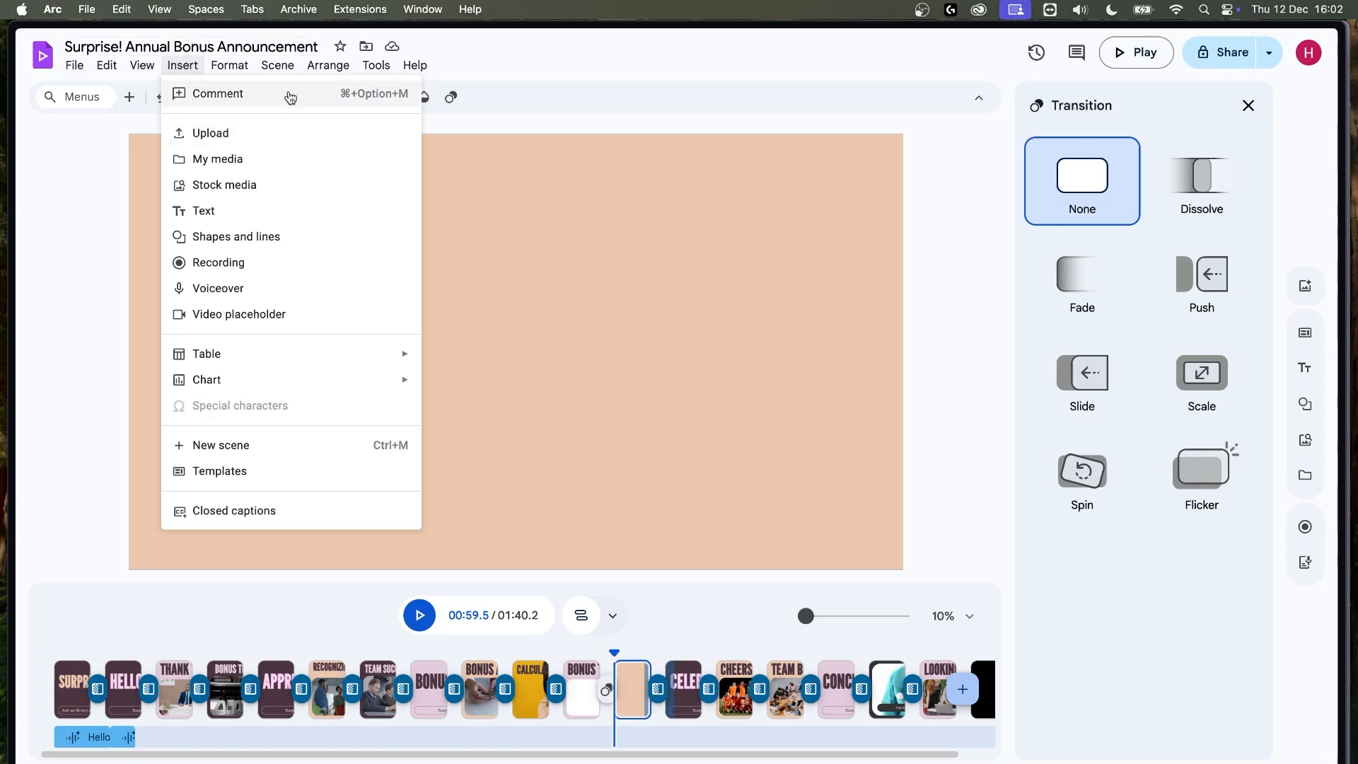
pyautogui.click(285, 67)
pyautogui.click(283, 67)
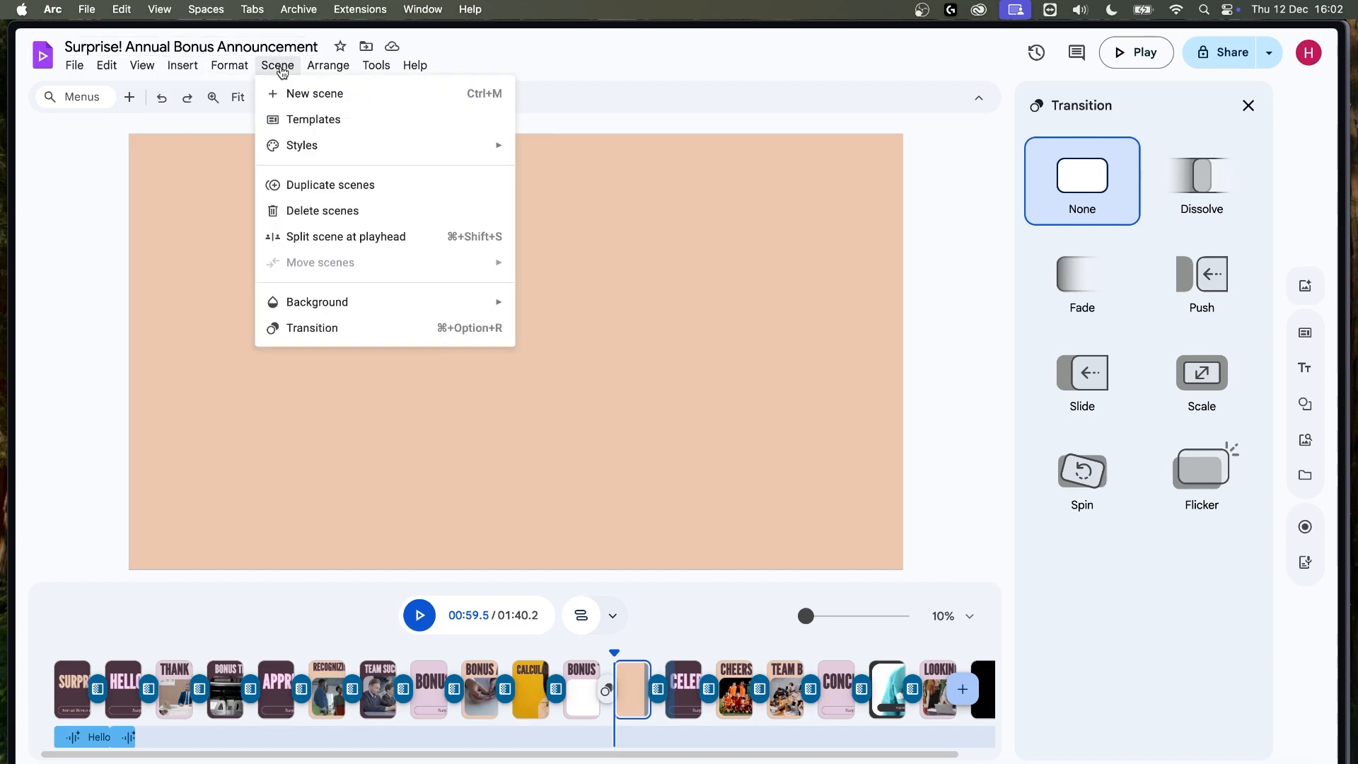
pyautogui.moveTo(367, 66)
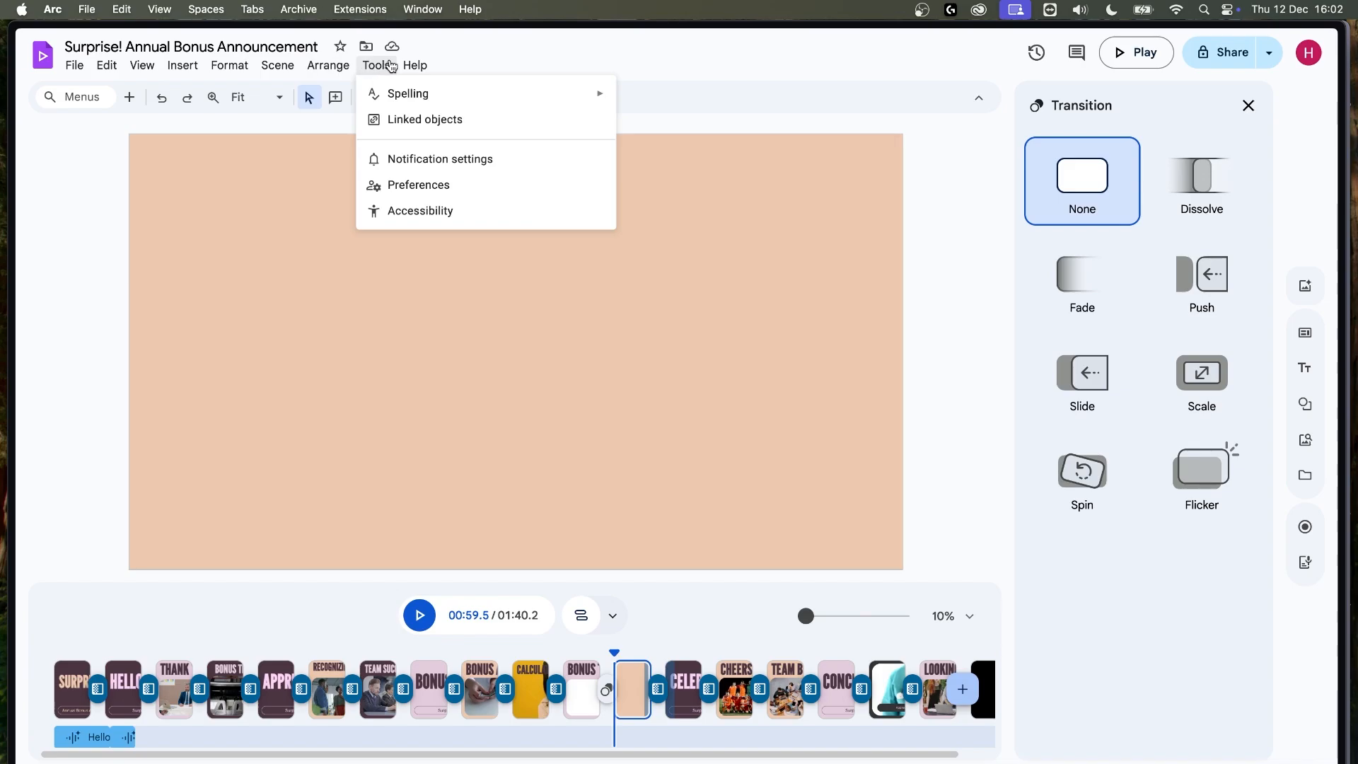
pyautogui.moveTo(118, 79)
pyautogui.moveTo(183, 80)
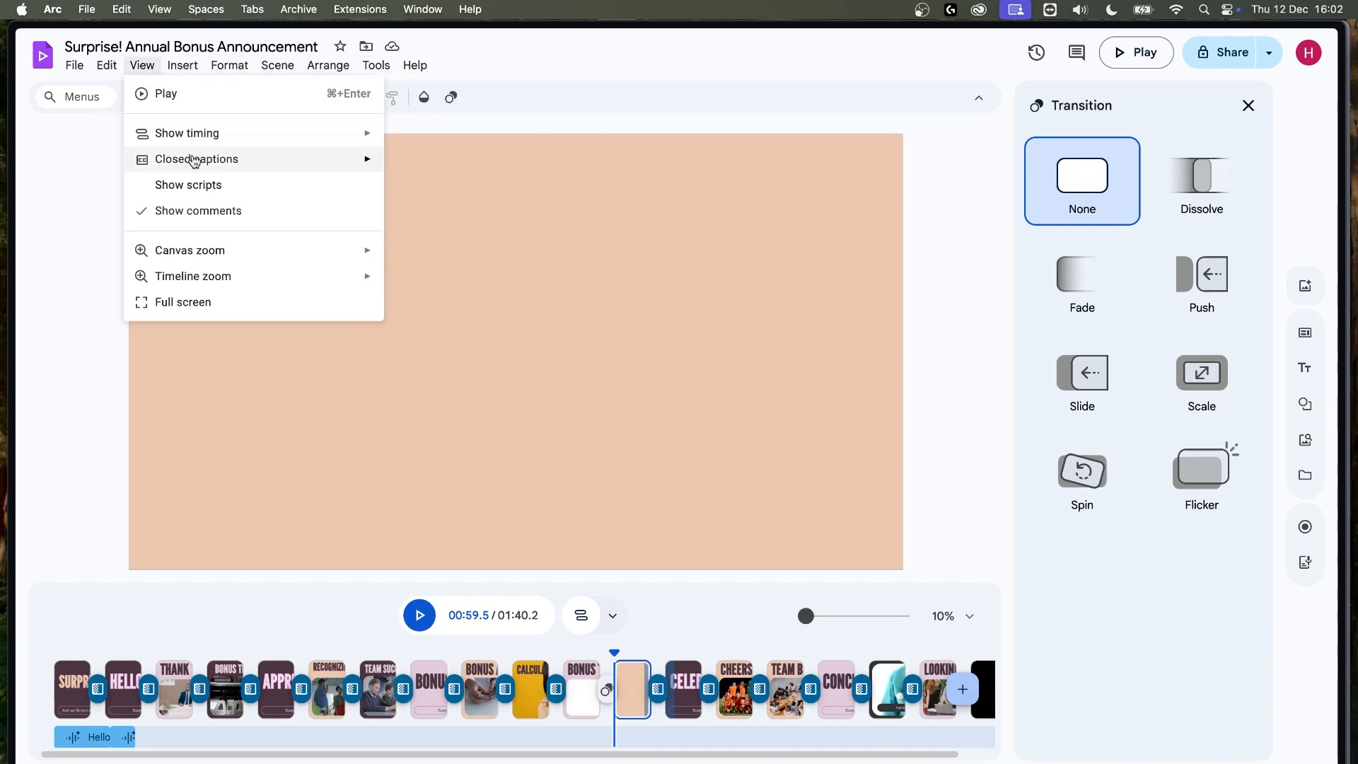
pyautogui.moveTo(192, 160)
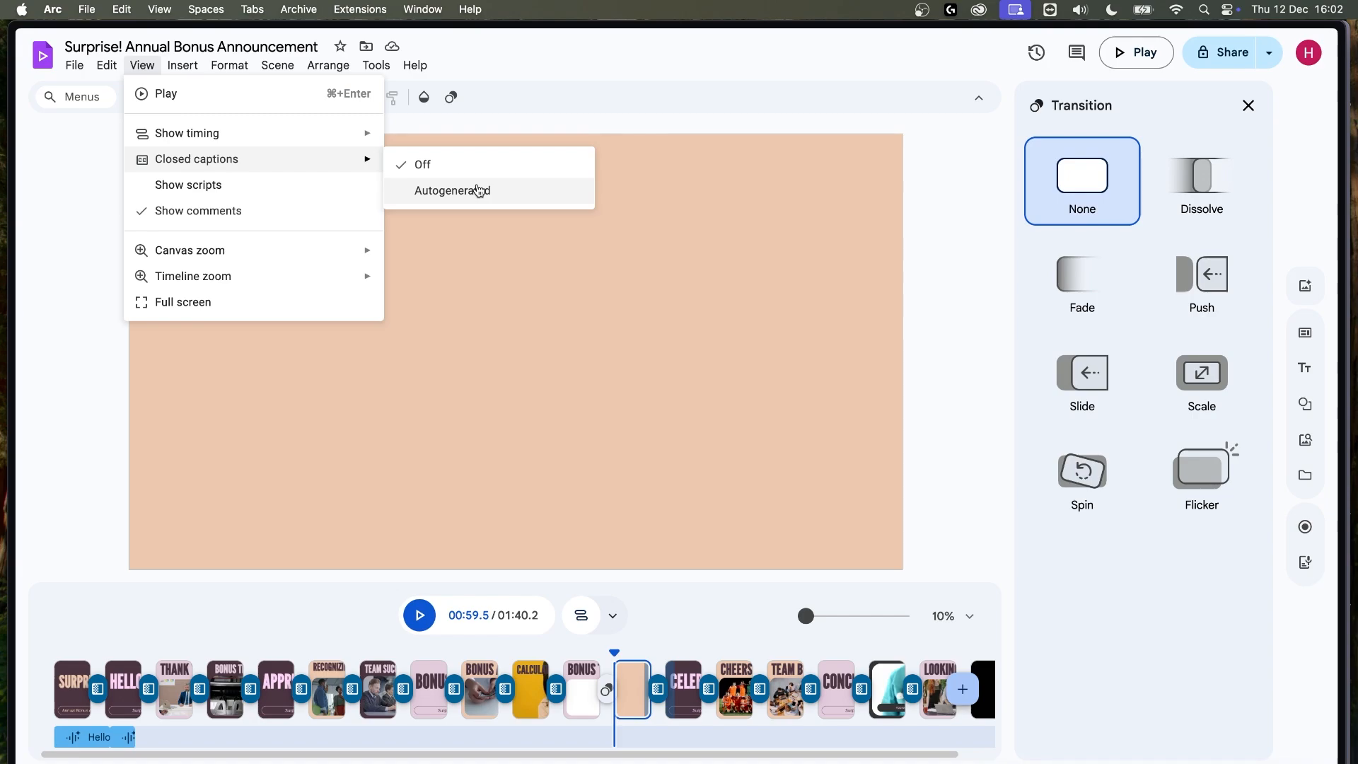
# - Show the scripts for the blank scene and look over the view options again
pyautogui.click(297, 196)
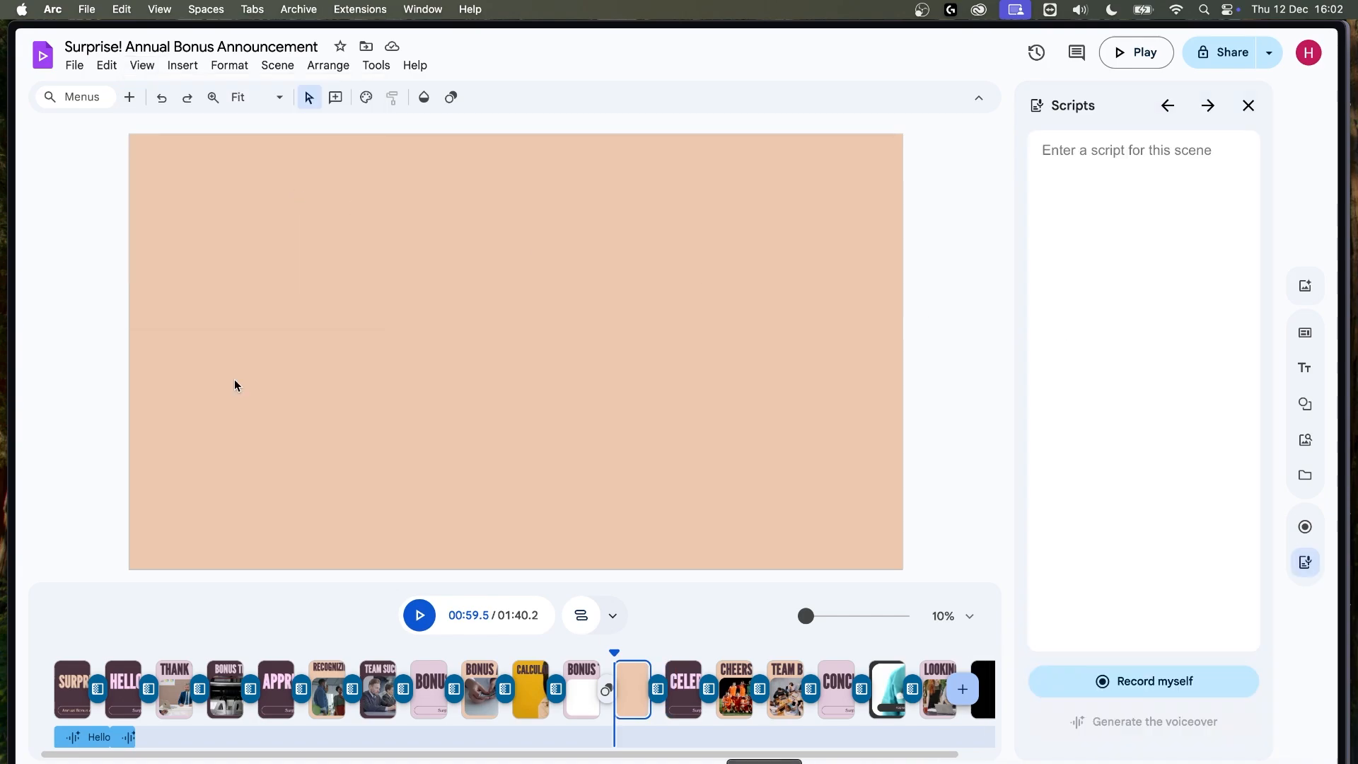
pyautogui.click(106, 66)
pyautogui.moveTo(140, 69)
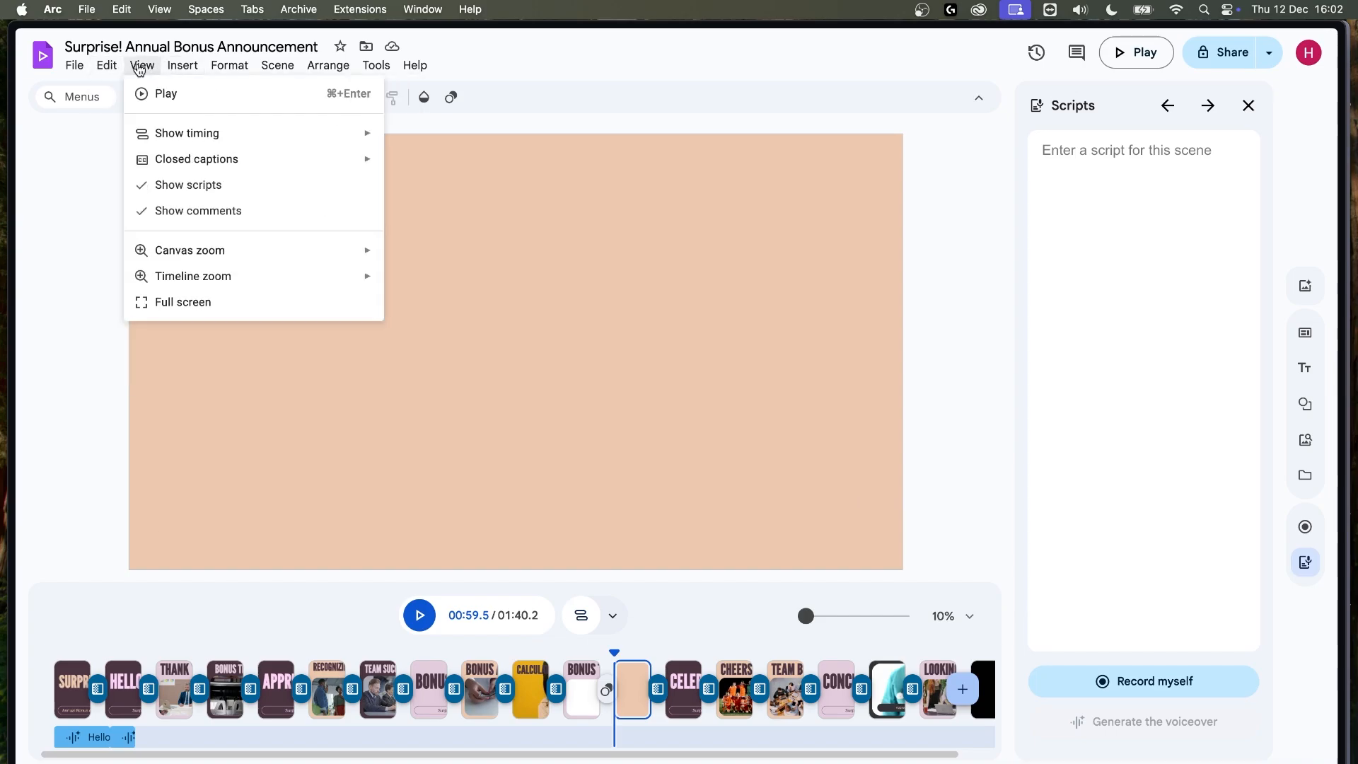
# - Look through the Celebration, Cheers, Team Bonding and Conclusion scenes, ending with the Conclusion scene's title selected
pyautogui.click(678, 689)
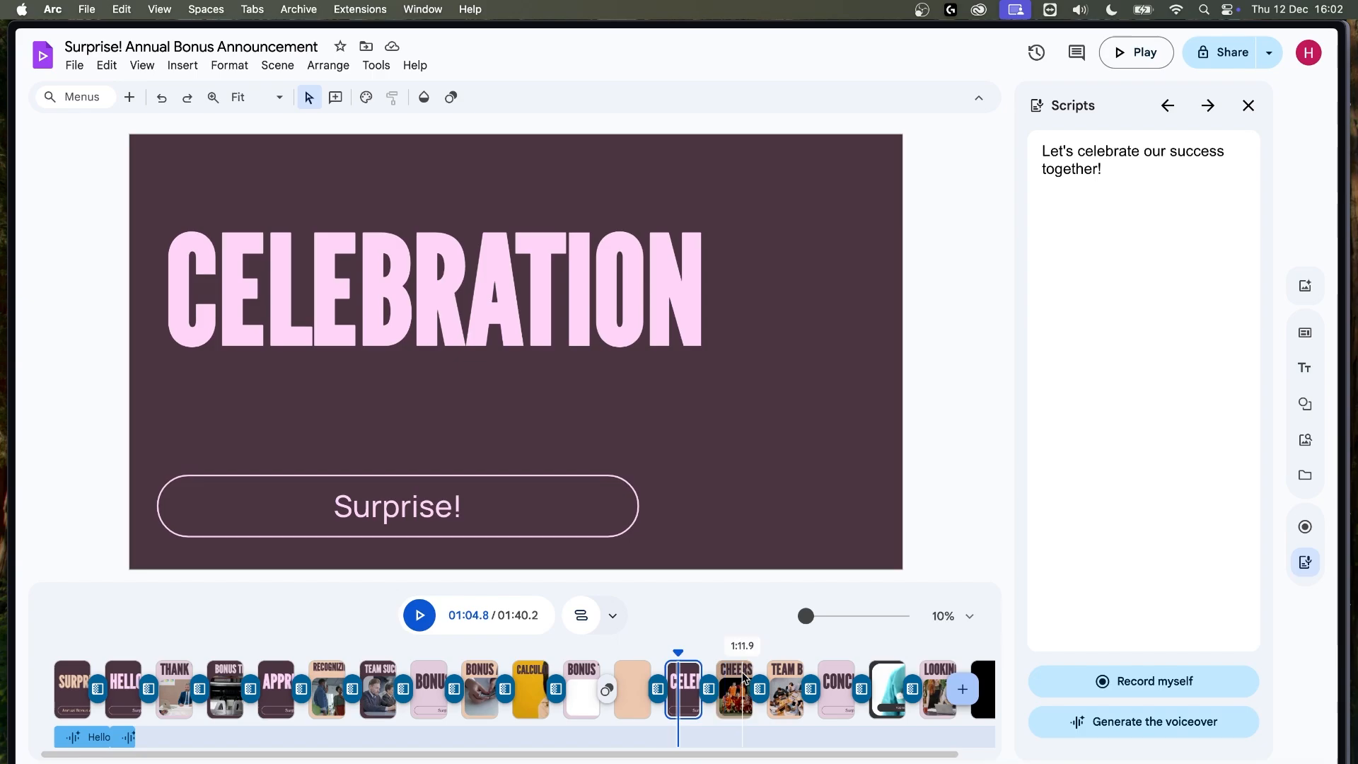
pyautogui.click(751, 675)
pyautogui.click(801, 677)
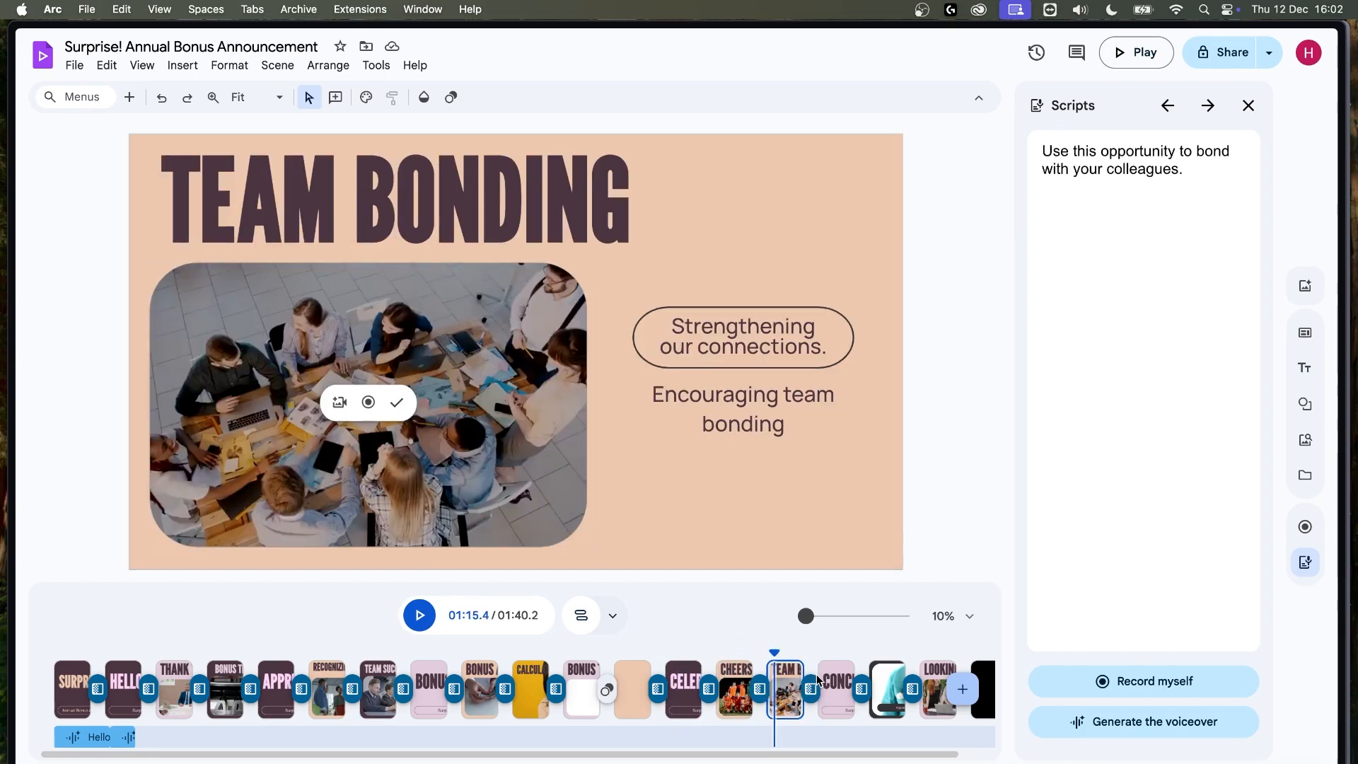
pyautogui.click(835, 680)
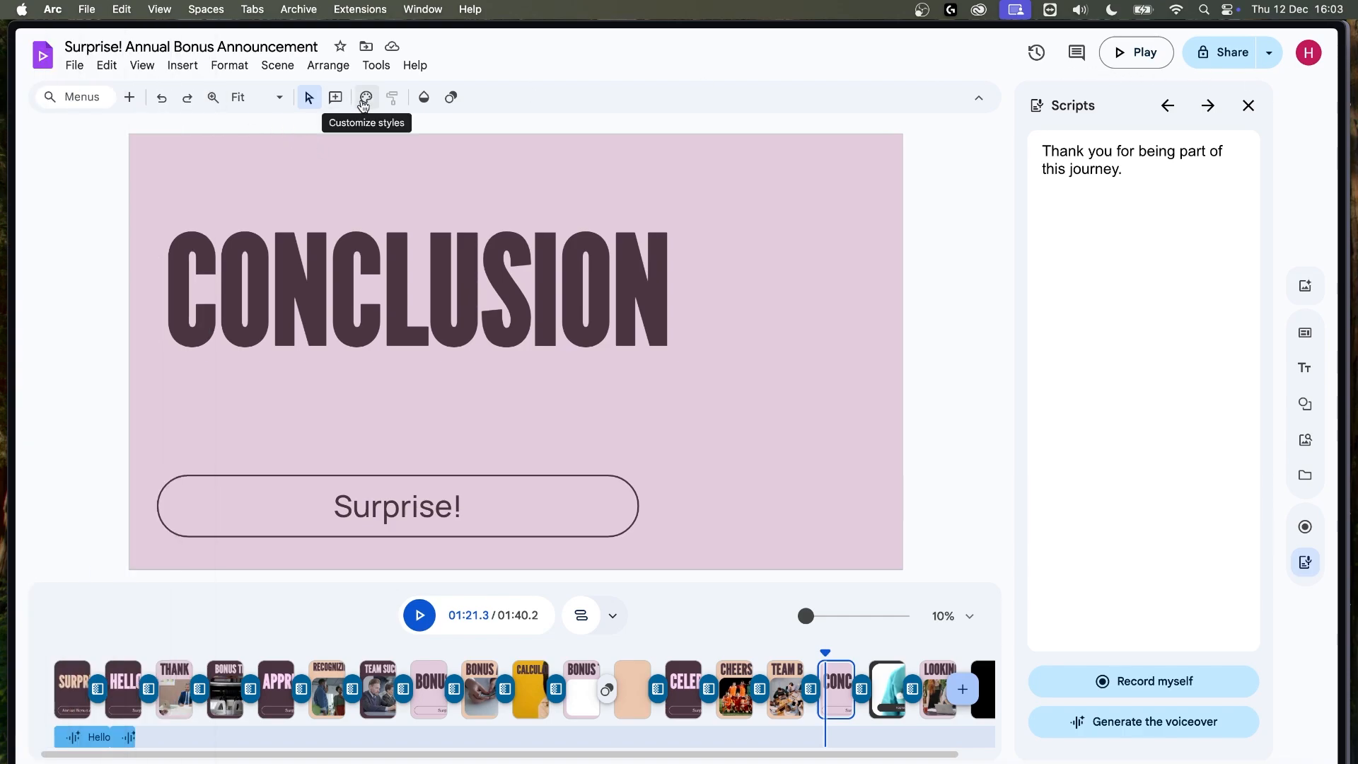
pyautogui.click(375, 187)
pyautogui.click(472, 140)
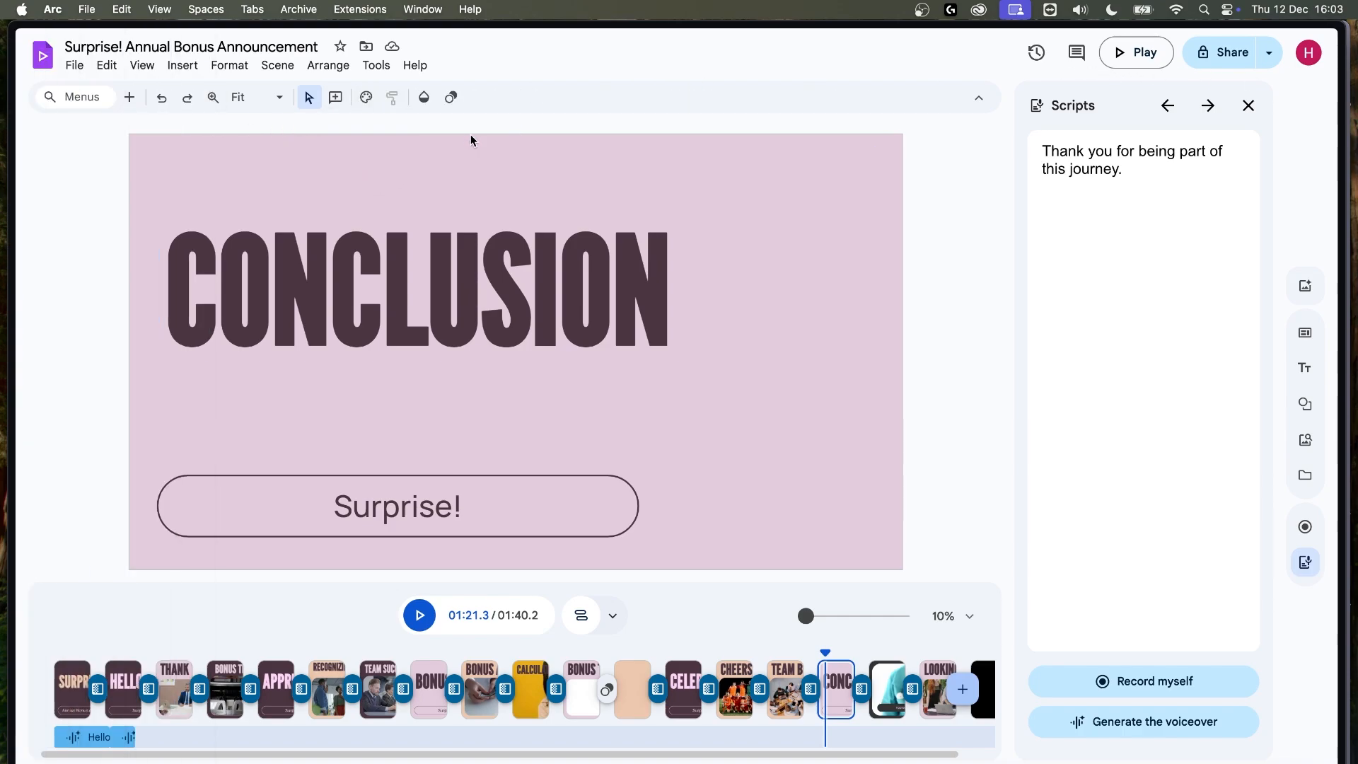
pyautogui.click(711, 375)
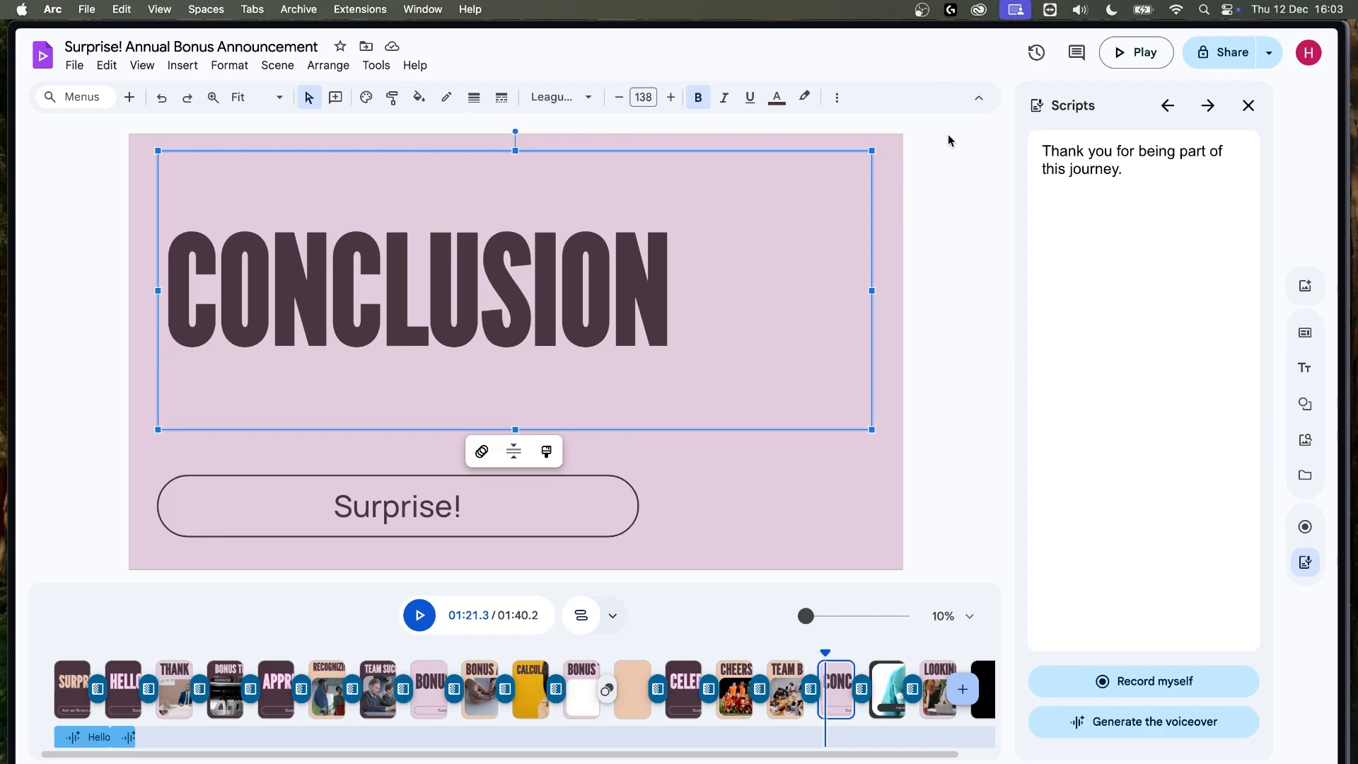
pyautogui.moveTo(798, 754); pyautogui.dragTo(721, 749)
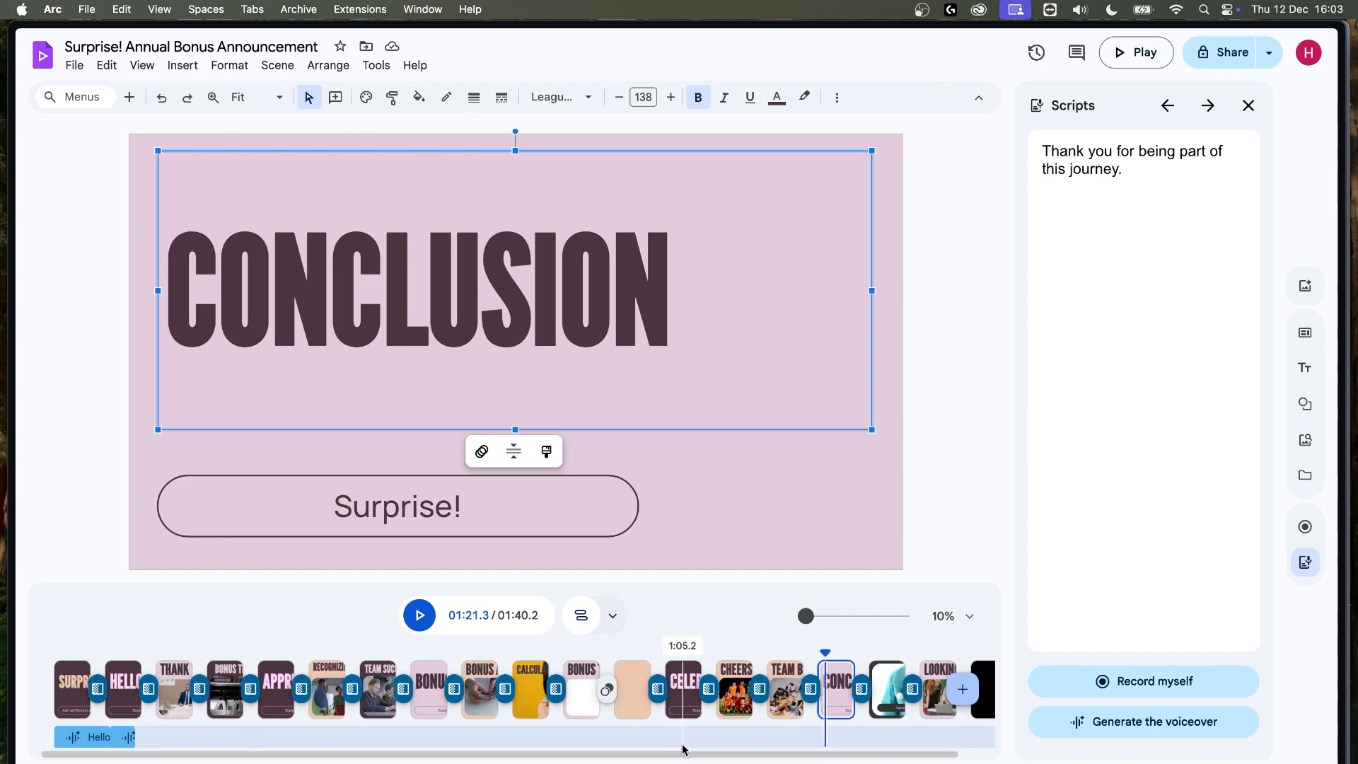
# - Open the stock media library and look over all its categories, from videos and stock images to sound effects, GIFs and web images
pyautogui.click(187, 66)
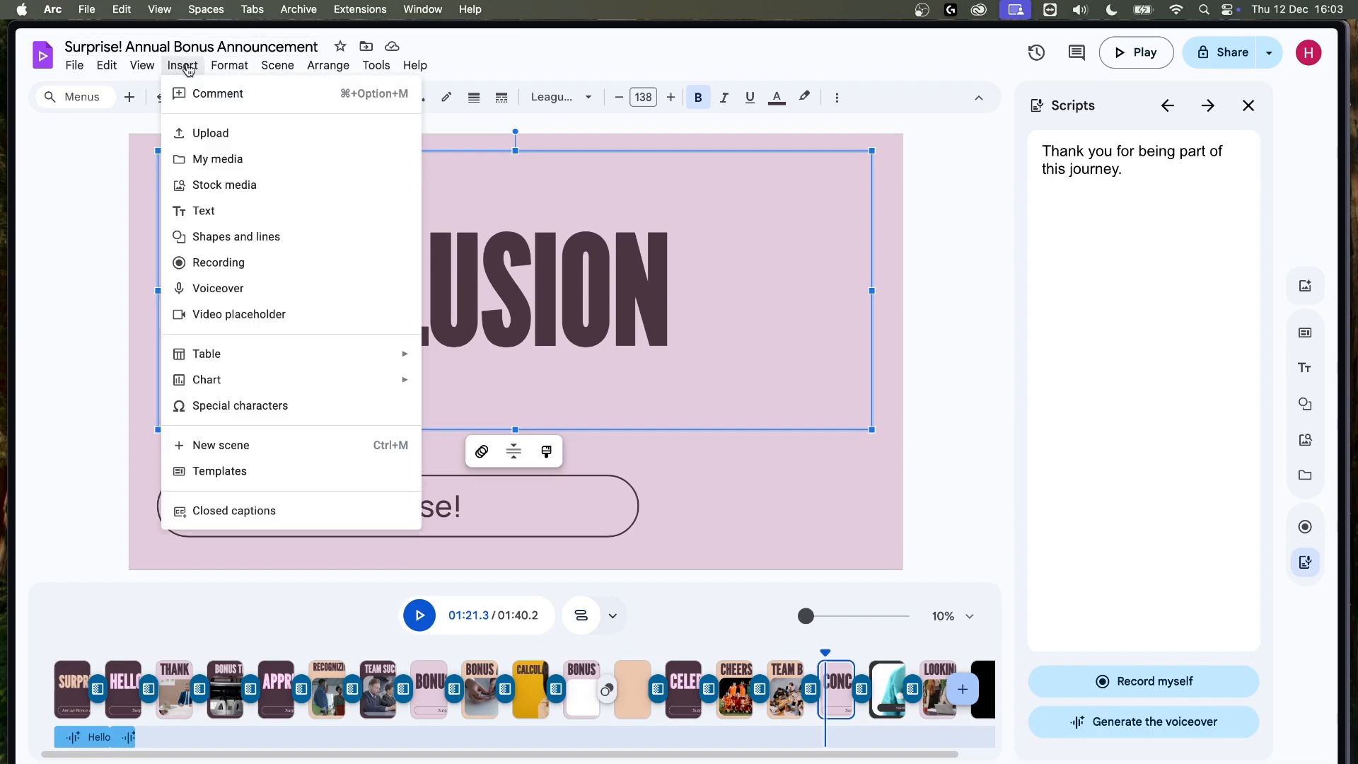
pyautogui.click(240, 192)
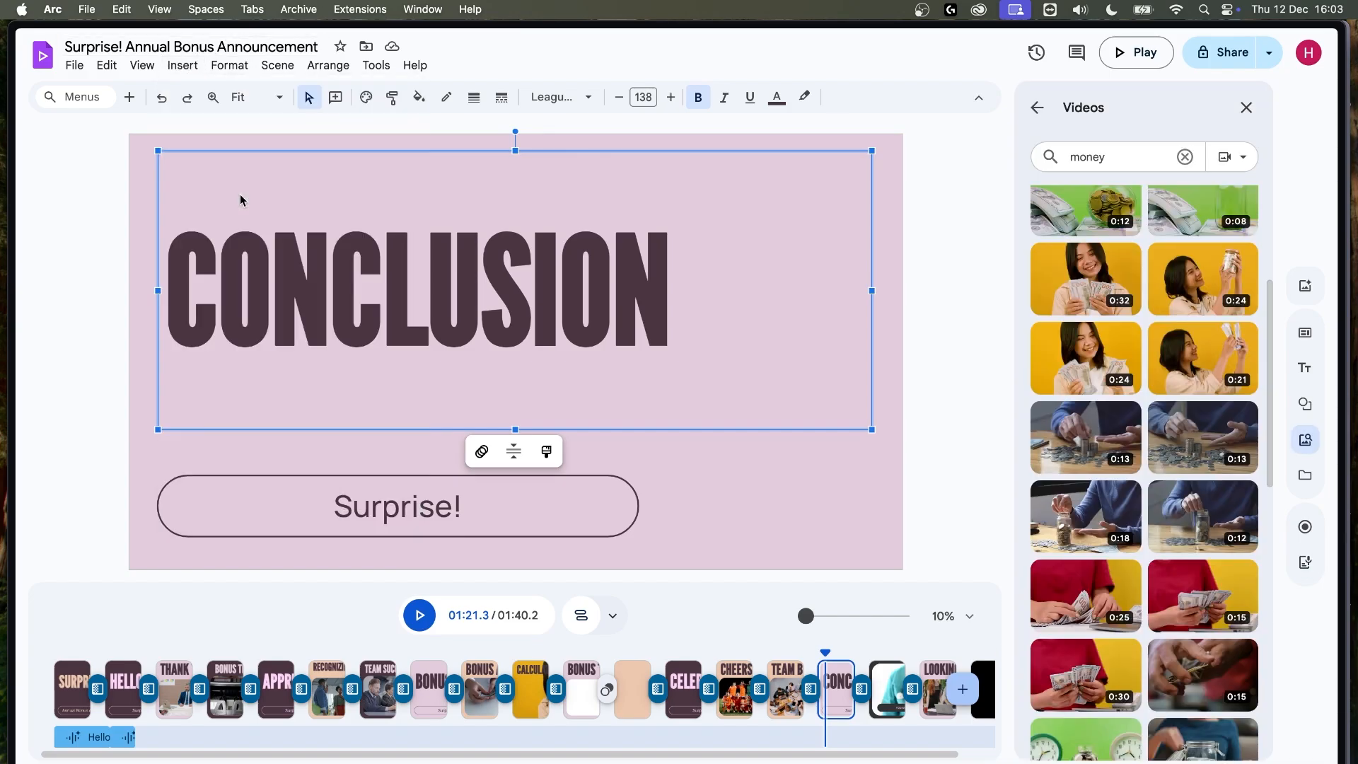
pyautogui.click(1037, 108)
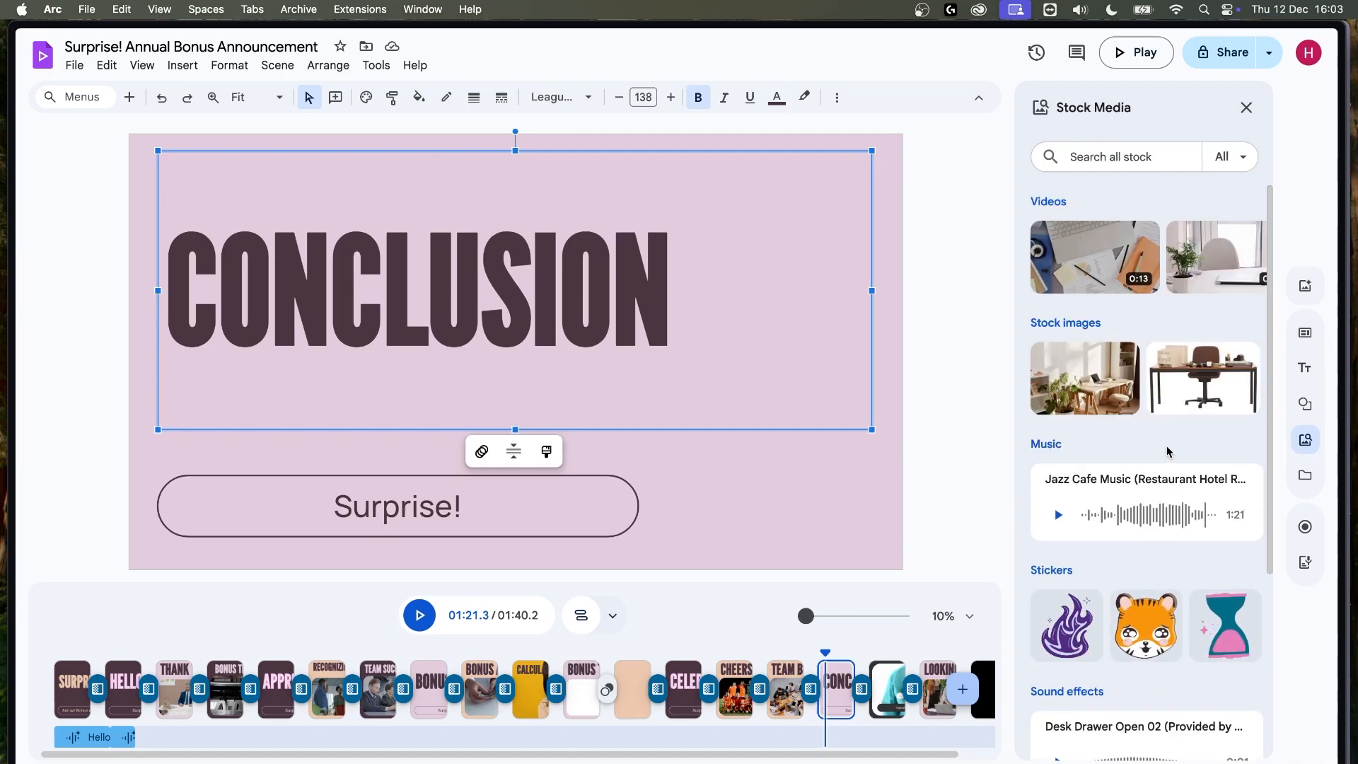
pyautogui.scroll(-3, 1170, 455)
pyautogui.scroll(-2, 1173, 454)
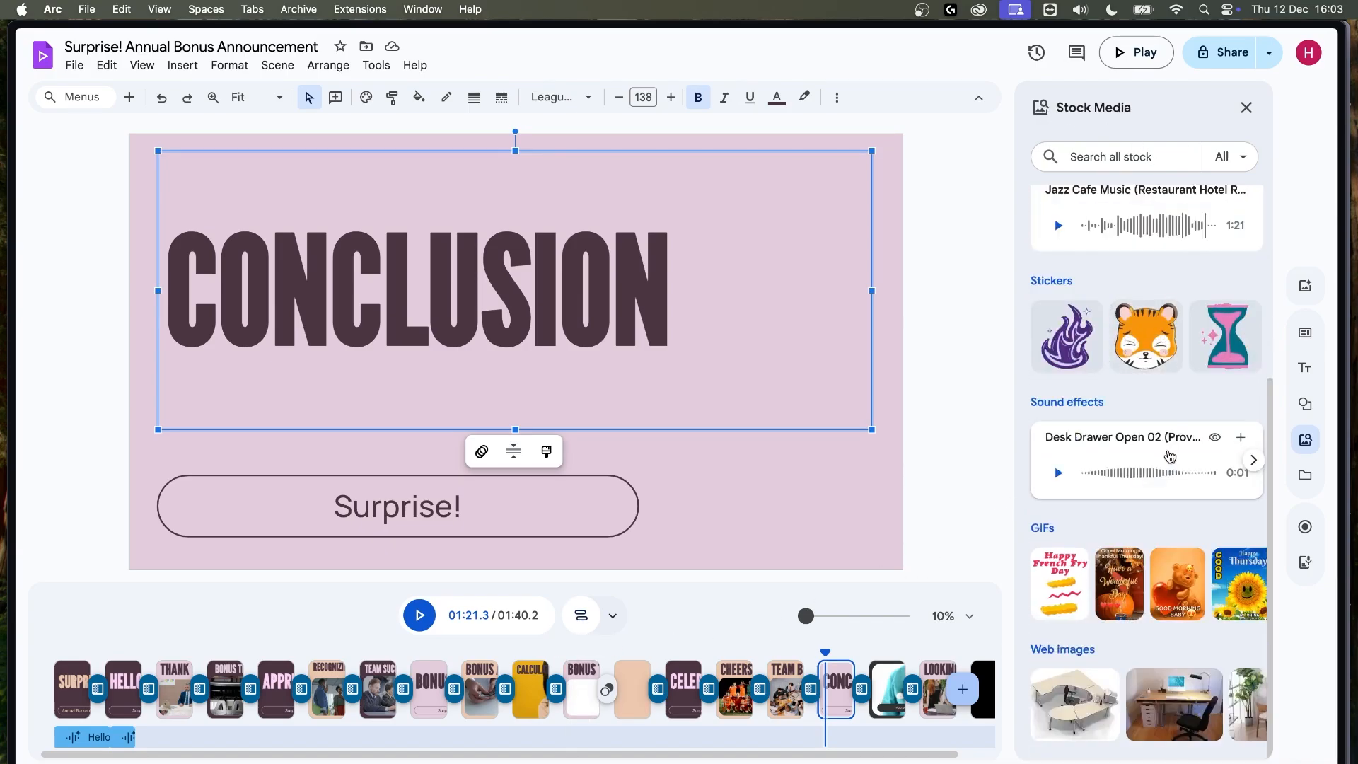
pyautogui.scroll(4, 1166, 453)
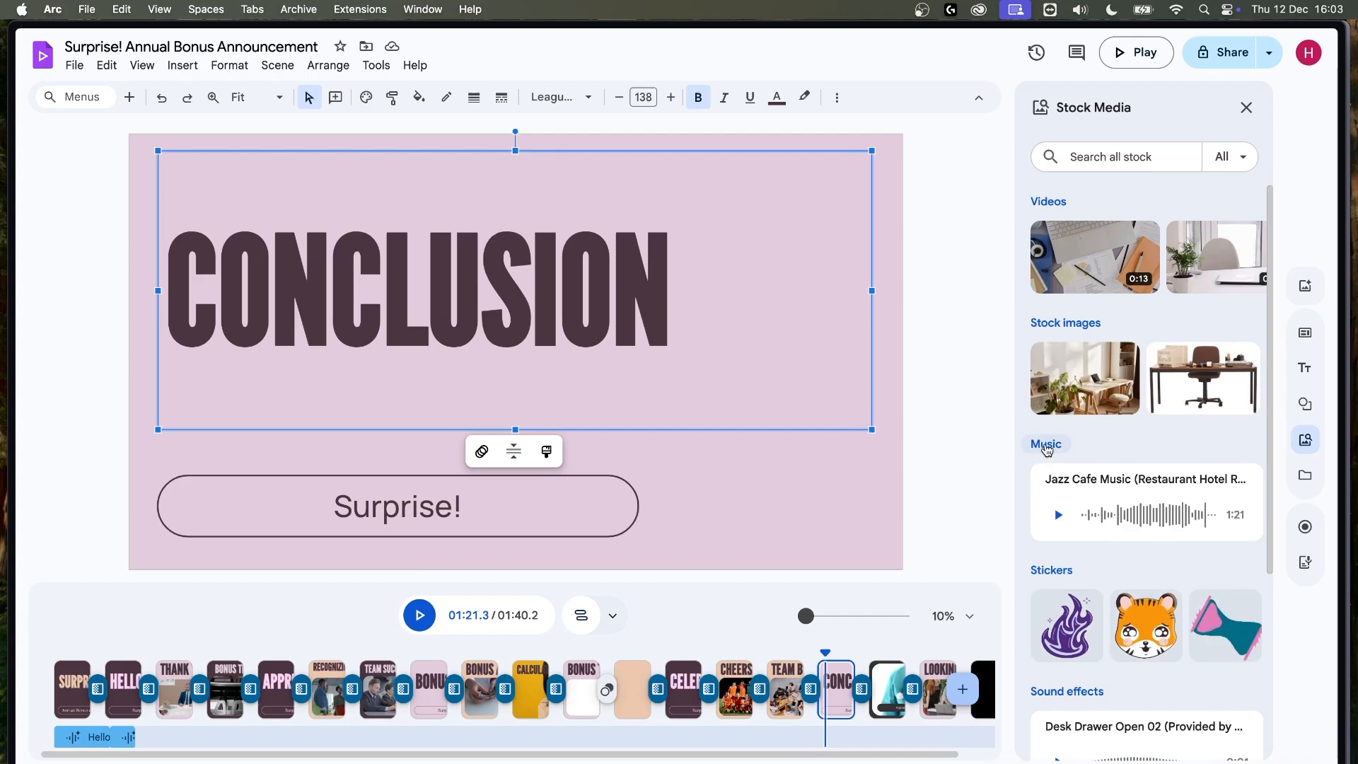
# - Browse the stock music tracks and briefly preview the "business corporation" track
pyautogui.click(1041, 445)
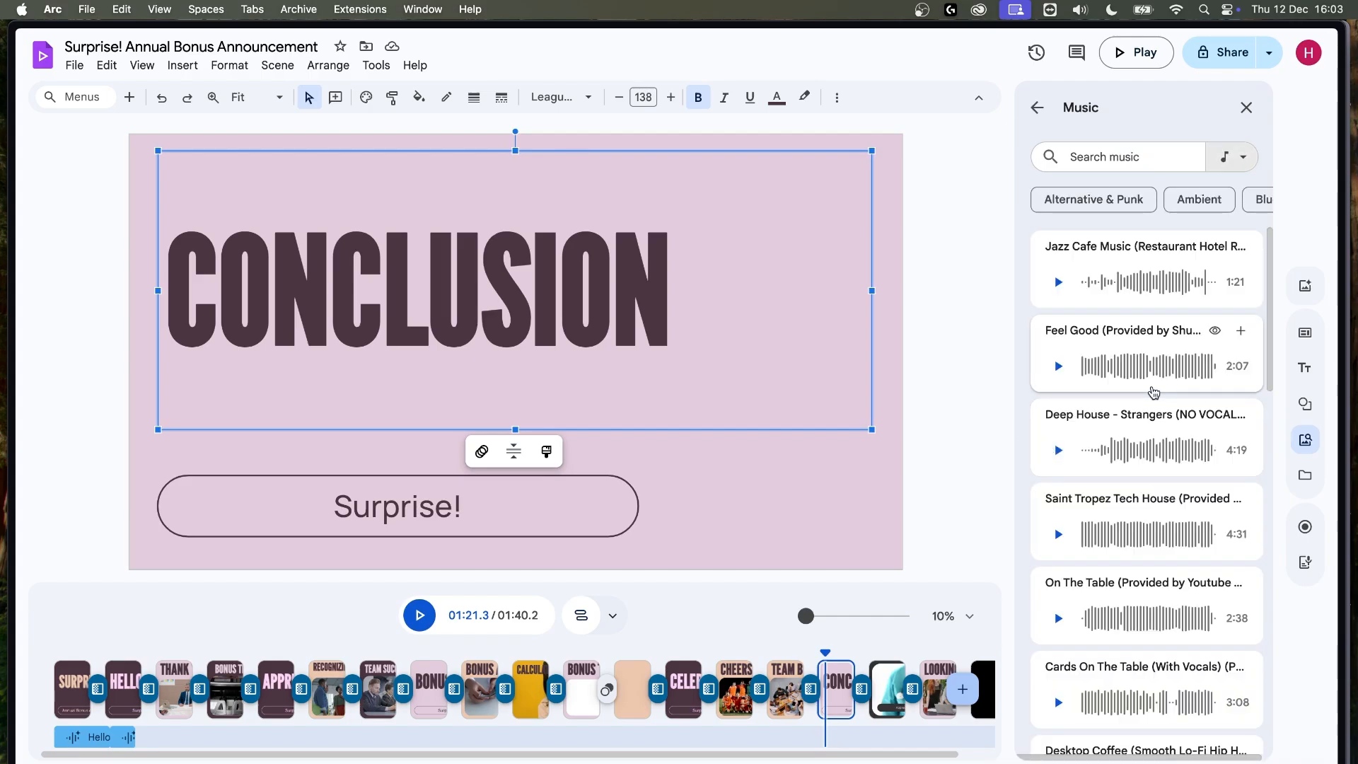
pyautogui.scroll(-15, 1153, 392)
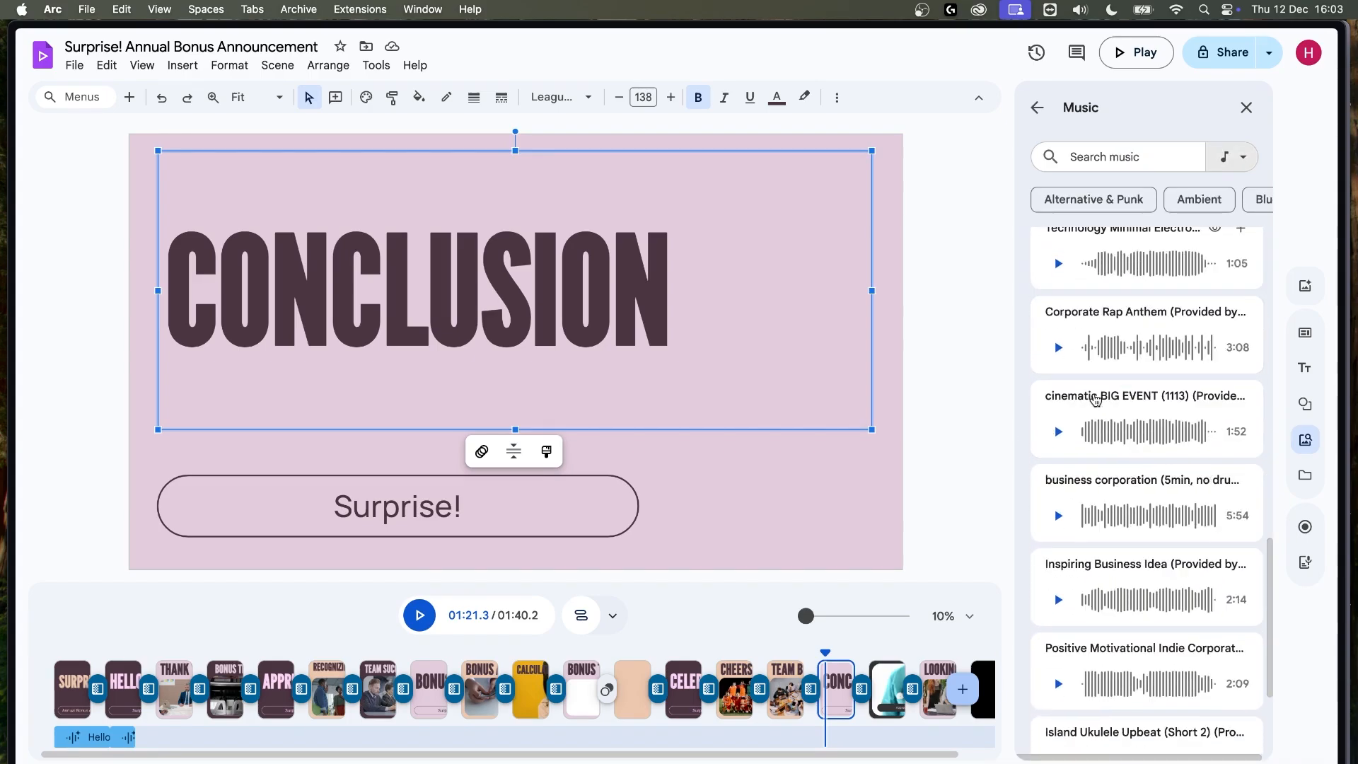
pyautogui.scroll(-3, 1095, 399)
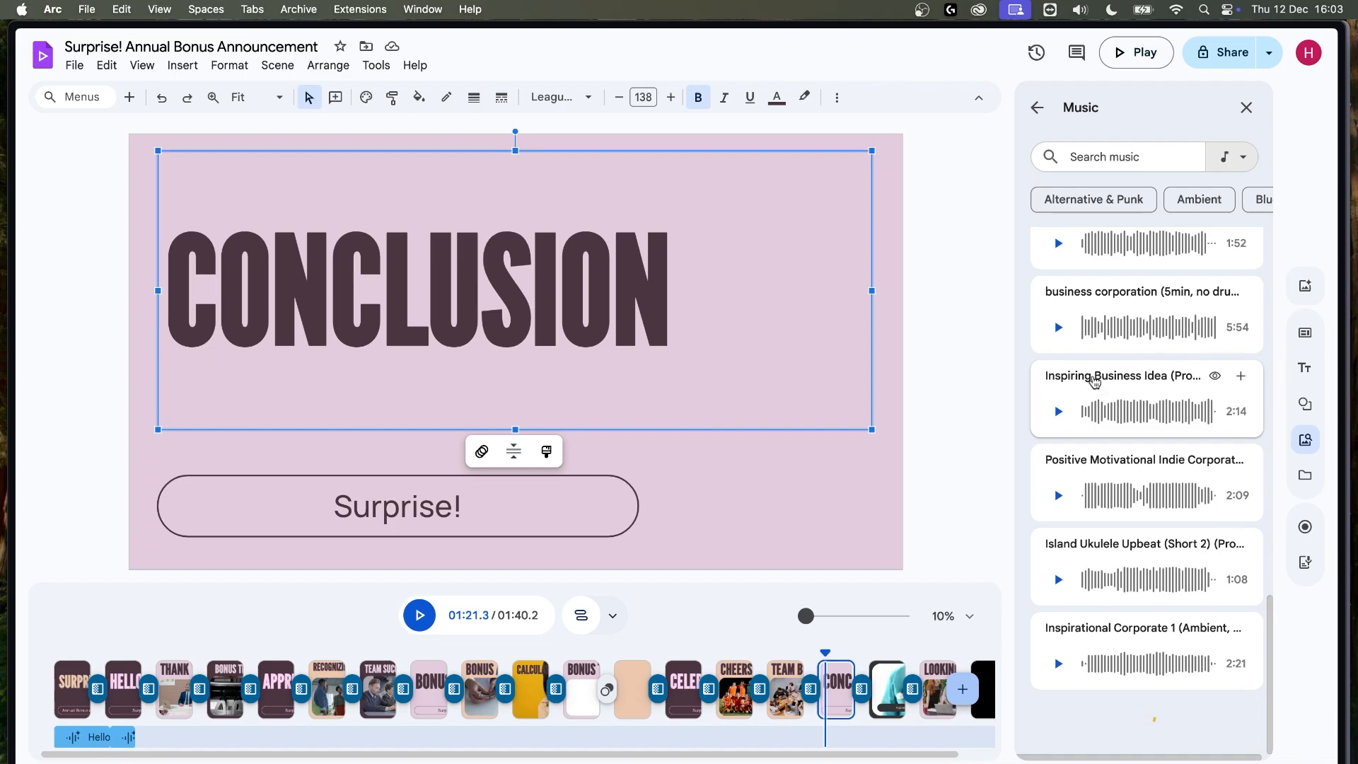
pyautogui.click(1058, 327)
pyautogui.click(1058, 327)
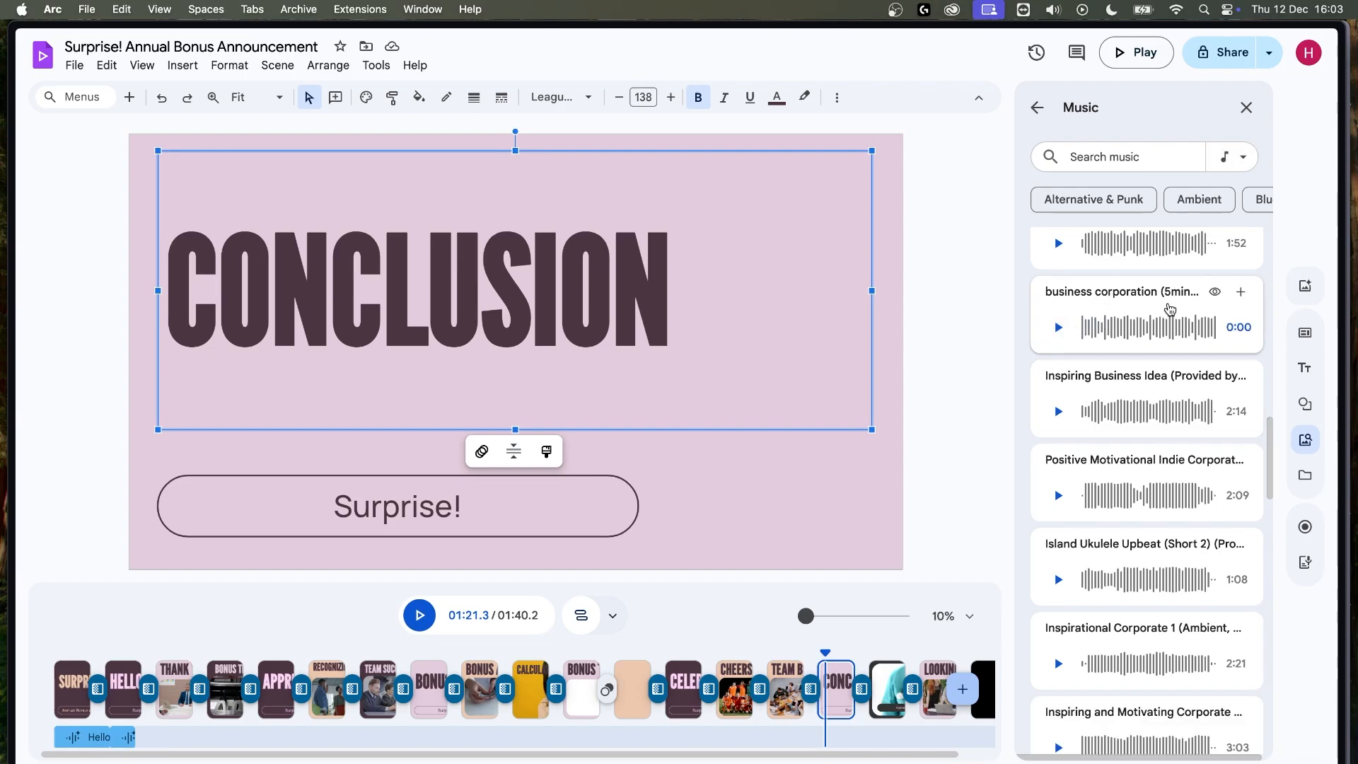
pyautogui.scroll(-5, 1159, 318)
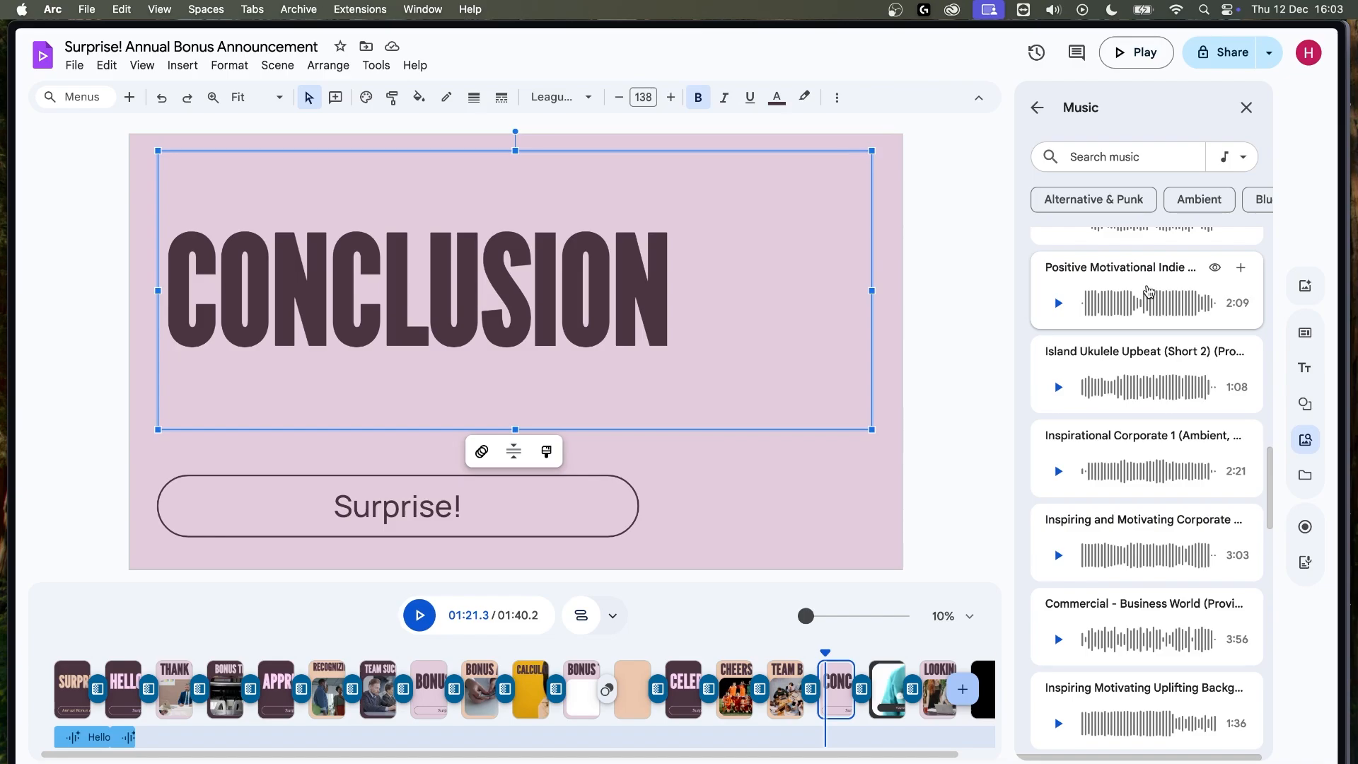
pyautogui.scroll(-10, 1148, 297)
pyautogui.scroll(-7, 1156, 339)
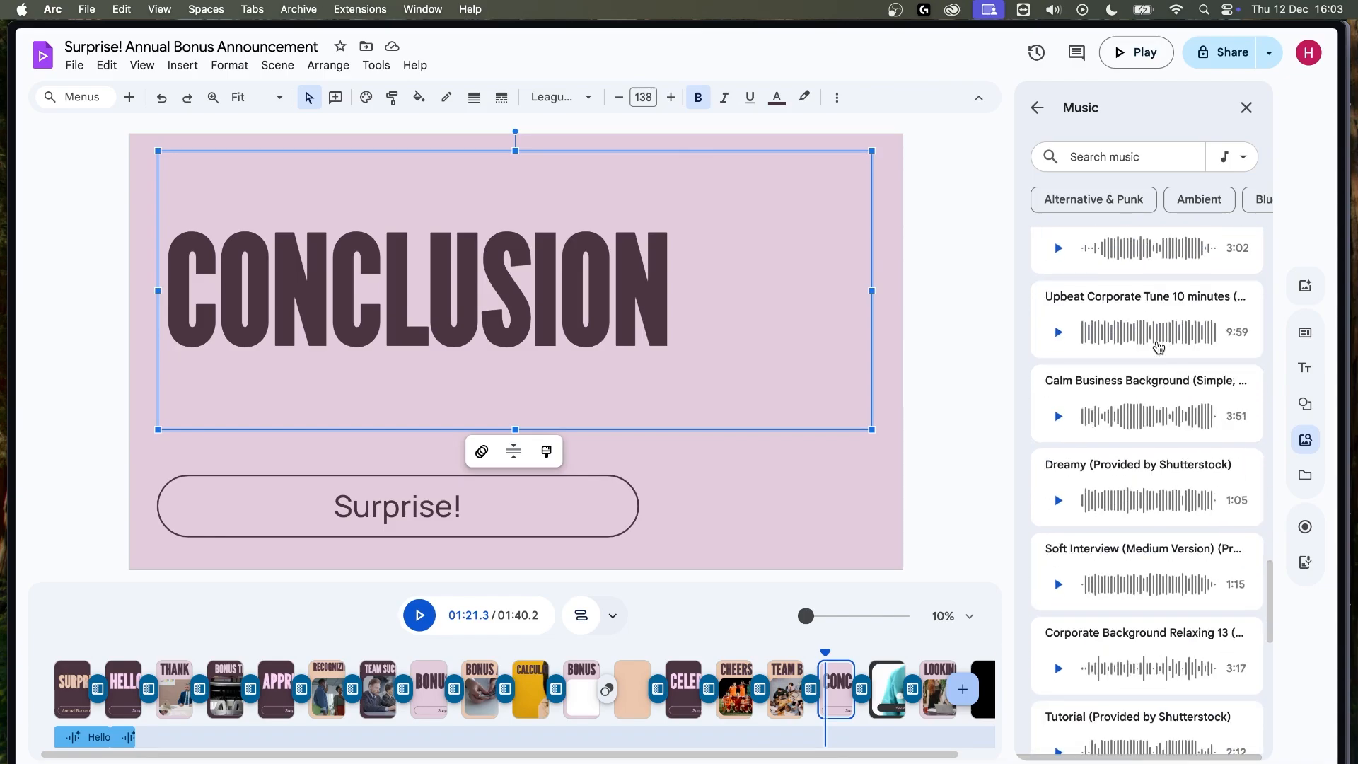
pyautogui.scroll(-10, 1156, 346)
pyautogui.scroll(20, 1153, 350)
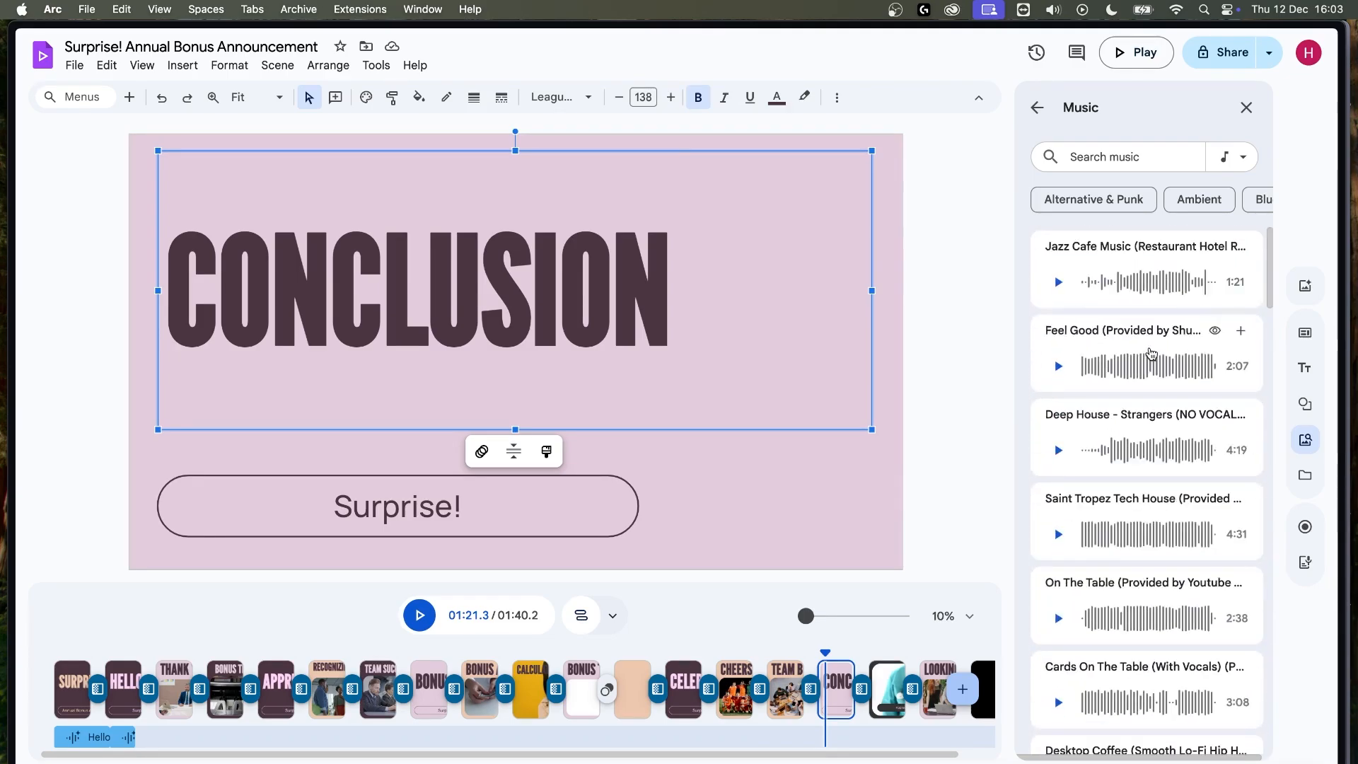
pyautogui.scroll(-20, 1151, 353)
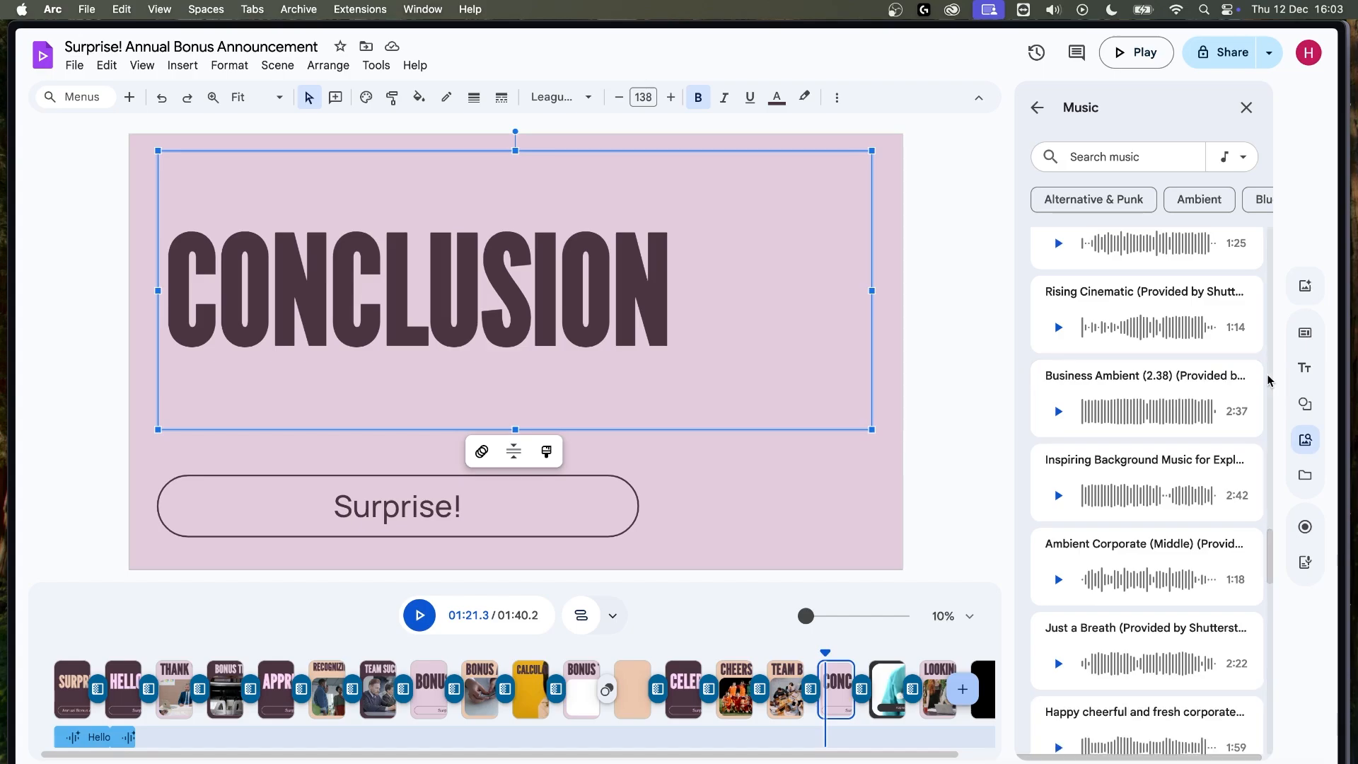
pyautogui.moveTo(1227, 379)
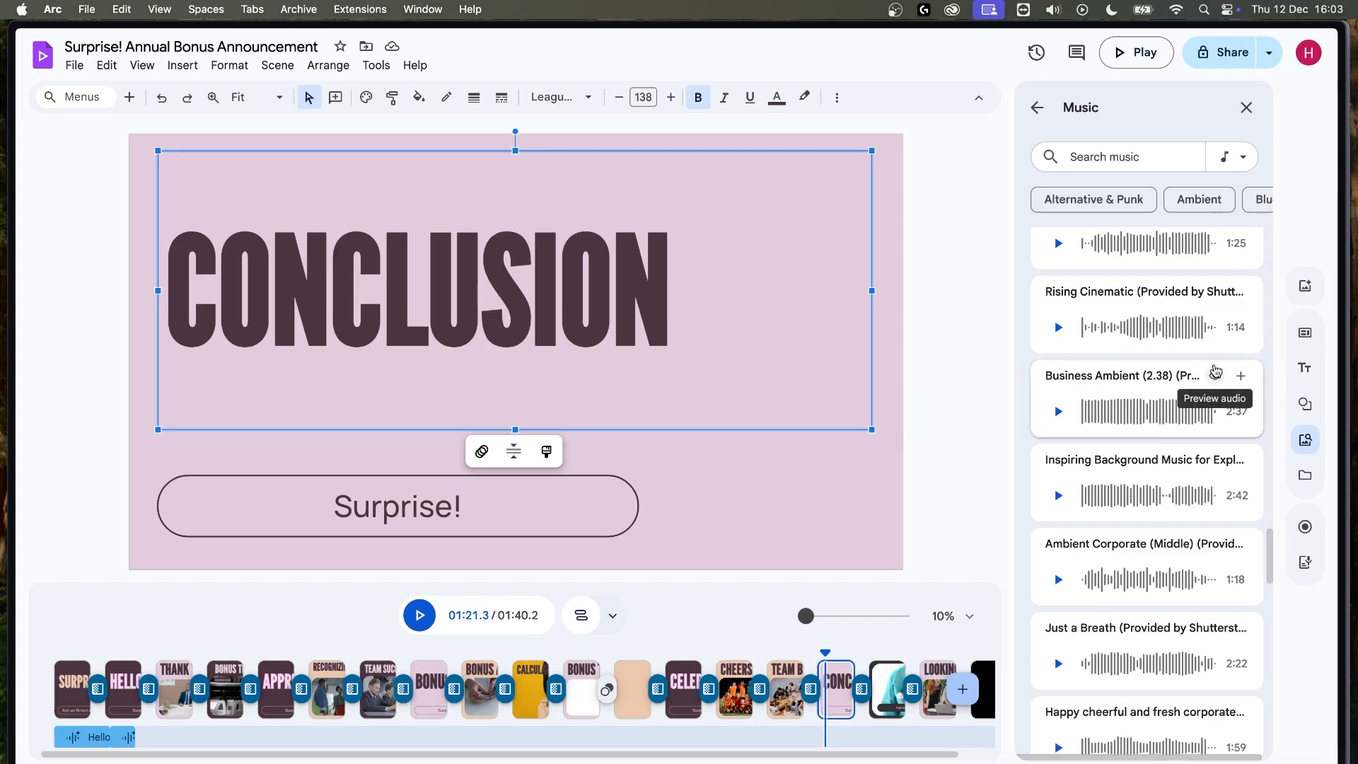
pyautogui.scroll(-5, 1202, 340)
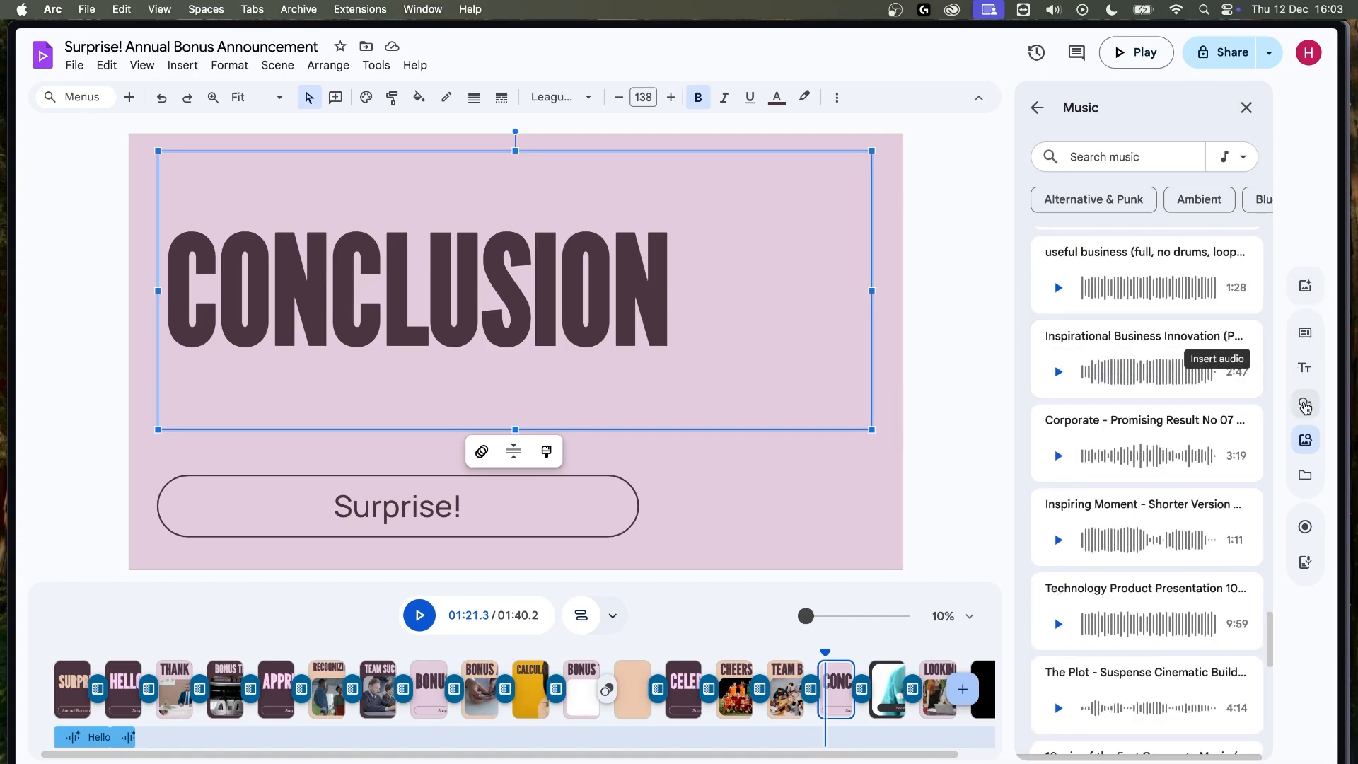
pyautogui.moveTo(1104, 361)
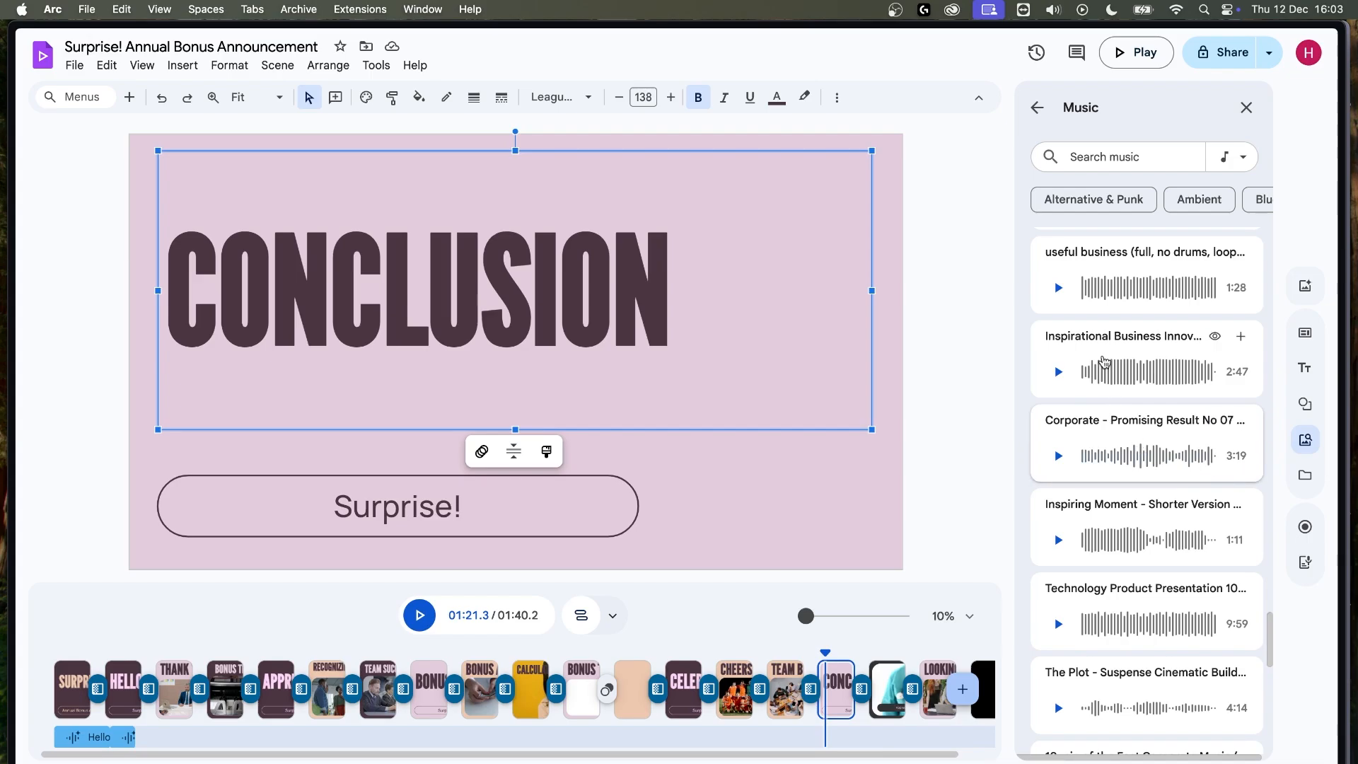
# - Search the stock music for "happy upbeat" and preview the first track, Happy Upbeat Music
pyautogui.click(1094, 145)
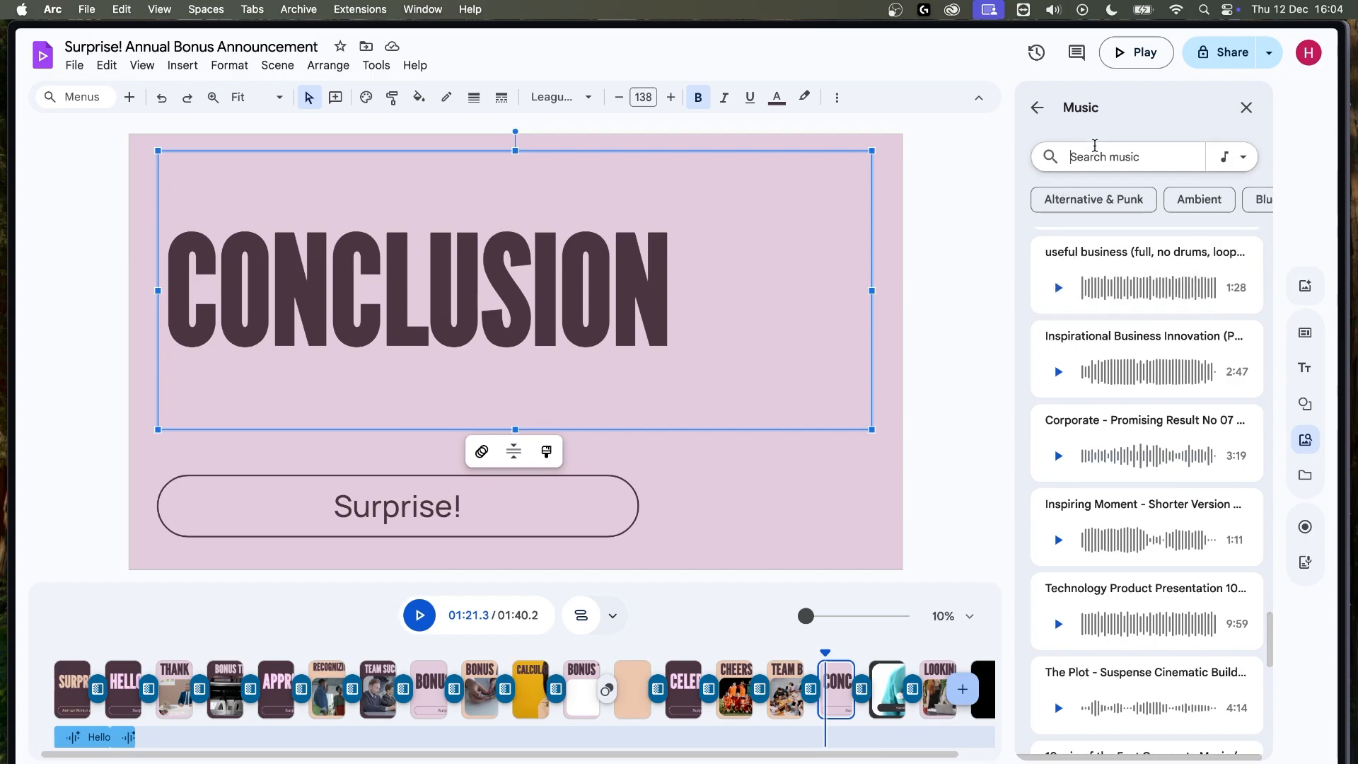
pyautogui.write('happy upbeat')
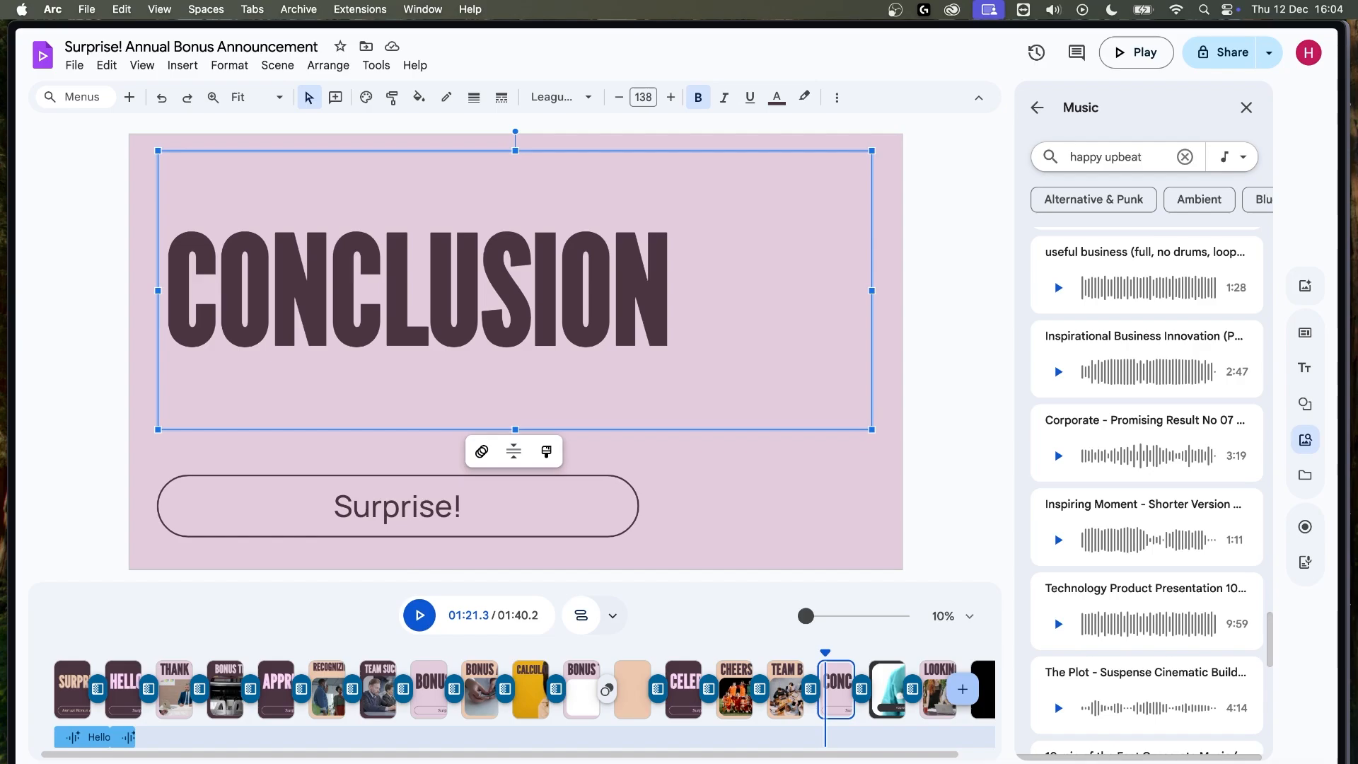
pyautogui.press('Return')
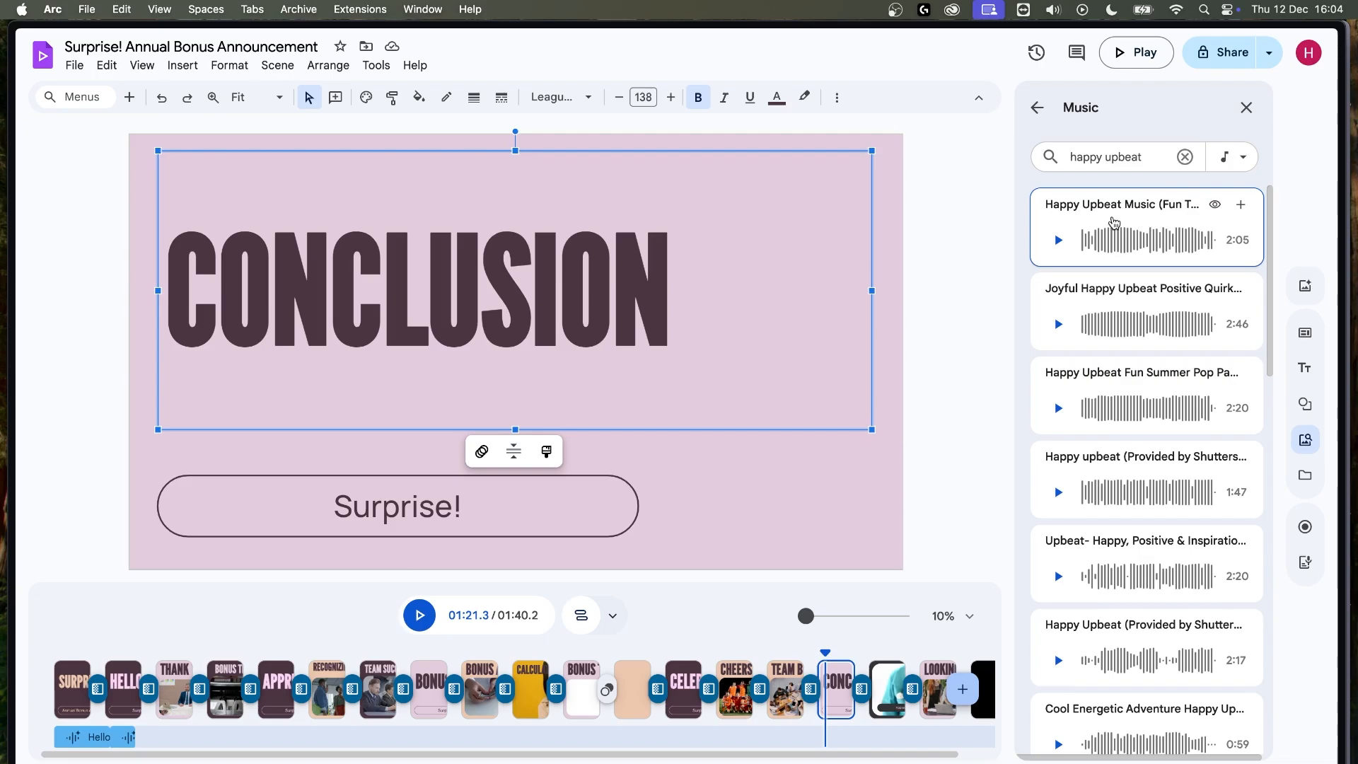
pyautogui.click(1059, 240)
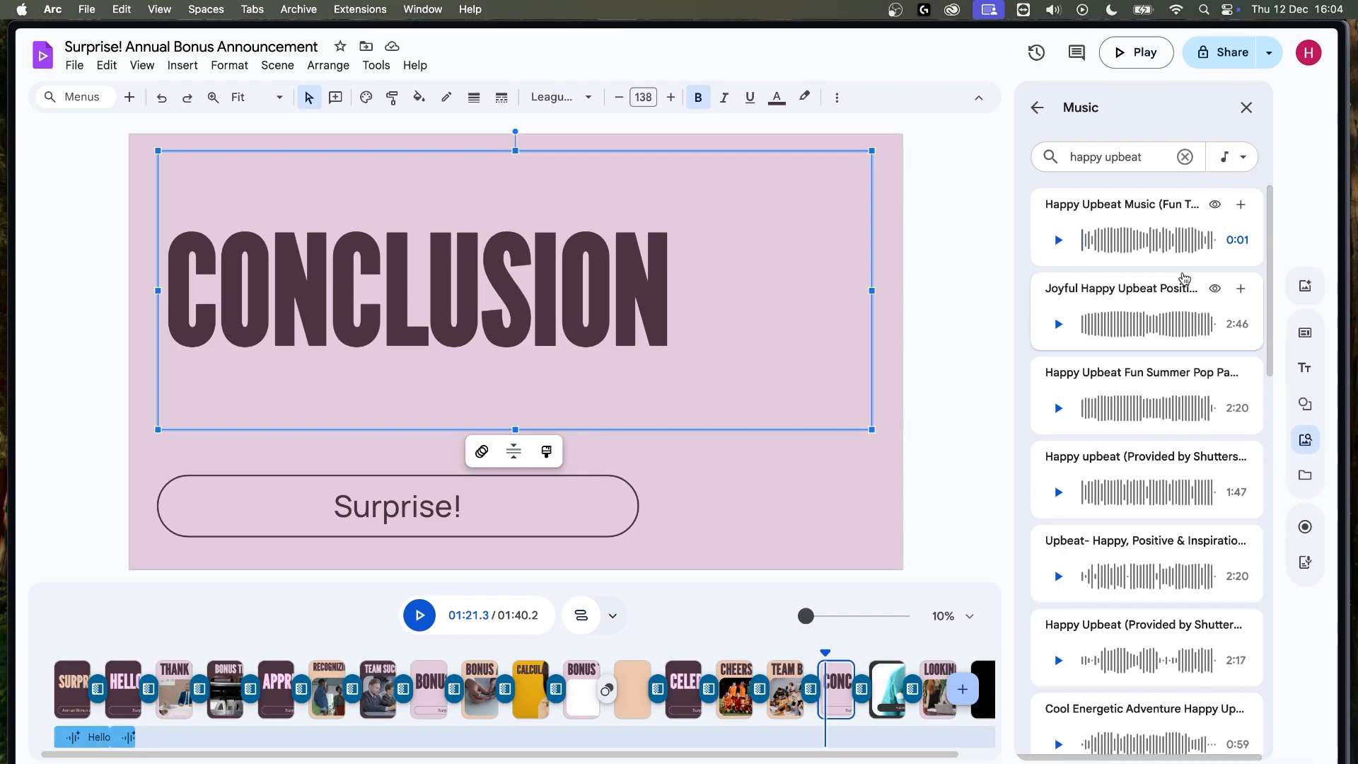
# - Add the Happy Upbeat Music track to the timeline and move it to start under the Thank You scene, after the opening voiceover
pyautogui.moveTo(1154, 230); pyautogui.dragTo(728, 691)
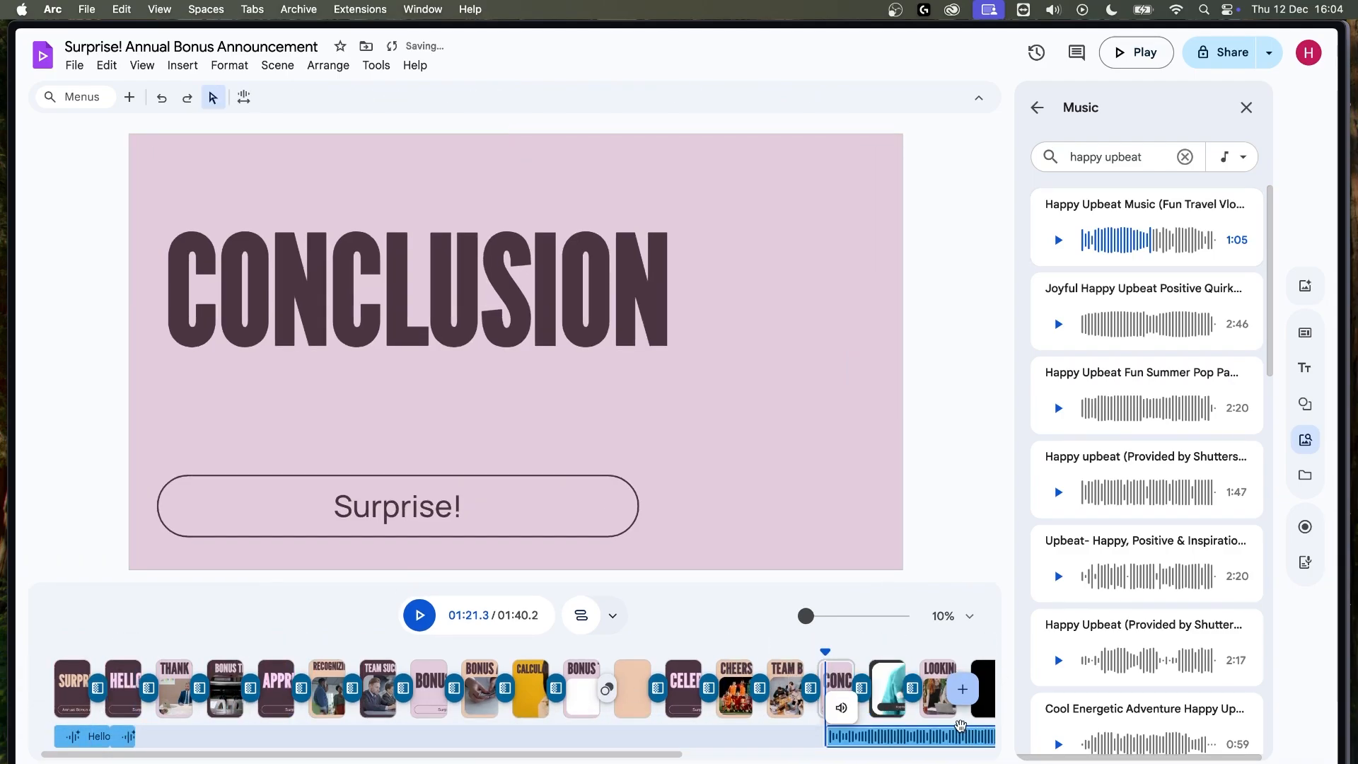
pyautogui.moveTo(951, 734); pyautogui.dragTo(164, 741)
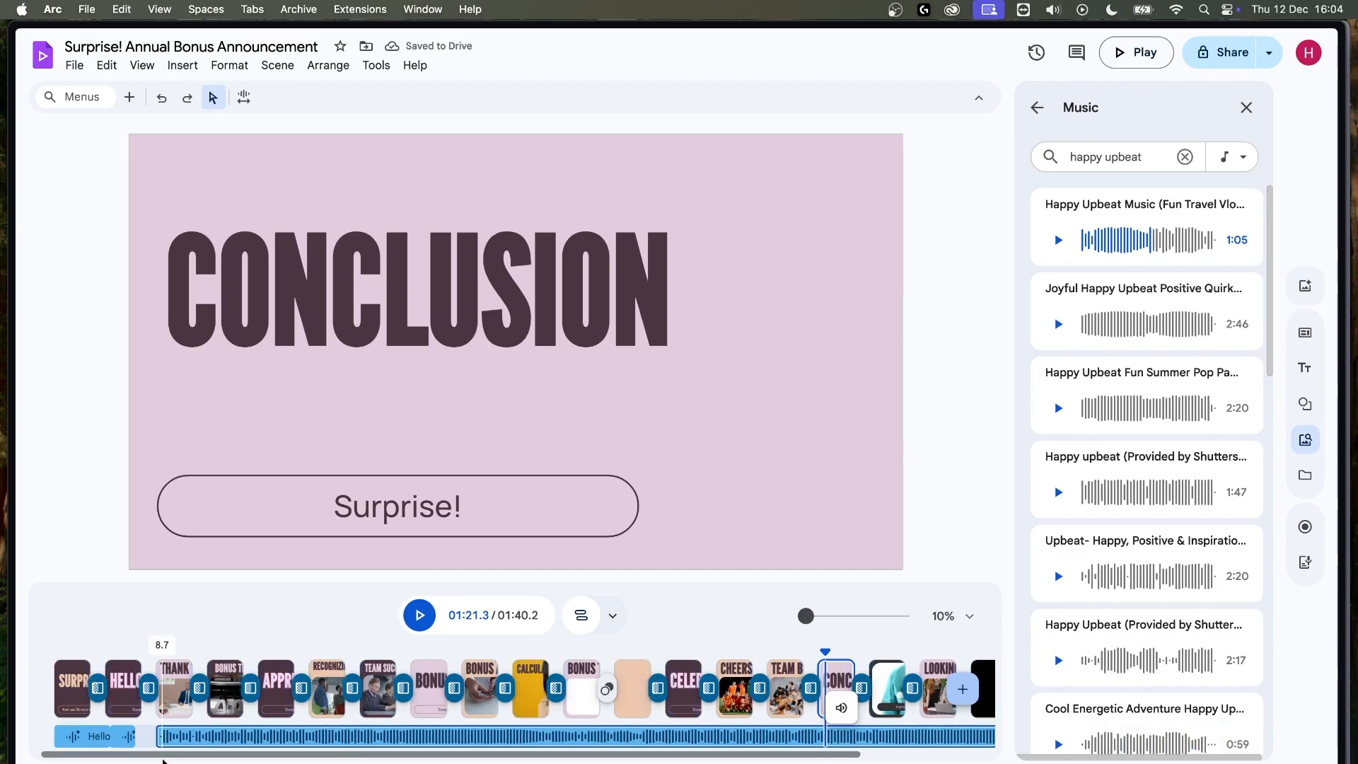
pyautogui.hscroll(2, 181, 735)
pyautogui.hscroll(-3, 258, 645)
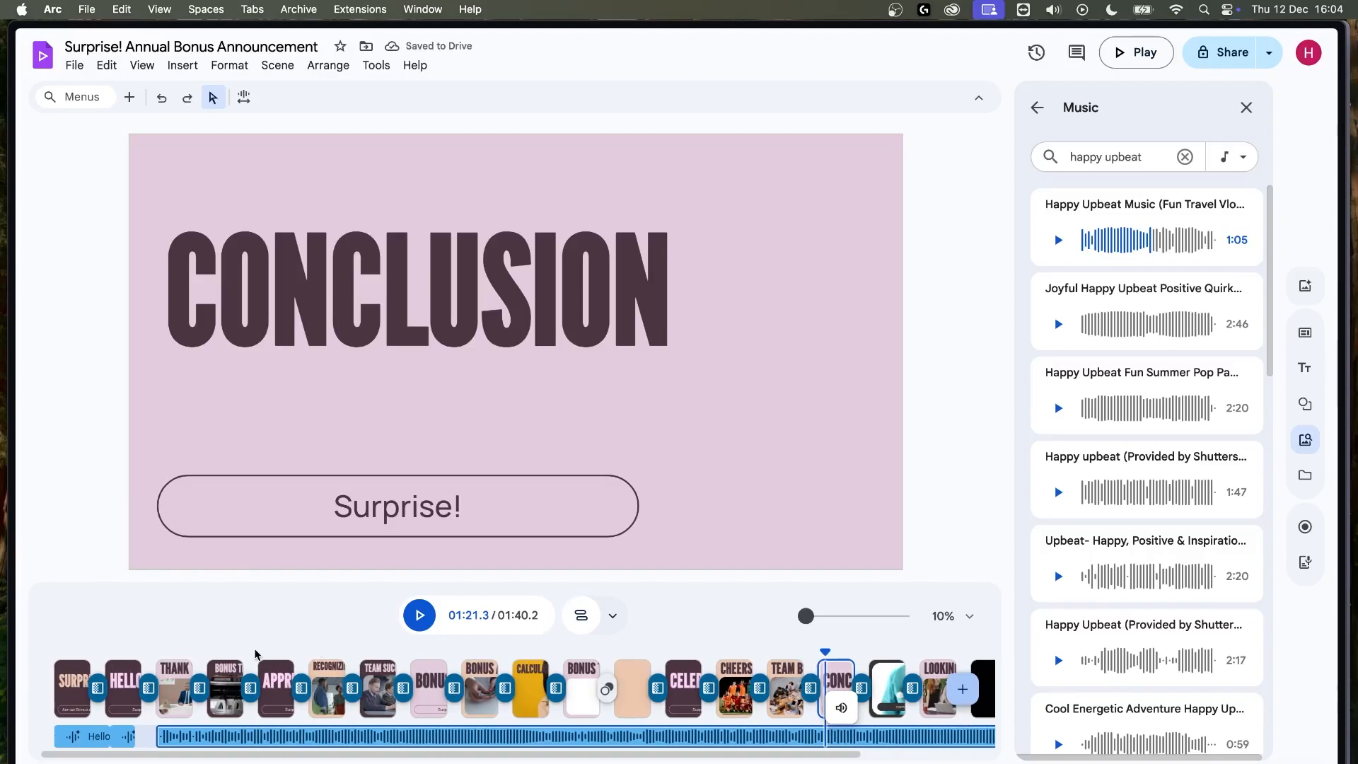
# - Split the background music at the playhead in the Conclusion scene and close the music library
pyautogui.rightClick(171, 732)
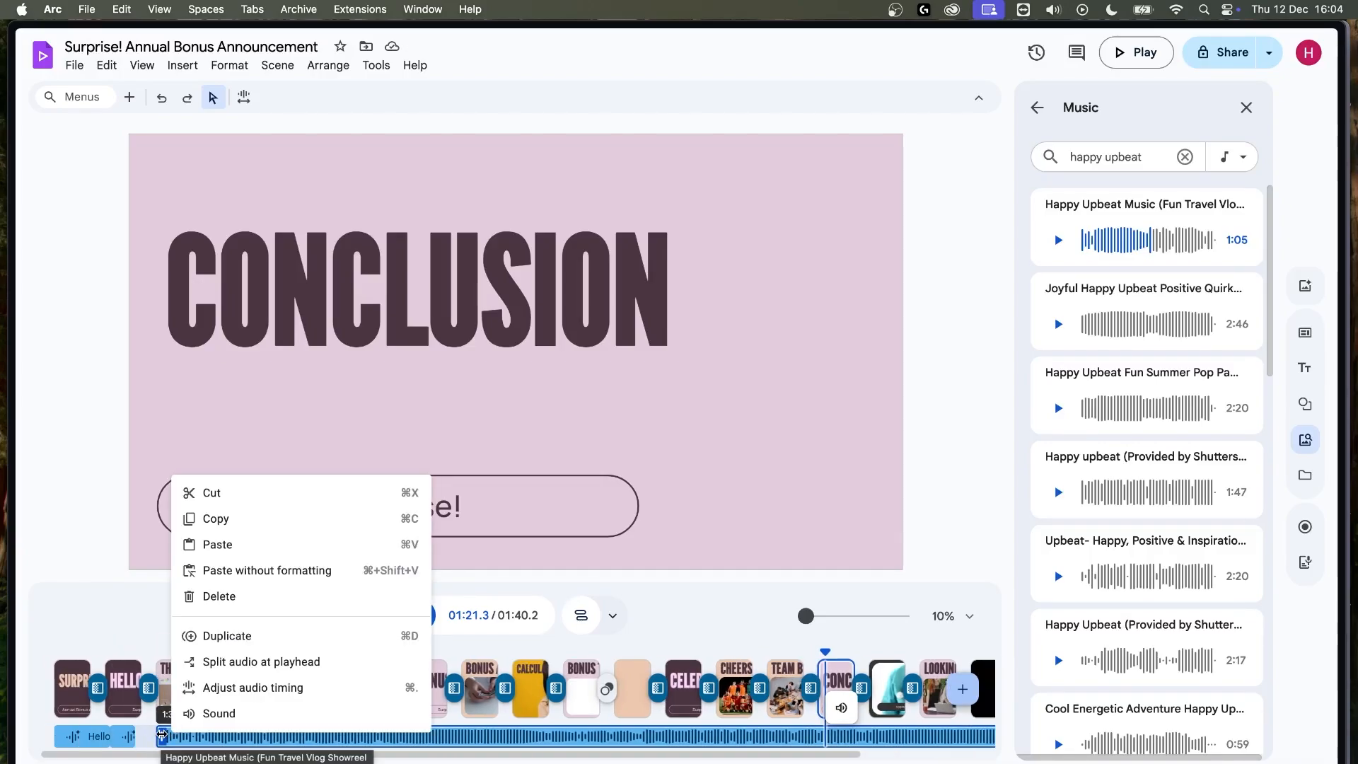
pyautogui.click(200, 661)
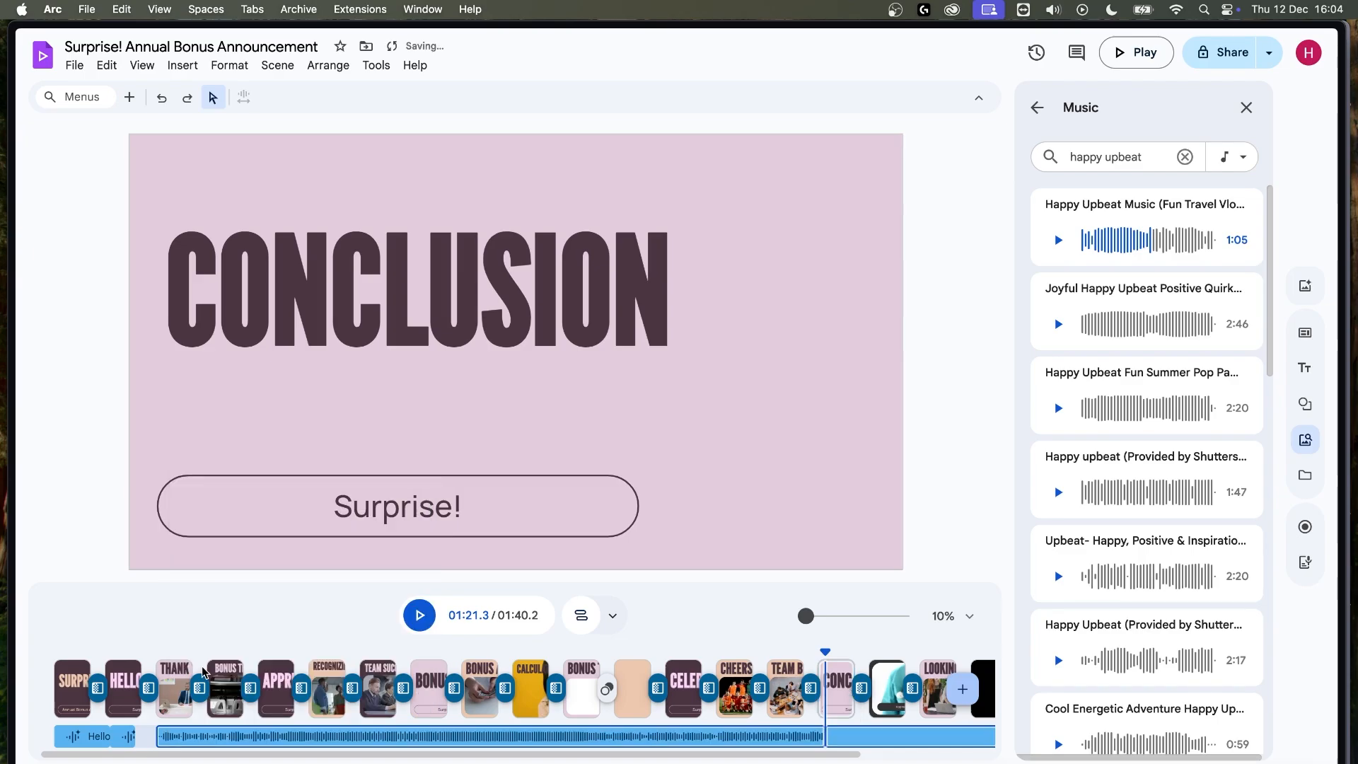
pyautogui.hscroll(4, 212, 682)
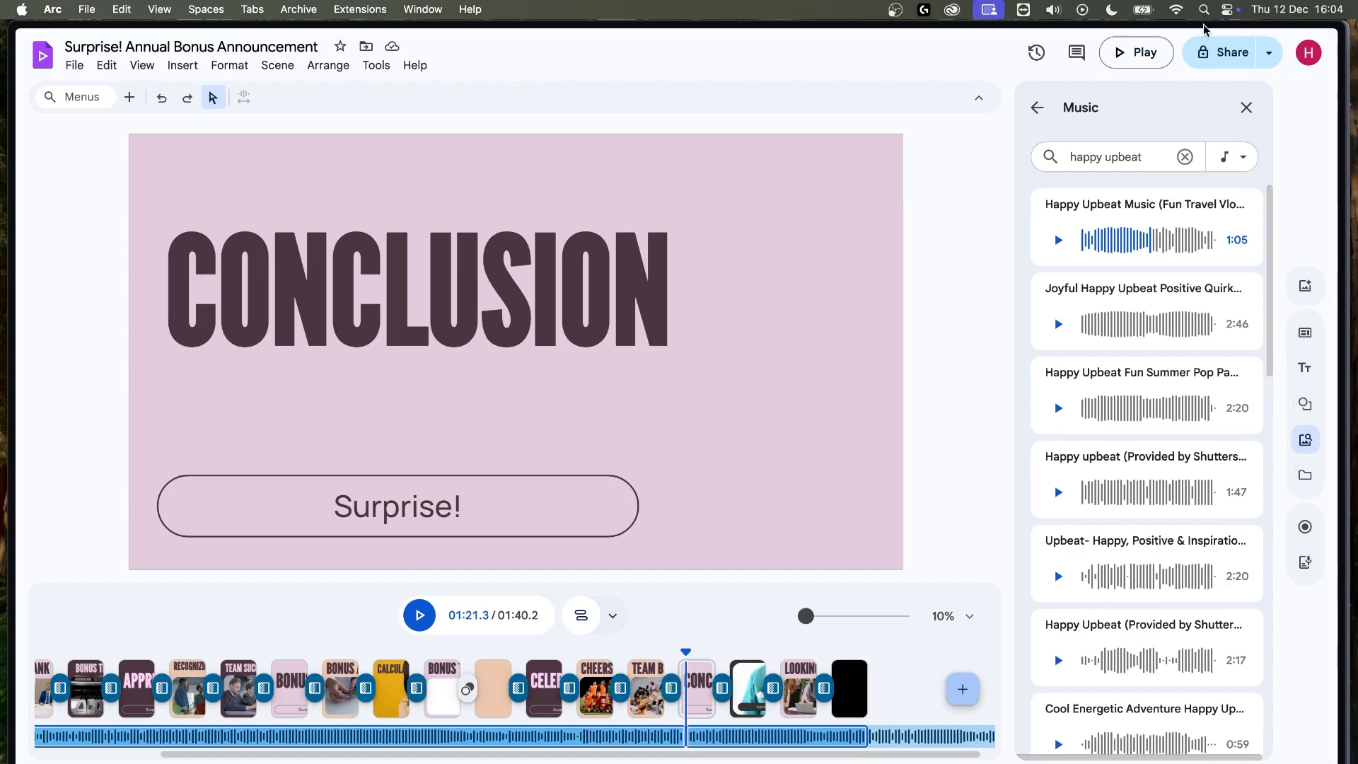
pyautogui.click(1246, 108)
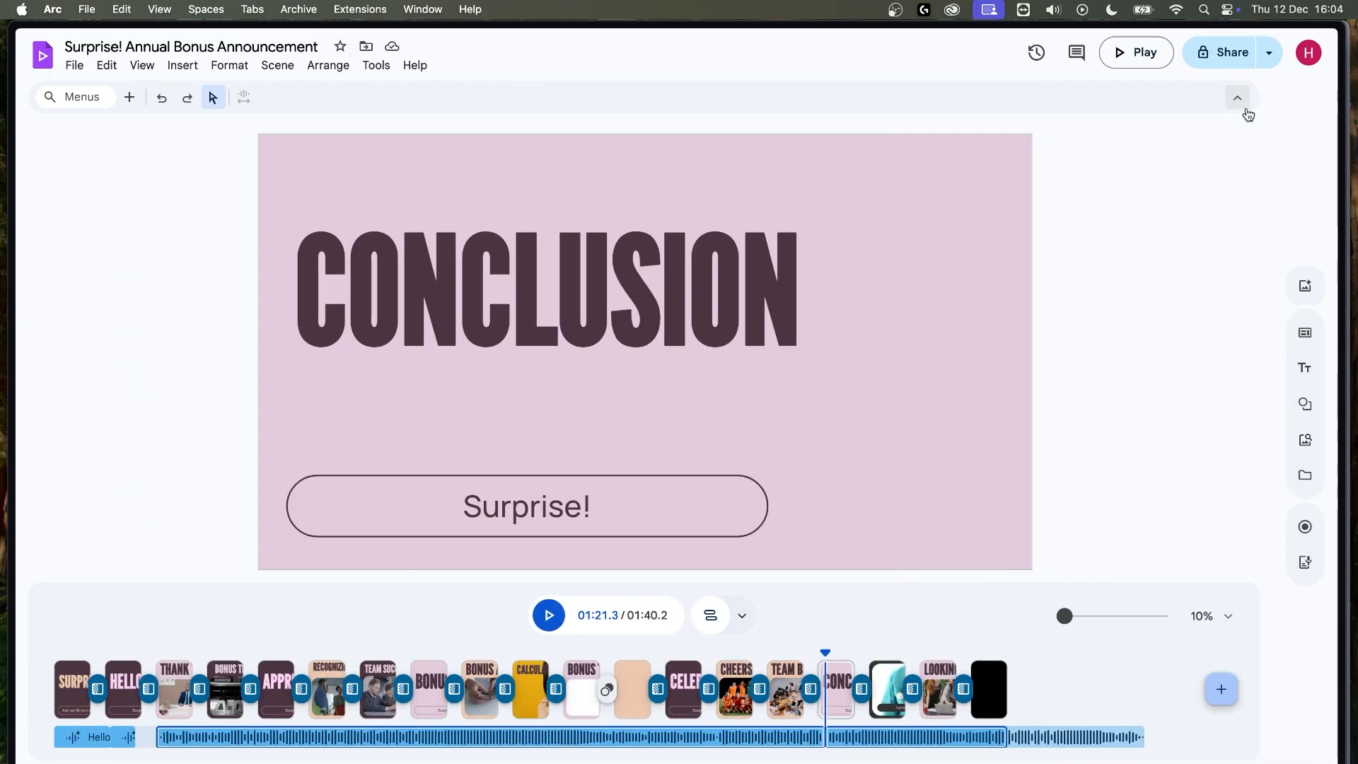
# - Generate square AI images from the prompt "a corporate meeting room with money on the desk"
pyautogui.click(1303, 295)
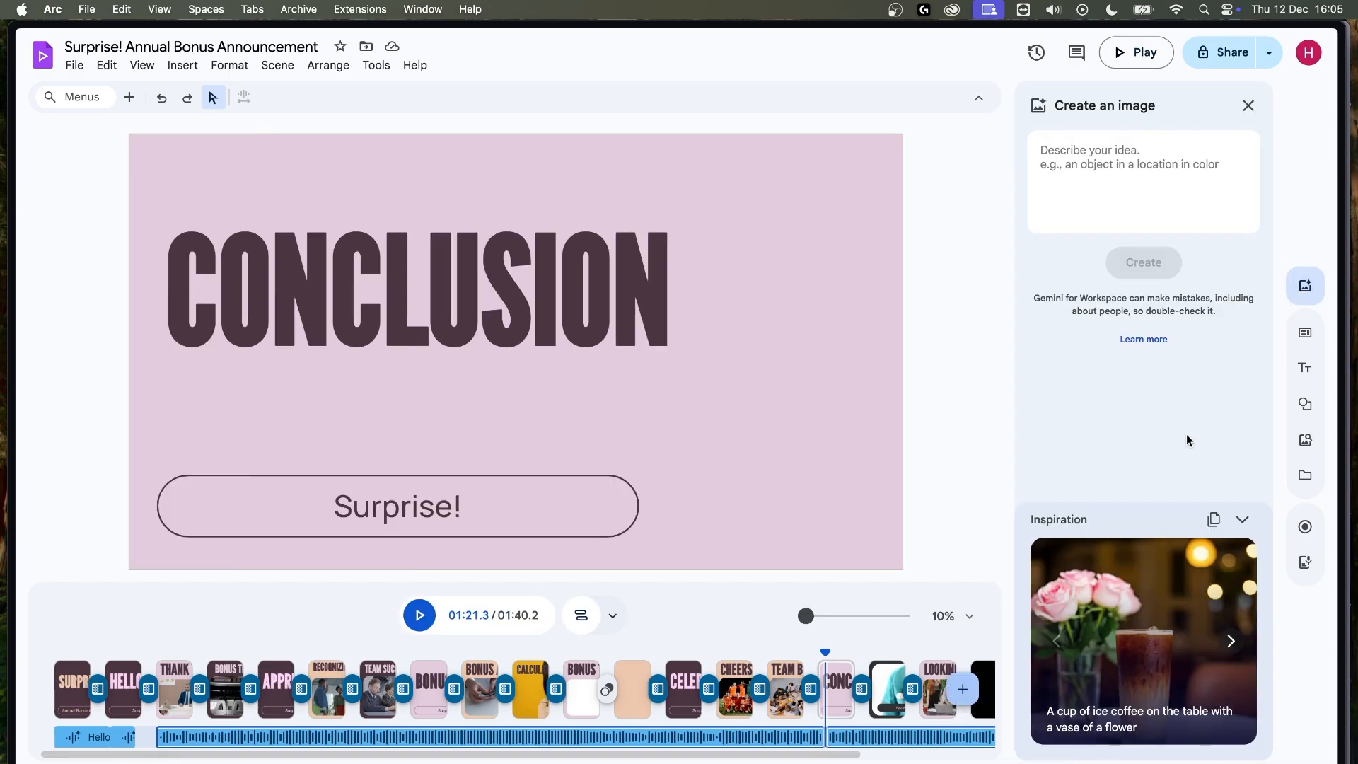
pyautogui.click(1095, 152)
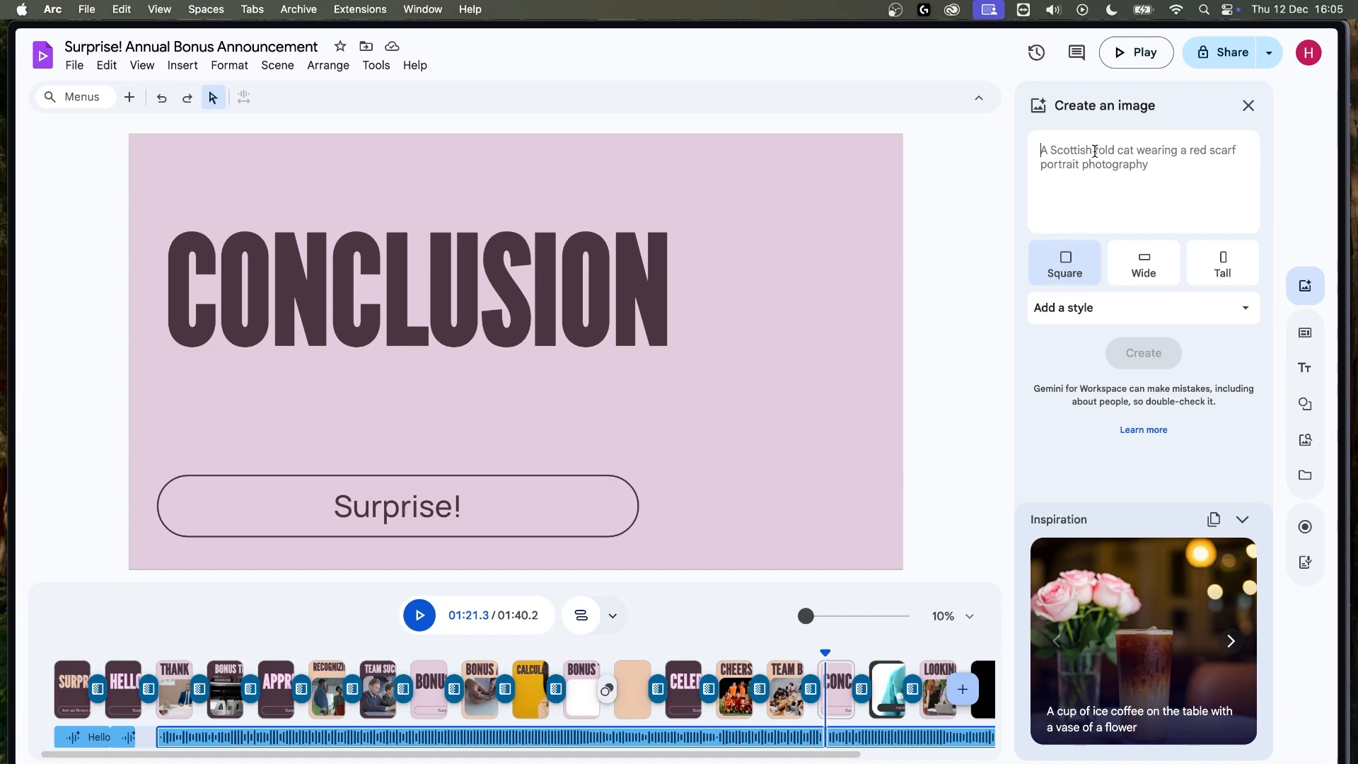
pyautogui.write('a meeting')
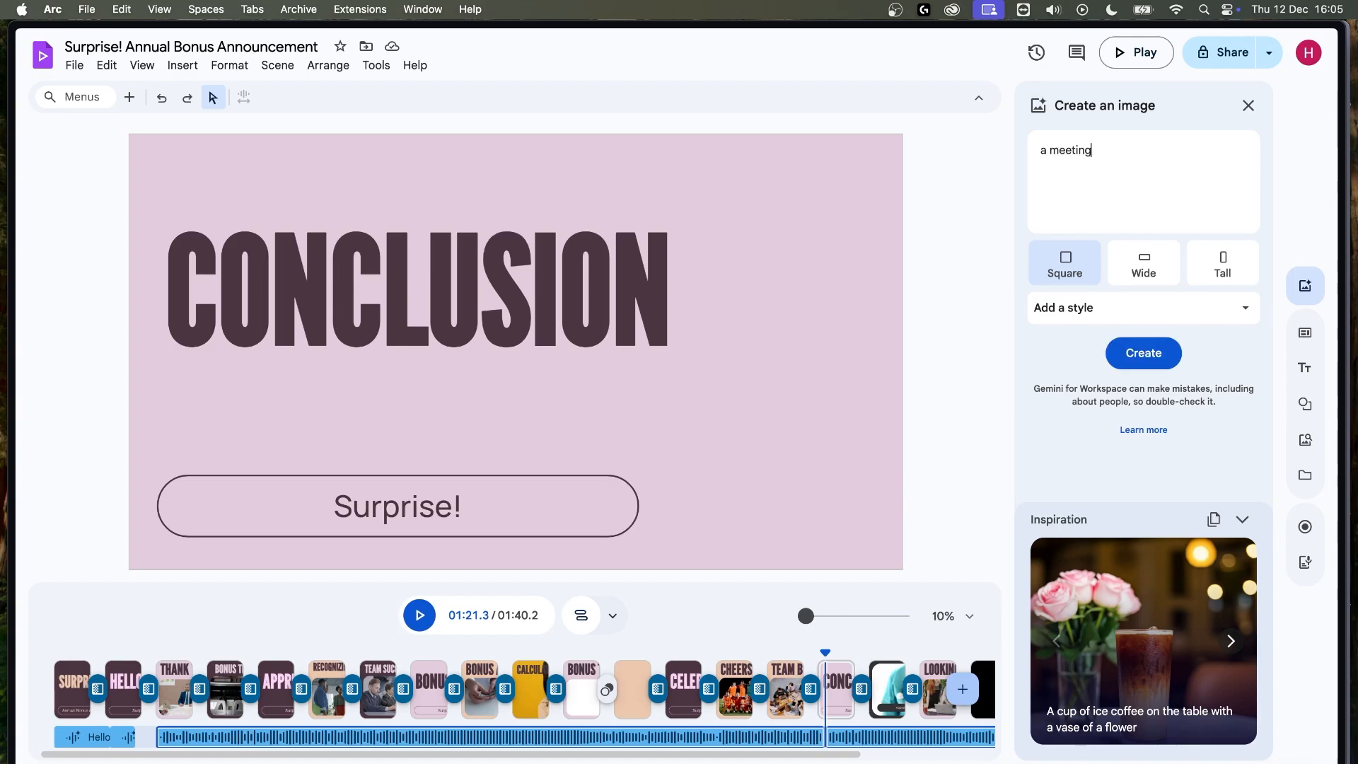
pyautogui.write(' room with money on the desk')
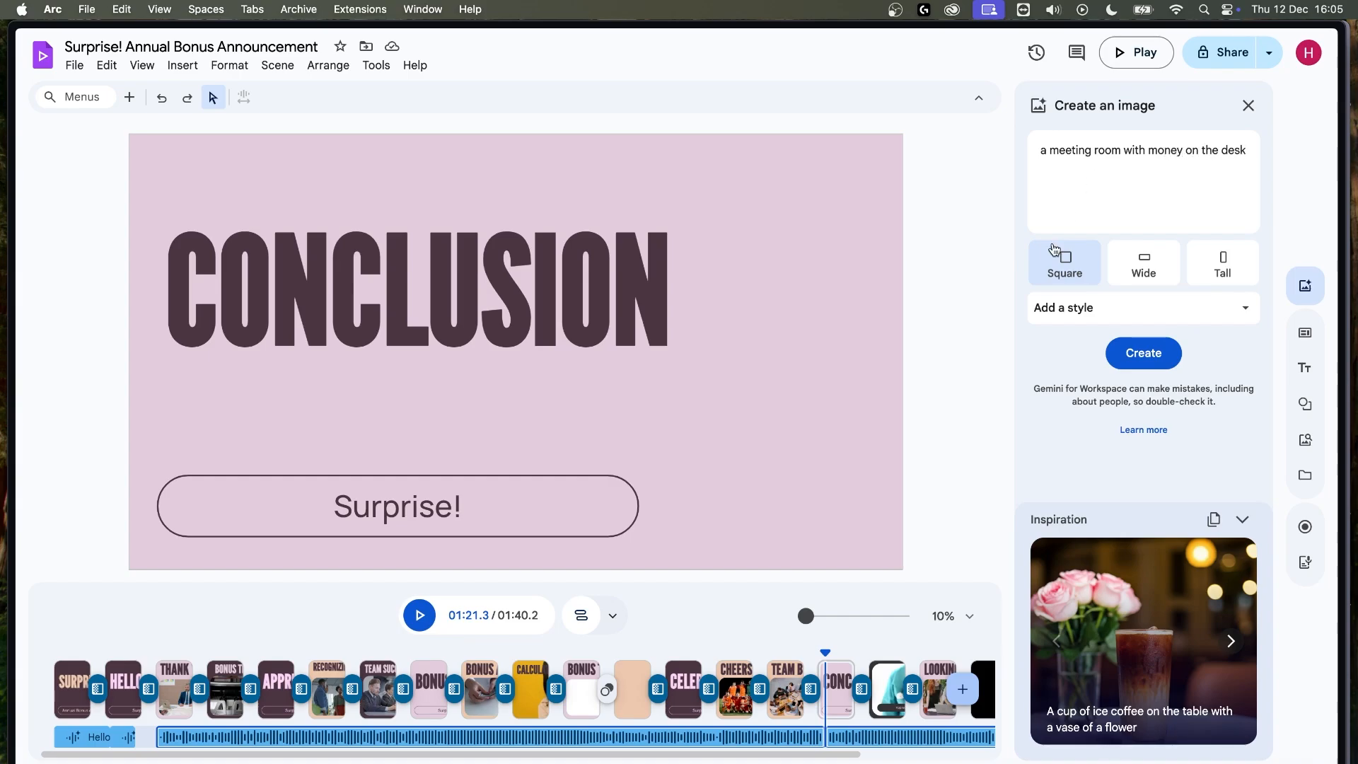
pyautogui.write('corporate')
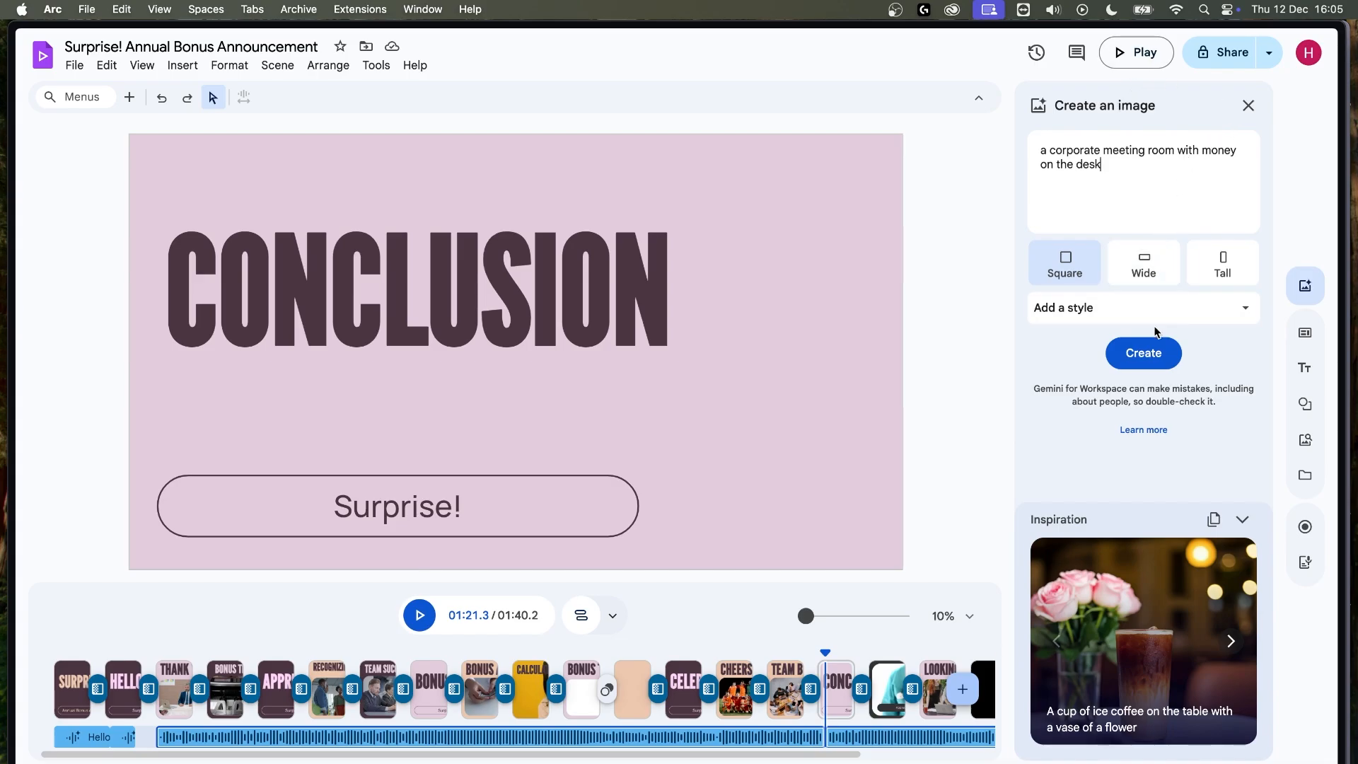
pyautogui.click(1156, 355)
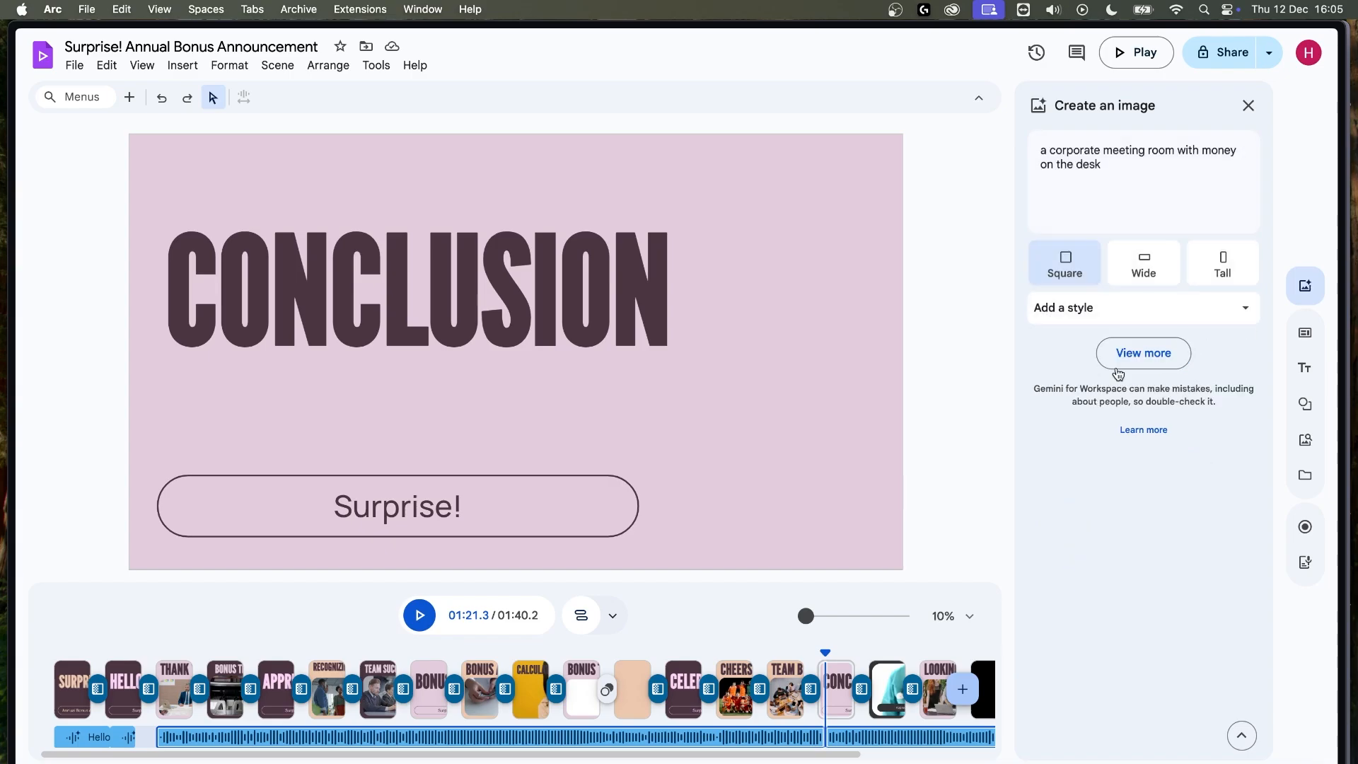
# - Insert the generated dark boardroom image with the city view into the Conclusion scene, shrink it and place it over the title's right end
pyautogui.moveTo(1215, 495)
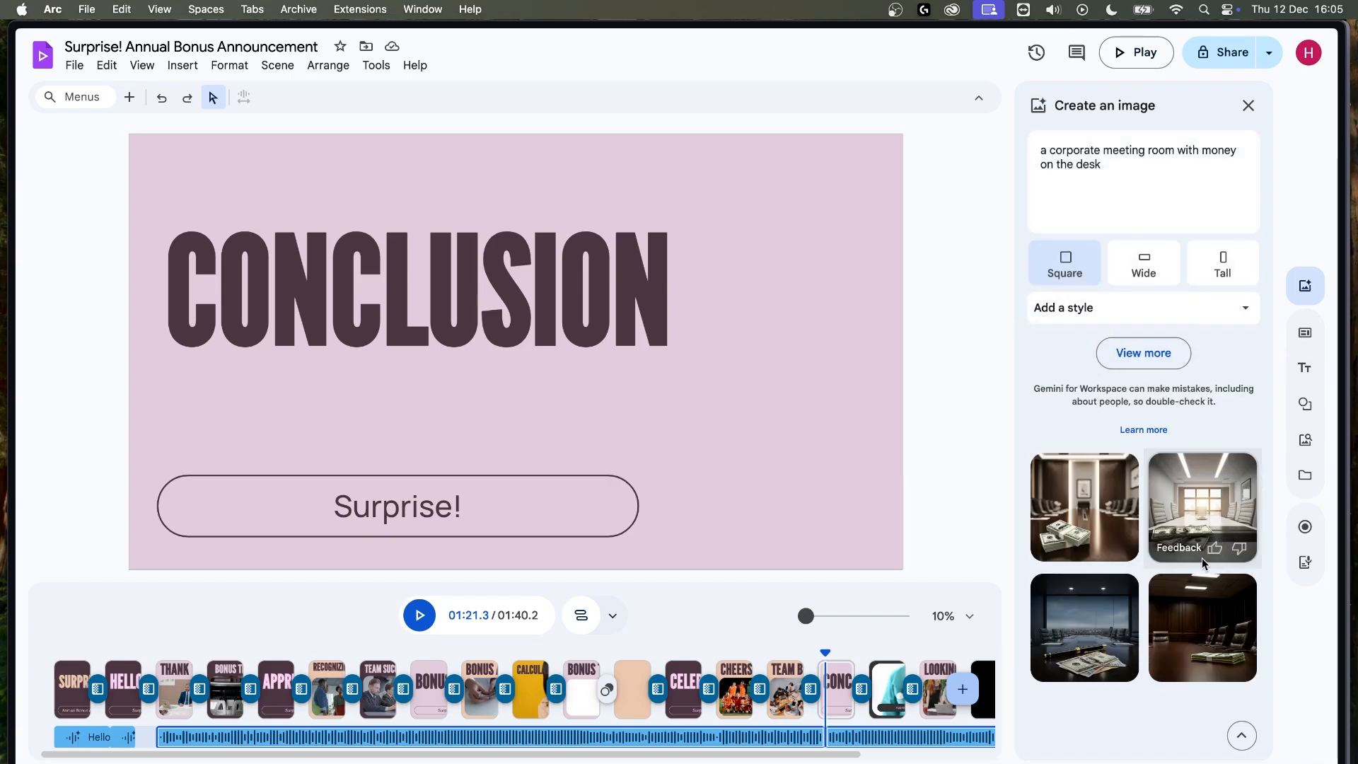
pyautogui.click(1095, 615)
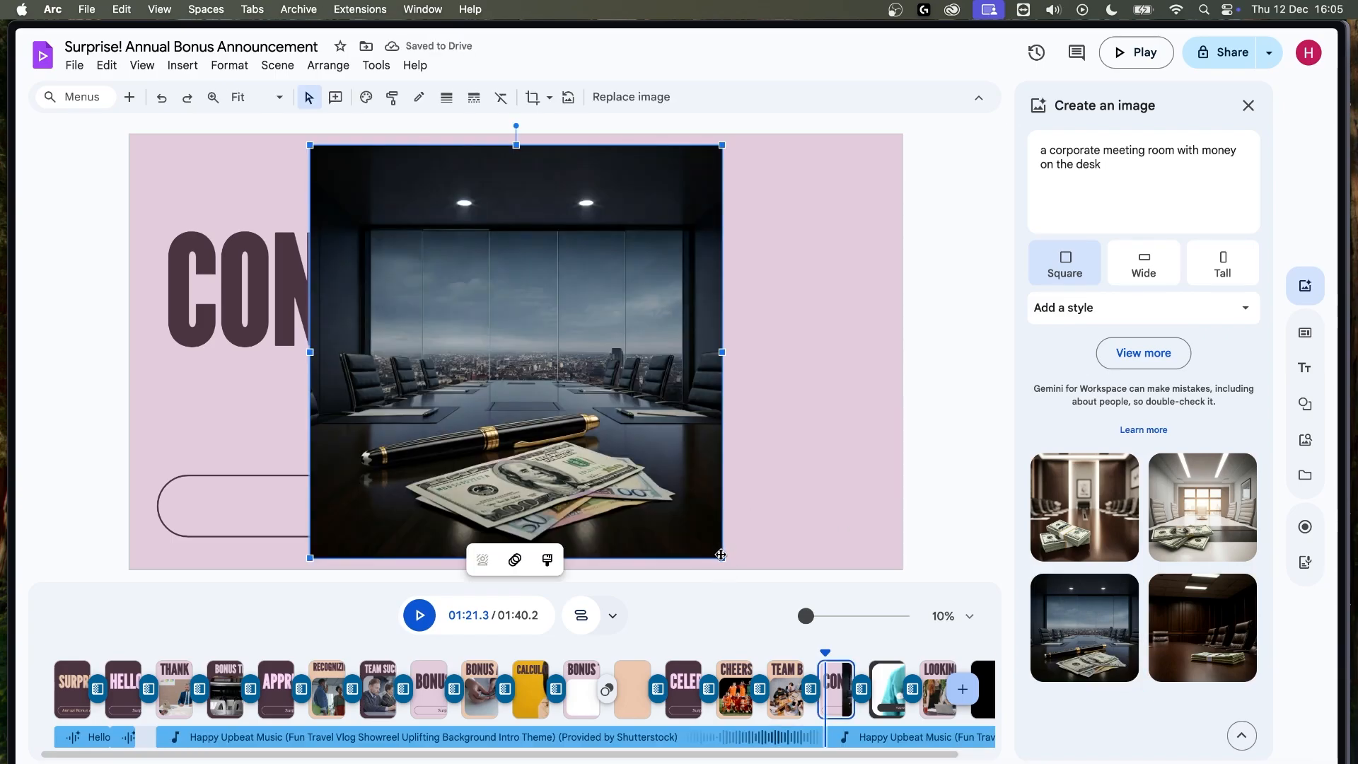
pyautogui.moveTo(722, 559); pyautogui.dragTo(597, 433)
pyautogui.moveTo(461, 246); pyautogui.dragTo(712, 277)
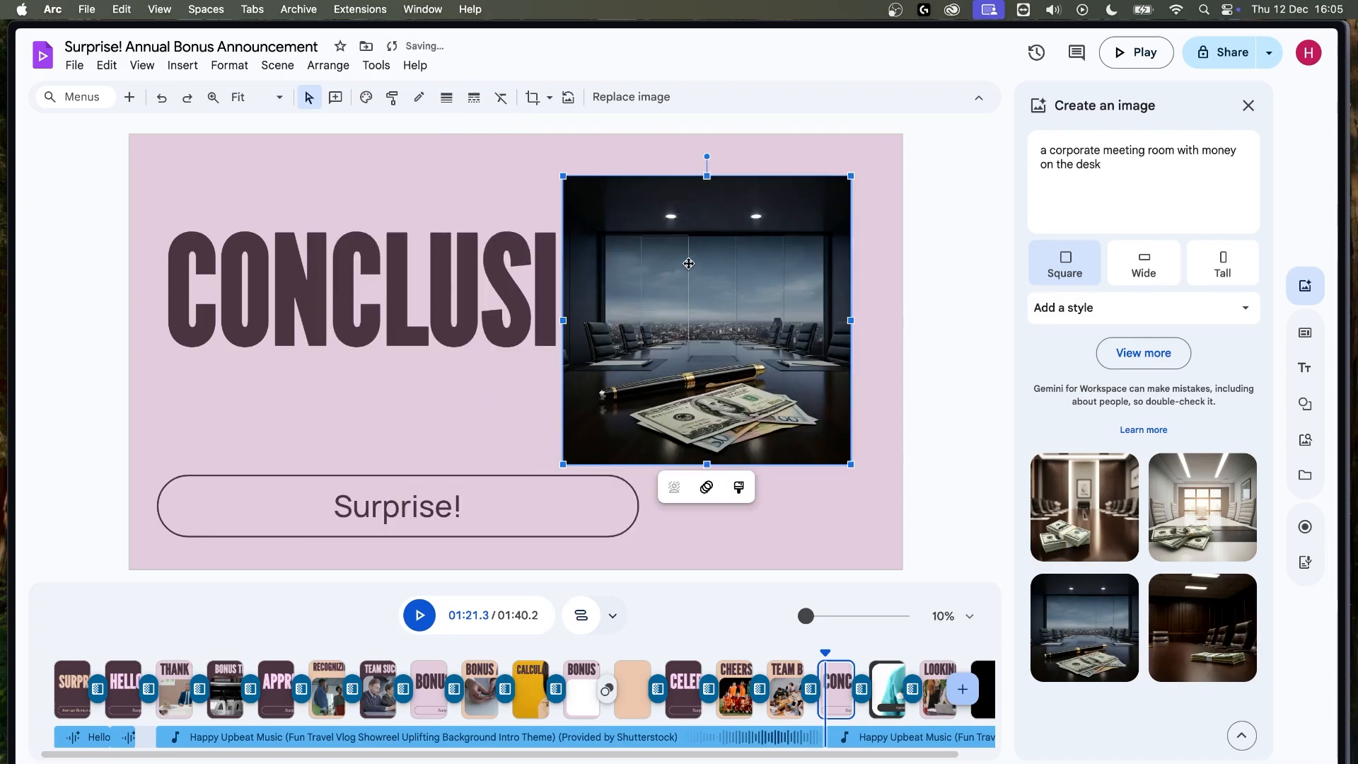
# - Crop the boardroom image slightly along its top and left edges
pyautogui.click(549, 99)
pyautogui.click(533, 99)
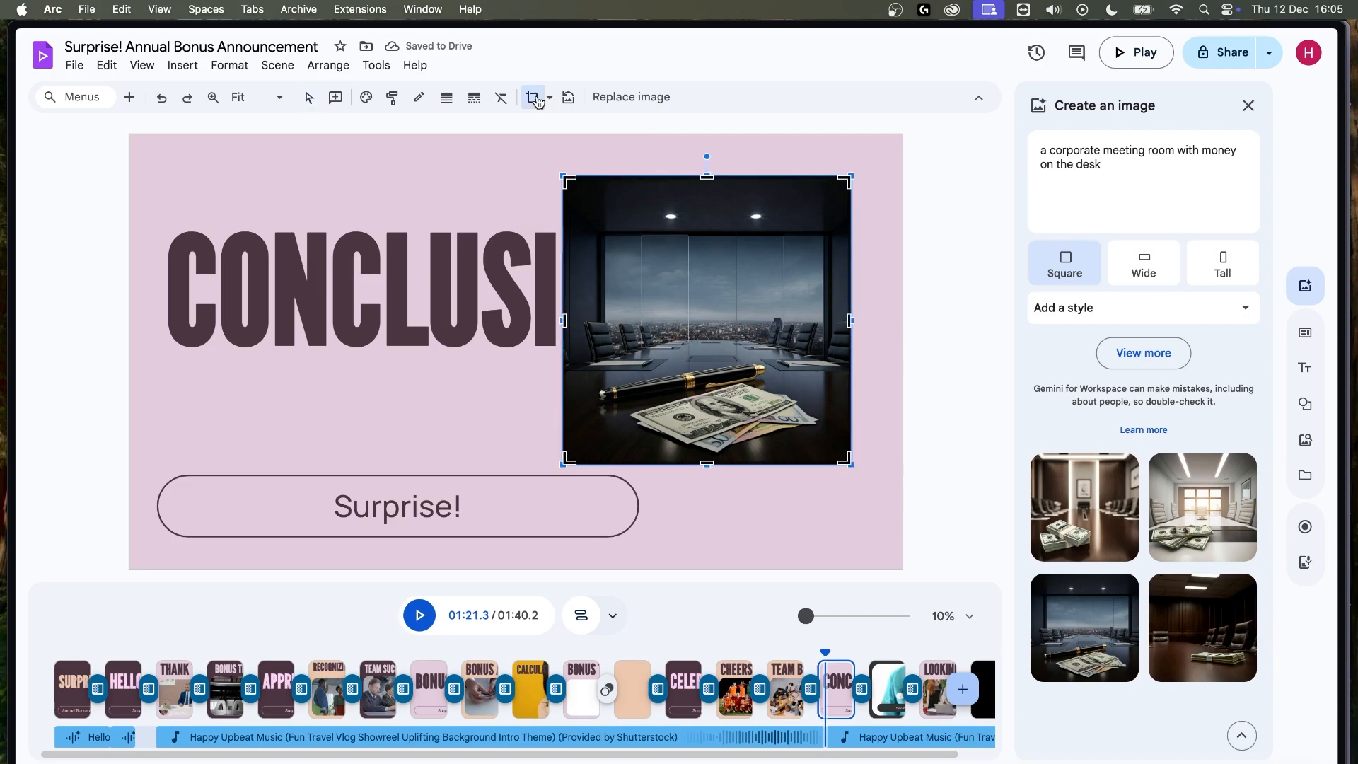
pyautogui.moveTo(563, 176); pyautogui.dragTo(575, 188)
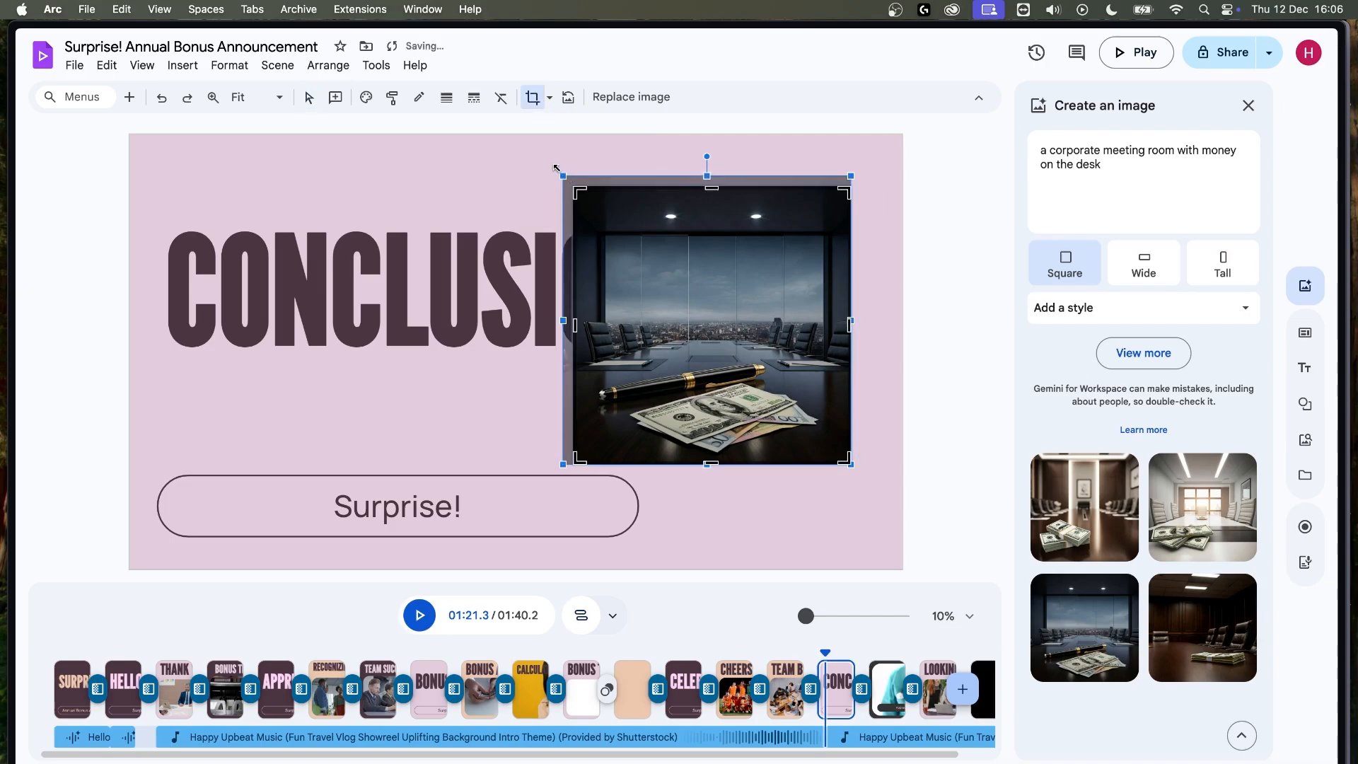
pyautogui.click(562, 165)
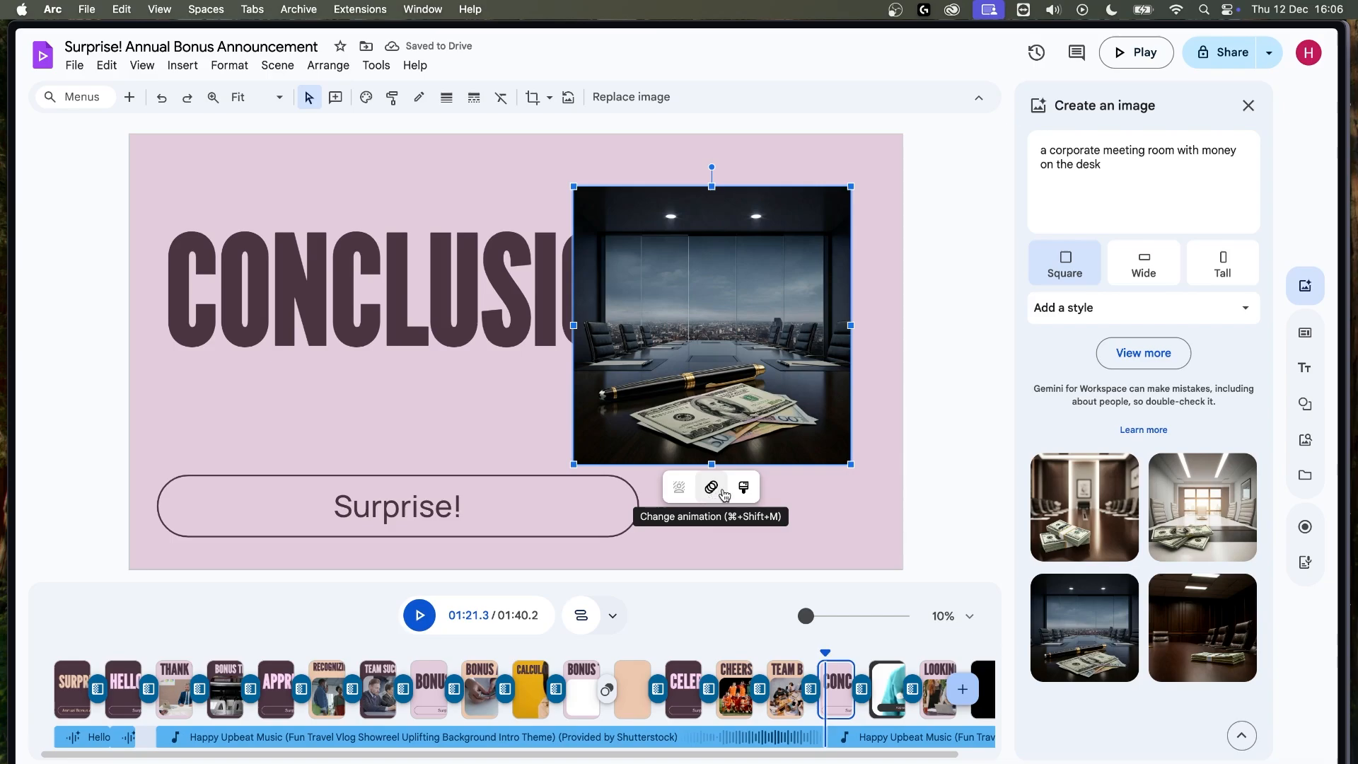
pyautogui.rightClick(688, 375)
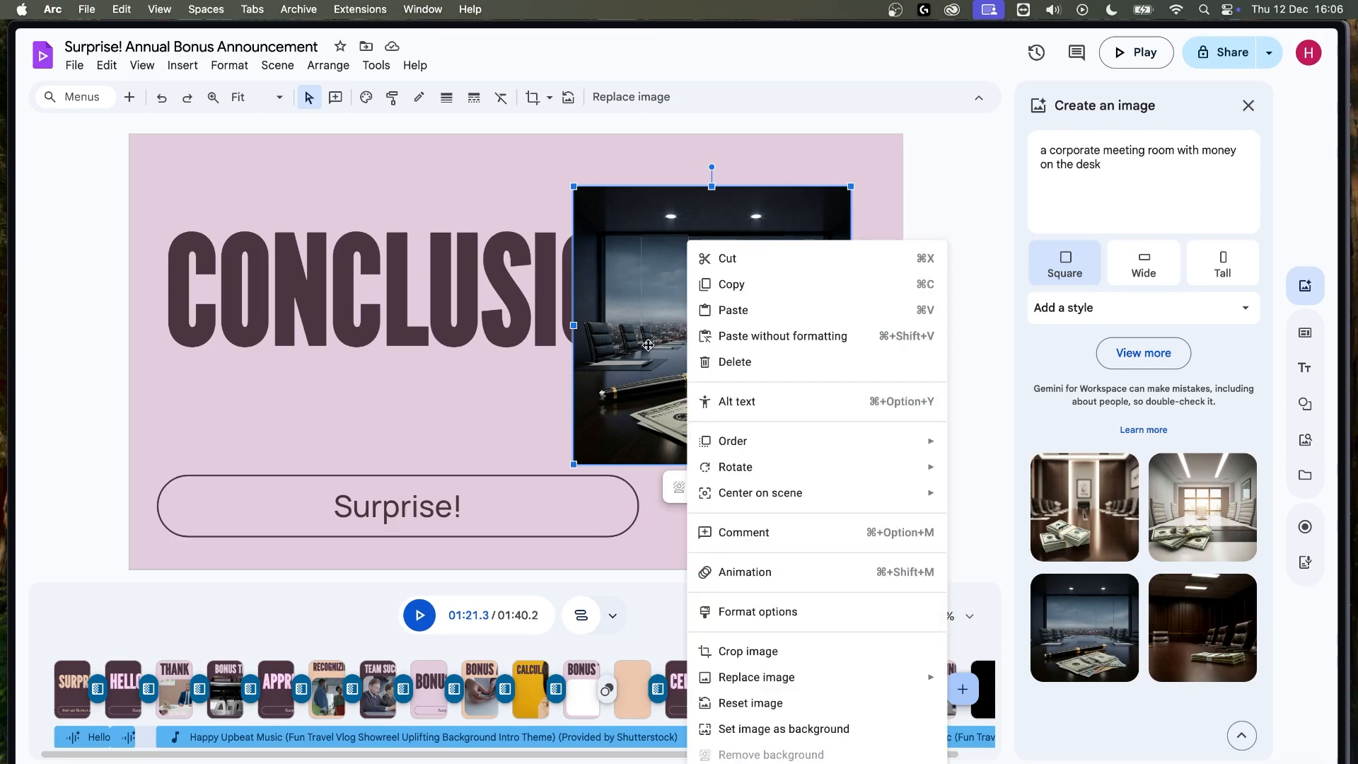
pyautogui.press('Escape')
pyautogui.click(221, 68)
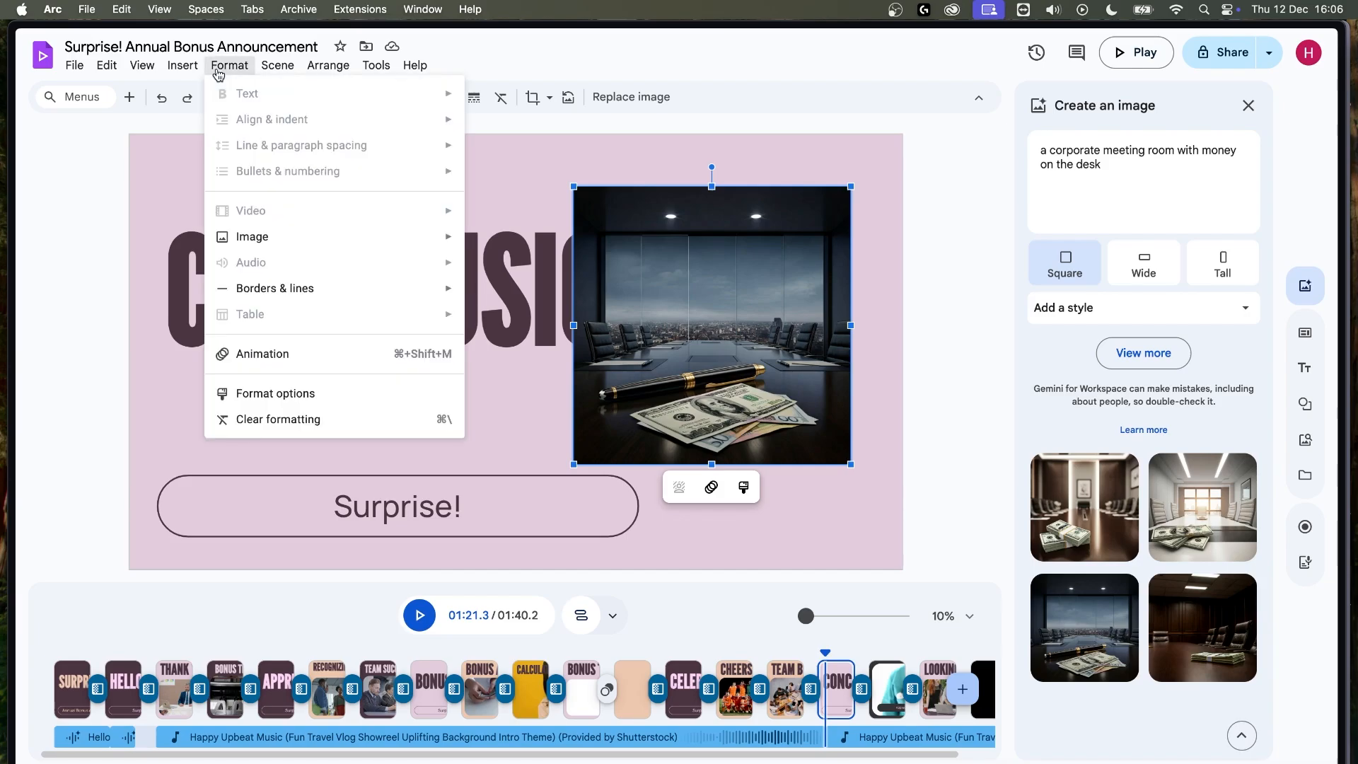
pyautogui.moveTo(114, 63)
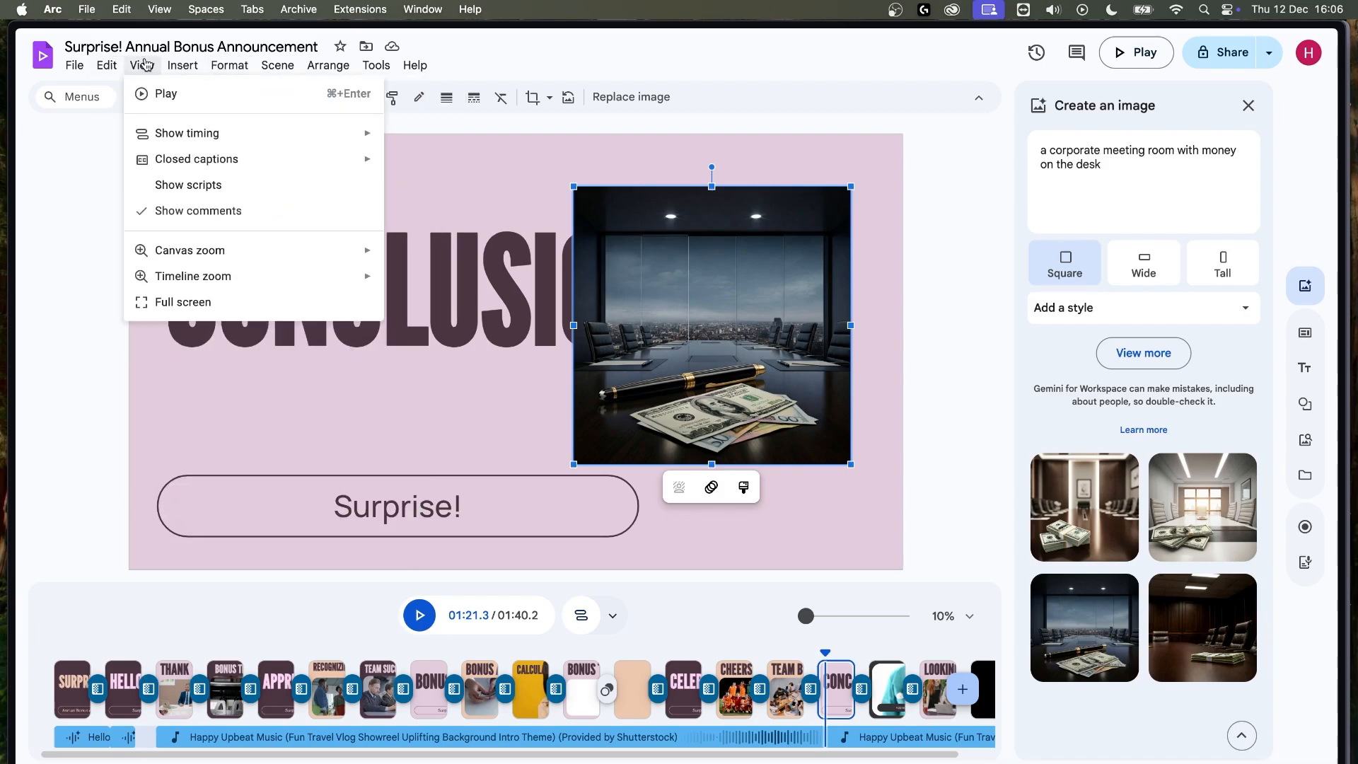
pyautogui.moveTo(376, 64)
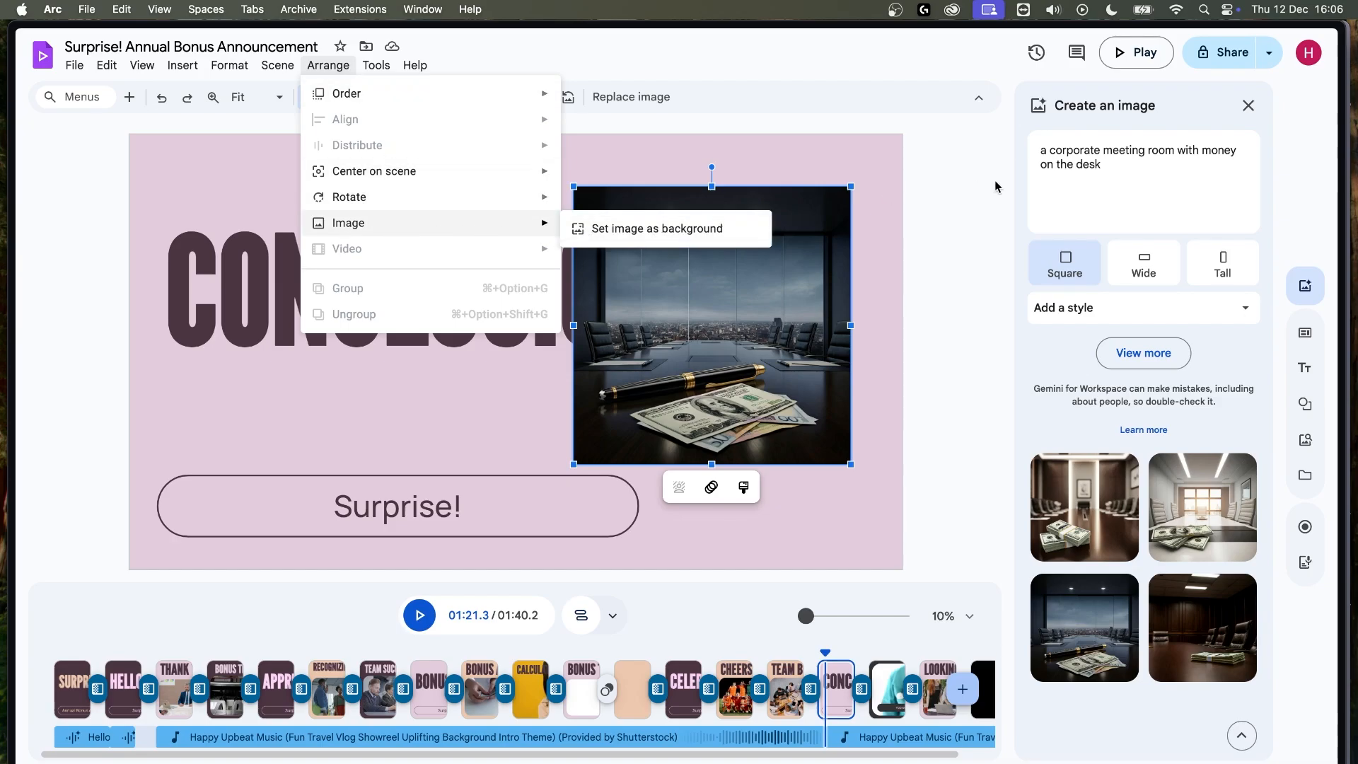
pyautogui.click(948, 237)
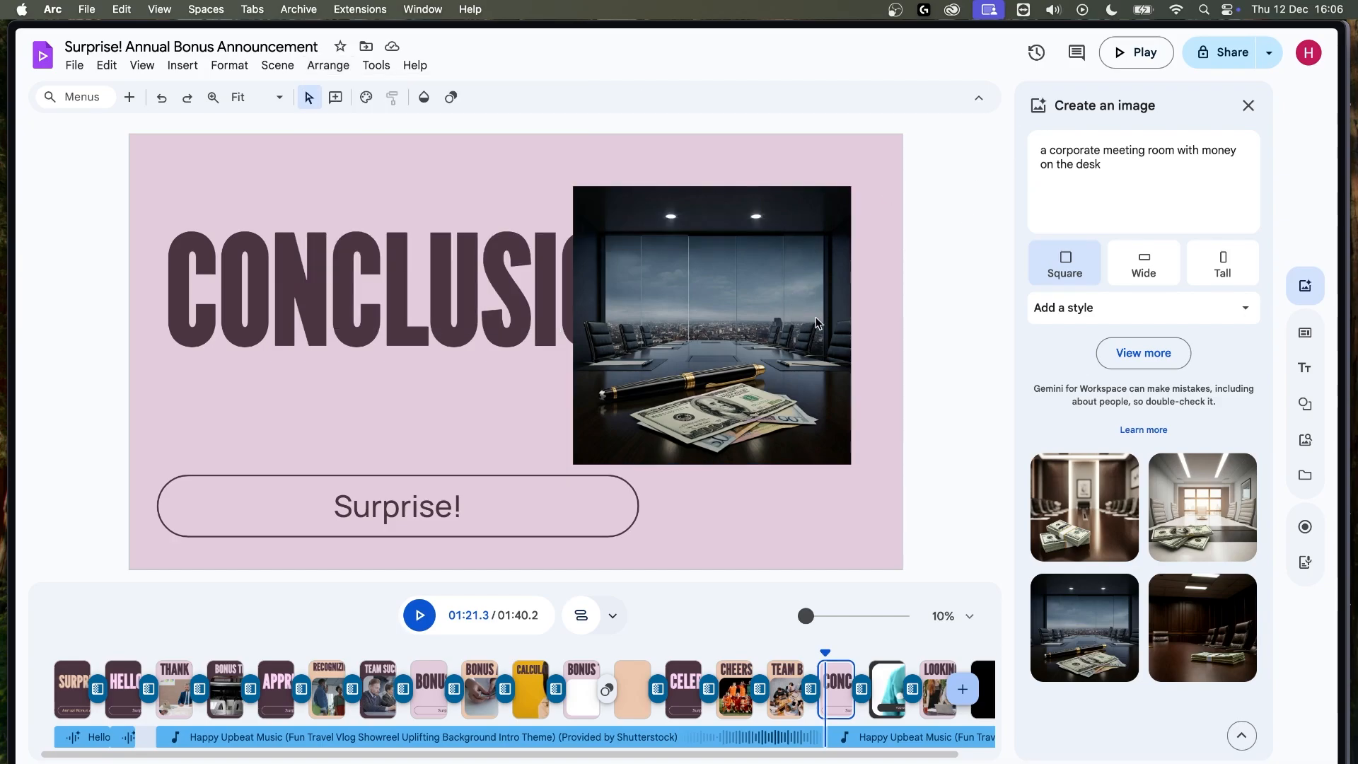
# - Add a smiley face shape to the Conclusion scene and place it between the title and the Surprise! box
pyautogui.click(1305, 404)
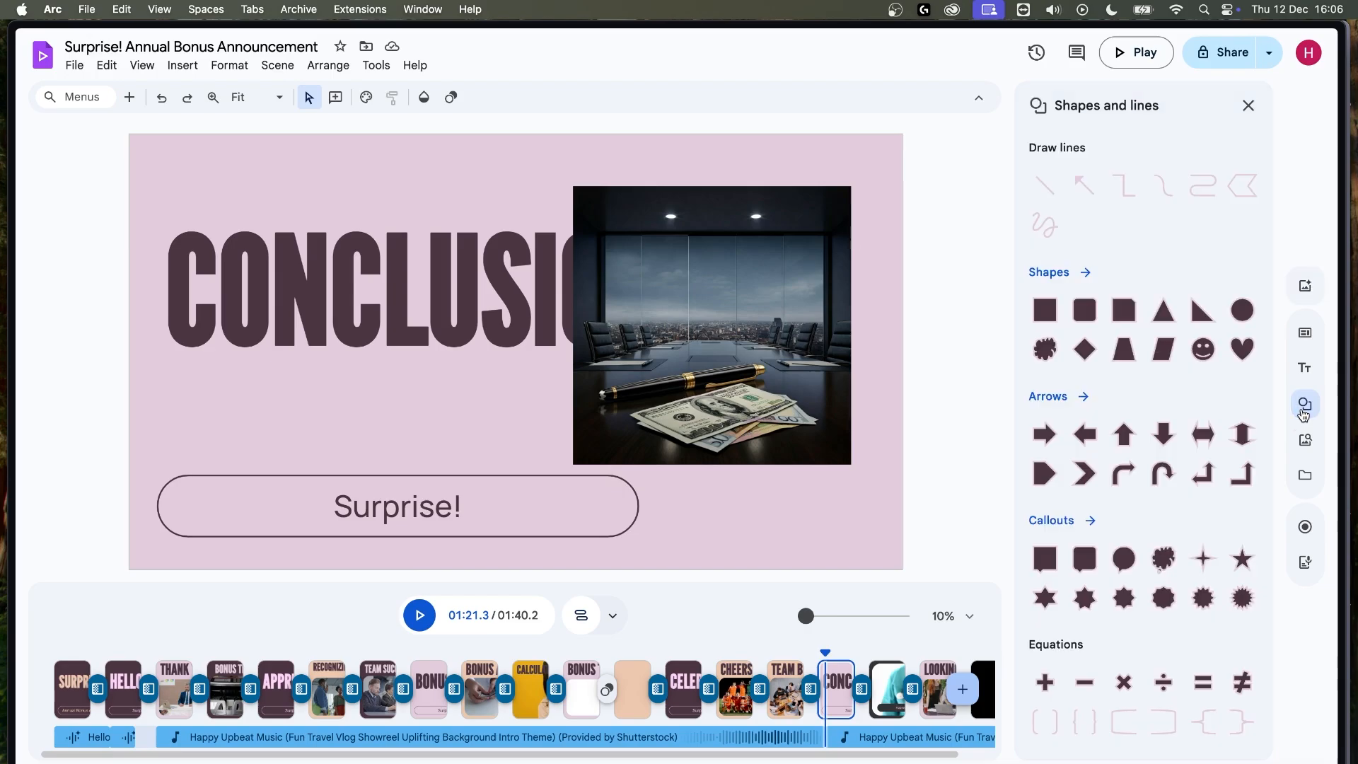
pyautogui.click(1202, 349)
pyautogui.moveTo(526, 354); pyautogui.dragTo(285, 404)
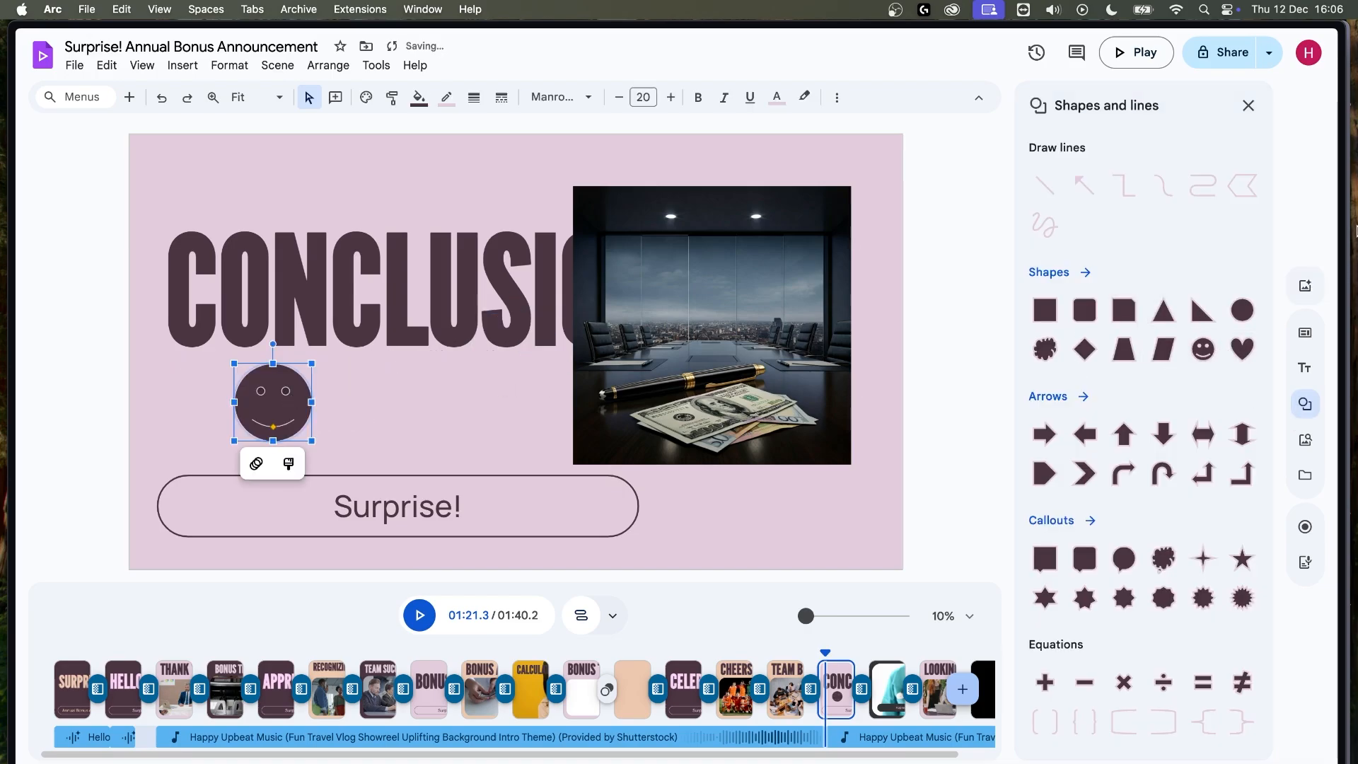
pyautogui.click(1308, 438)
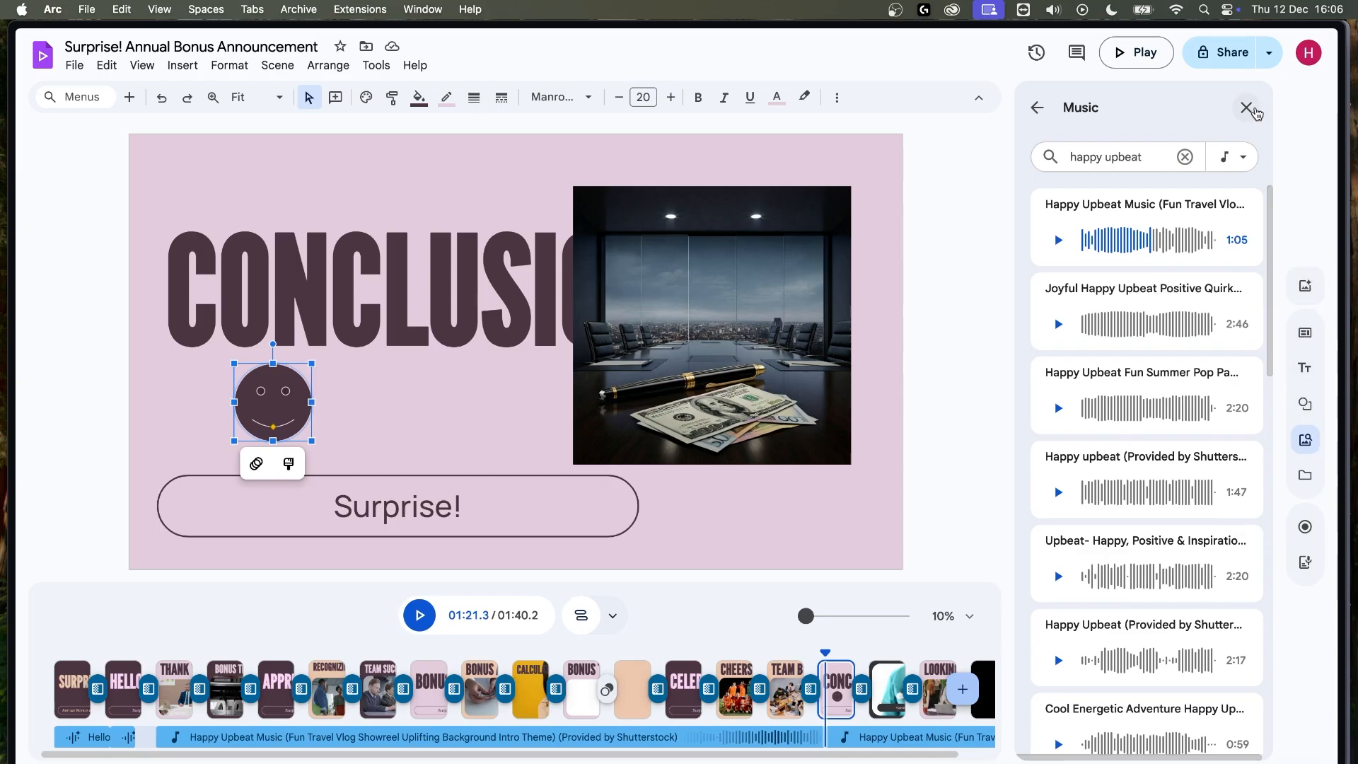
pyautogui.click(1246, 107)
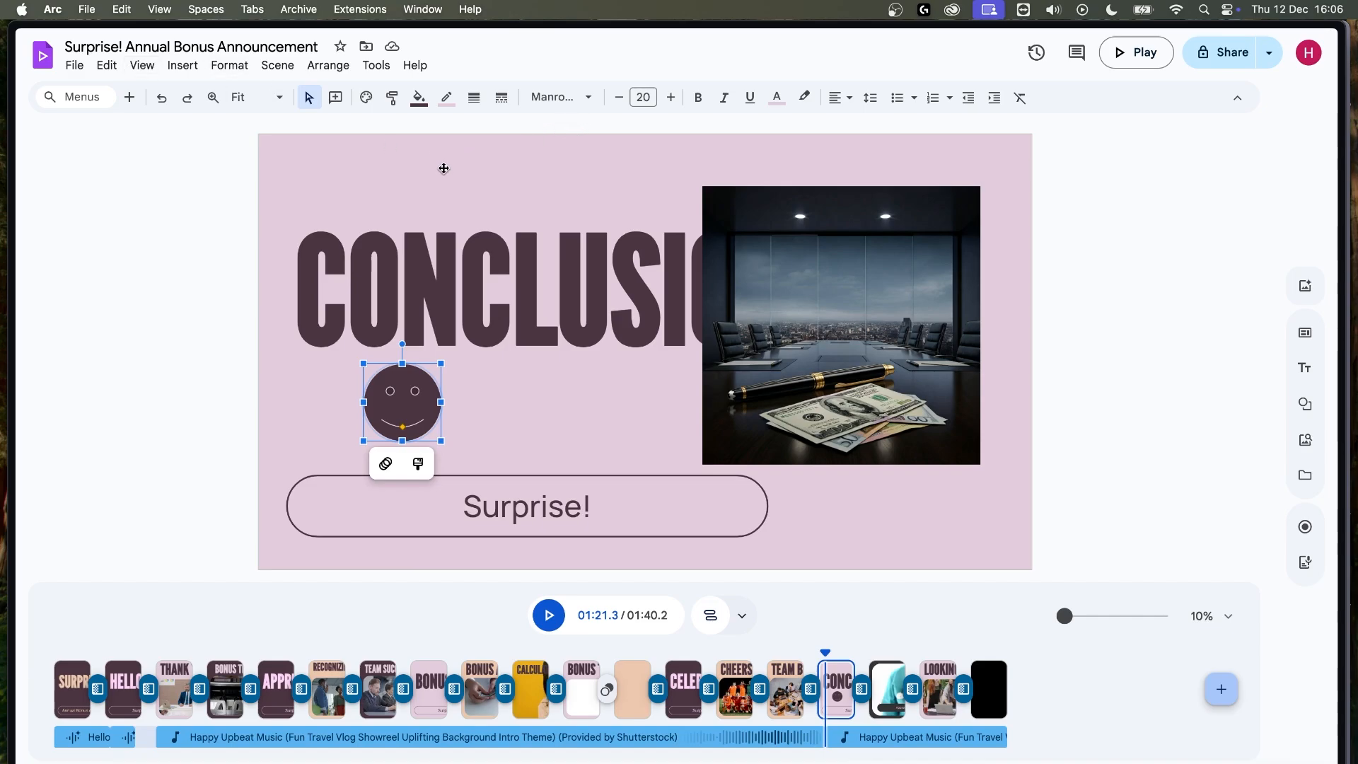
# - Leave the video and return to the Google Vids home screen
pyautogui.click(512, 191)
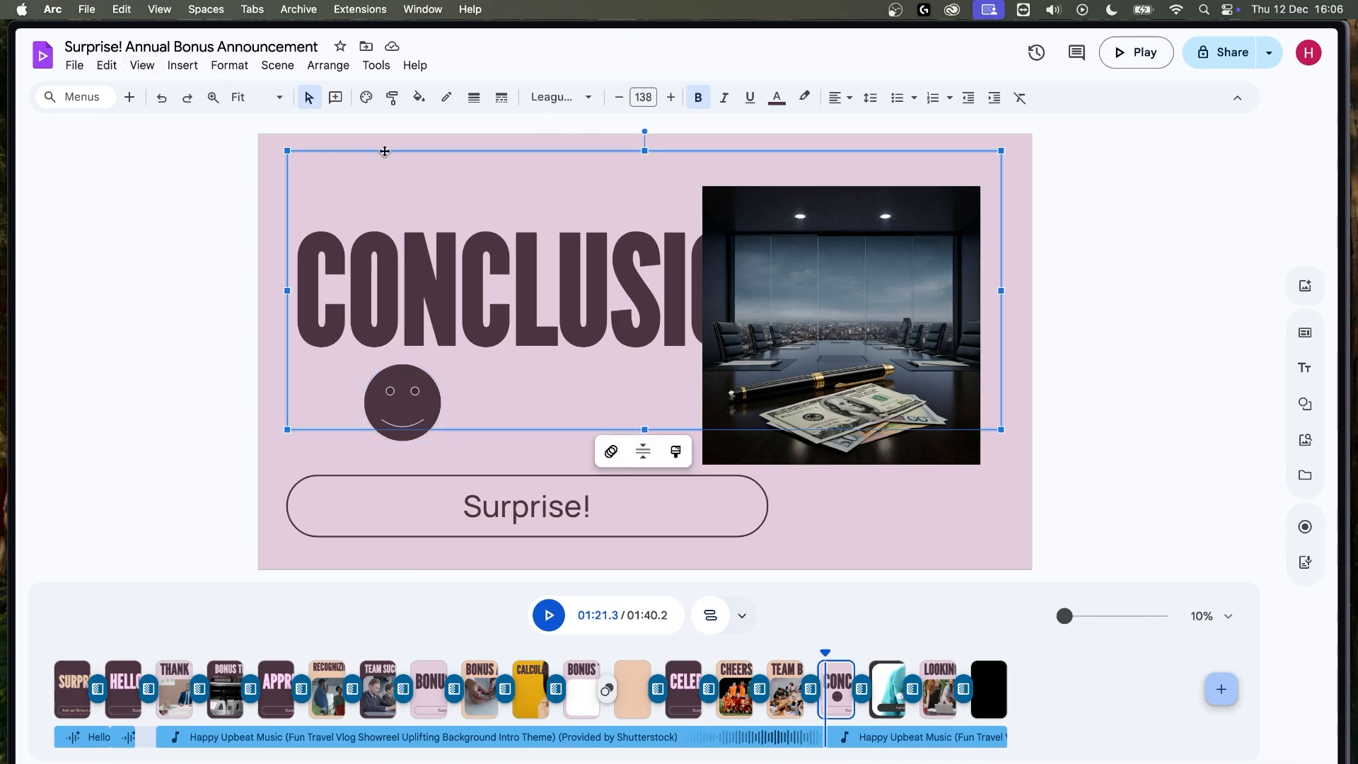
pyautogui.click(48, 61)
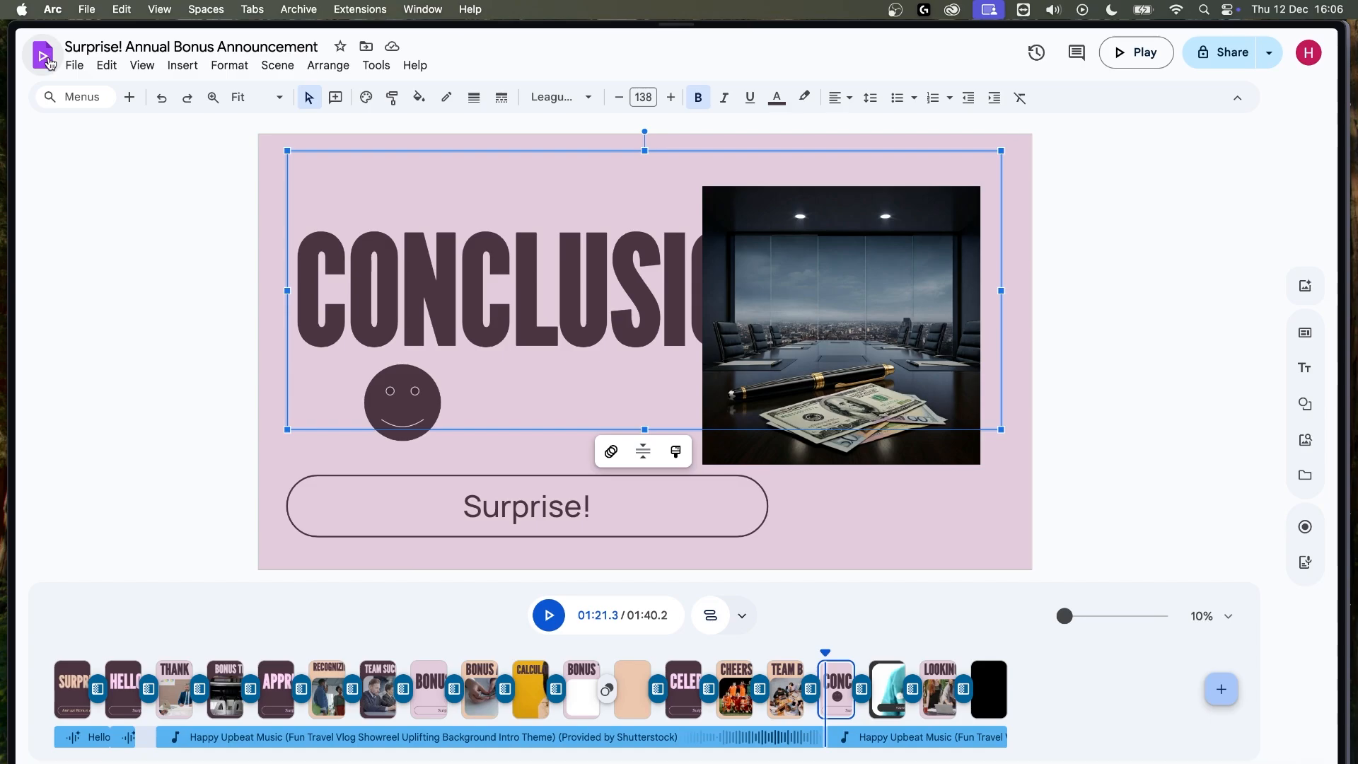